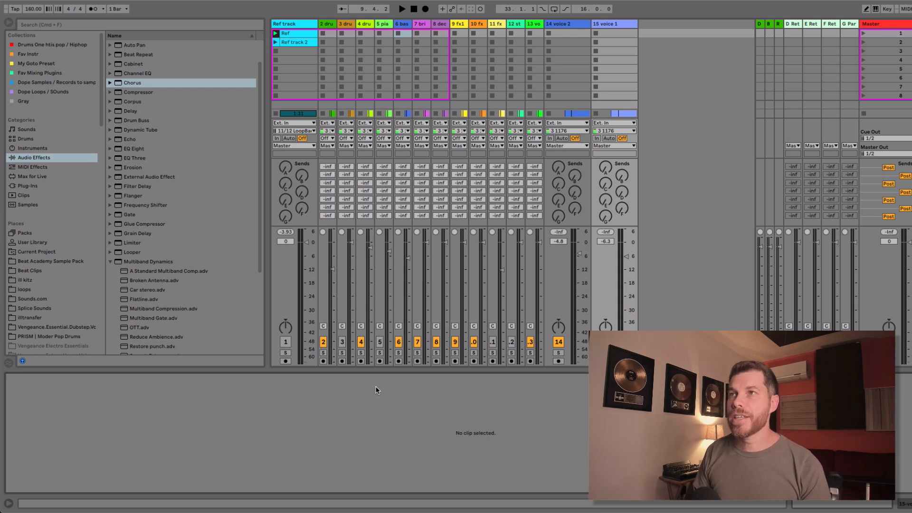
Step: Show the arrangement, view the Sevdaliza artist page in Spotify, and switch back to Ableton Live
key("Tab")
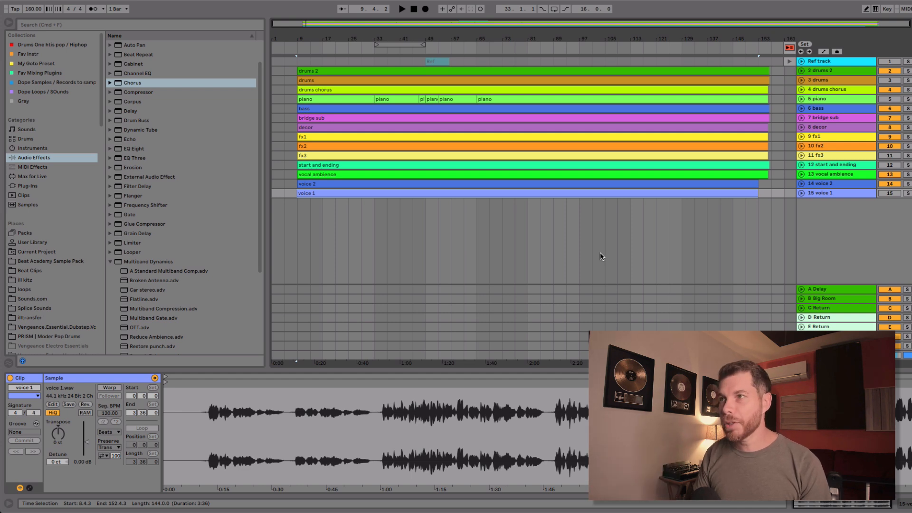
mouse_move(547, 511)
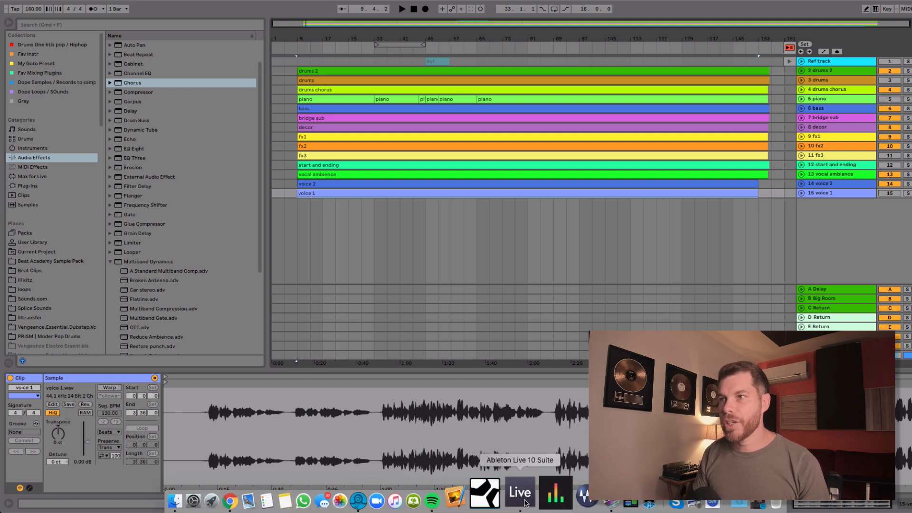
left_click(480, 494)
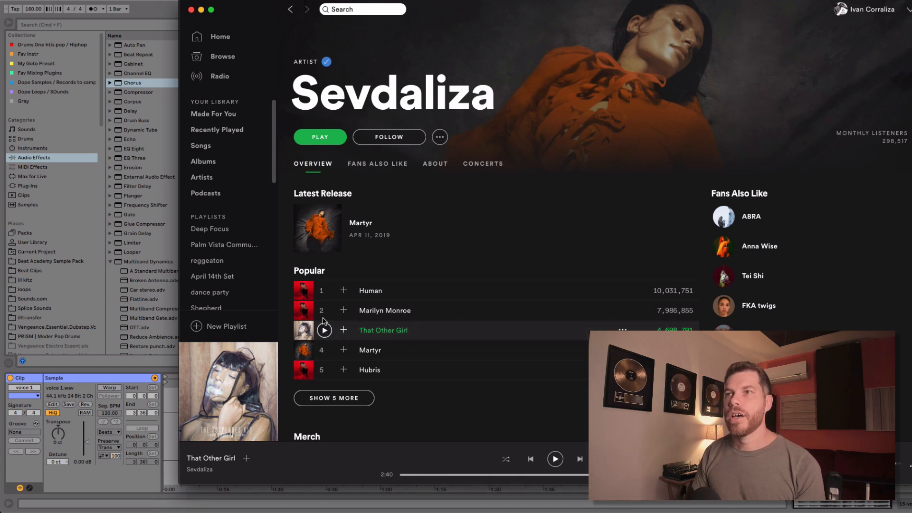
left_click(155, 244)
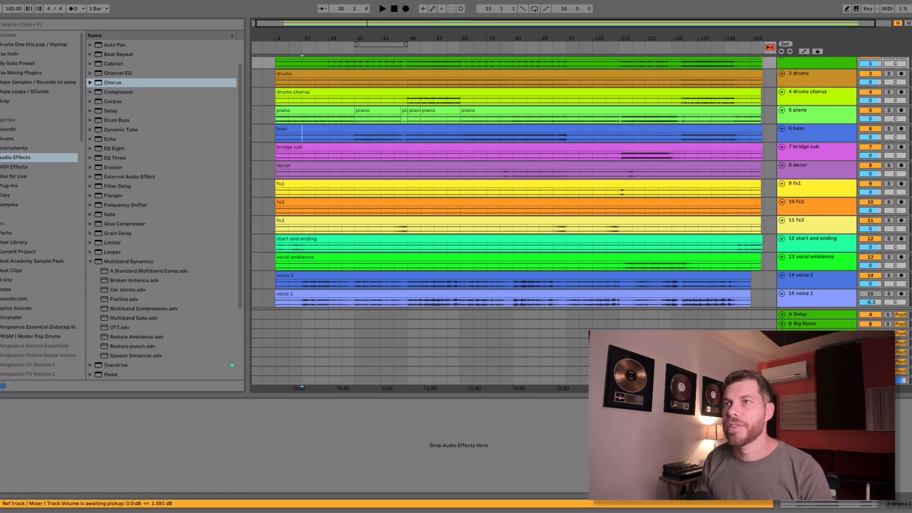
Step: Play the arrangement, and solo the Ref track to listen to its Ref clip for comparison
key("space")
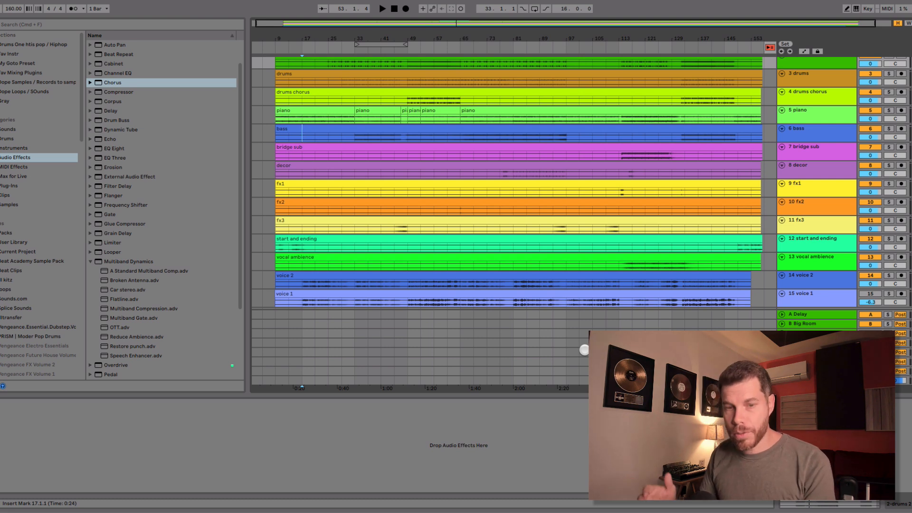
key("Tab")
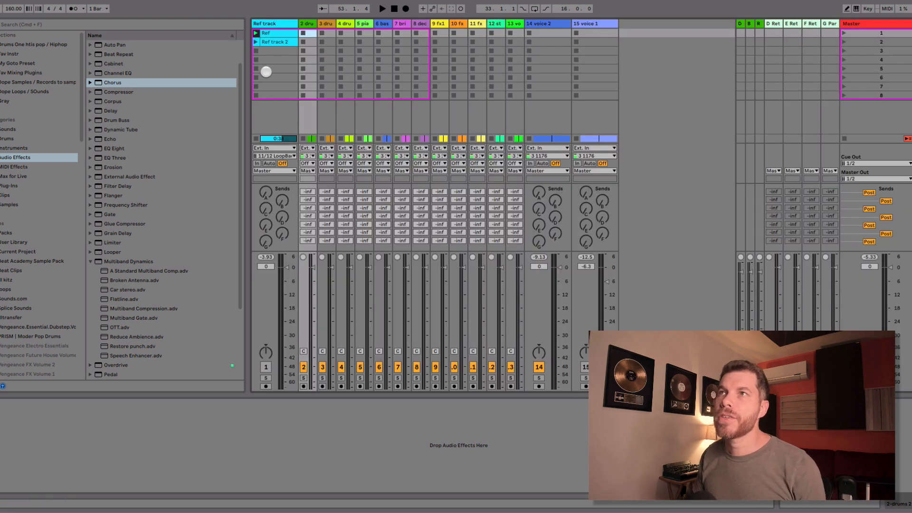
left_click(276, 25)
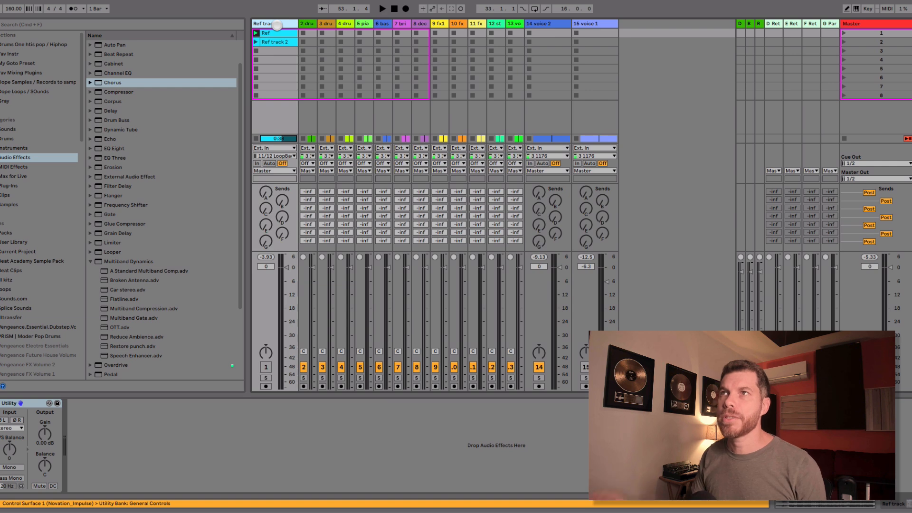
left_click(281, 33)
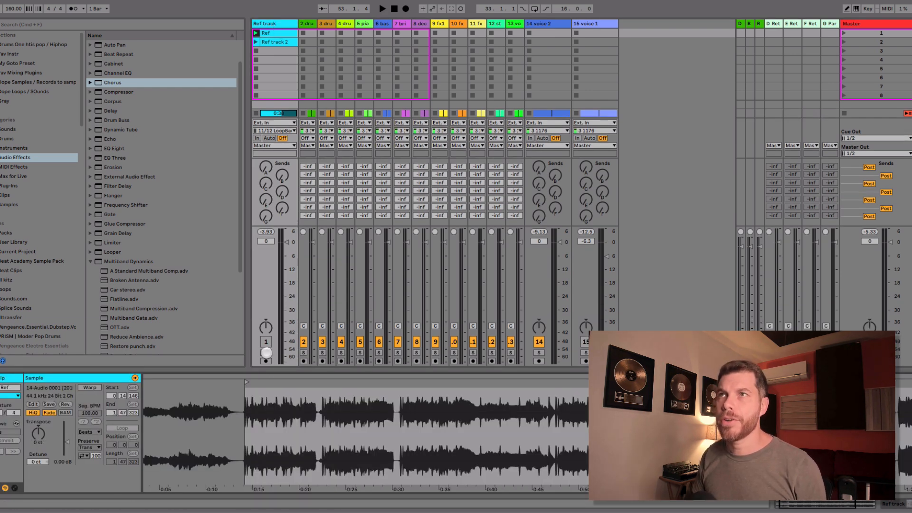
left_click(266, 352)
key("space")
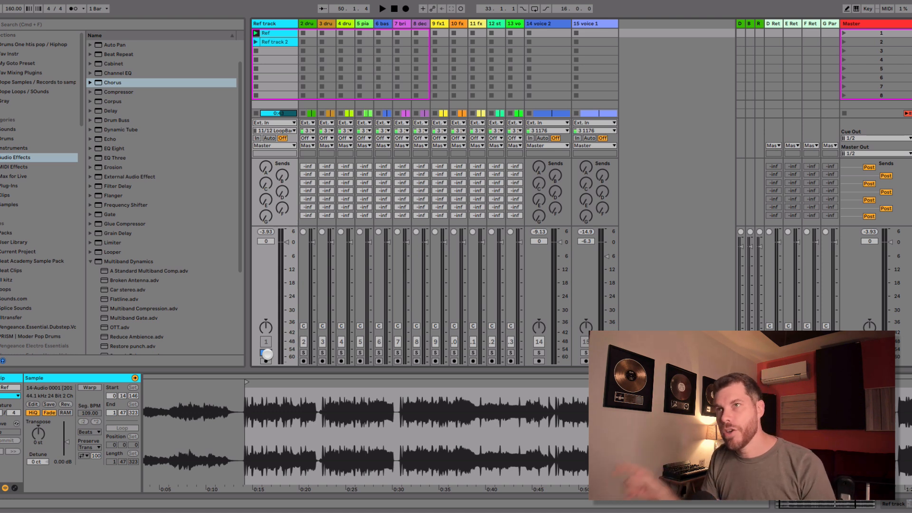
Step: Launch the Ref track 2 clip for a listen and turn off the Ref track's solo
left_click(263, 42)
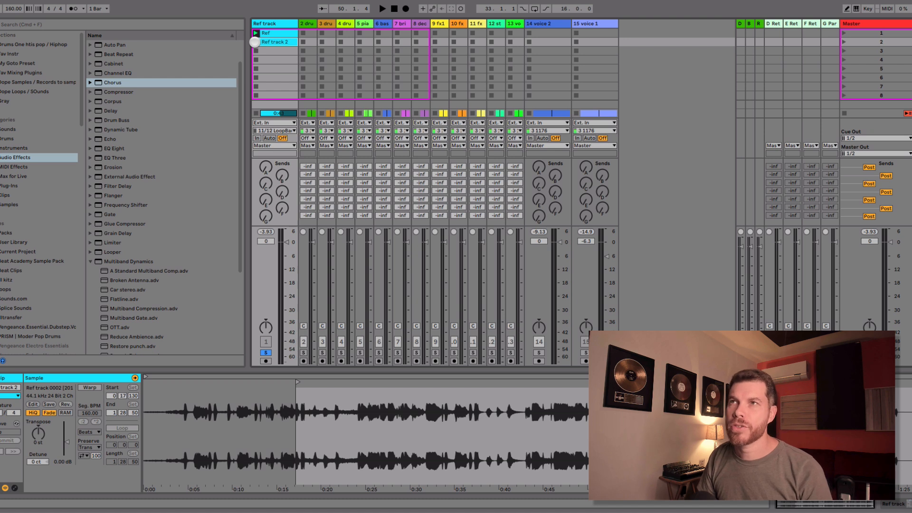
left_click(256, 41)
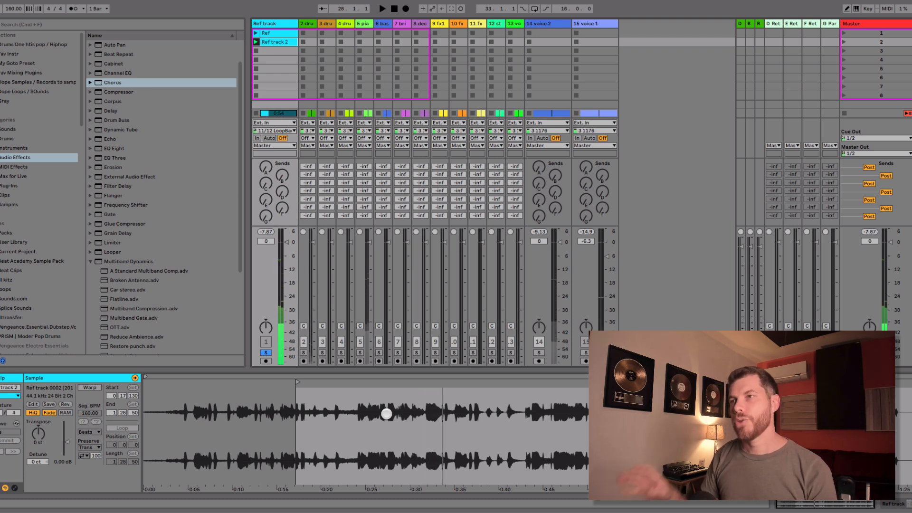
left_click(266, 352)
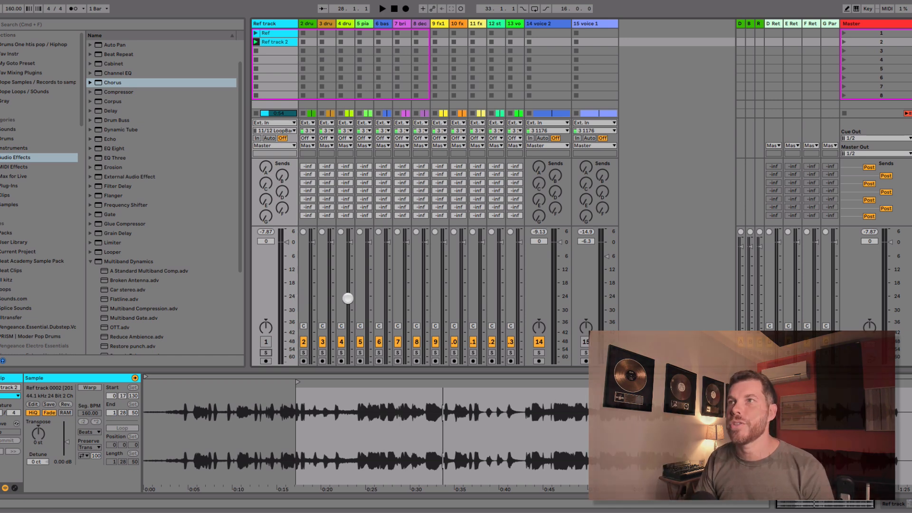
key("space")
Step: Compare the mix without and with the bass track during playback, and set the voice 2 volume to -3.2 dB
key("Tab")
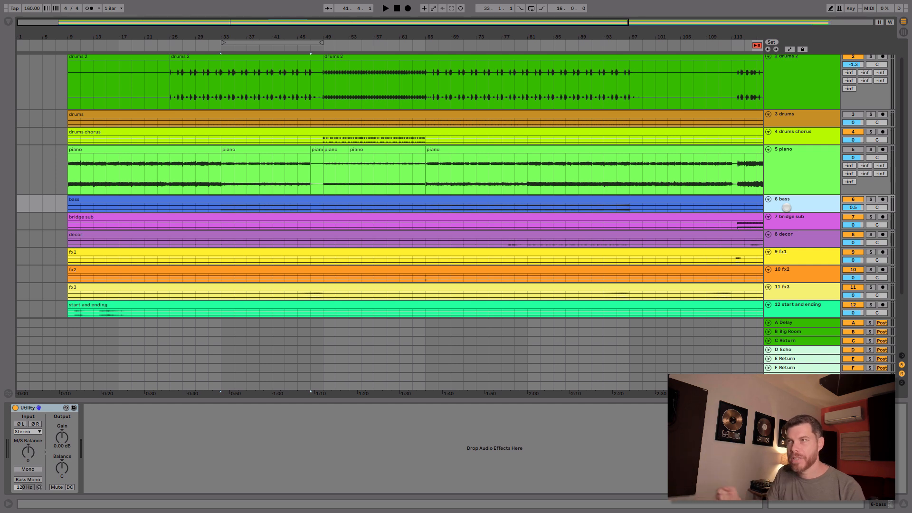
key("Tab")
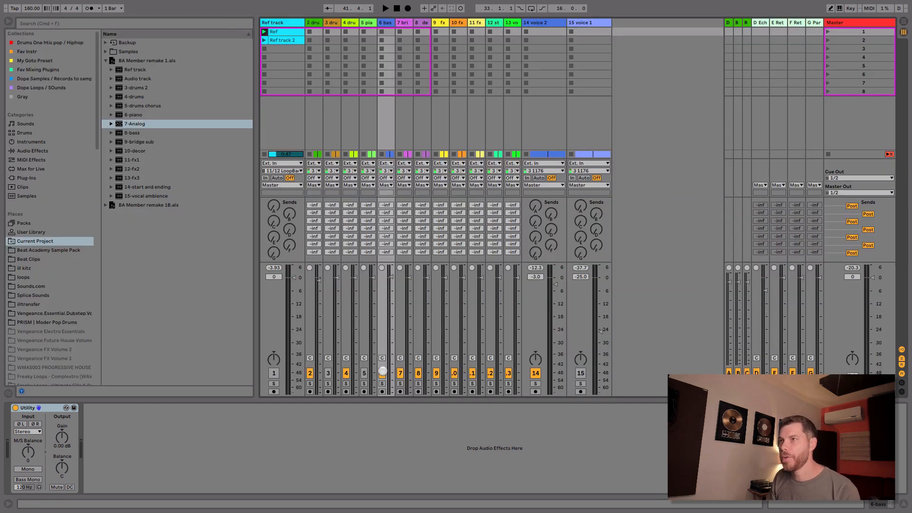
left_click(383, 373)
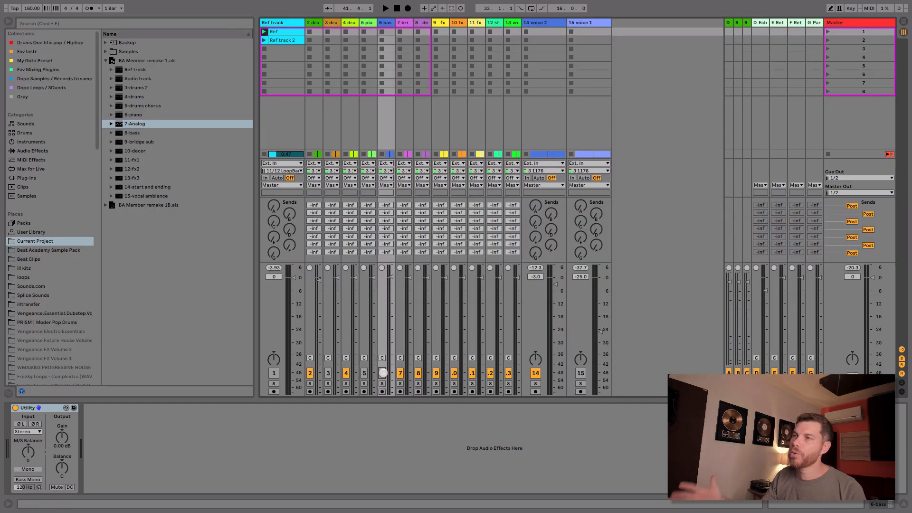
key("space")
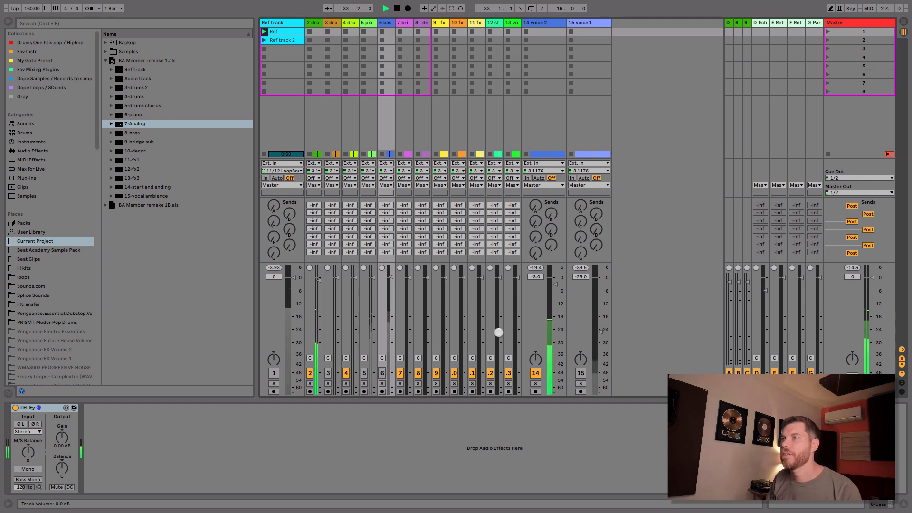
left_click(382, 373)
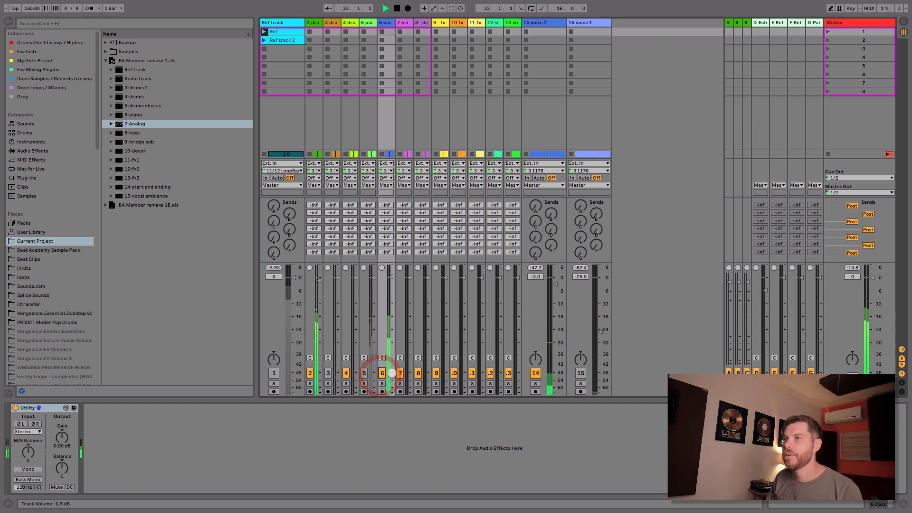
left_click_drag(555, 284, 557, 284)
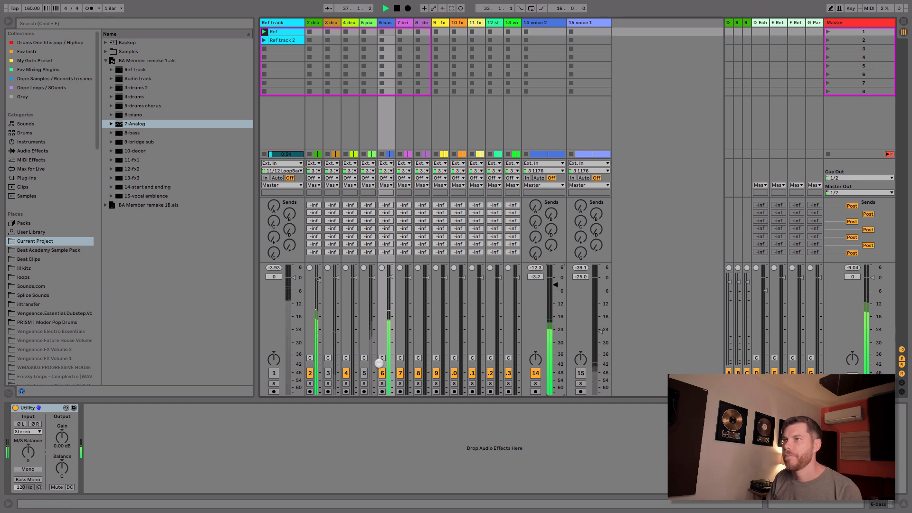
key("space")
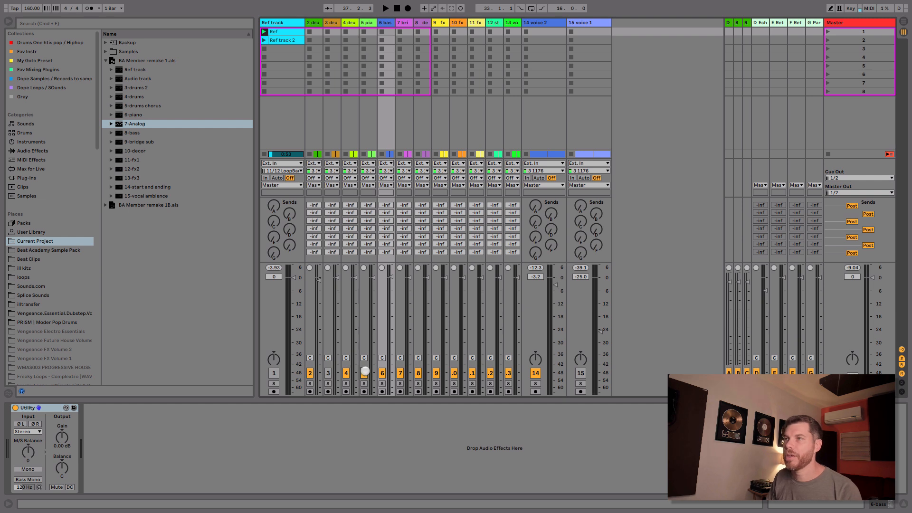
Step: Listen to the mix with the piano track active, mute the piano, and set the bass volume to -0.1 dB during playback
key("space")
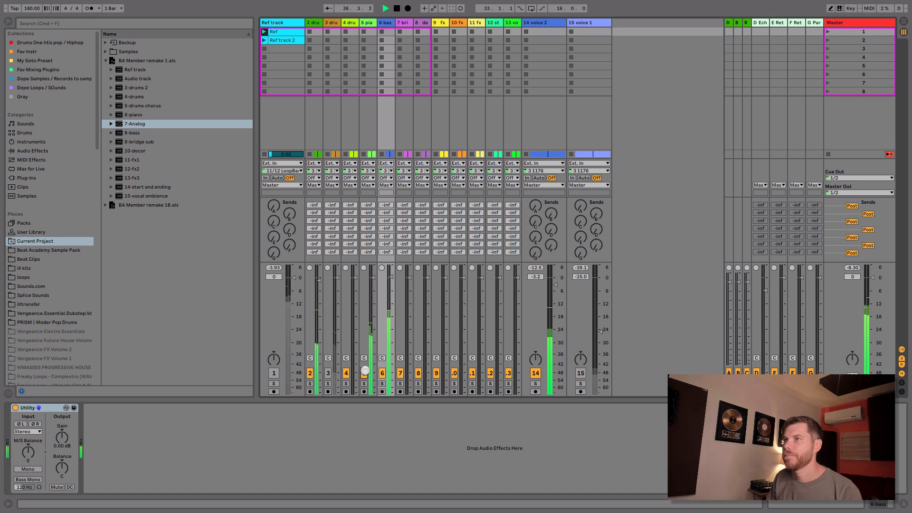
key("space")
left_click(365, 371)
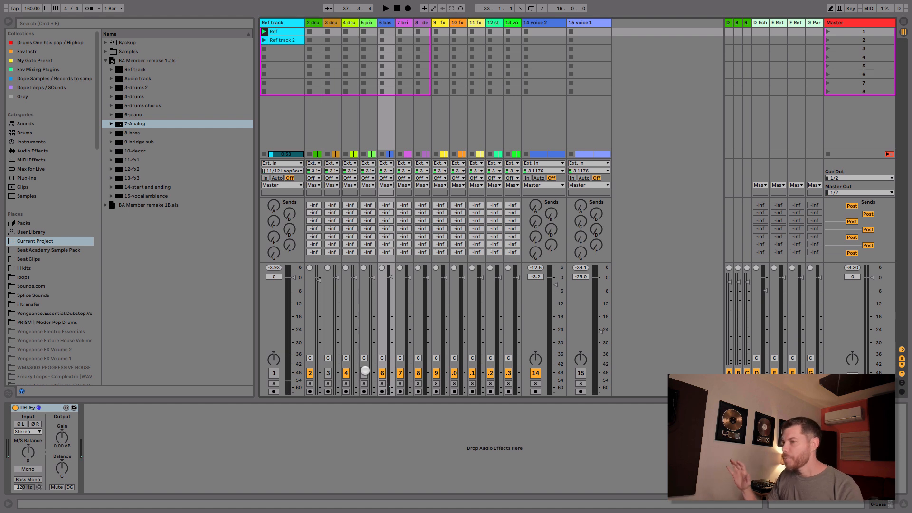
key("space")
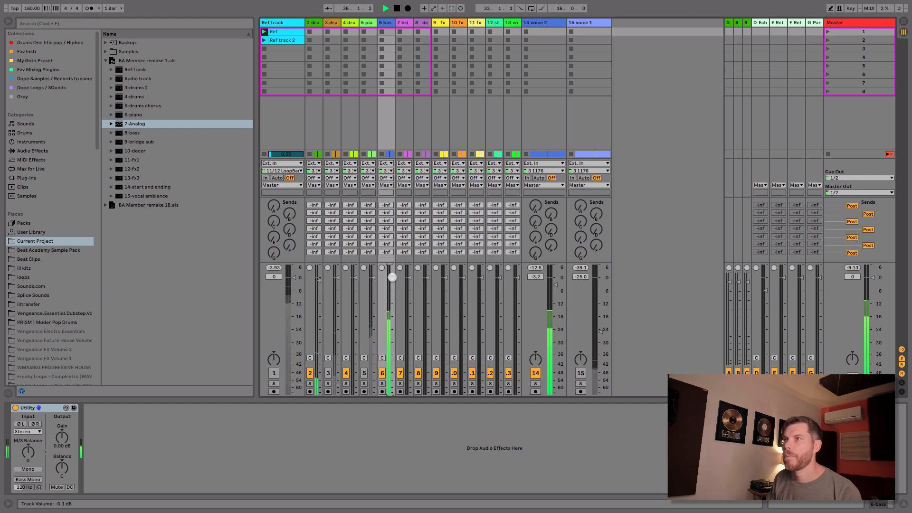
key("space")
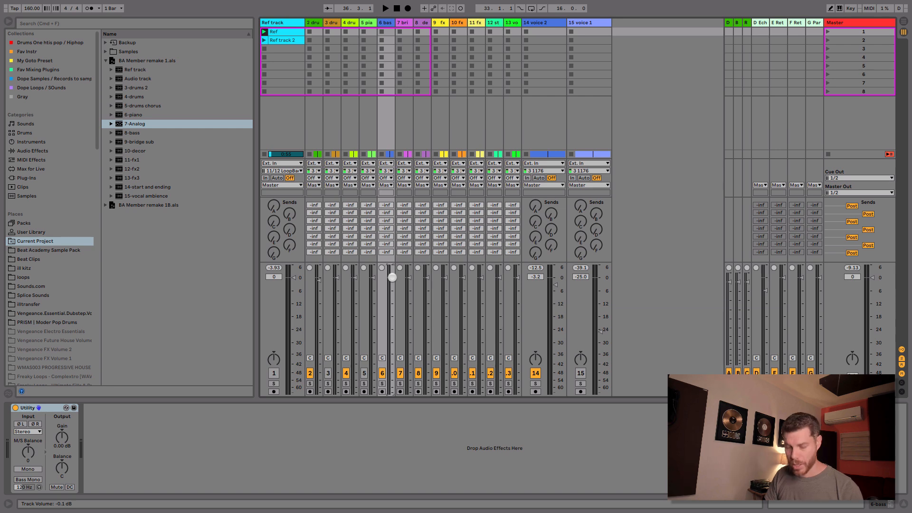
Step: Insert a new MIDI track and place it directly above the bass track in the arrangement
key("super+shift+t")
key("Tab")
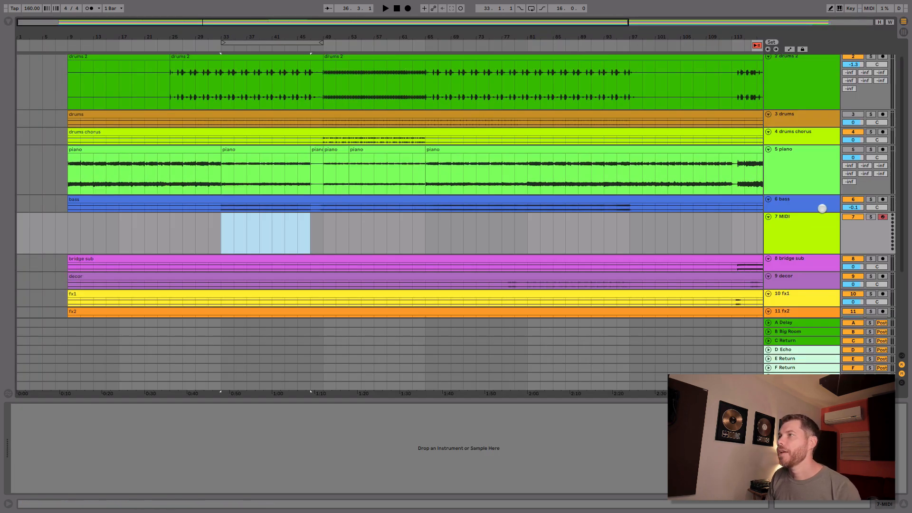
left_click_drag(809, 219, 810, 198)
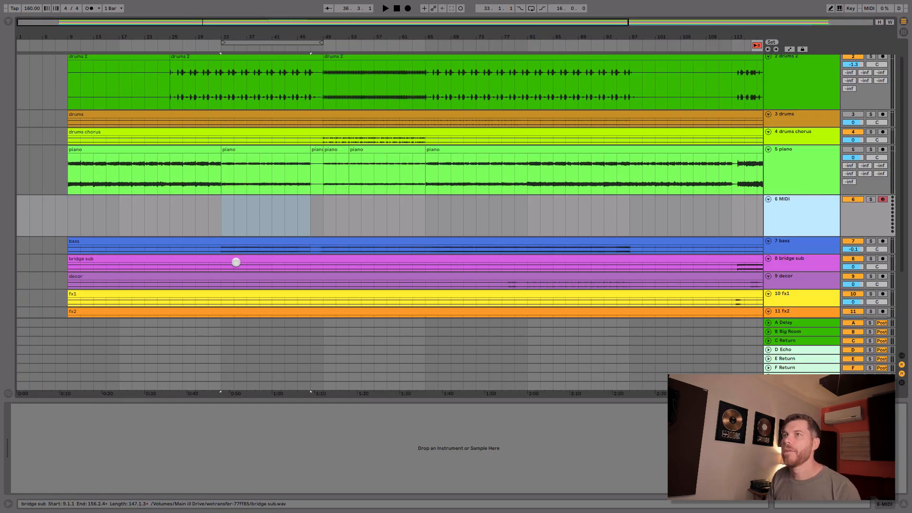
Step: Load the Analog instrument onto the new MIDI track
left_click(9, 21)
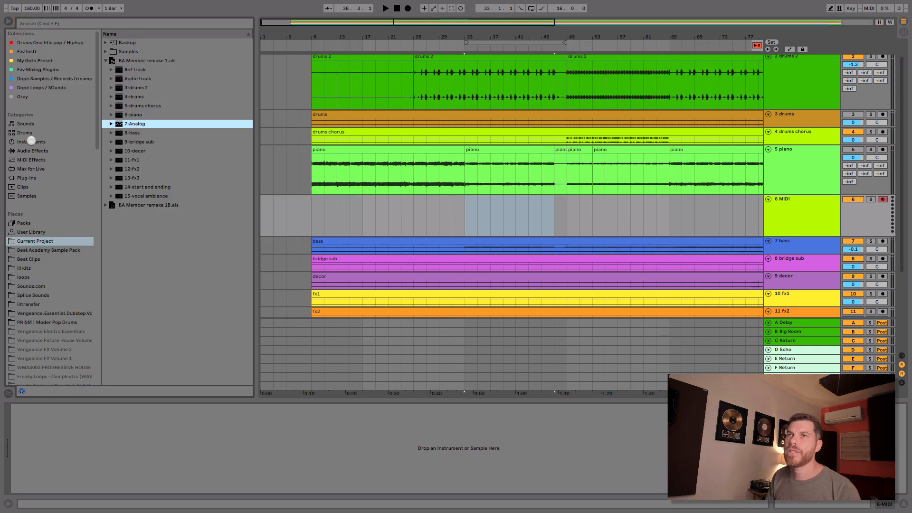
left_click(31, 142)
left_click(118, 42)
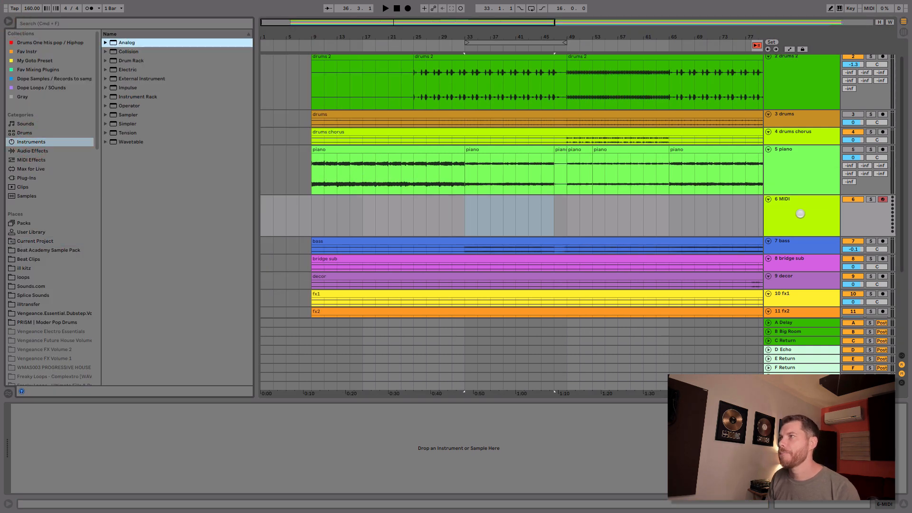
left_click_drag(799, 213, 799, 213)
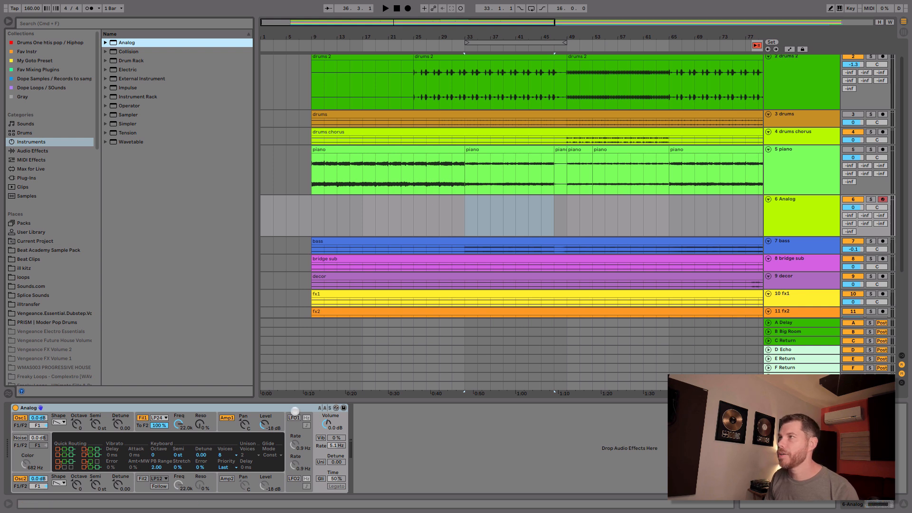
Step: Paste the MIDI piano clip onto the Analog track at bar 33
left_click(463, 216)
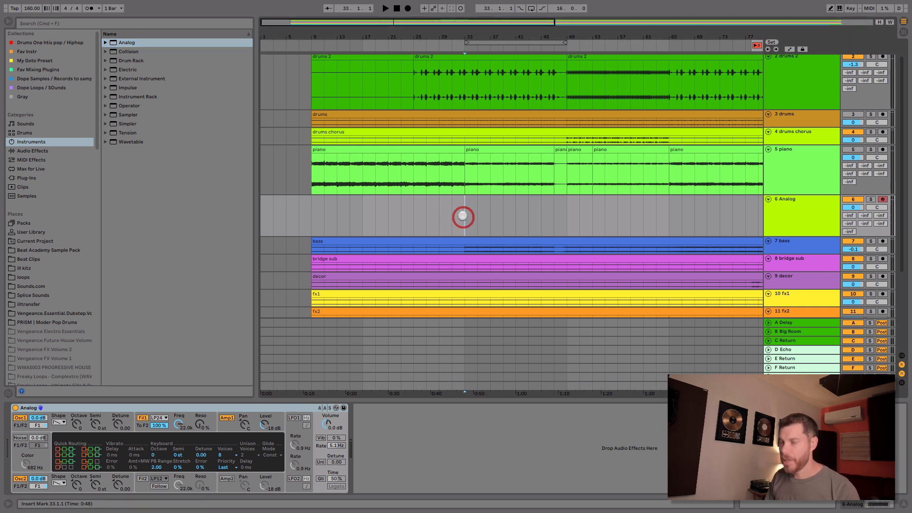
key("super+v")
Step: Convert the piano clip that starts at bar 33 to MIDI as Harmony on the Analog track at bar 17
left_click(496, 148)
left_click(496, 148)
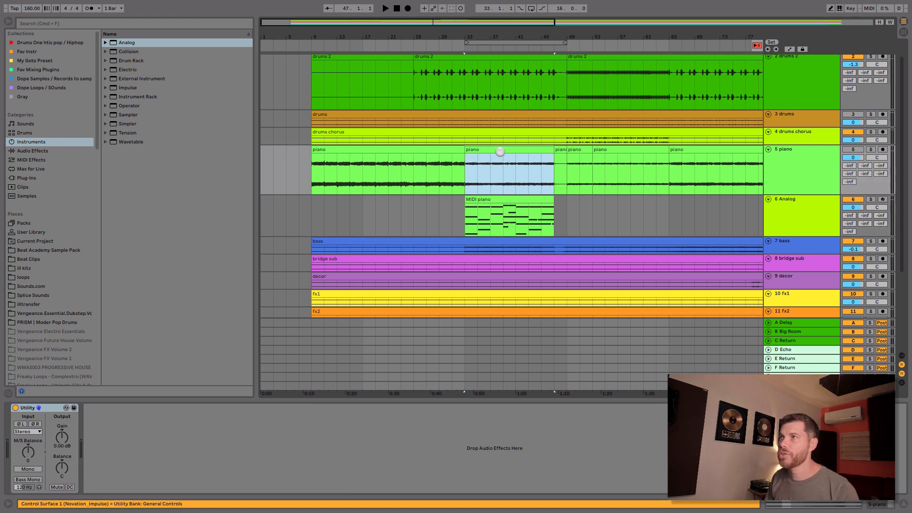
left_click_drag(499, 152, 388, 216)
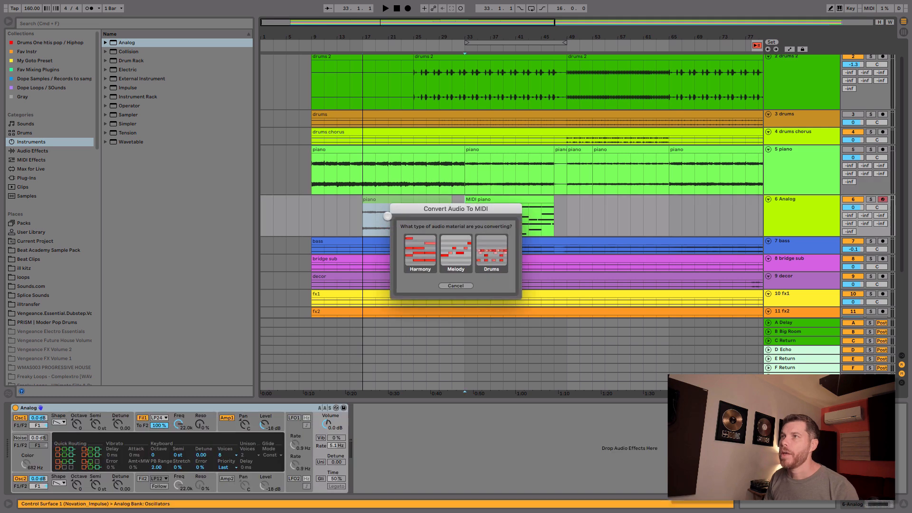
left_click(420, 248)
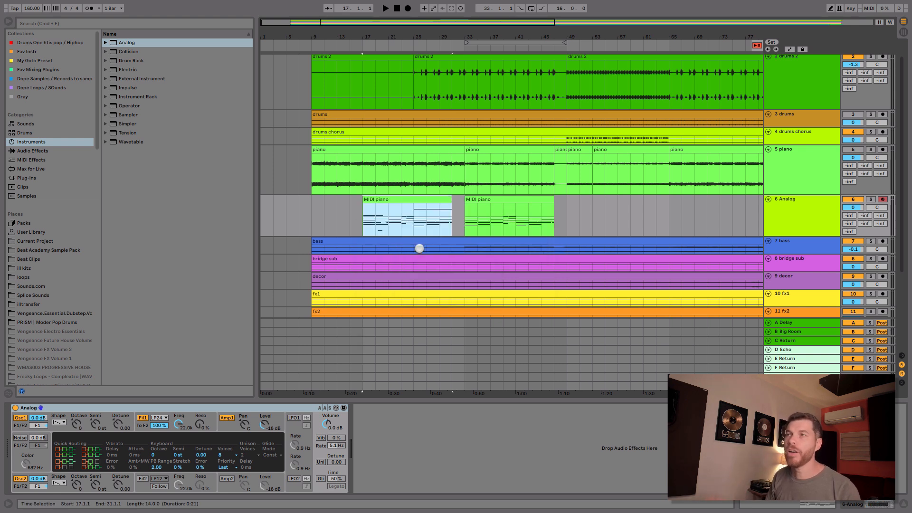
Step: Inspect the converted notes of the MIDI piano clip at bar 17 on the Analog track and delete that clip
double_click(408, 200)
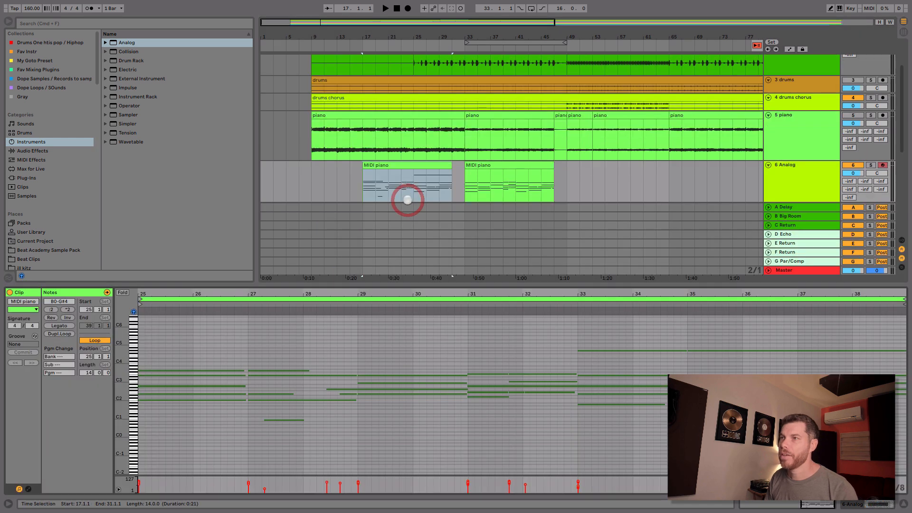
left_click(431, 169)
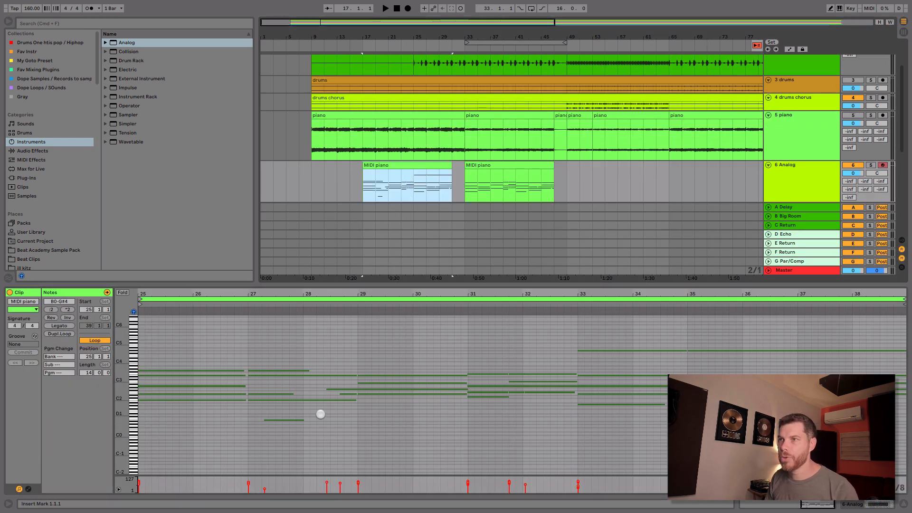
left_click_drag(321, 415, 299, 421)
left_click(432, 182)
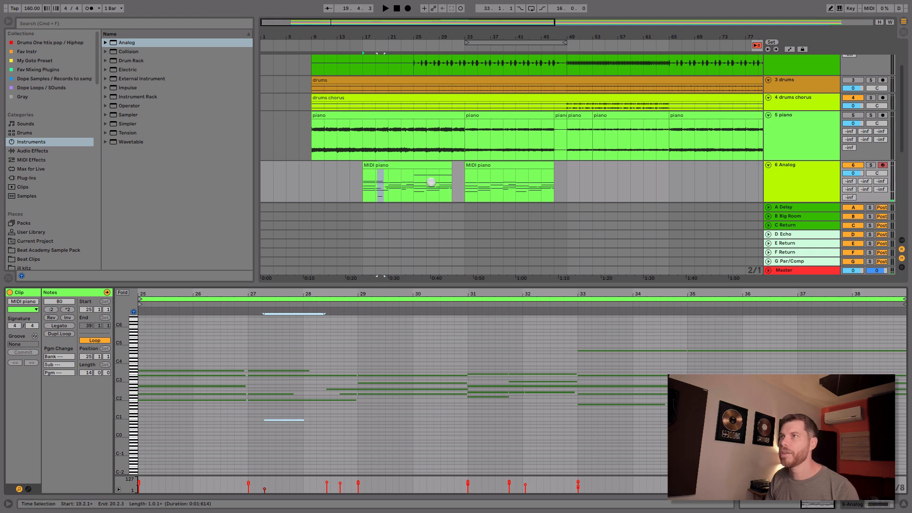
left_click(429, 162)
key("Delete")
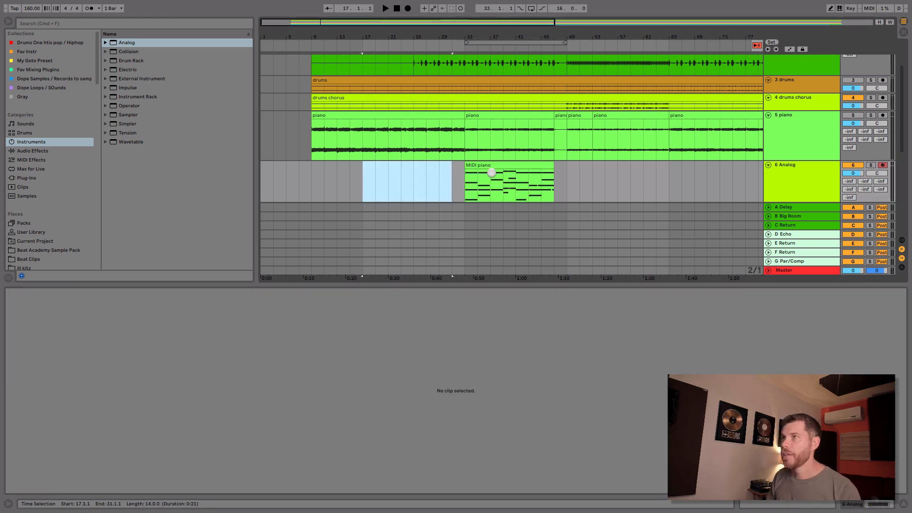
Step: Audition the MIDI piano clip at bar 33 with the Analog track soloed, and bring up the track's instrument controls
left_click(491, 175)
left_click(873, 165)
key("space")
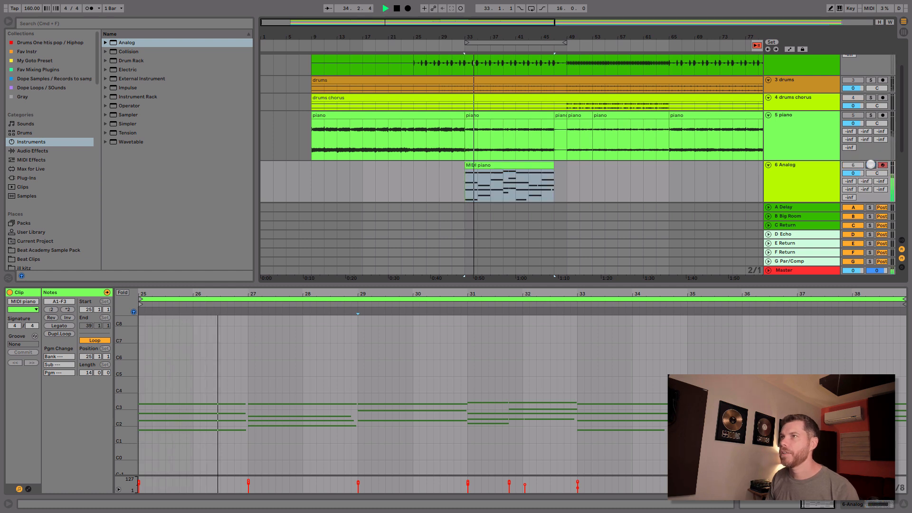
key("space")
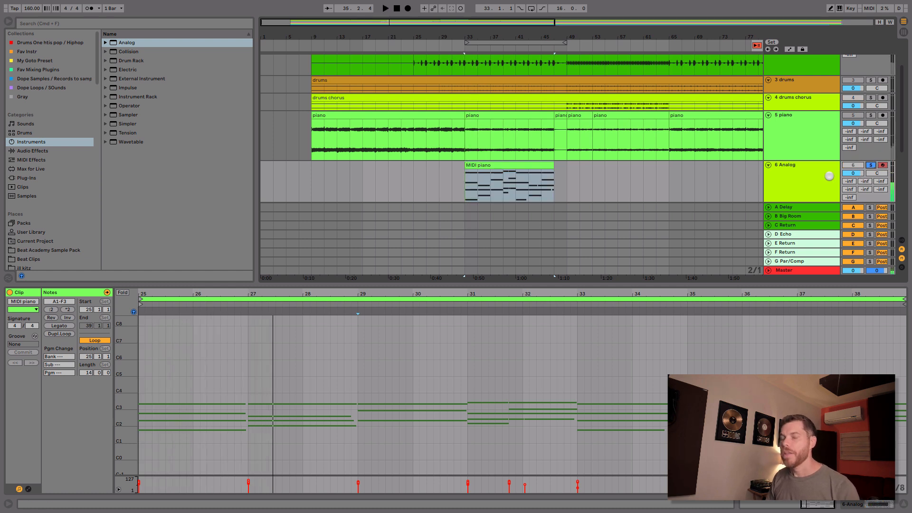
left_click(872, 165)
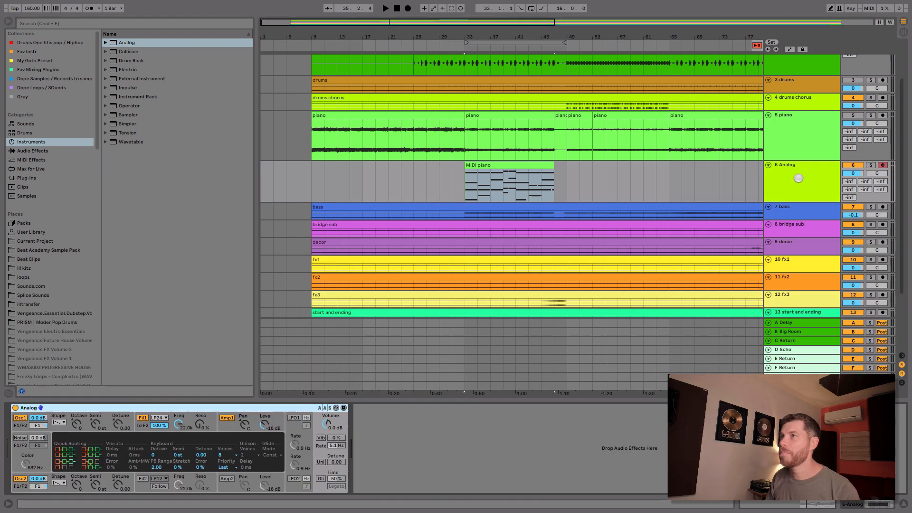
left_click(798, 178)
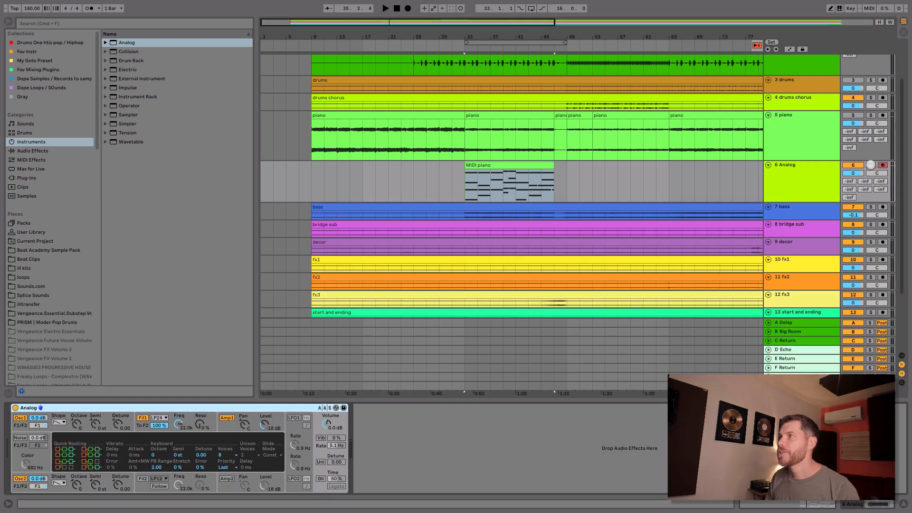
left_click(871, 165)
Step: Switch off oscillator 2 in Analog, set oscillator 1's shape to sine and play the sound
left_click(20, 479)
left_click(67, 446)
left_click(58, 423)
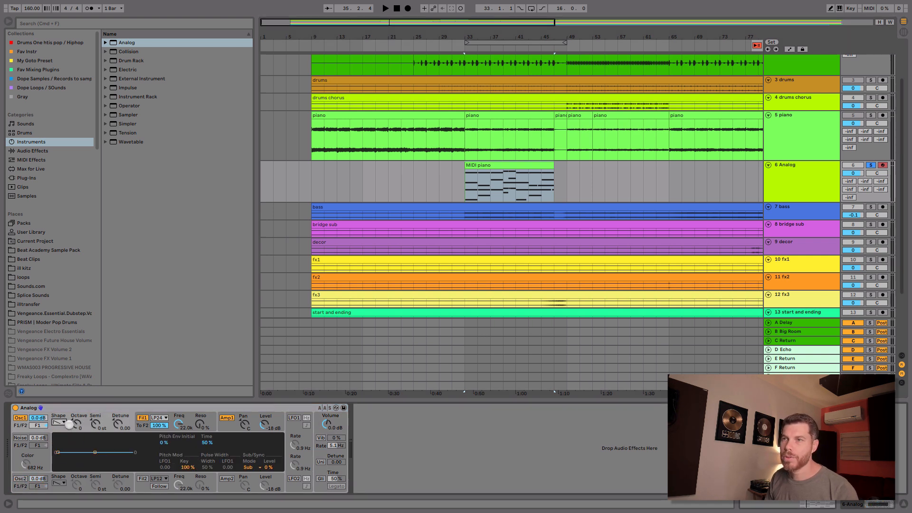
left_click(64, 422)
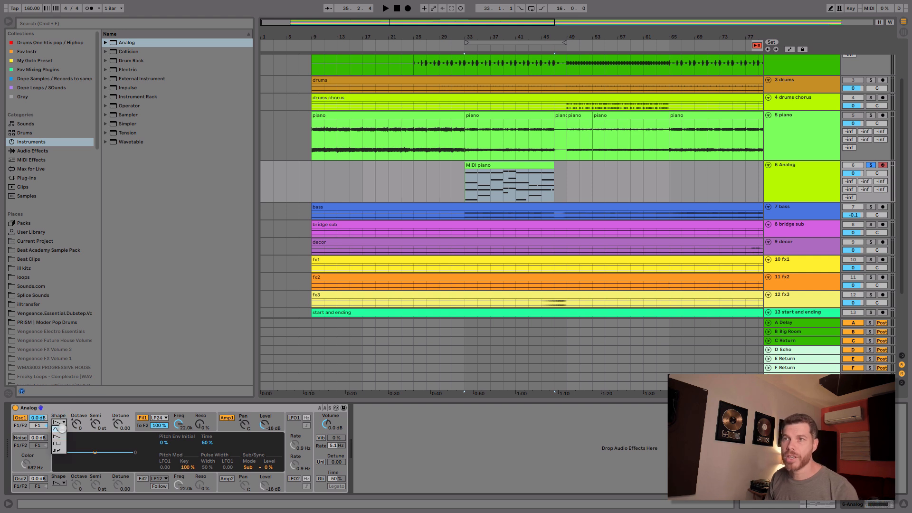
left_click(62, 427)
key("space")
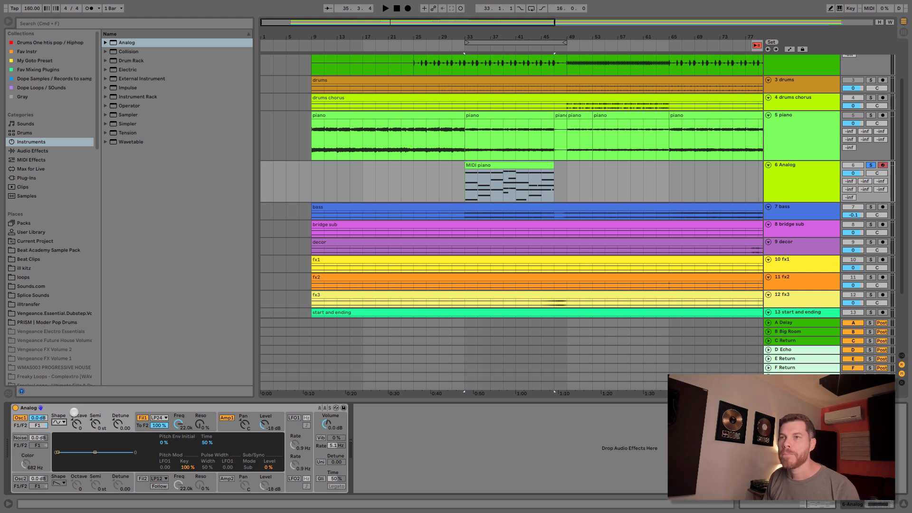
Step: Try a sawtooth shape on oscillator 1 with a lowered filter 1 frequency, and restore the sine shape and 22.0k frequency
left_click(58, 423)
left_click(58, 436)
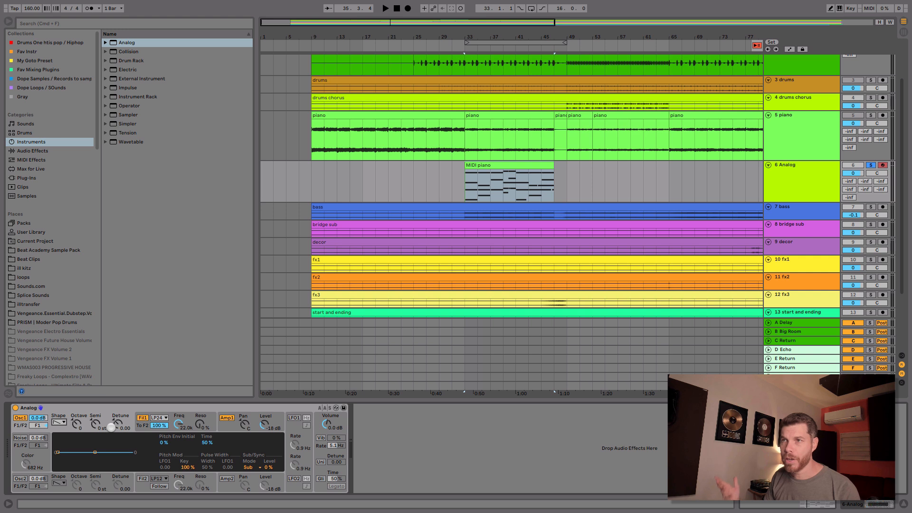
key("space")
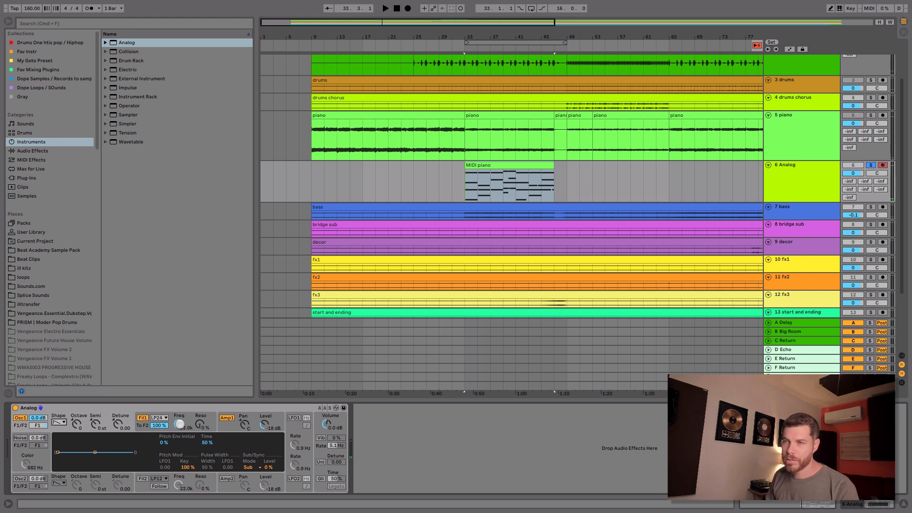
left_click_drag(180, 424, 180, 433)
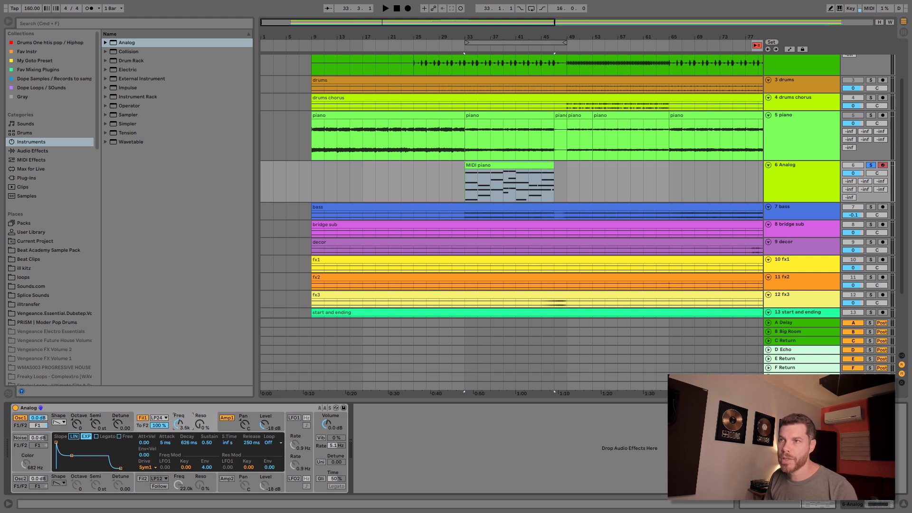
key("space")
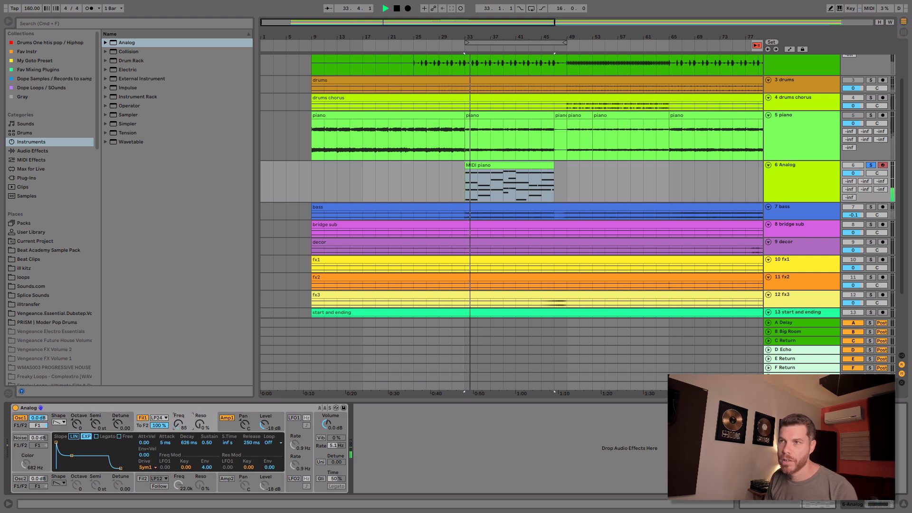
key("space")
mouse_move(180, 426)
left_mouse_down()
mouse_move(180, 434)
mouse_move(180, 415)
left_mouse_up()
left_click(59, 423)
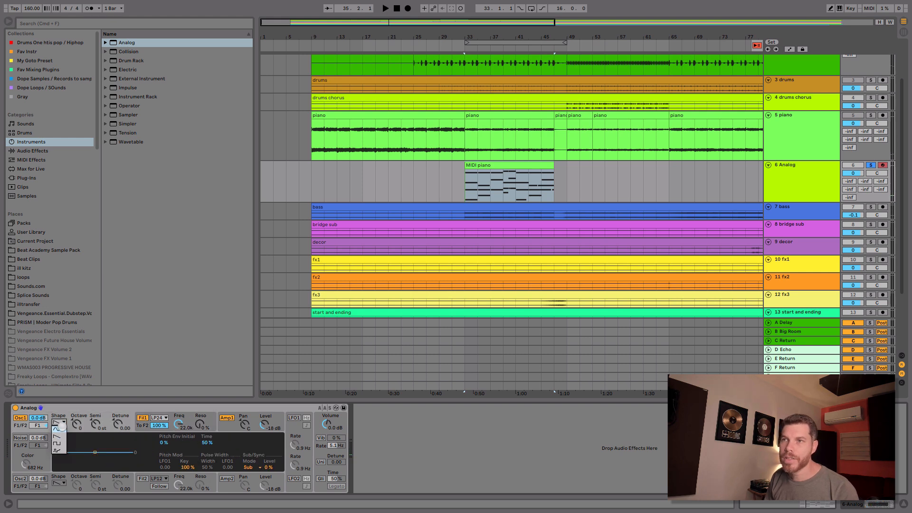
left_click(62, 427)
Step: Lower the filter 1 frequency of Analog to about 547 Hz
left_click_drag(361, 333, 361, 369)
left_click_drag(460, 287, 475, 272)
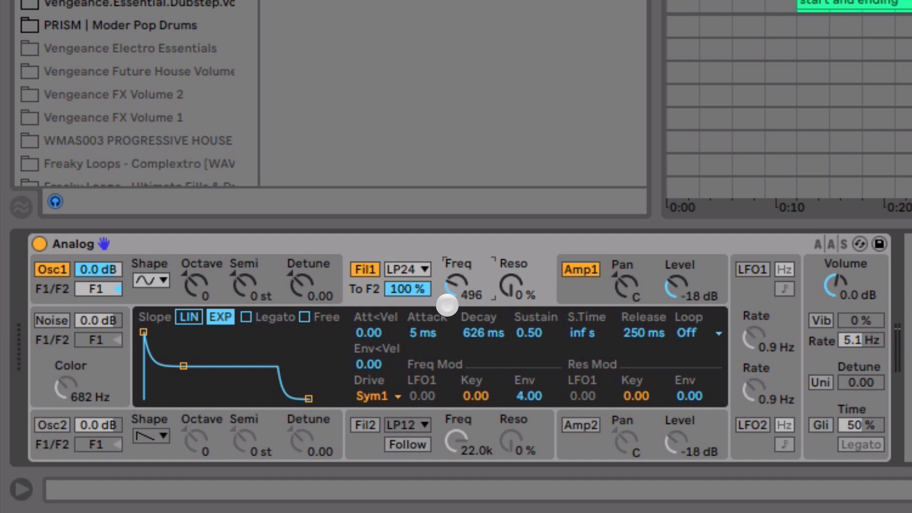
left_click_drag(455, 294, 456, 288)
Step: Shape the Amp 1 envelope with attack 70 ms, decay 835 ms, sustain 0.71 and release 835 ms
left_click(594, 285)
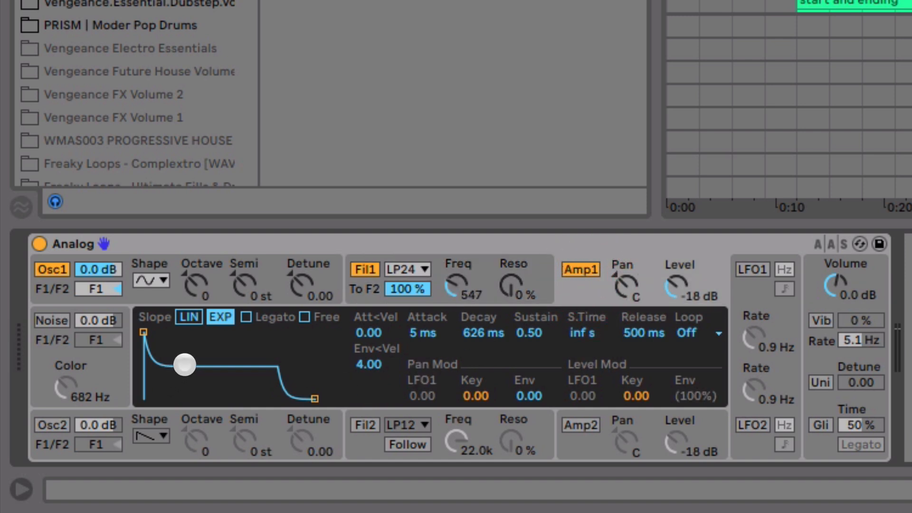
left_click_drag(186, 365, 187, 348)
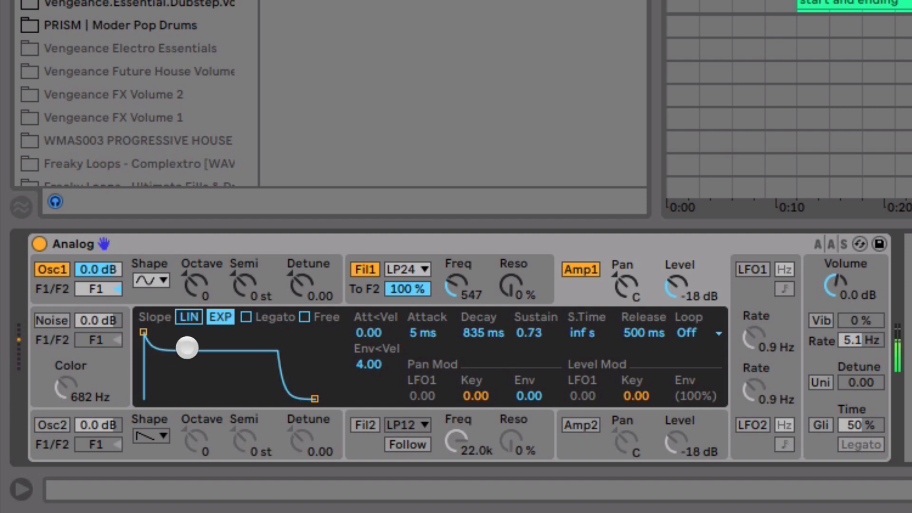
left_click_drag(187, 348, 187, 348)
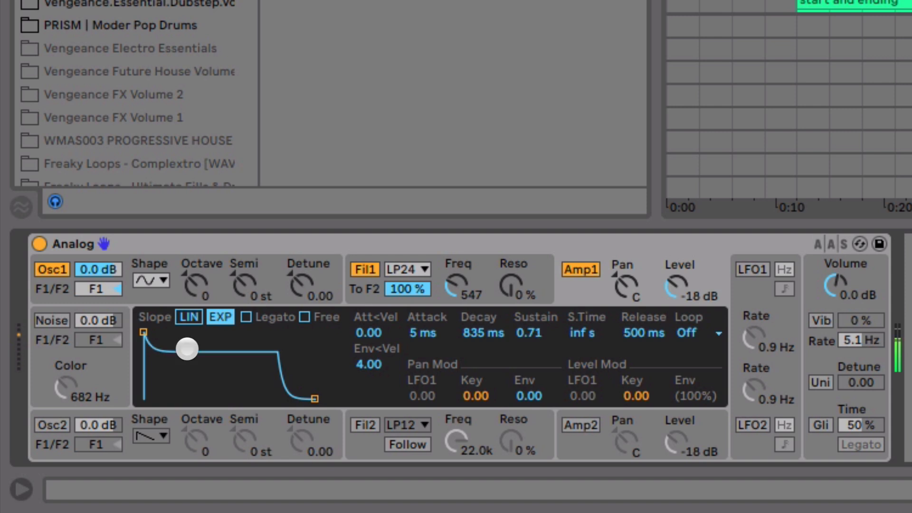
left_click_drag(139, 330, 164, 332)
left_click_drag(316, 397, 322, 399)
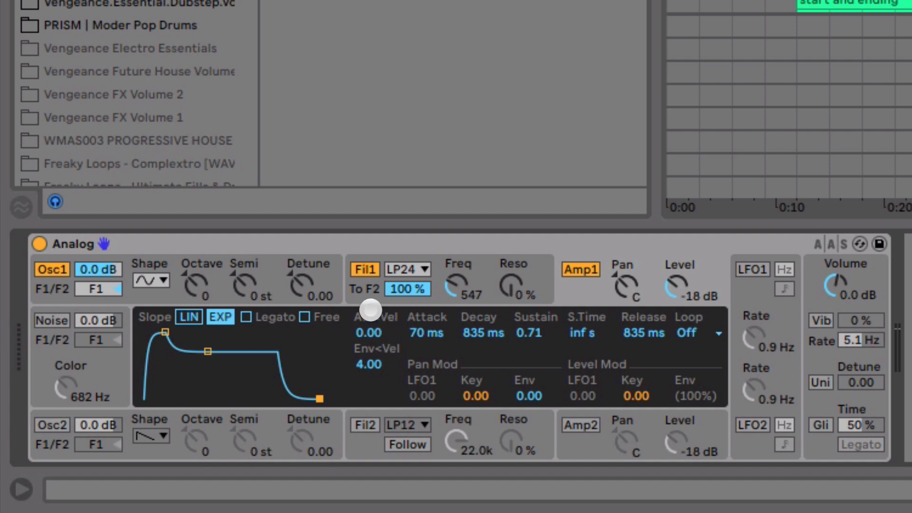
Step: Enable LFO 1 at a rate of 1.4 Hz and set its pitch modulation of oscillator 1 to 0.05
left_click(316, 259)
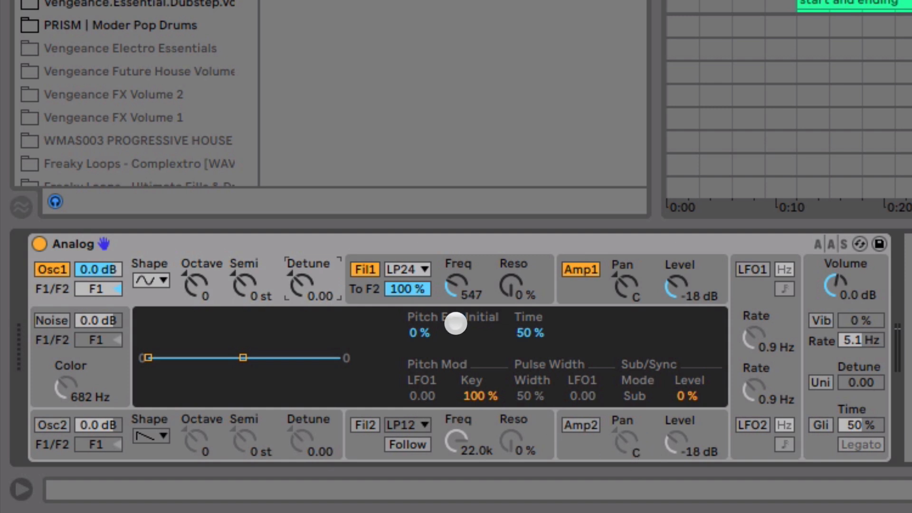
left_click(246, 271)
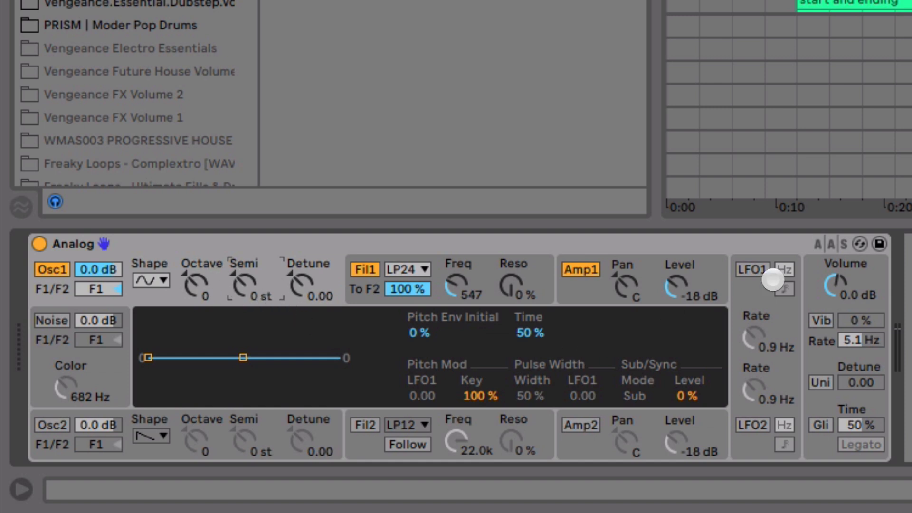
left_click(747, 269)
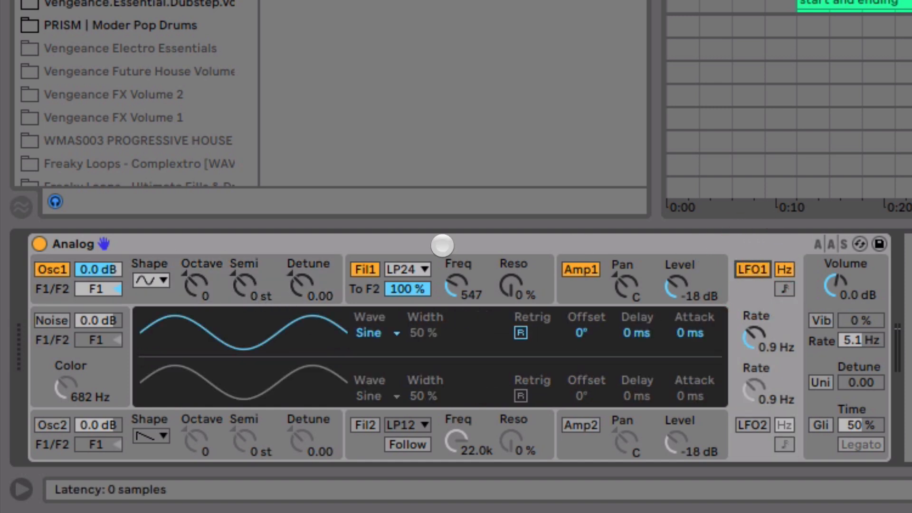
left_click(329, 271)
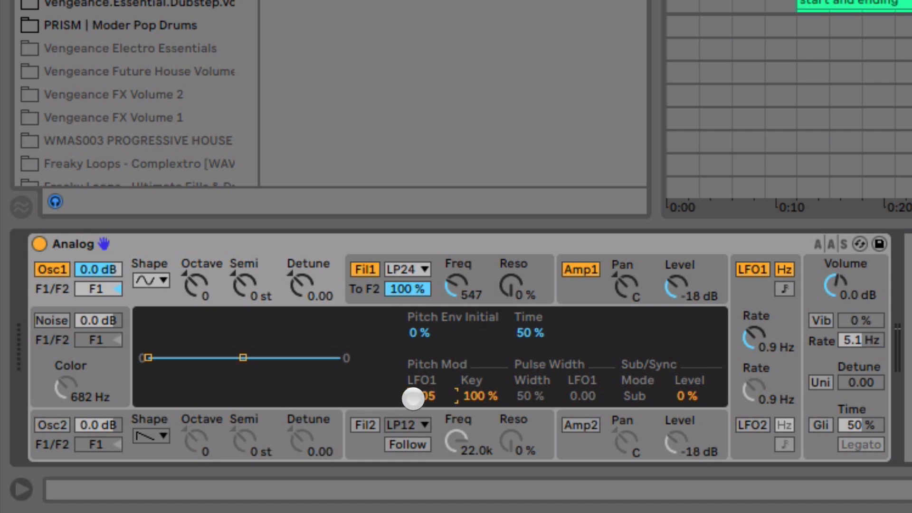
left_click(756, 296)
mouse_move(754, 336)
left_mouse_down()
mouse_move(755, 261)
mouse_move(754, 328)
left_mouse_up()
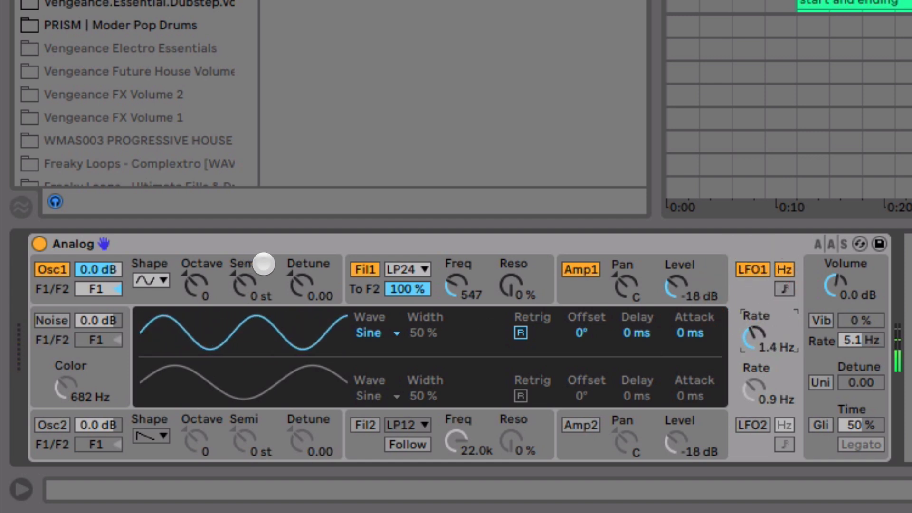
Step: Try stronger LFO 1 pitch modulation on oscillator 1, settling on 0.05 with an LFO 1 rate of 0.8 Hz
left_click(267, 274)
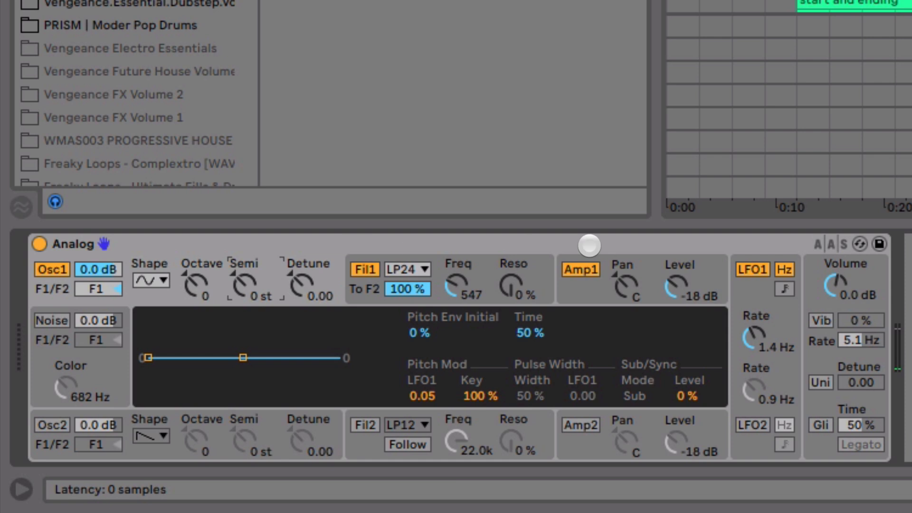
left_click_drag(424, 398, 424, 393)
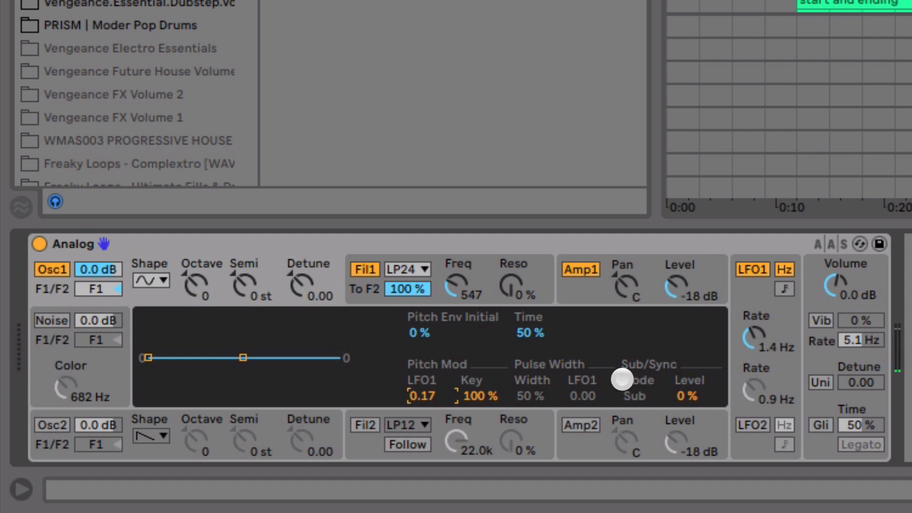
left_click_drag(759, 332, 759, 358)
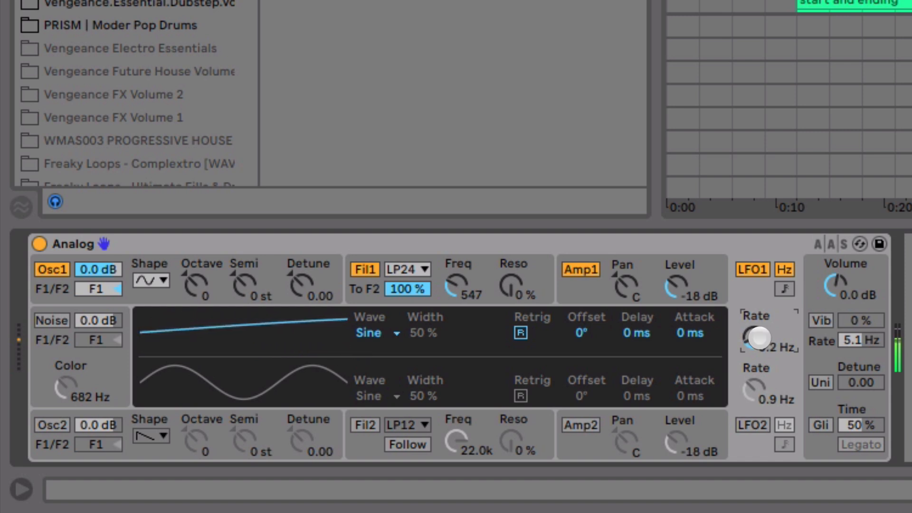
left_click(268, 271)
left_click_drag(421, 390, 425, 397)
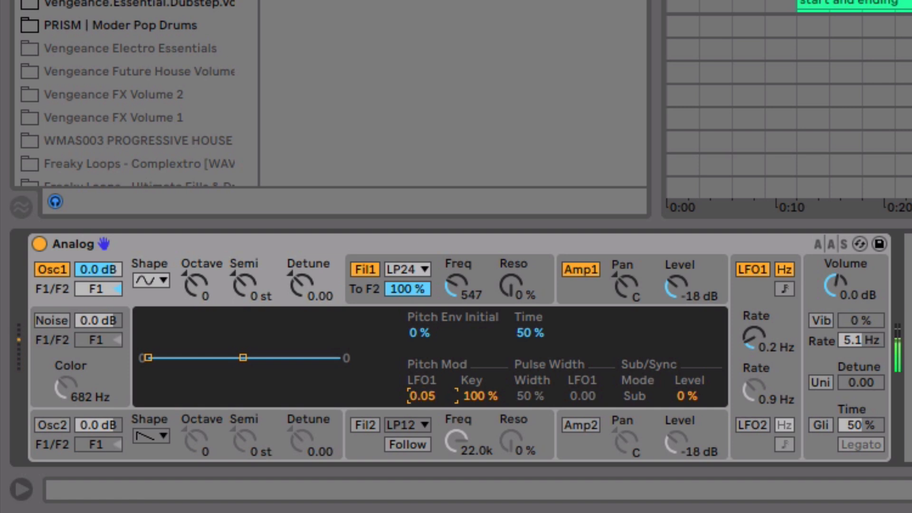
mouse_move(772, 354)
left_mouse_down()
mouse_move(772, 333)
mouse_move(771, 341)
left_mouse_up()
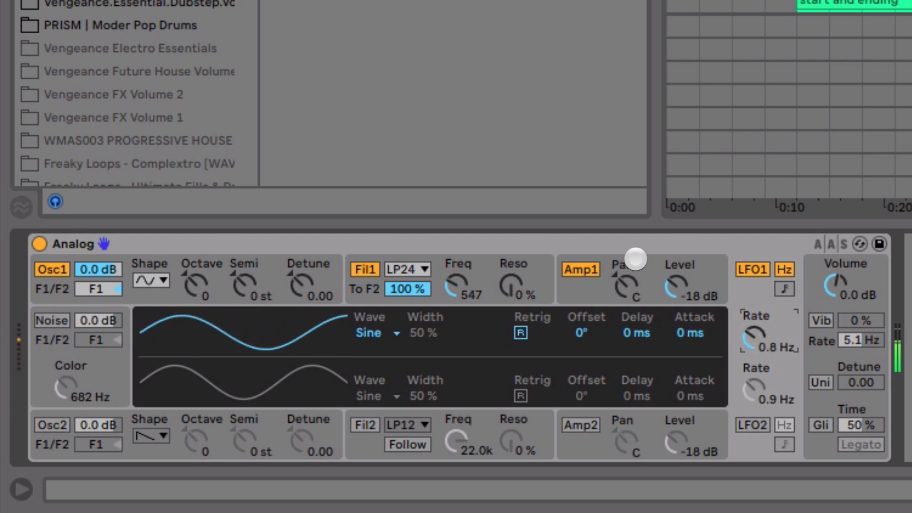
Step: Set the LFO 1 pan modulation of Amp 1 to 0.08
left_click(633, 258)
left_click(575, 291)
left_click(428, 396)
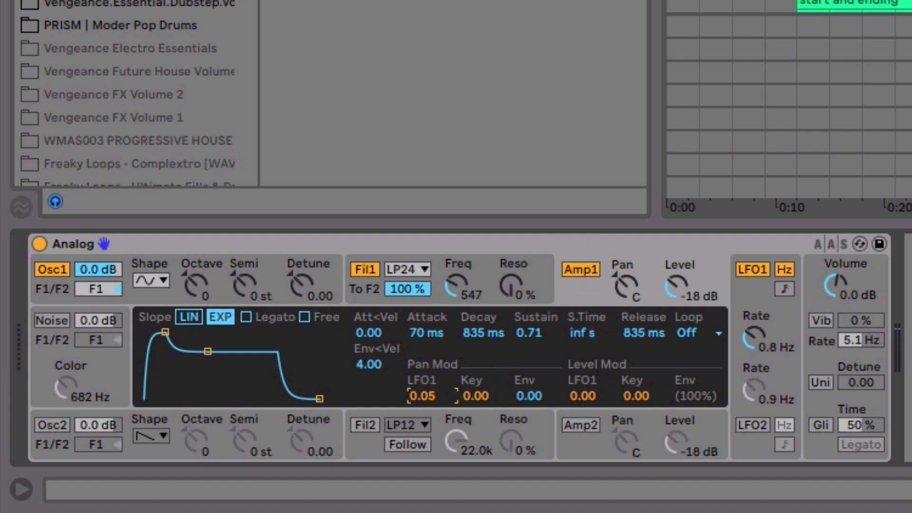
left_click_drag(437, 395, 436, 393)
Step: Switch to the Session View and set the LFO 1 rate to 1.0 Hz
key("Tab")
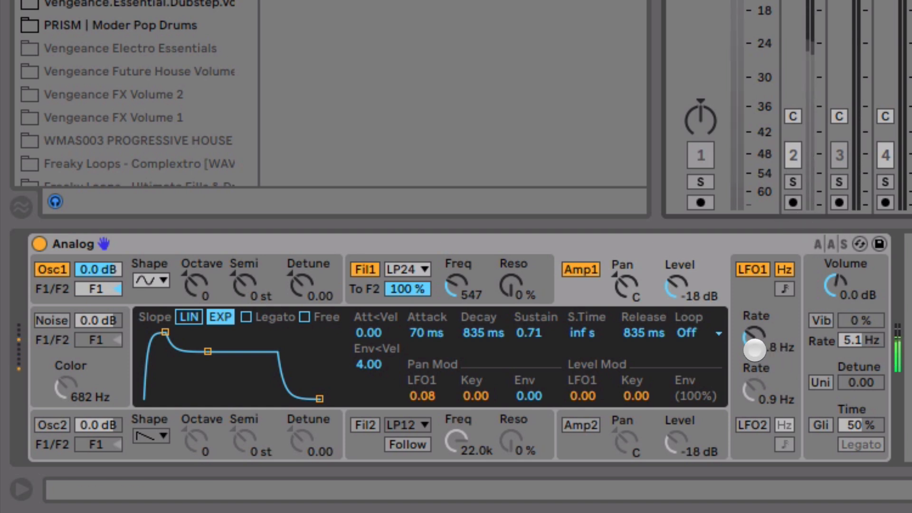
left_click_drag(754, 350, 754, 335)
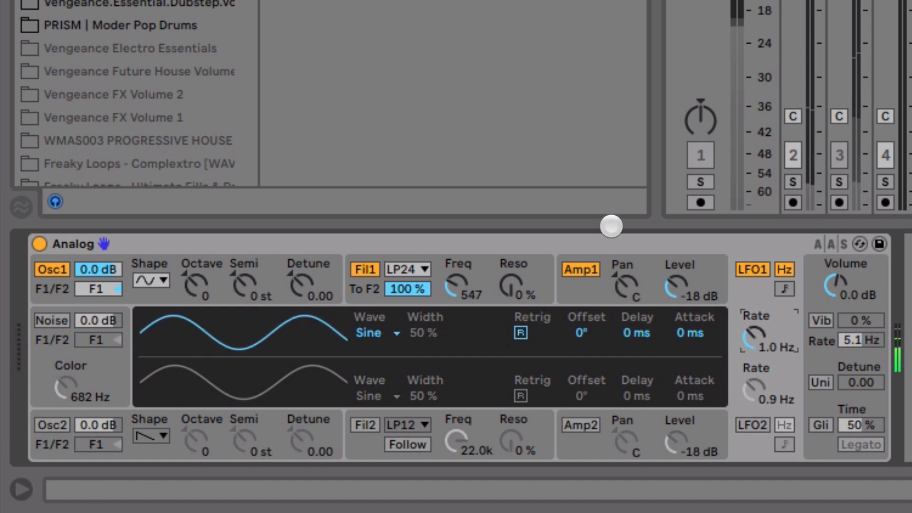
Step: Add a Saturator after Analog, with its drive at 13.7 dB and its output at -13.7 dB
left_click(611, 241)
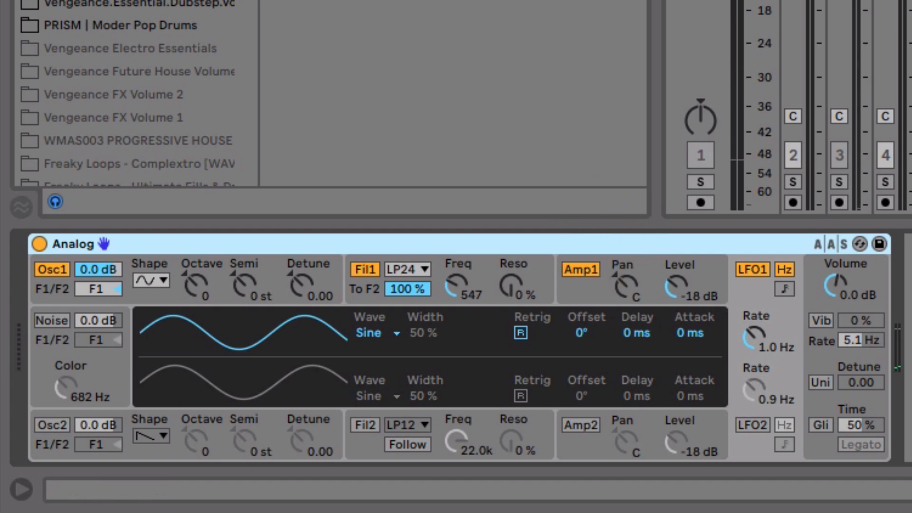
left_click(35, 123)
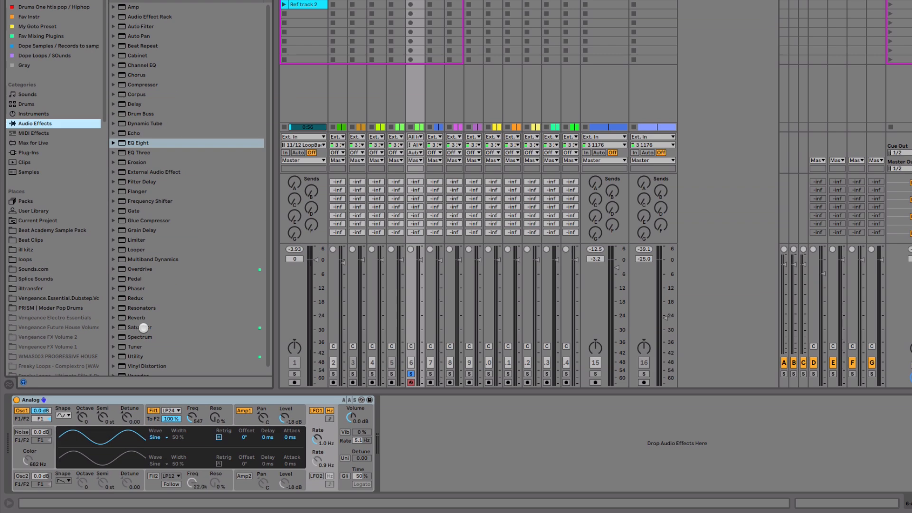
left_click_drag(142, 328, 319, 441)
left_click_drag(405, 447, 393, 417)
key("space")
left_click_drag(551, 450, 551, 461)
Step: Set the Saturator's drive to 12.0 dB, output to -9.28 dB and dry/wet to 64.3%, and add an Auto Filter after it
left_click(420, 265)
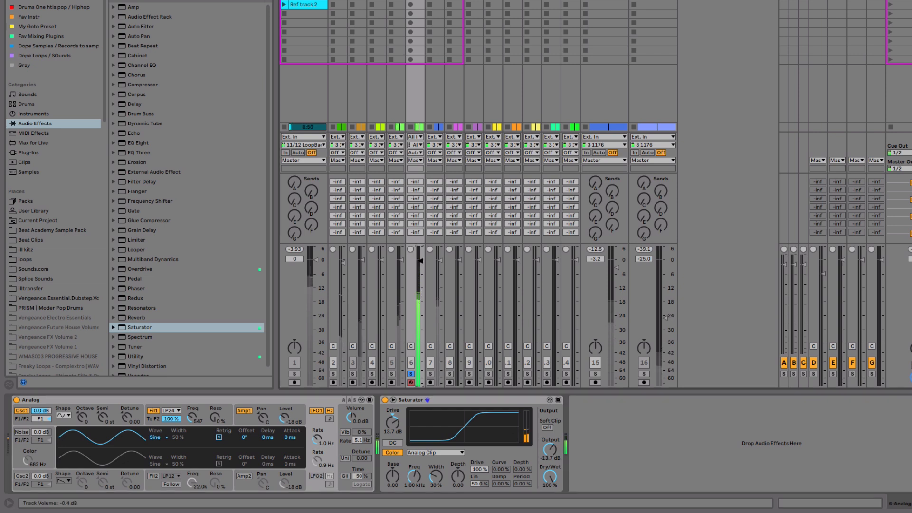
left_click_drag(393, 422, 392, 422)
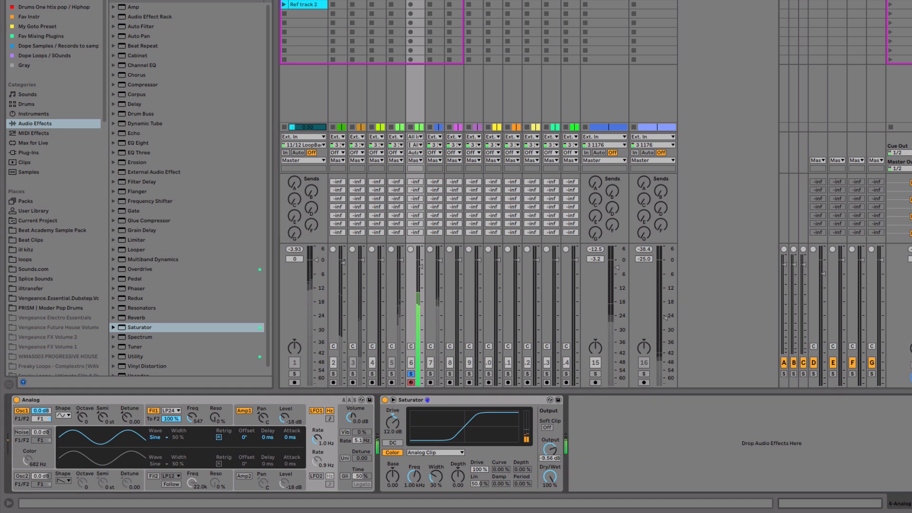
left_click_drag(550, 476, 550, 498)
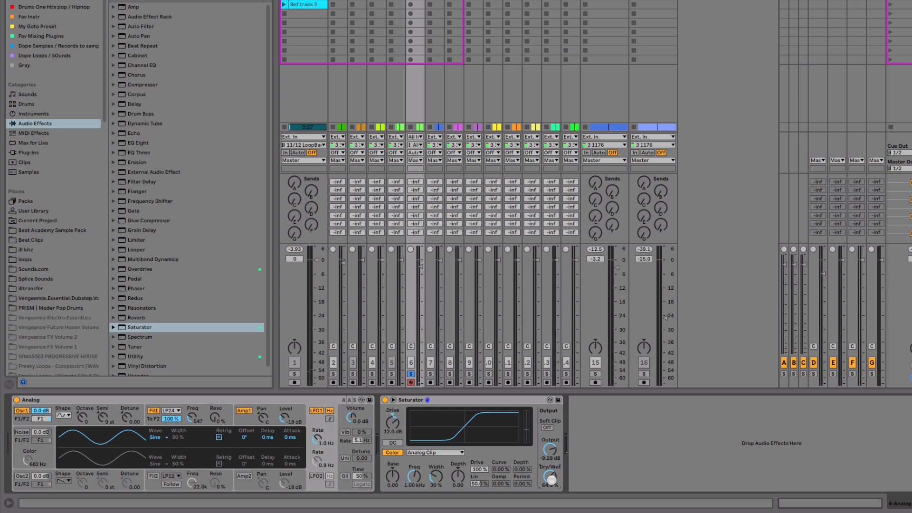
left_click_drag(137, 26, 777, 450)
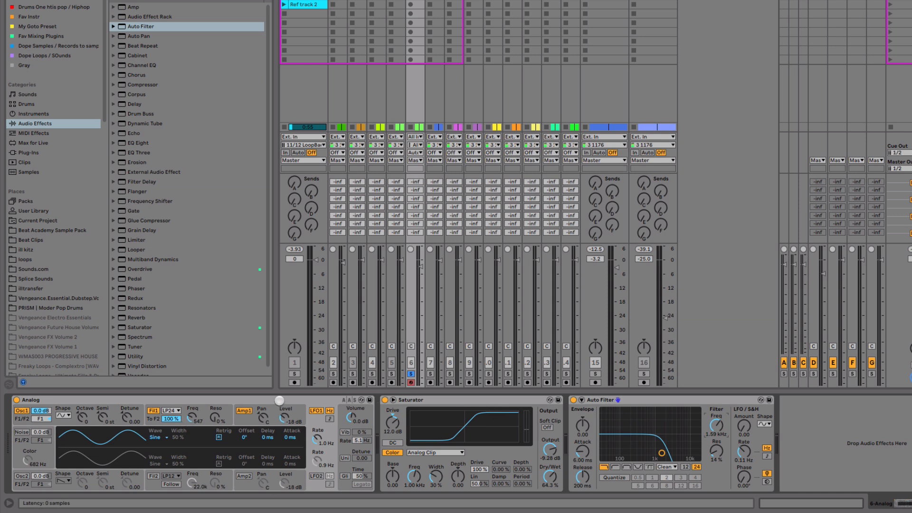
Step: Unsolo the Analog track and lower its volume to -10.5 dB while playing the full mix
left_click_drag(421, 274, 421, 271)
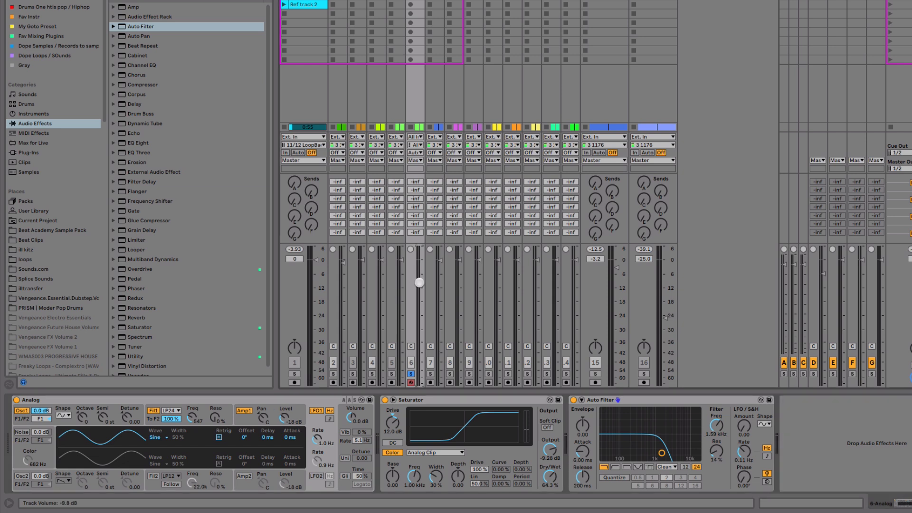
left_click(412, 374)
key("space")
mouse_move(420, 284)
left_mouse_down()
mouse_move(421, 292)
mouse_move(421, 284)
left_mouse_up()
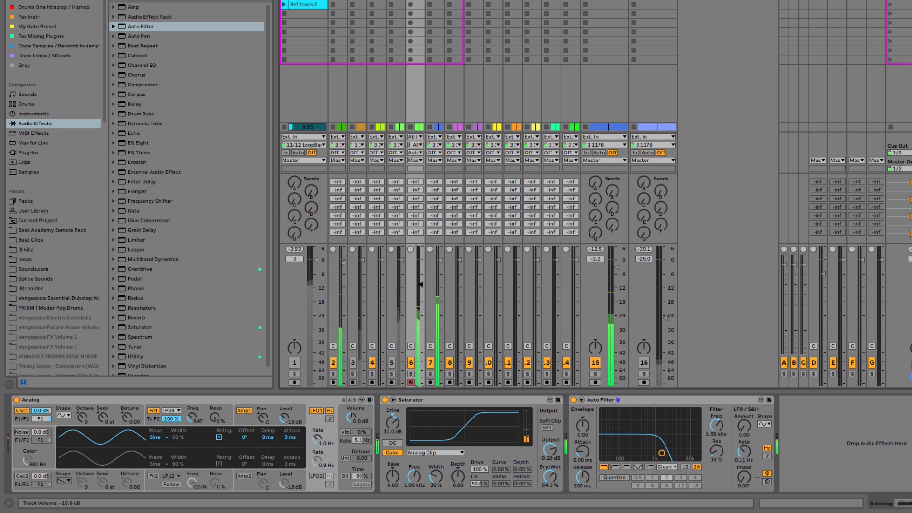
key("space")
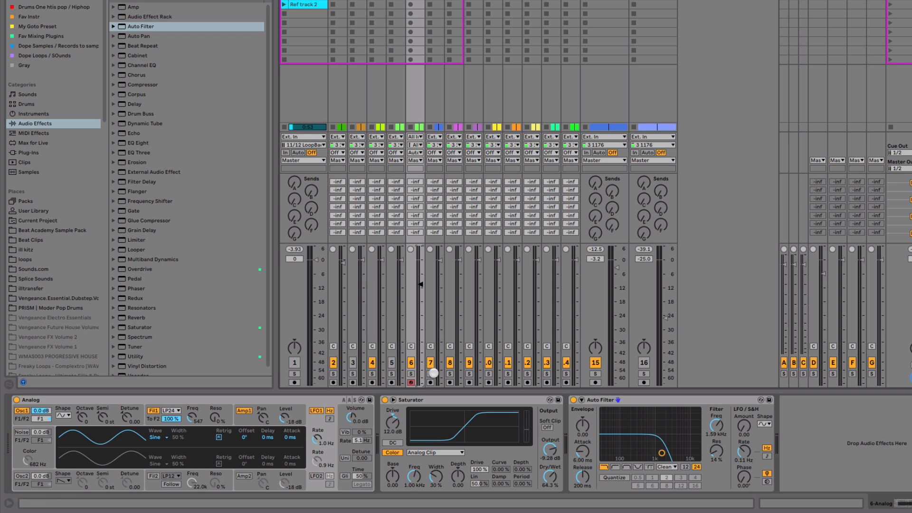
Step: With the Analog and bass tracks soloed, raise Analog's filter 1 frequency to 4.1k and set the Analog track volume to -11.0 dB
left_click(412, 373)
left_click(430, 373, "super")
key("space")
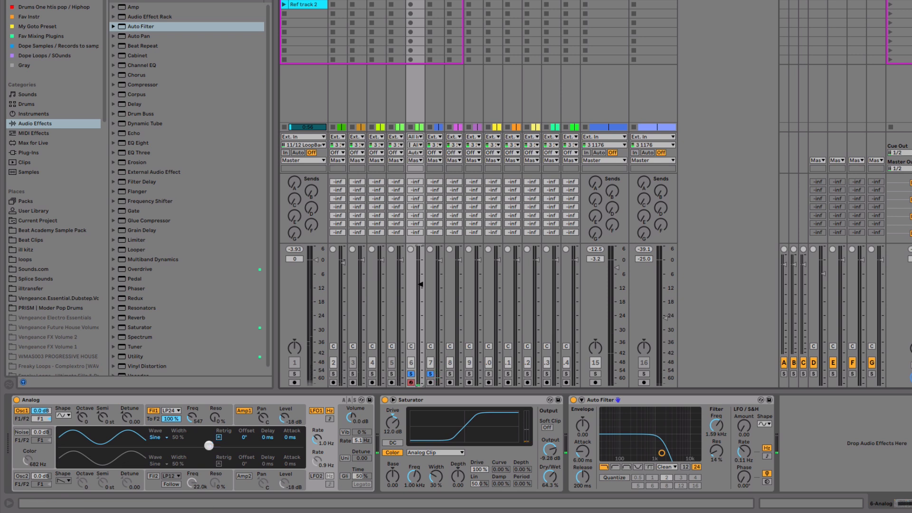
left_click_drag(192, 419, 192, 416)
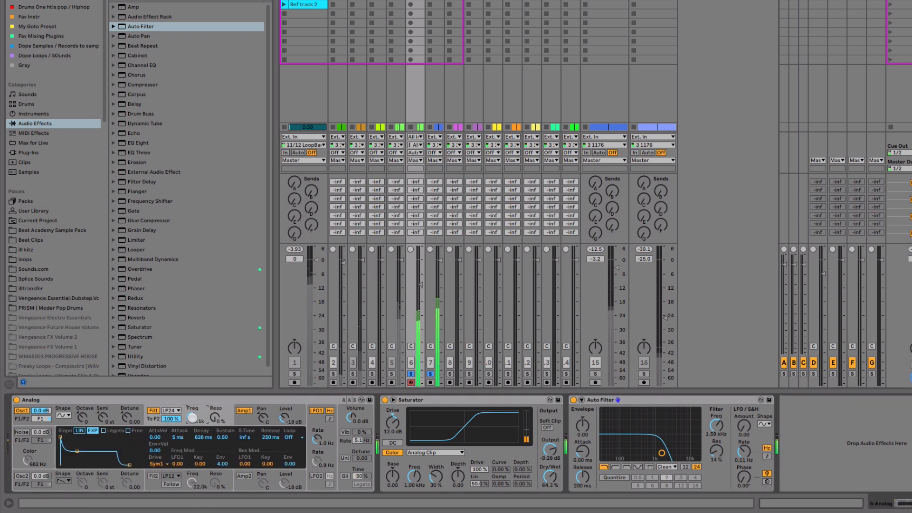
mouse_move(420, 286)
left_mouse_down()
mouse_move(421, 276)
mouse_move(420, 286)
left_mouse_up()
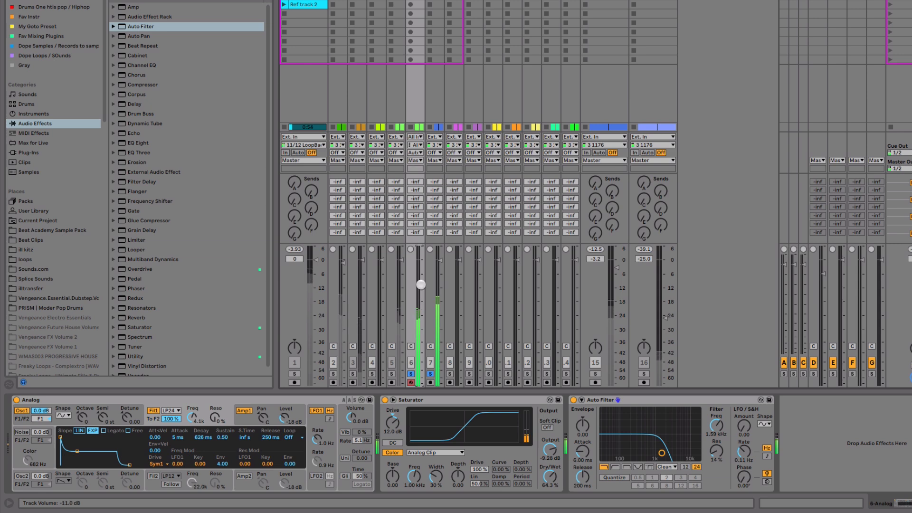
Step: In the Arrangement View, enlarge the bass track and split the MIDI piano clip at bars 35 and 37
key("Tab")
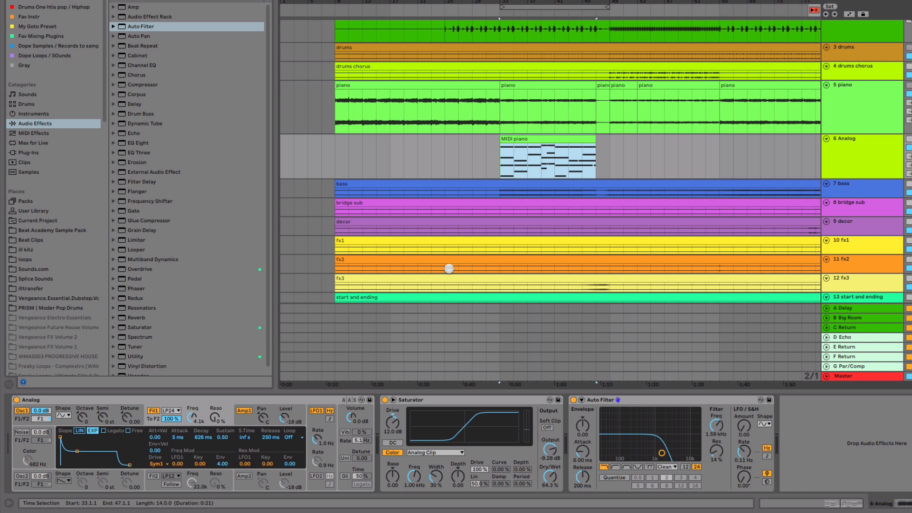
key("space")
left_click_drag(572, 3, 571, 38)
left_click_drag(846, 197, 849, 271)
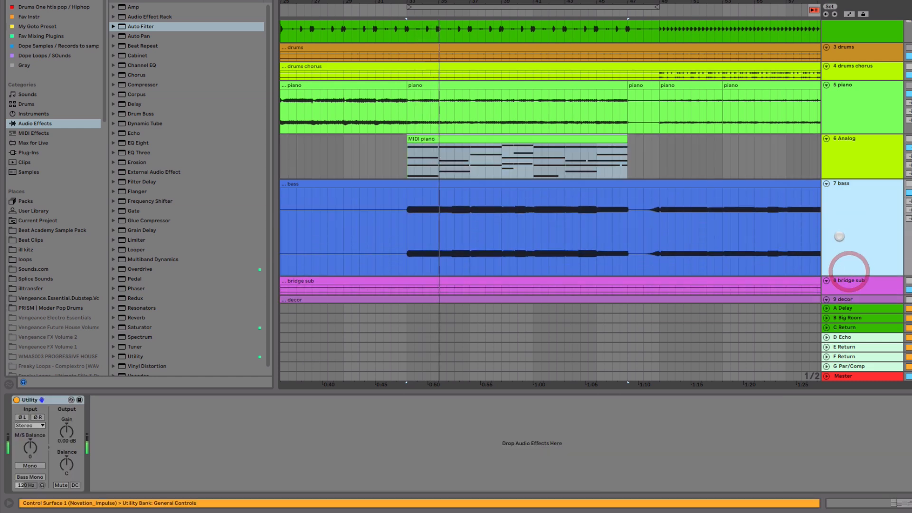
left_click(438, 218)
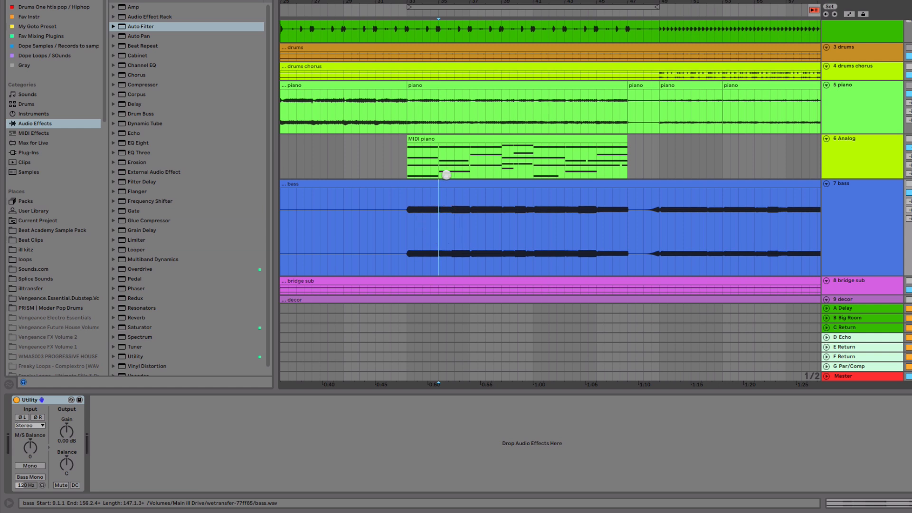
left_click(439, 158)
left_click_drag(441, 158, 470, 160)
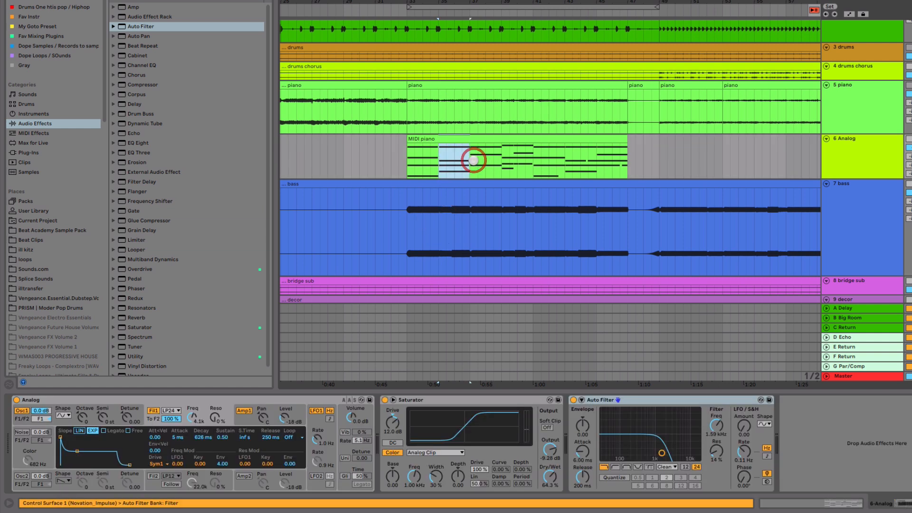
key("ctrl+e")
Step: Delete the E2 note from the chord in the MIDI piano clip at bars 35 to 37
double_click(455, 137)
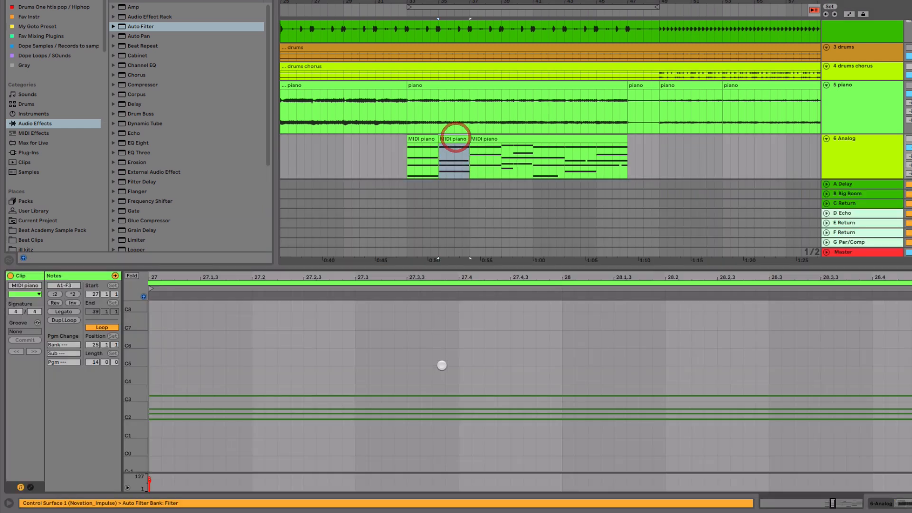
left_click(403, 280)
key("minus")
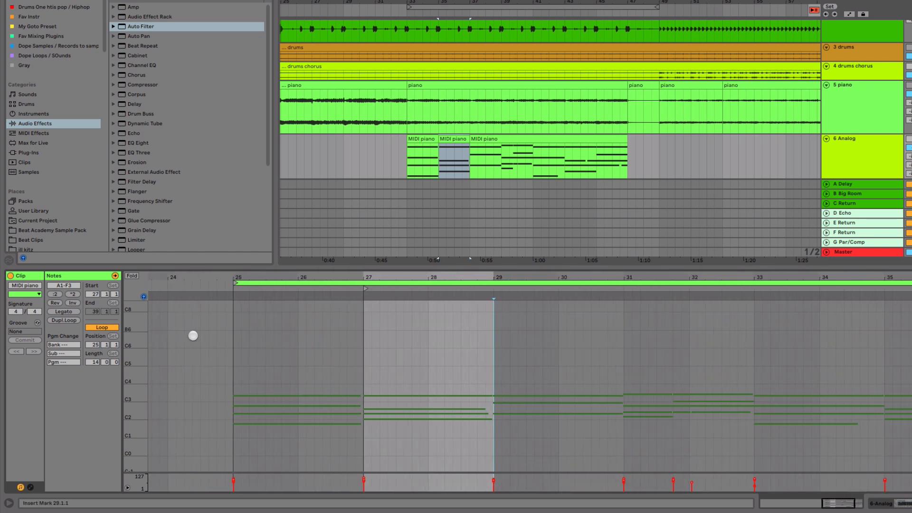
left_click_drag(132, 411, 173, 410)
key("space")
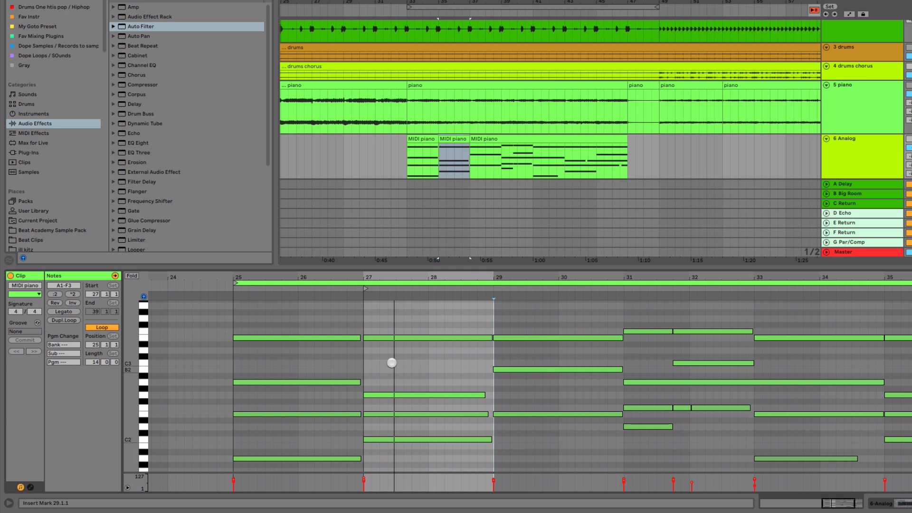
left_click(420, 341)
left_click(415, 395)
left_click(414, 414)
left_click(415, 419)
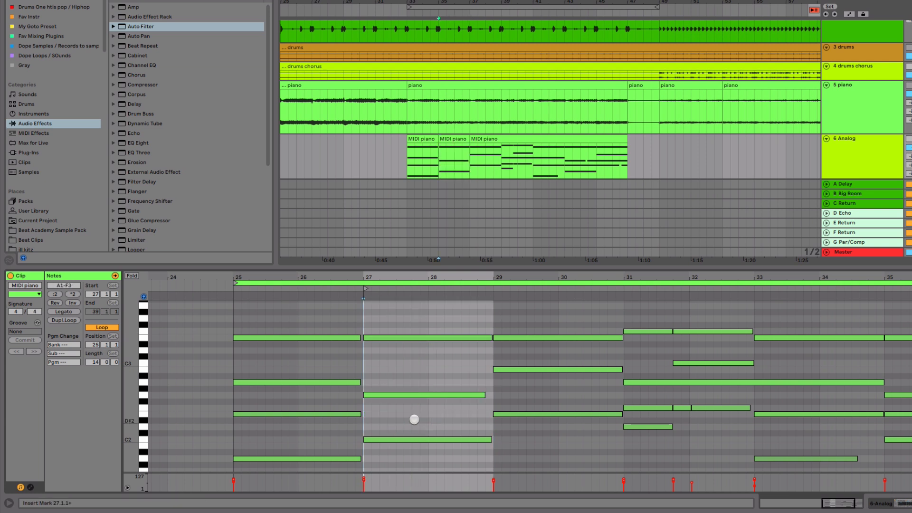
Step: Deactivate the C2 note of the chord at bars 35 to 37 and play it back
left_click(415, 438)
key("0")
key("space")
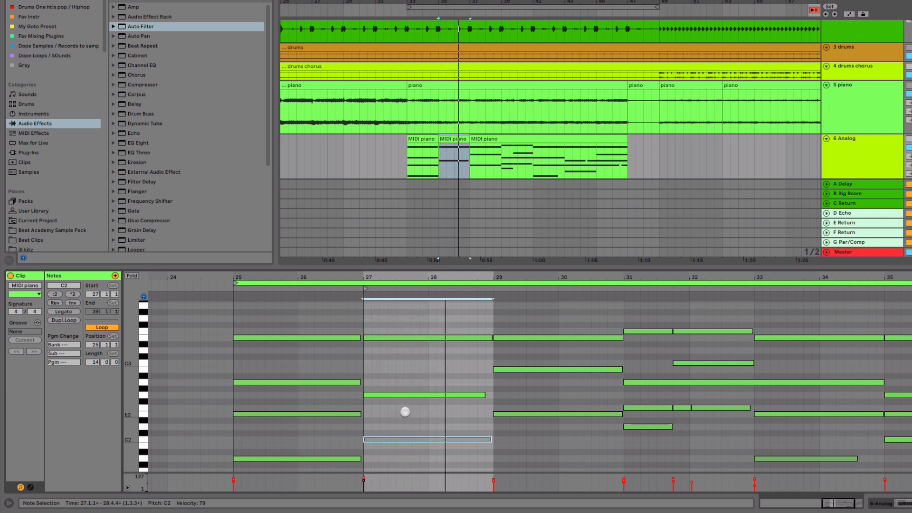
key("space")
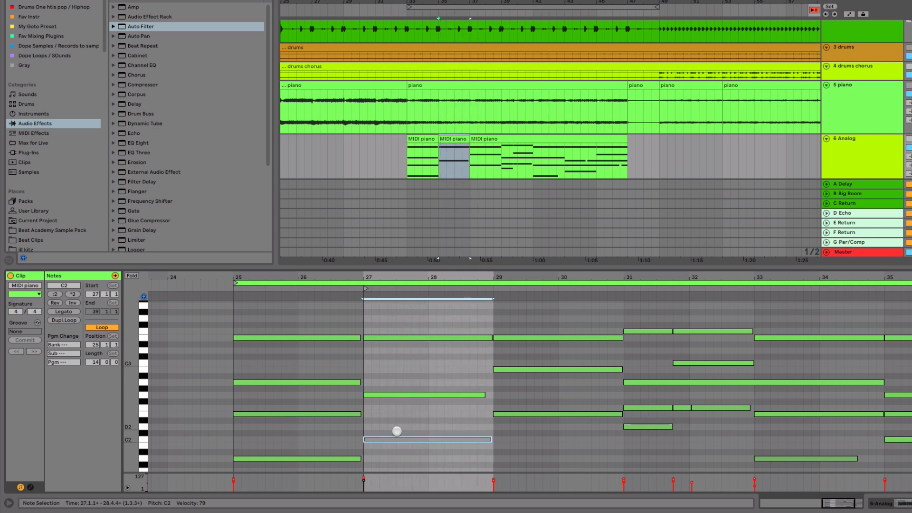
scroll(406, 428, "down", 3)
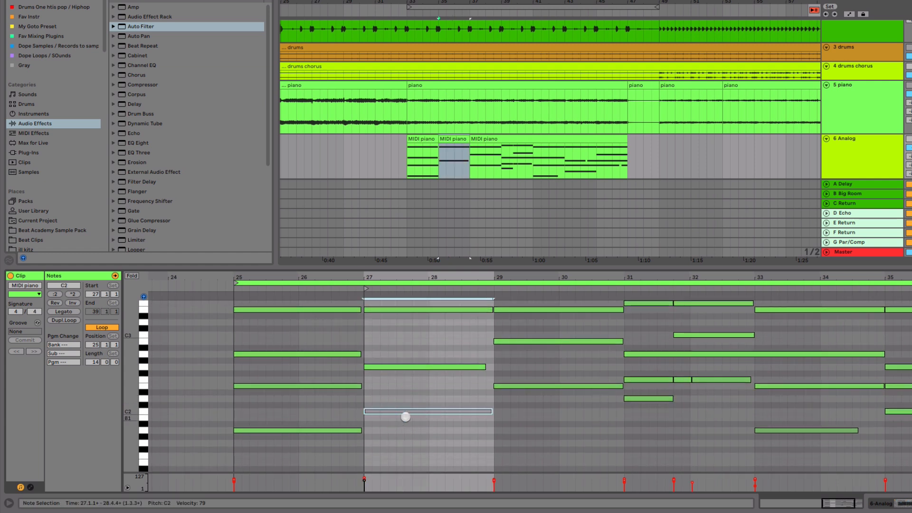
left_click(437, 410)
Step: Play from the first MIDI piano clip and set the Analog track's volume to about -12.5 dB in the Session View
left_click(426, 137)
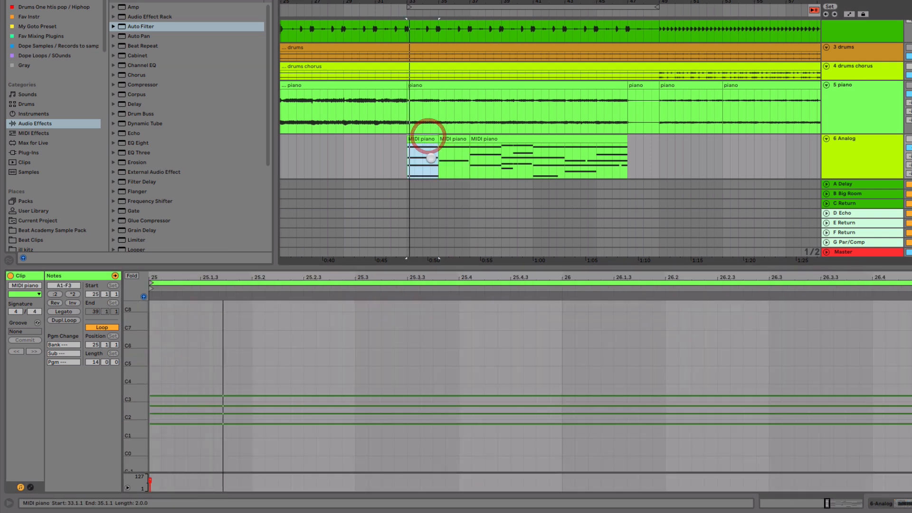
key("Tab")
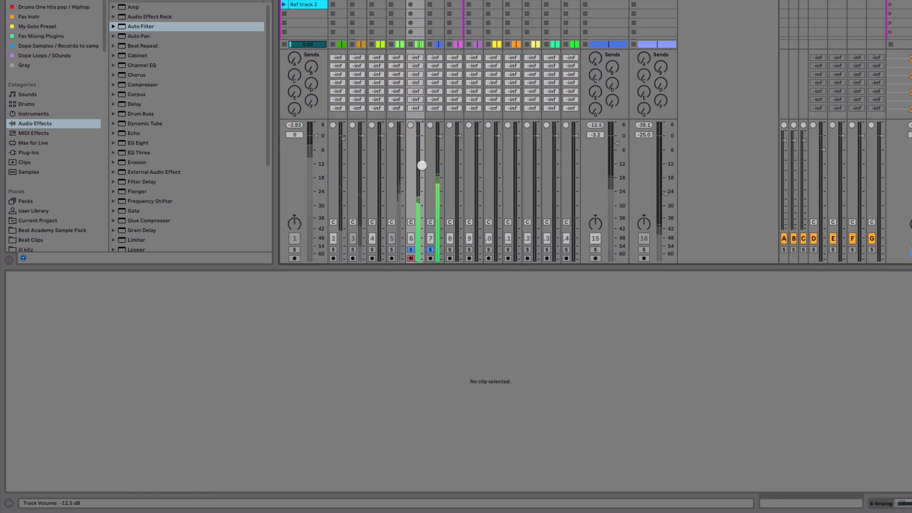
left_click_drag(422, 165, 422, 162)
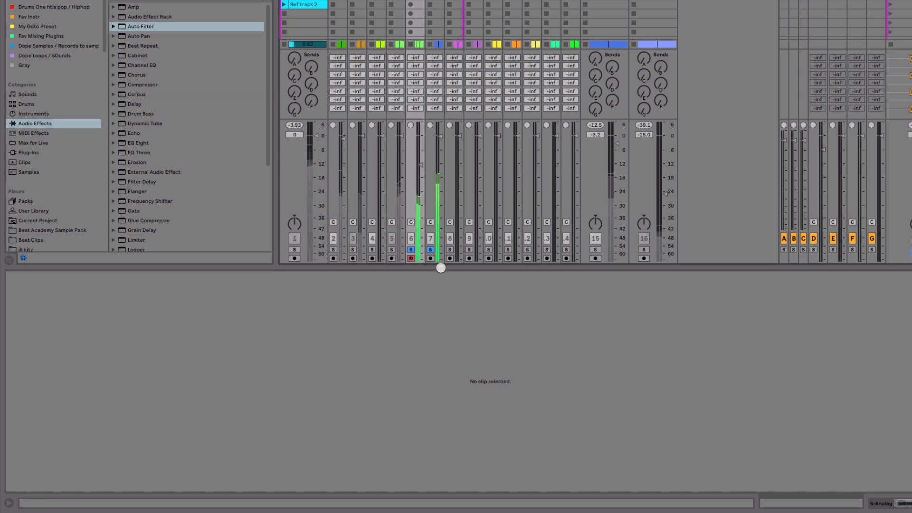
left_click_drag(437, 261, 439, 382)
key("Tab")
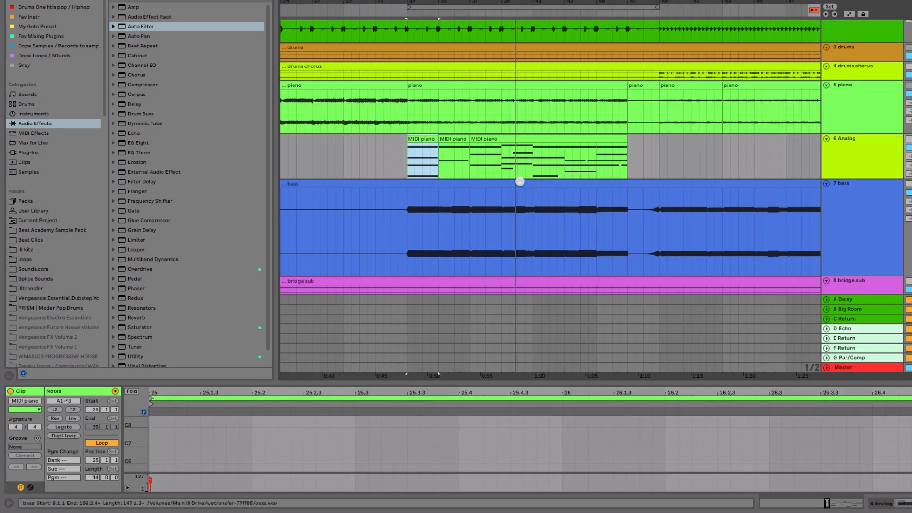
Step: Split the MIDI piano clip at bars 39 and 41 and open the new clip's notes in an enlarged editor
left_click(521, 137)
left_click_drag(503, 167, 531, 163)
key("ctrl+e")
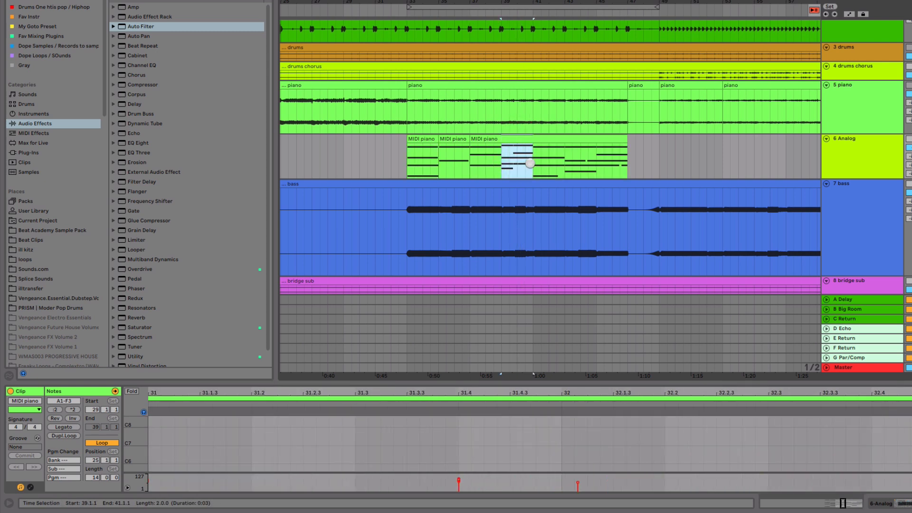
double_click(522, 141)
left_click_drag(526, 389, 561, 233)
Step: Play into the clip at bars 39 to 41 and deactivate the D2 note of its opening chord
key("space")
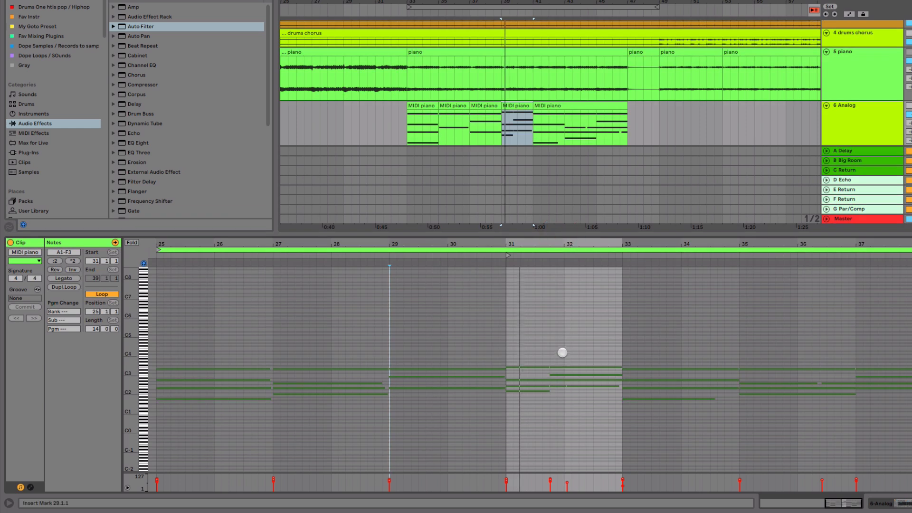
left_click(494, 142)
key("space")
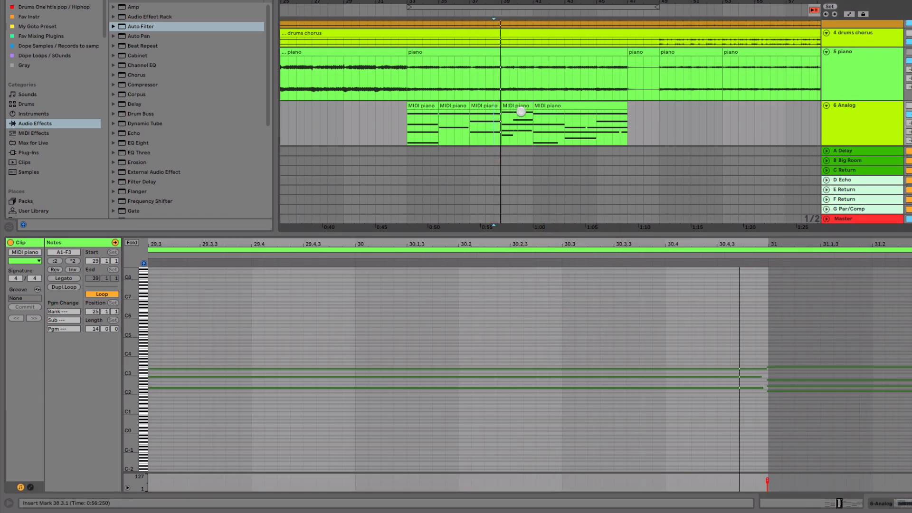
left_click(513, 103)
left_click_drag(131, 339, 162, 340)
left_click_drag(231, 362, 239, 418)
mouse_move(244, 424)
left_mouse_down()
mouse_move(250, 367)
mouse_move(252, 410)
left_mouse_up()
mouse_move(252, 408)
left_mouse_down()
mouse_move(252, 397)
mouse_move(252, 408)
left_mouse_up()
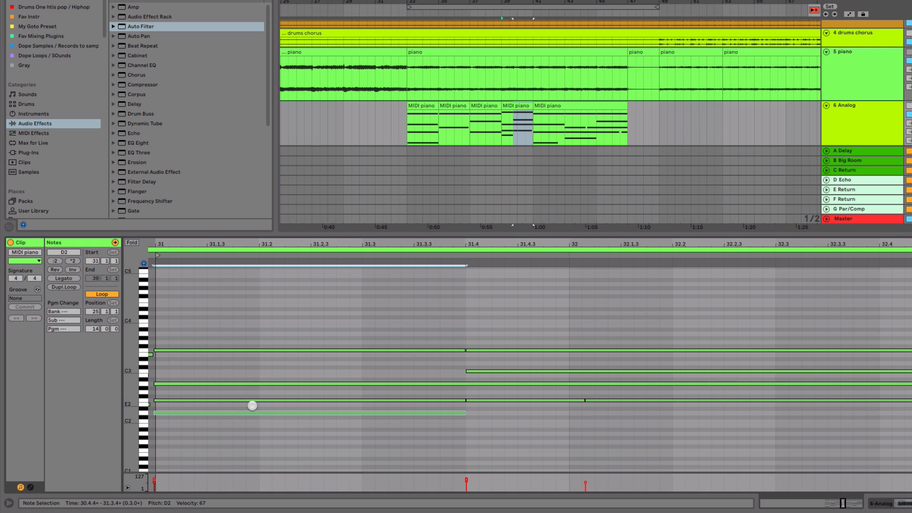
Step: Shift the opening chord's notes from F2 to F3 so they start exactly at 31.1.1, and play the result
left_click_drag(199, 327, 204, 404)
key("Right")
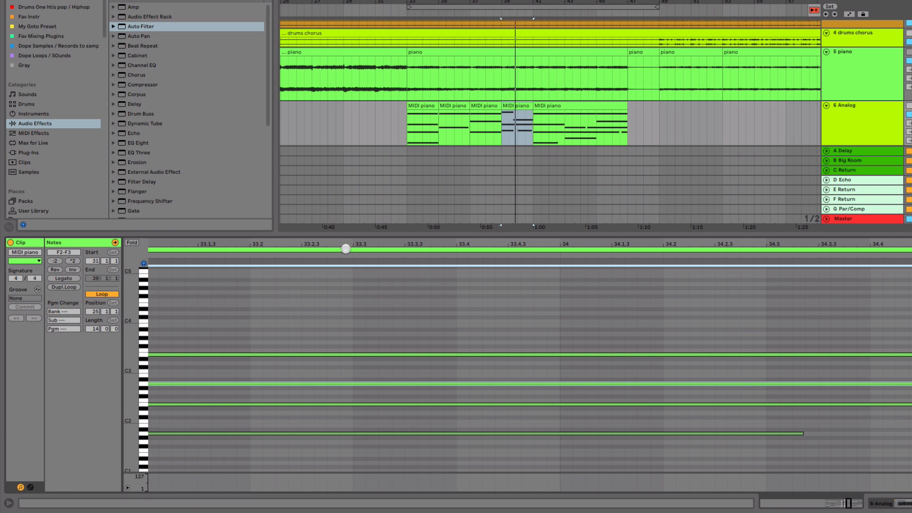
left_click_drag(300, 323, 443, 333)
key("space")
Step: Deactivate the F3 note at the start of the clip at bars 39 to 41 and play it back
left_click_drag(455, 240, 628, 238)
left_click(509, 362)
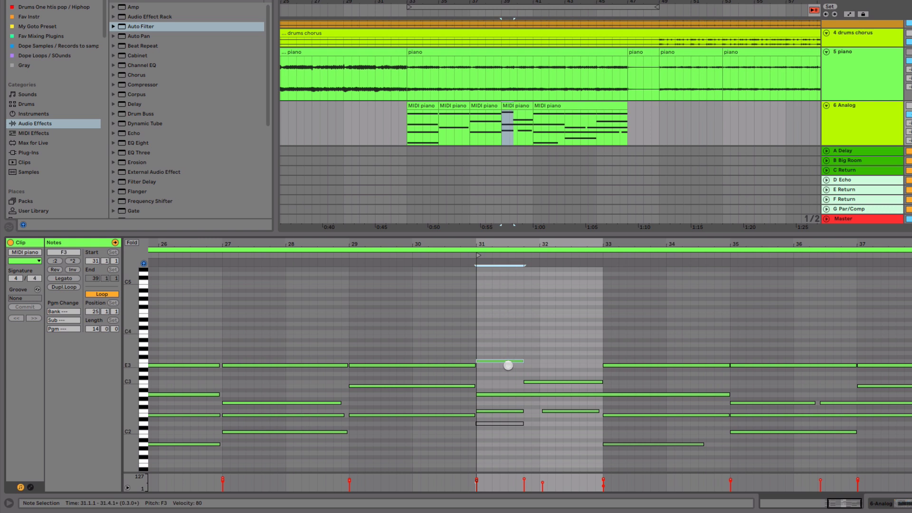
key("0")
key("space")
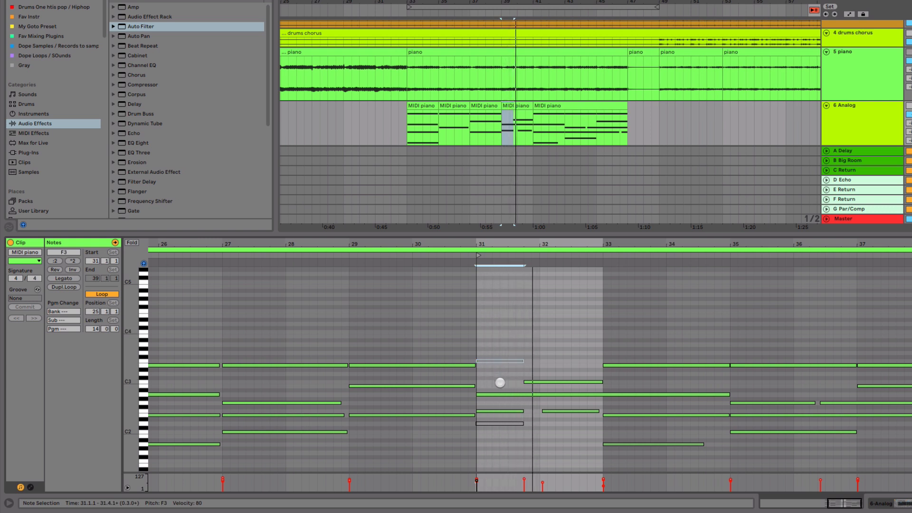
Step: Audition the remaining opening chord notes and deactivate the F2 note at the clip's start
left_click(499, 395)
left_click(498, 410)
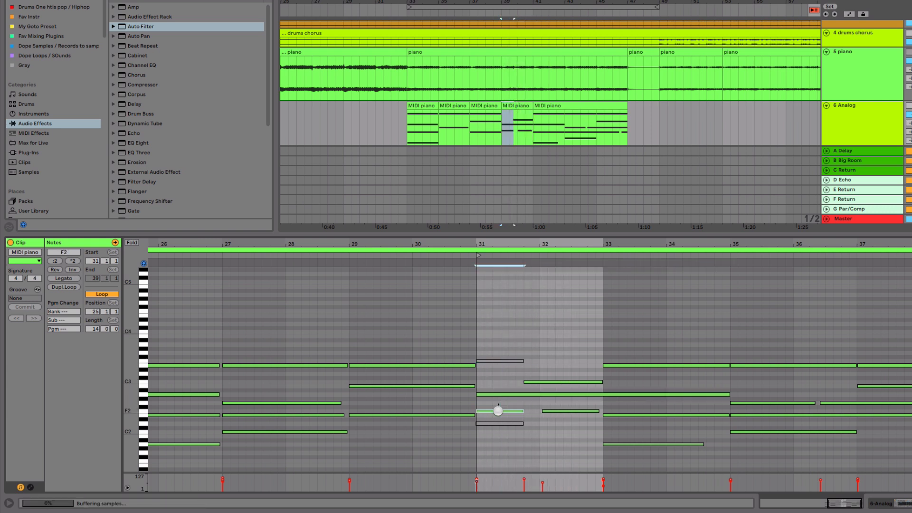
left_click(496, 412)
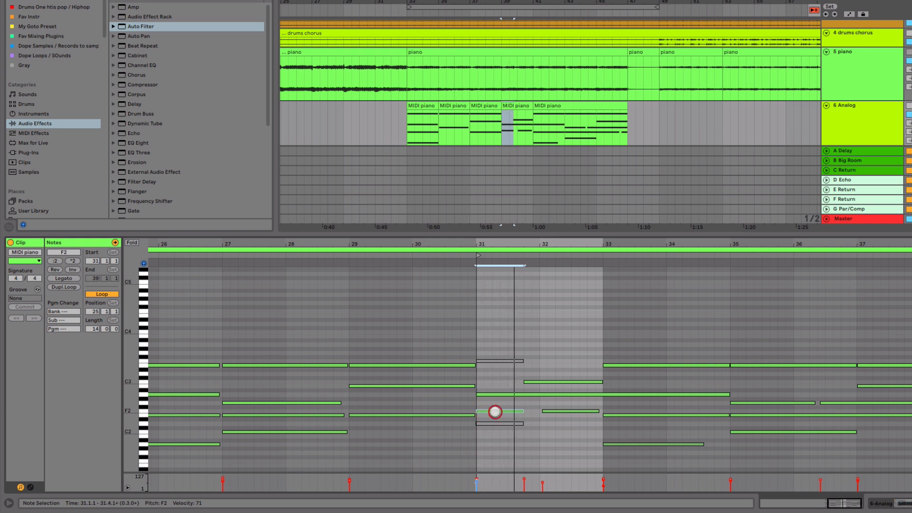
left_click(496, 395)
left_click(497, 403)
left_click(494, 411)
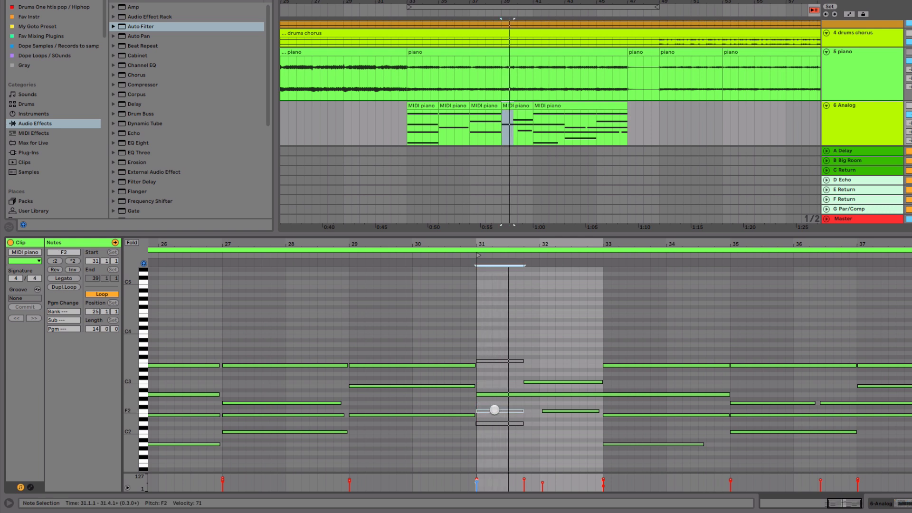
Step: Reactivate the F3 note at the start of the clip at bars 39 to 41 and transpose it down to E3
key("space")
left_click_drag(504, 344, 502, 377)
key("0")
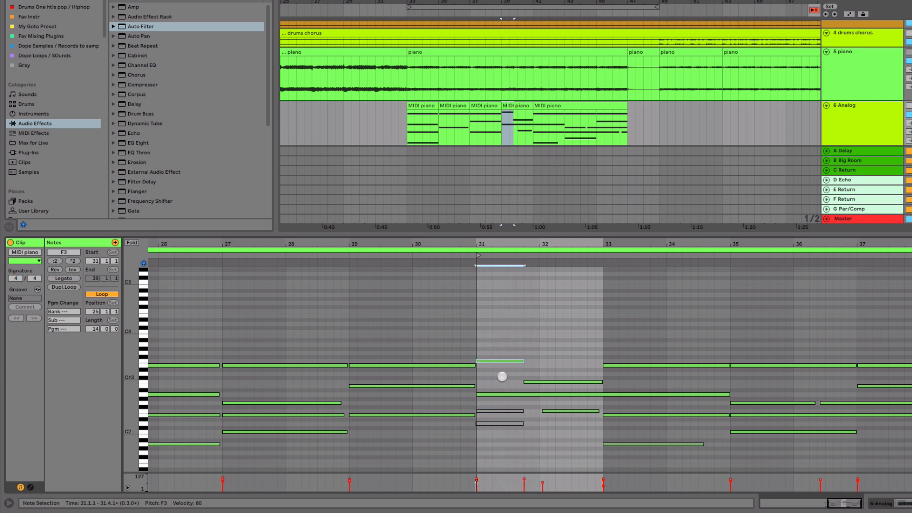
left_click(493, 363)
left_click_drag(492, 362, 493, 362)
key("Down")
mouse_move(492, 368)
left_mouse_down()
mouse_move(492, 376)
mouse_move(493, 366)
left_mouse_up()
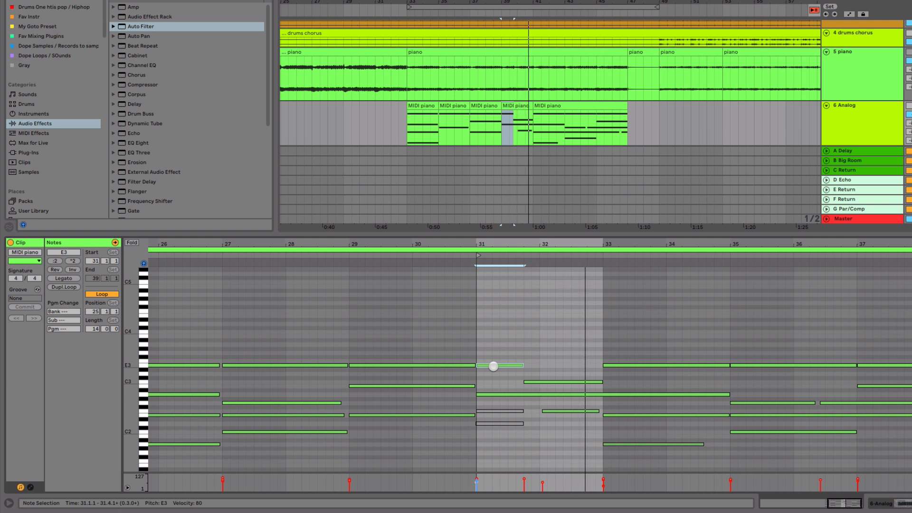
Step: Duplicate the four Analog clips spanning bars 33 to 41 over bars 41 to 49
left_click(521, 104)
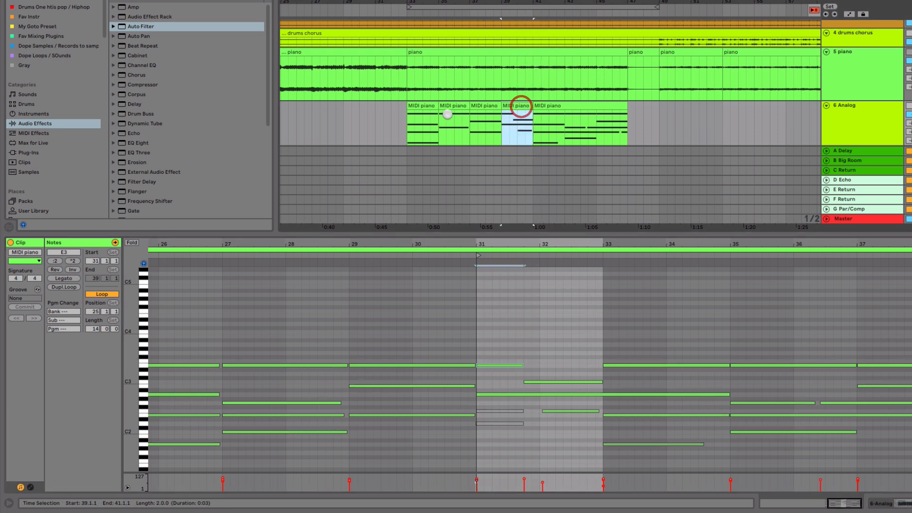
left_click(425, 104, "shift")
key("ctrl+d")
left_click(421, 104)
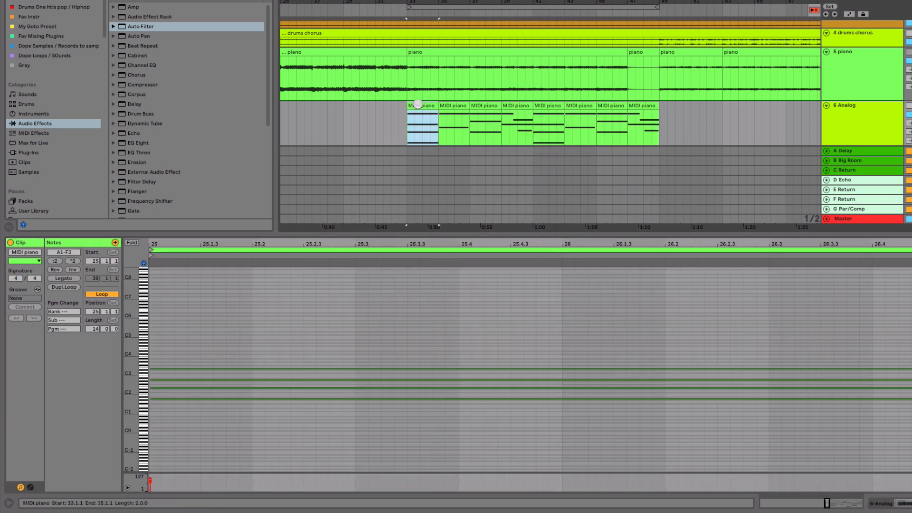
Step: Switch to the Session mixer and clear the solos on tracks 6 and 7 so the whole mix plays
key("Tab")
left_click_drag(444, 236, 438, 387)
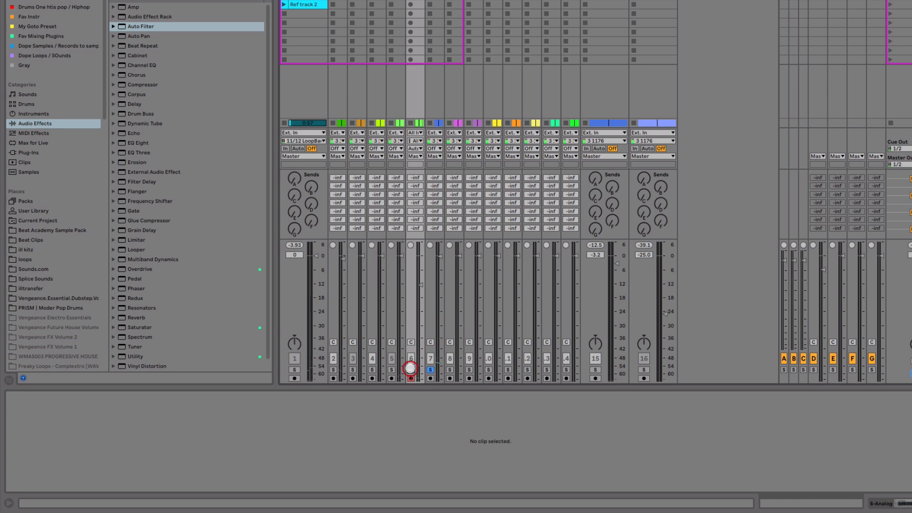
left_click(430, 369)
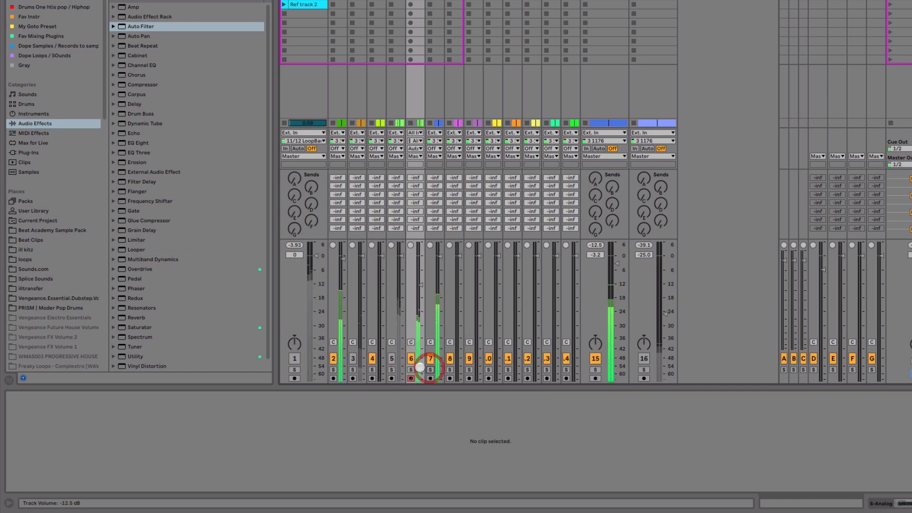
Step: Compare the mix with and without track 6, and lower that track's volume to about -17.3 dB
left_click(414, 361)
left_click(411, 359)
left_click_drag(421, 284, 421, 296)
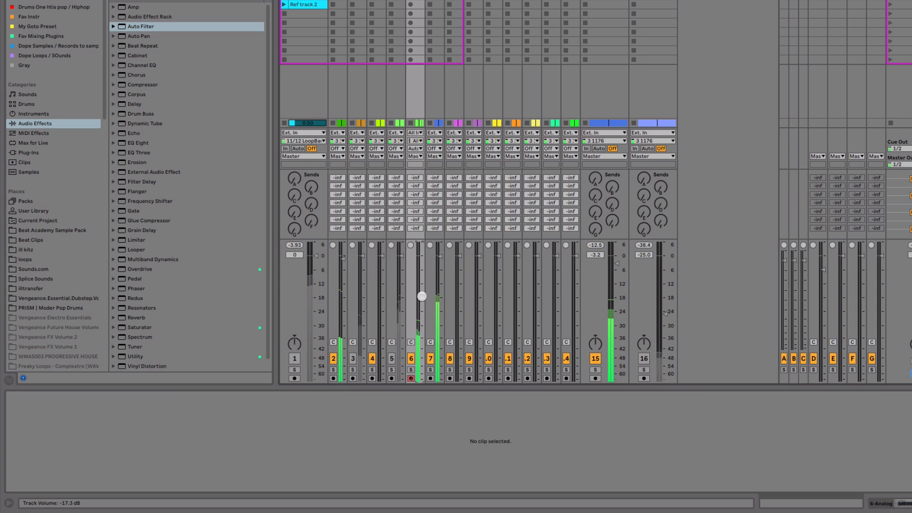
Step: Turn on Oscillator 2 in track 6's Analog and balance the sound with Filter 1 at 175 Hz, 40% resonance and track volume -17.5 dB
double_click(416, 1)
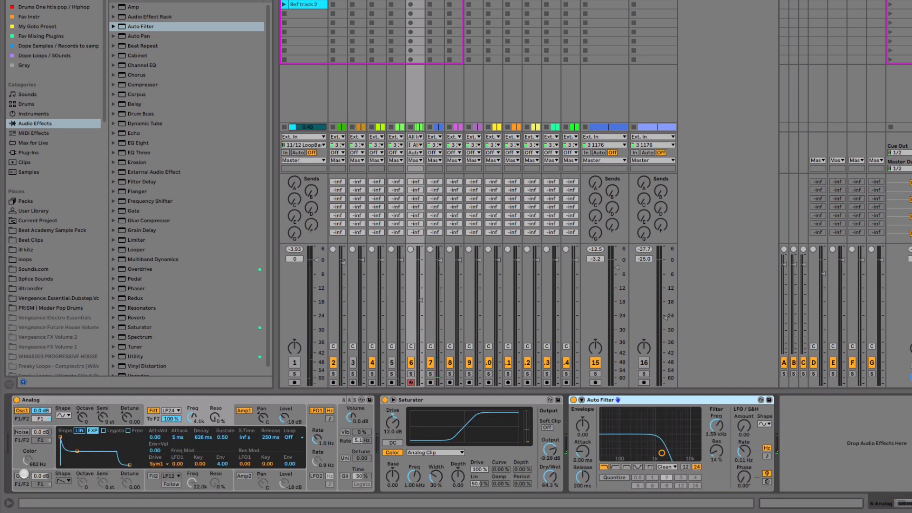
left_click(24, 474)
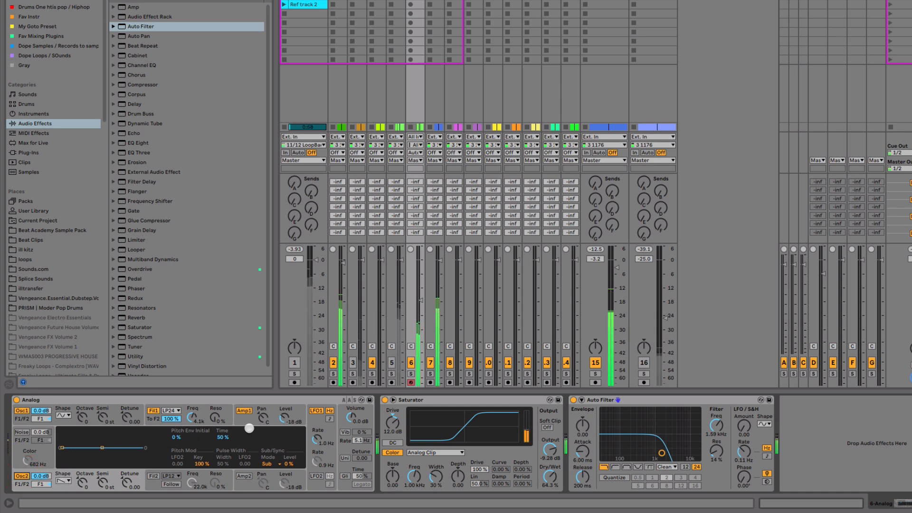
mouse_move(193, 417)
left_mouse_down()
mouse_move(192, 427)
mouse_move(192, 415)
left_mouse_up()
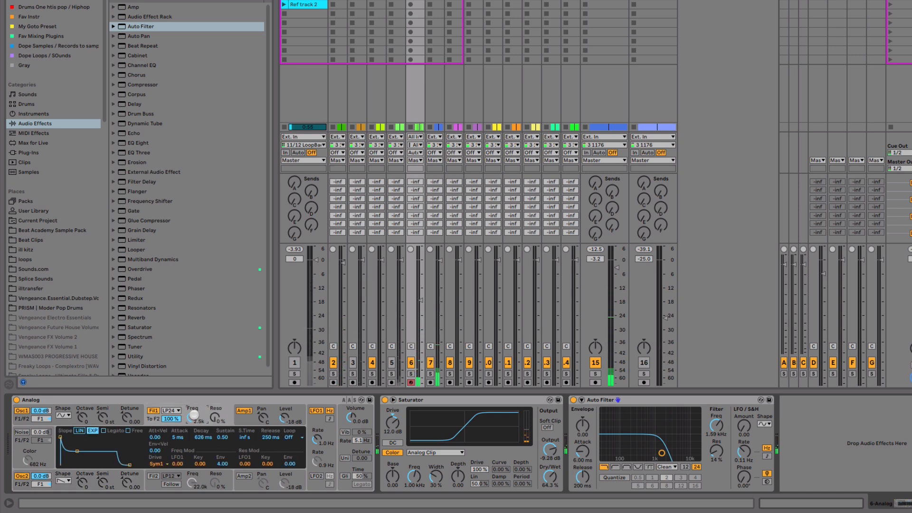
mouse_move(193, 415)
left_mouse_down()
mouse_move(209, 415)
mouse_move(192, 420)
left_mouse_up()
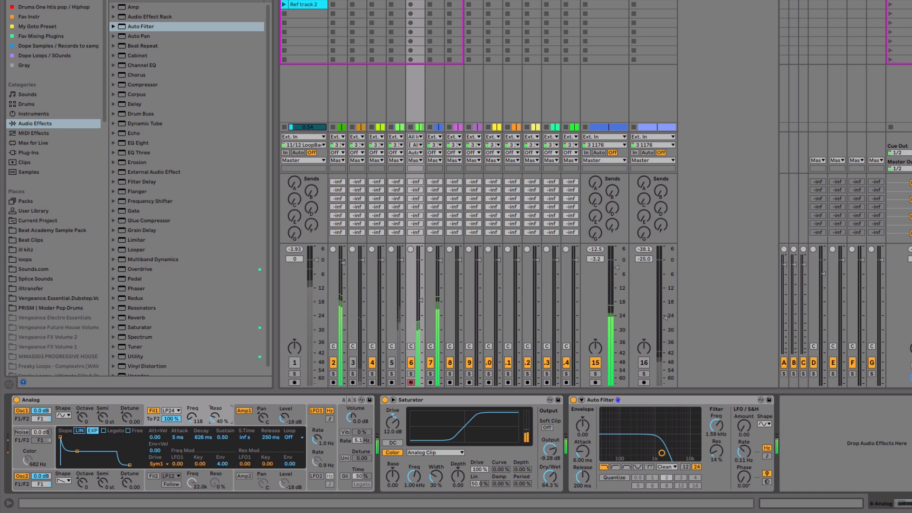
left_click_drag(421, 301, 420, 297)
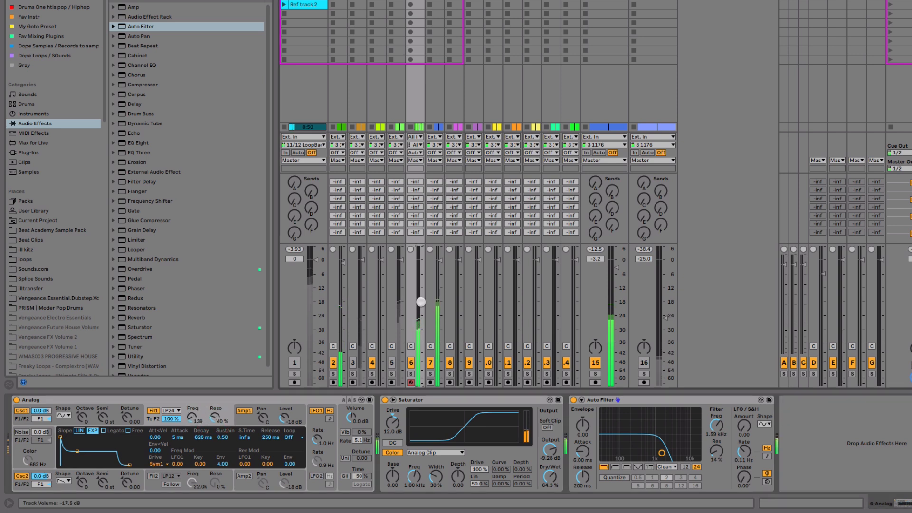
left_click_drag(192, 417, 192, 415)
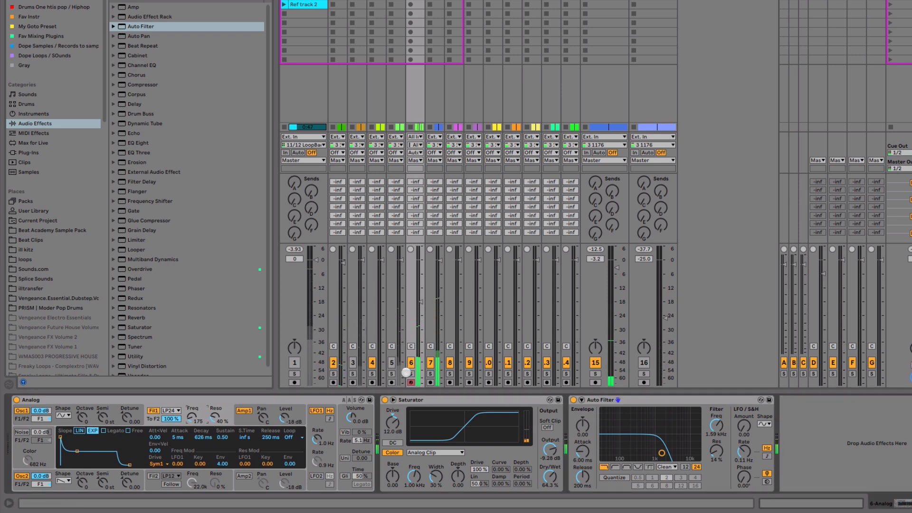
Step: Solo track 6 and set Analog's Filter 1 to 792 Hz with 32% resonance and an envelope sustain of 0.96
left_click(411, 374)
left_click(201, 411)
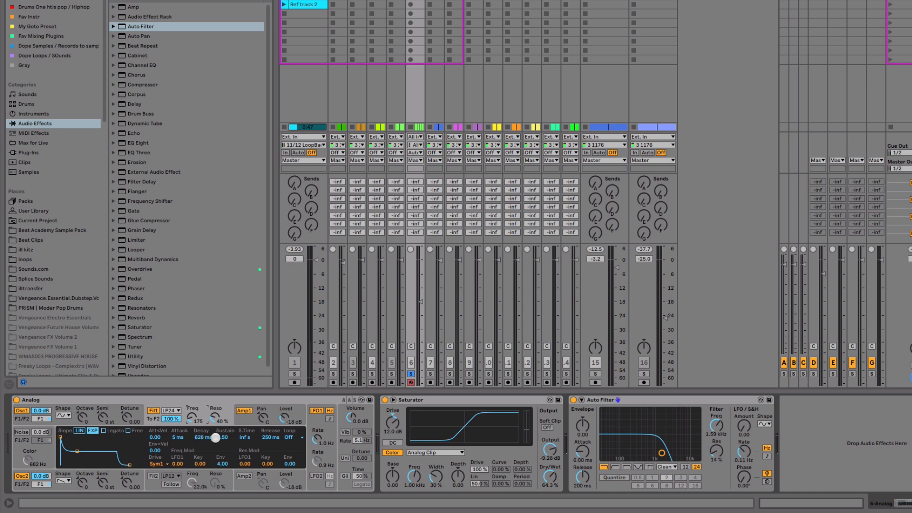
left_click_drag(224, 436, 214, 421)
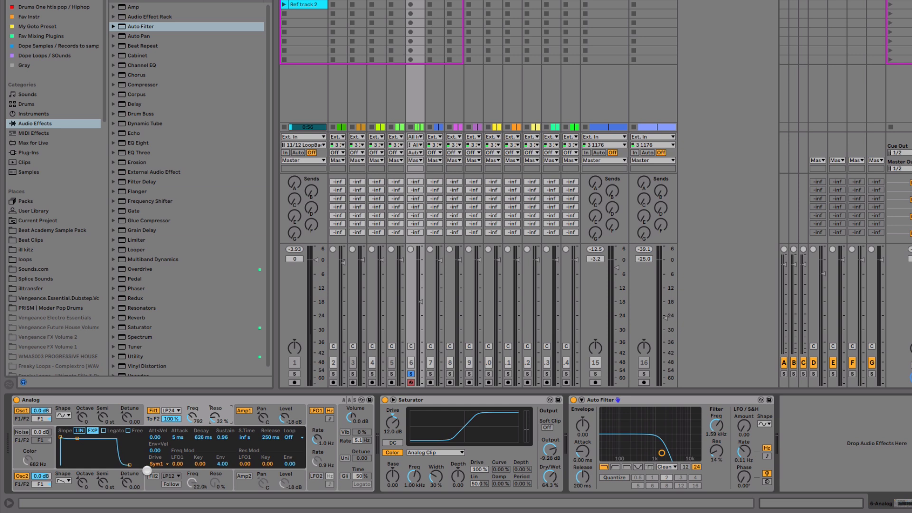
Step: Apply Analog's first Quick Routing so each oscillator runs through its own filter and amplifier
left_click(314, 422)
left_click(364, 409)
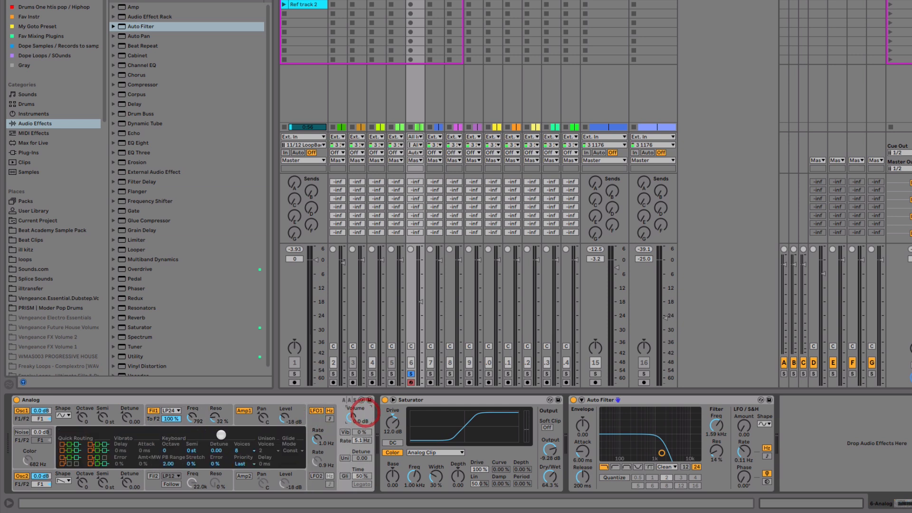
left_click(75, 447)
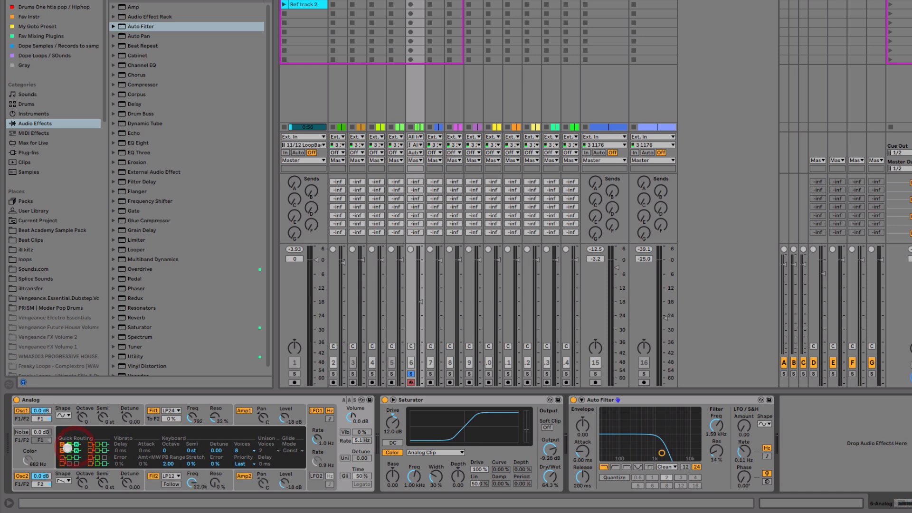
Step: Set Analog's Filter 2 to 240 Hz with 42% resonance and Filter 1 to 378 Hz
left_click(194, 473)
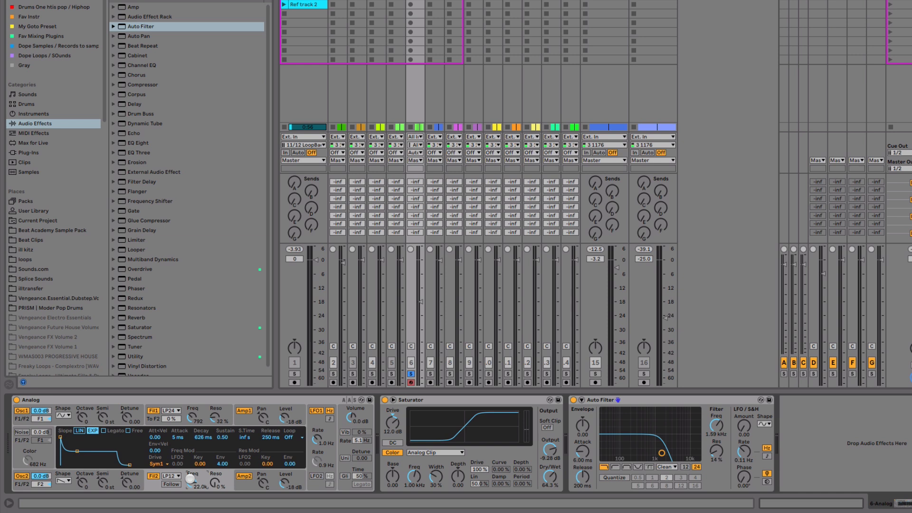
left_click_drag(190, 479, 190, 504)
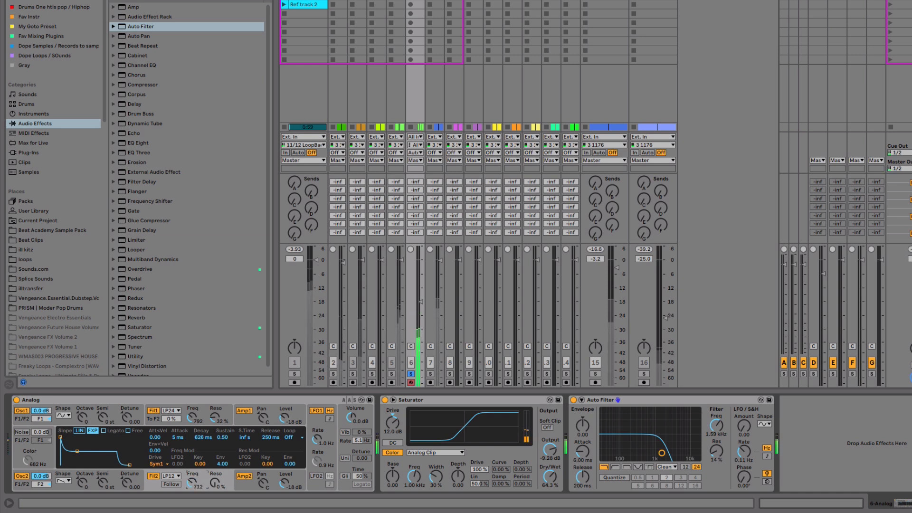
left_click_drag(195, 418, 194, 401)
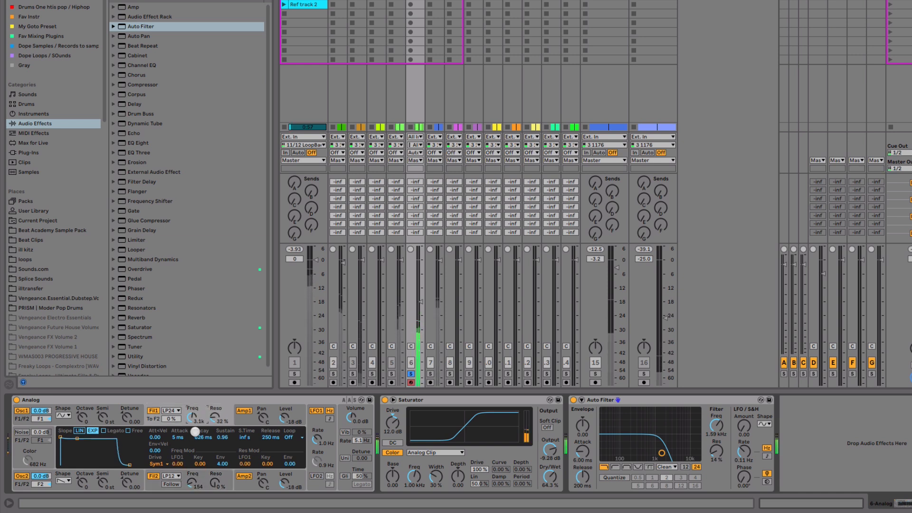
mouse_move(190, 485)
left_mouse_down()
mouse_move(213, 477)
mouse_move(193, 491)
left_mouse_up()
left_click_drag(190, 401, 190, 416)
left_click(204, 473)
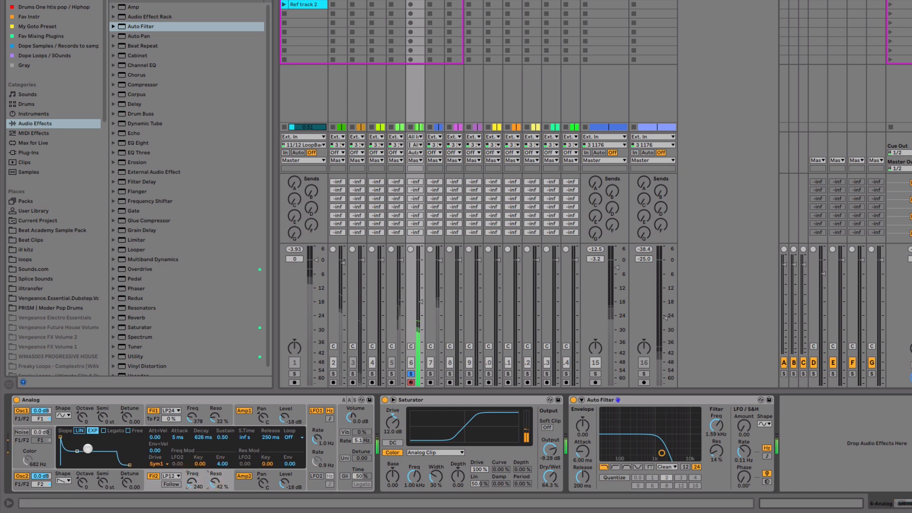
Step: Set Filter 2's envelope sustain to 0.84 and release to 826 ms, and lower the Auto Filter frequency to 647 Hz
left_click_drag(77, 451, 77, 441)
left_click_drag(130, 465, 133, 465)
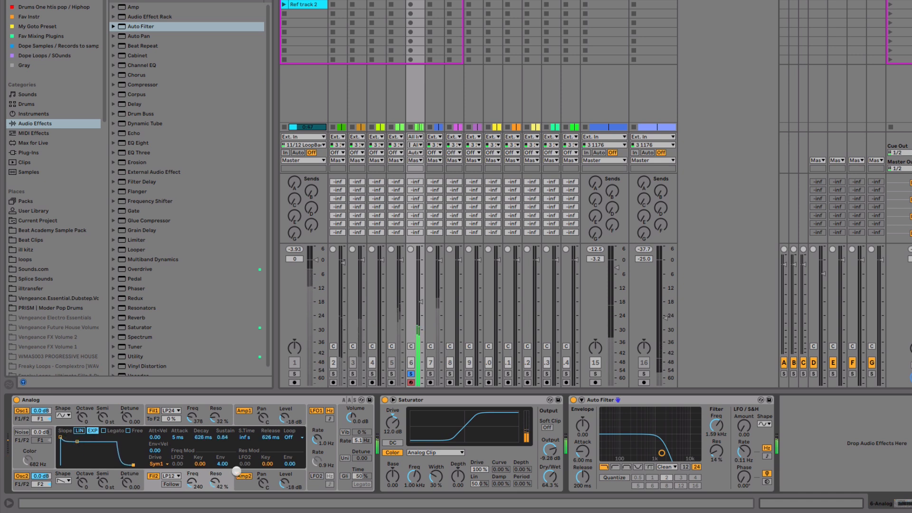
mouse_move(715, 427)
left_mouse_down()
mouse_move(715, 414)
mouse_move(715, 440)
left_mouse_up()
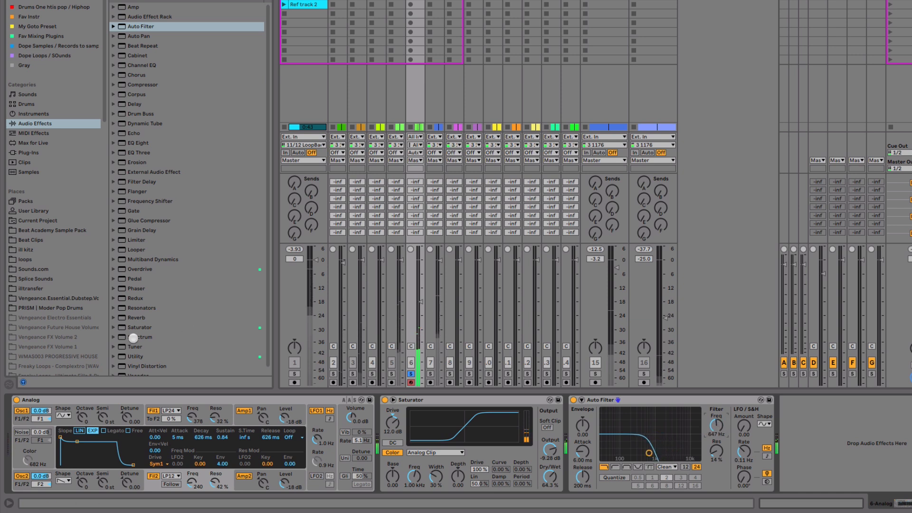
Step: Add Vinyl Distortion after Auto Filter with Tracing Model at 3.00 kHz, Pinch 0.06 at 6.23 kHz, crackle volume 0.14 and density 5.56
left_click_drag(147, 365, 781, 439)
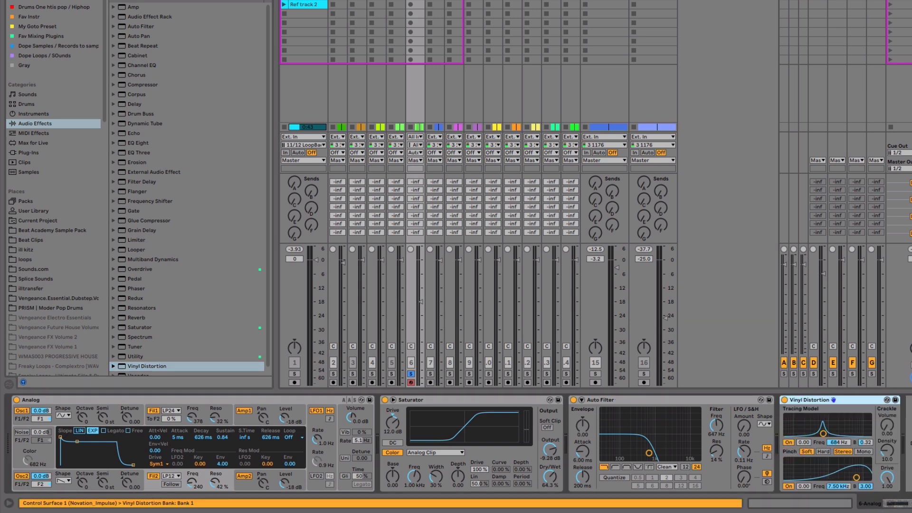
key("space")
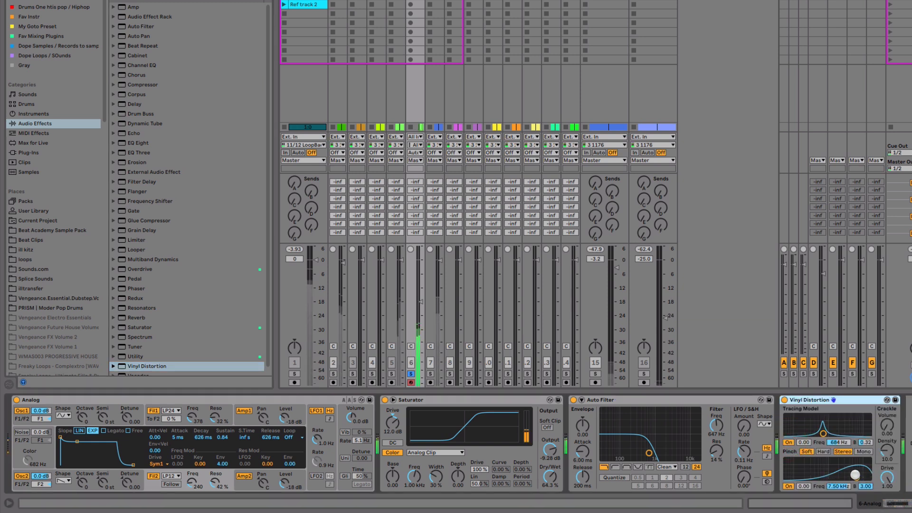
left_click_drag(857, 477, 855, 475)
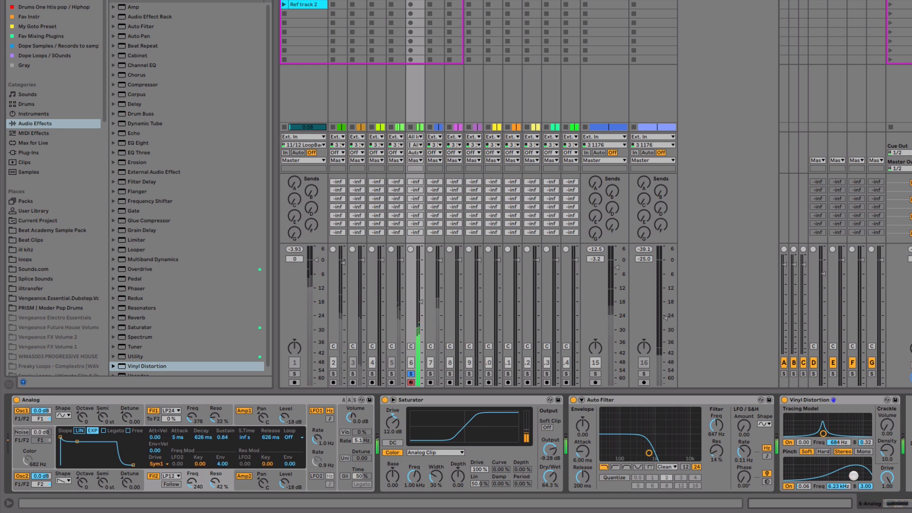
left_click_drag(888, 448, 888, 456)
left_click_drag(821, 433, 888, 424)
Step: Set Analog's Filter 2 to 306 Hz and, with LFO2 on, set Oscillator 2's LFO2 pitch modulation to 0.08
left_click_drag(192, 482, 191, 468)
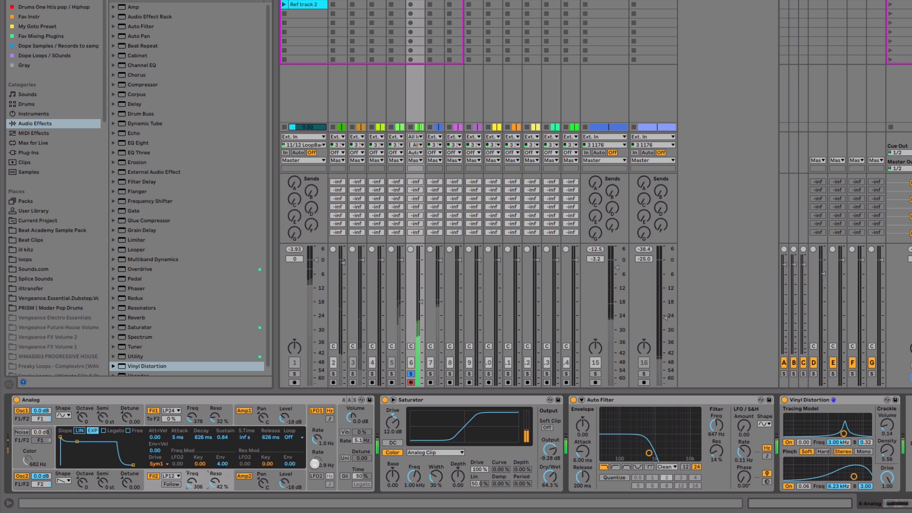
left_click(316, 476)
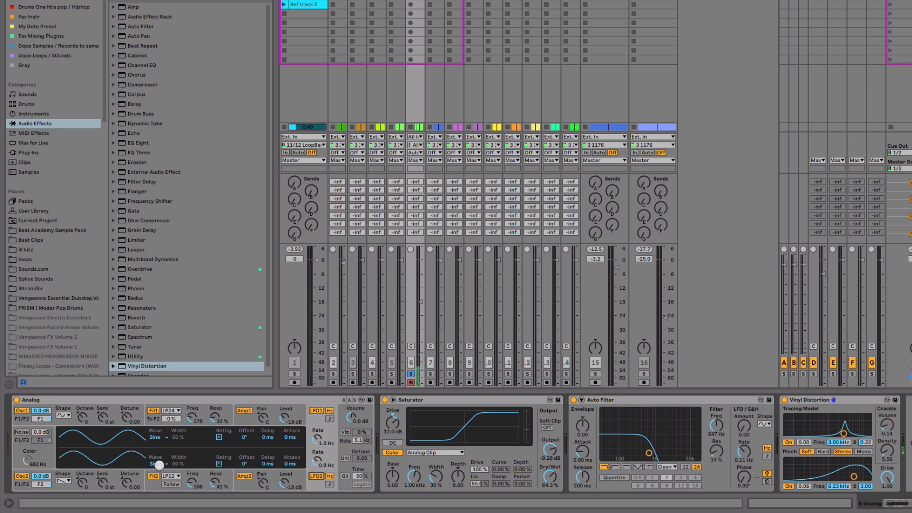
left_click(133, 474)
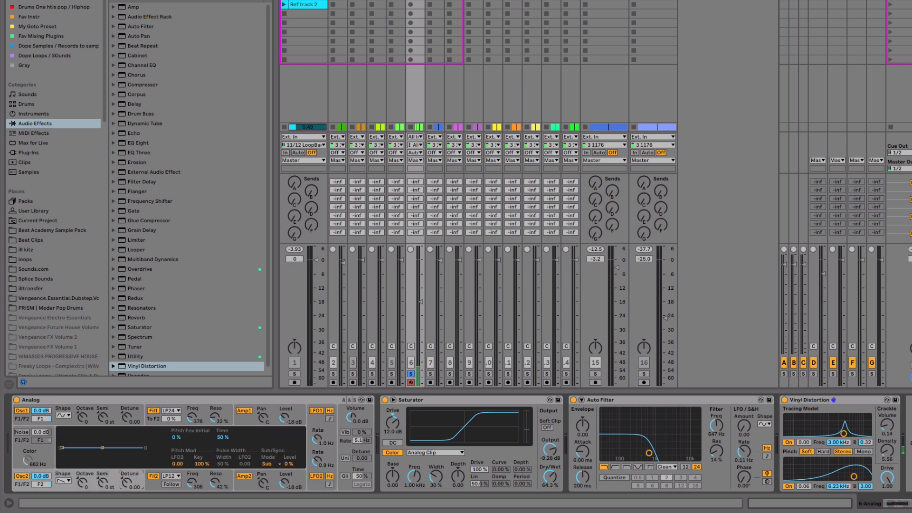
key("space")
left_click_drag(182, 463, 181, 459)
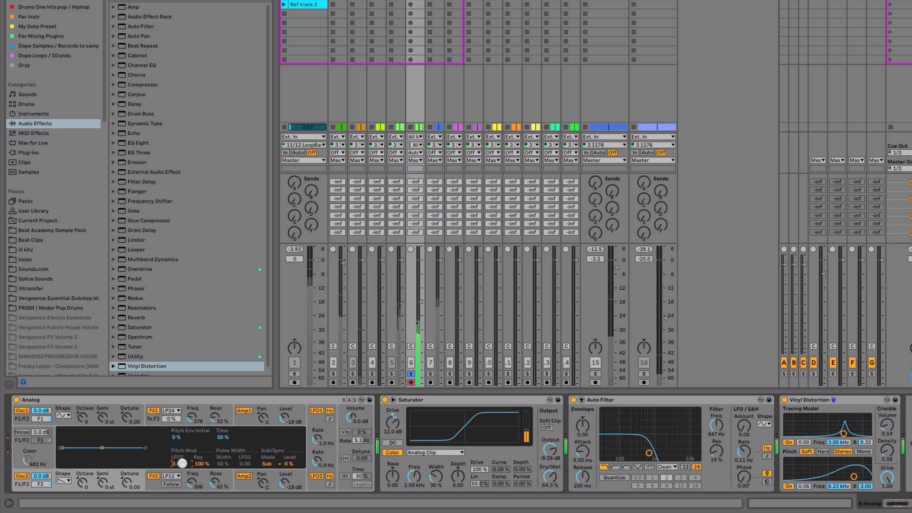
Step: Raise track 6's volume and rebalance Analog with Filter 1 at about 201 Hz, Amp1 at -23 dB and Amp2 at -15 dB
left_click_drag(418, 291, 422, 268)
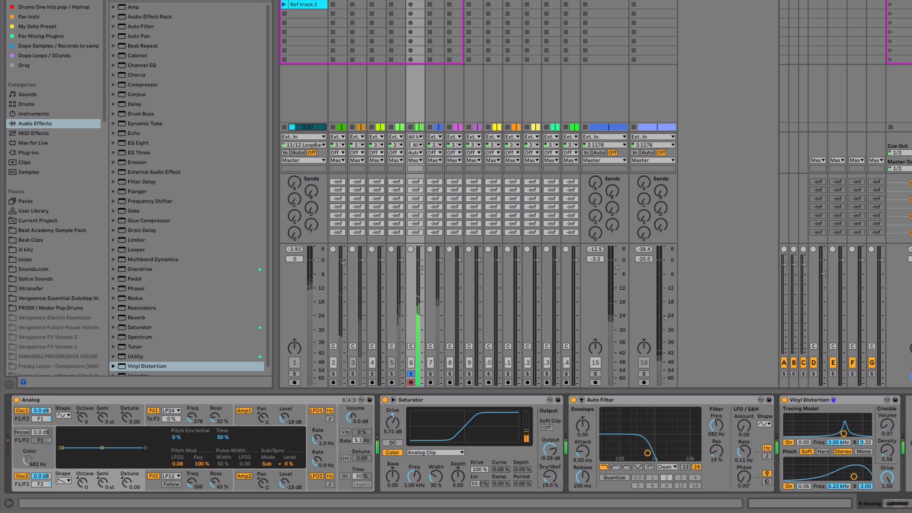
left_click_drag(191, 419, 191, 430)
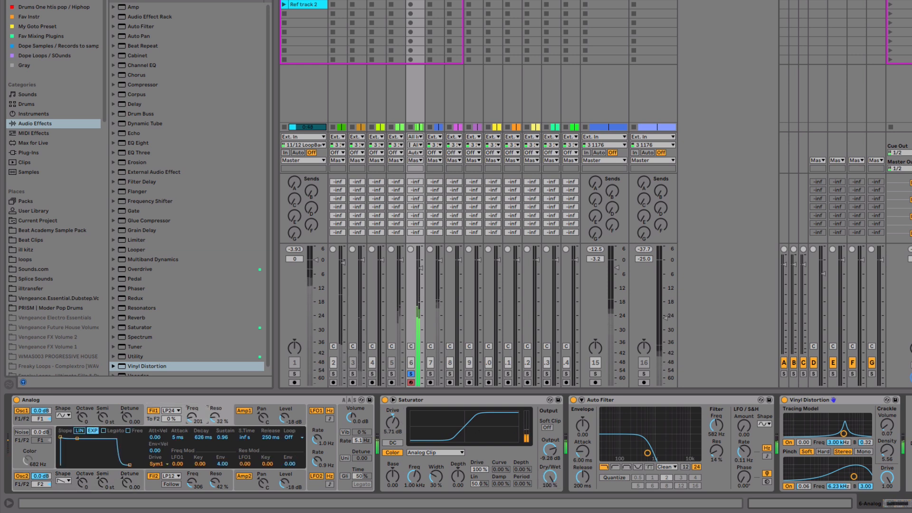
mouse_move(287, 417)
left_mouse_down()
mouse_move(287, 430)
mouse_move(285, 412)
left_mouse_up()
left_click_drag(284, 482, 285, 487)
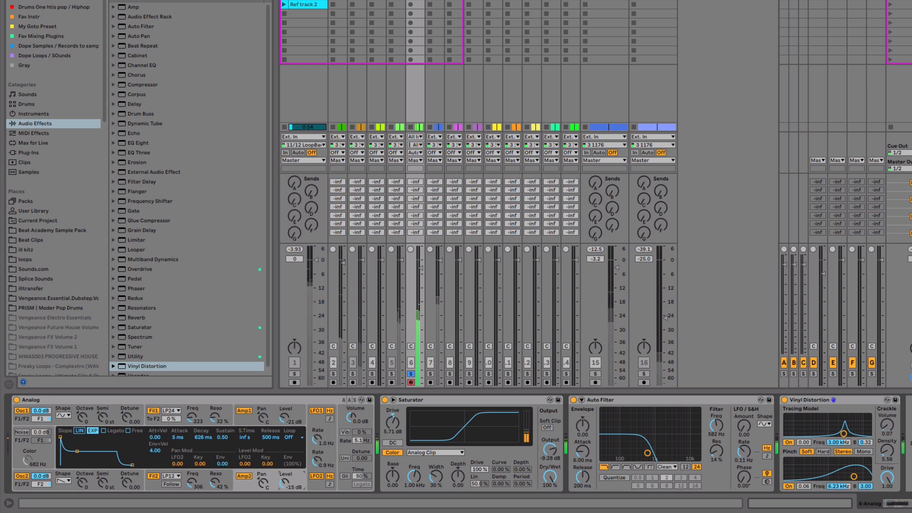
left_click_drag(284, 414, 284, 418)
Step: Set Vinyl Distortion's Pinch to 0.00 at 7.22 kHz, and try Auto Filter at 2.08 kHz before settling on 582 Hz
left_click_drag(716, 424, 717, 411)
left_click_drag(855, 477, 856, 478)
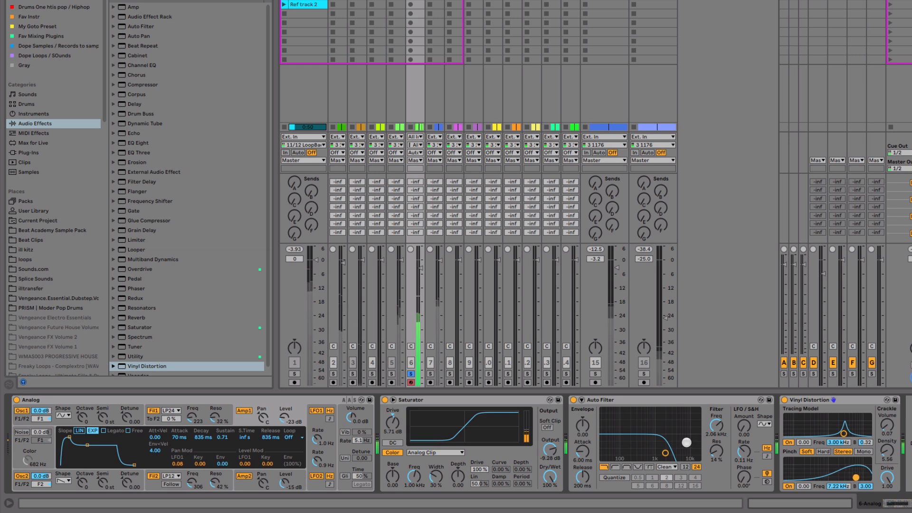
left_click_drag(716, 424, 716, 432)
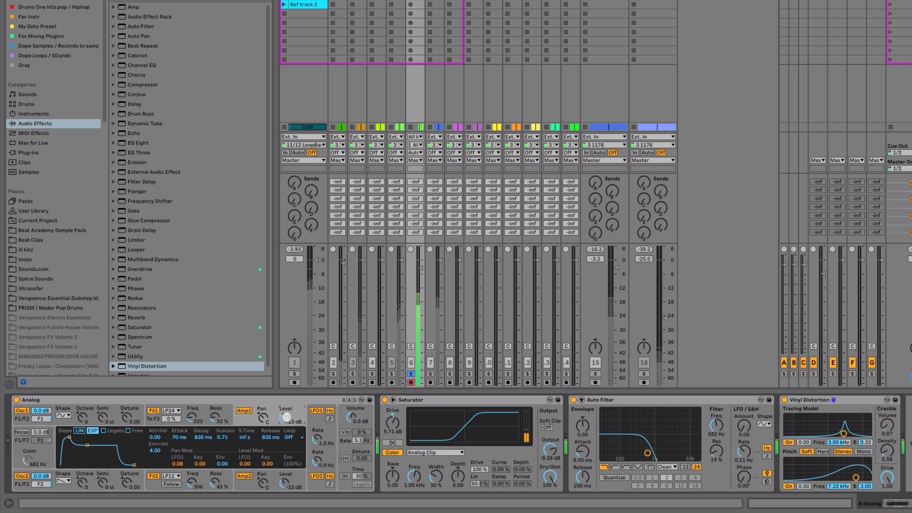
Step: Unsolo track 6 and set its volume to about -6.5 dB against the full mix
left_click(411, 374)
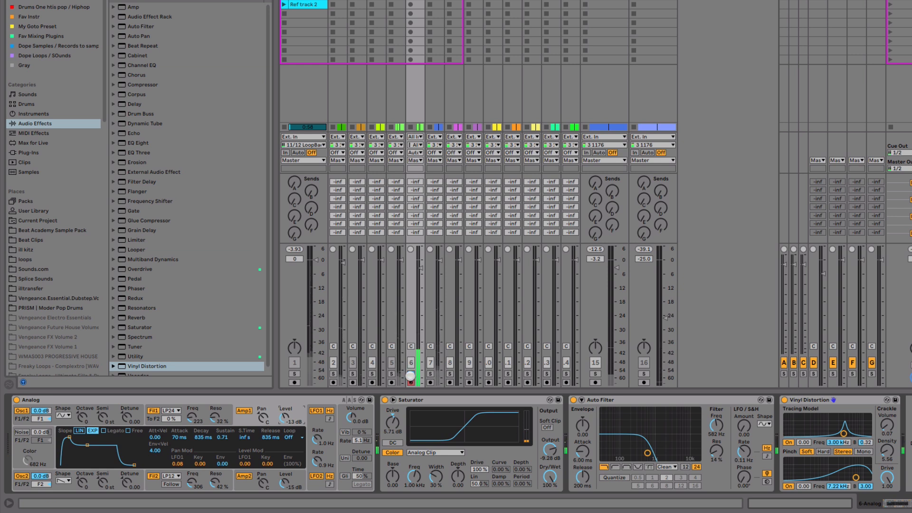
left_click_drag(420, 269, 420, 286)
left_click(421, 286)
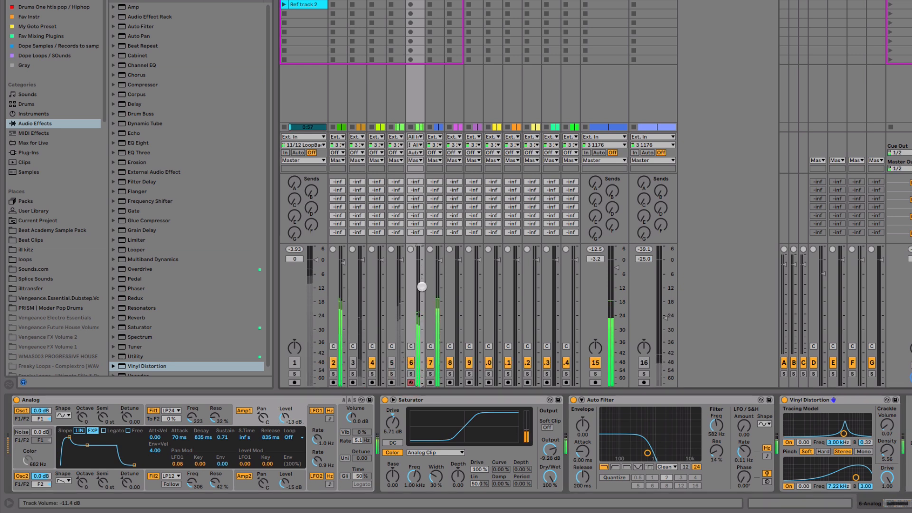
left_click_drag(422, 287, 420, 288)
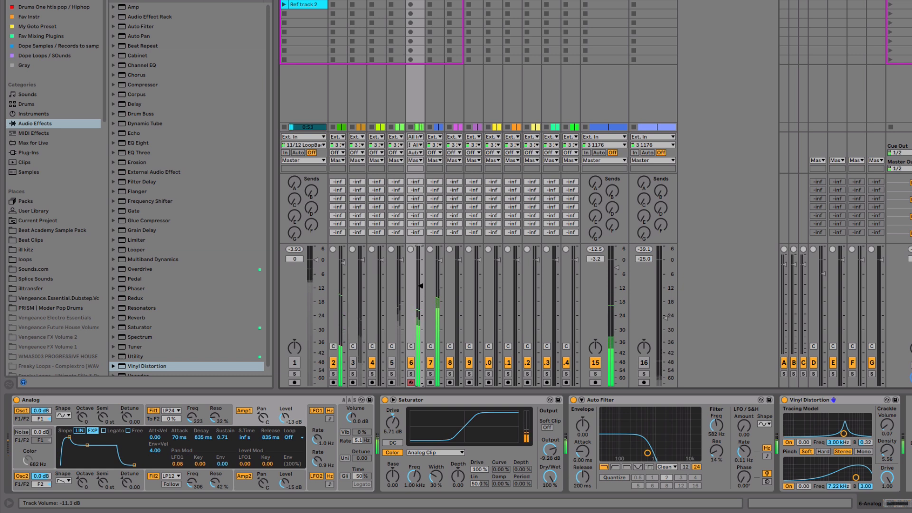
left_click_drag(421, 285, 420, 274)
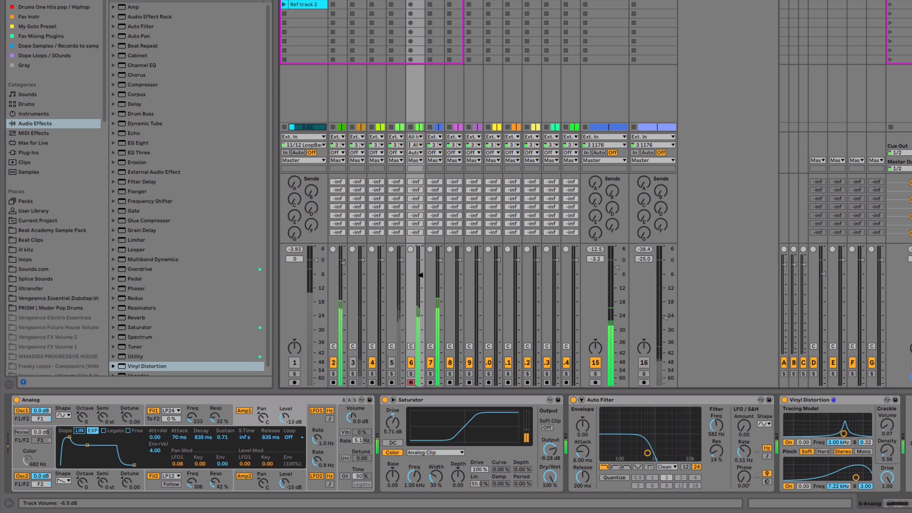
Step: Add Auto Filter after Utility on track 7 with a low-pass cutoff of 108 Hz, and resume playback
key("space")
left_click(435, 2)
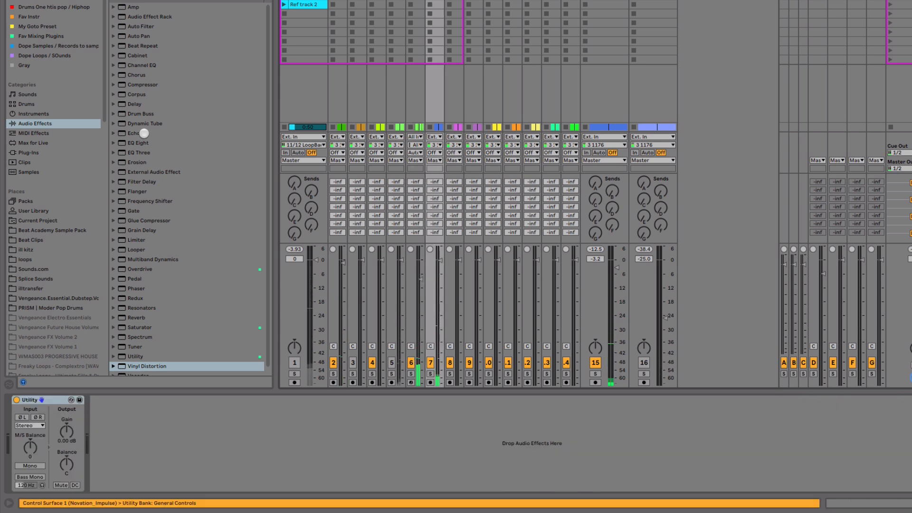
left_click_drag(141, 26, 235, 474)
key("space")
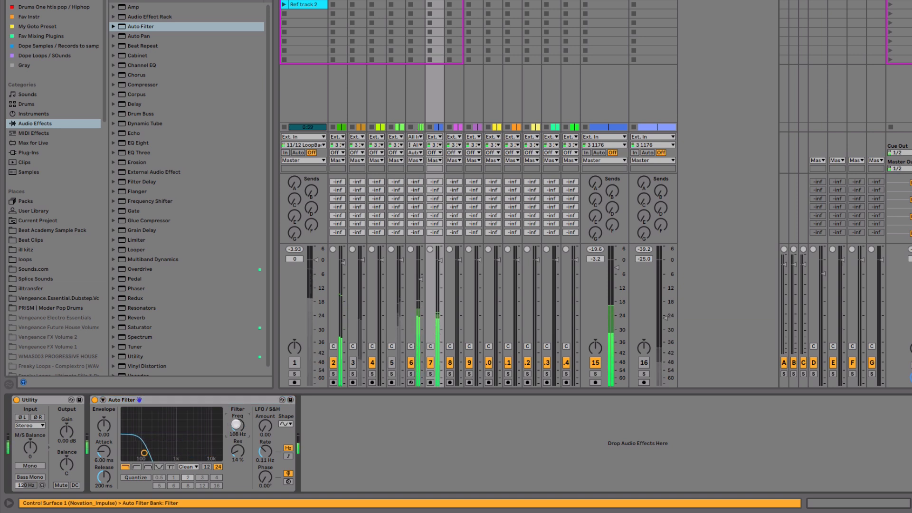
Step: Fine-tune track 6's volume during playback and compare the Analog layer with the original piano on track 5
left_click_drag(420, 279, 420, 274)
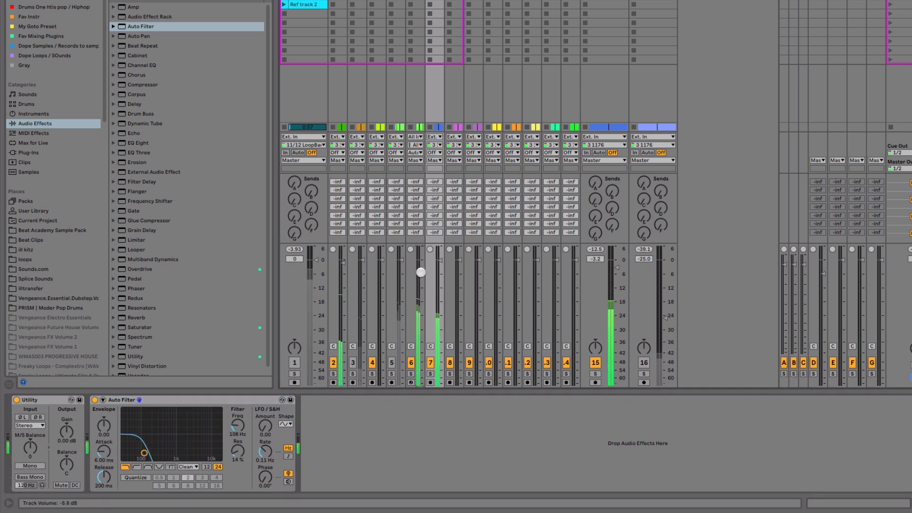
left_click_drag(420, 275, 420, 279)
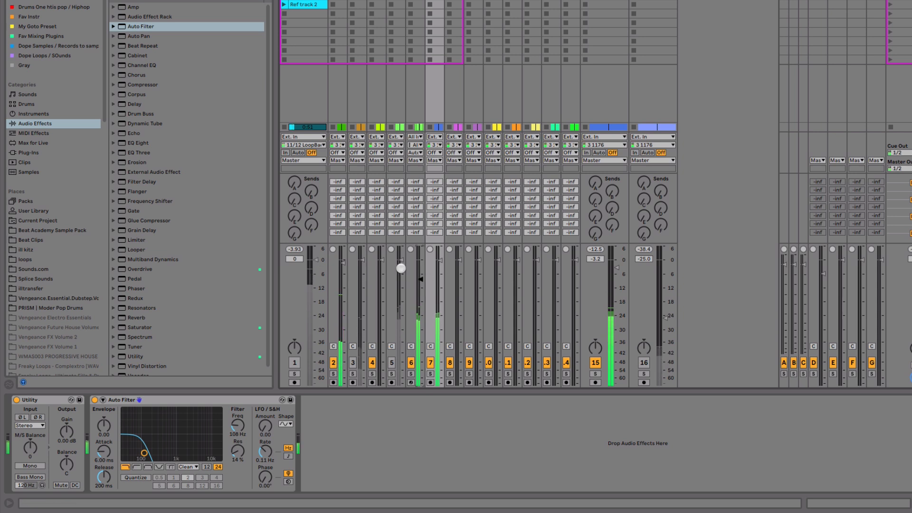
left_click_drag(425, 284, 422, 277)
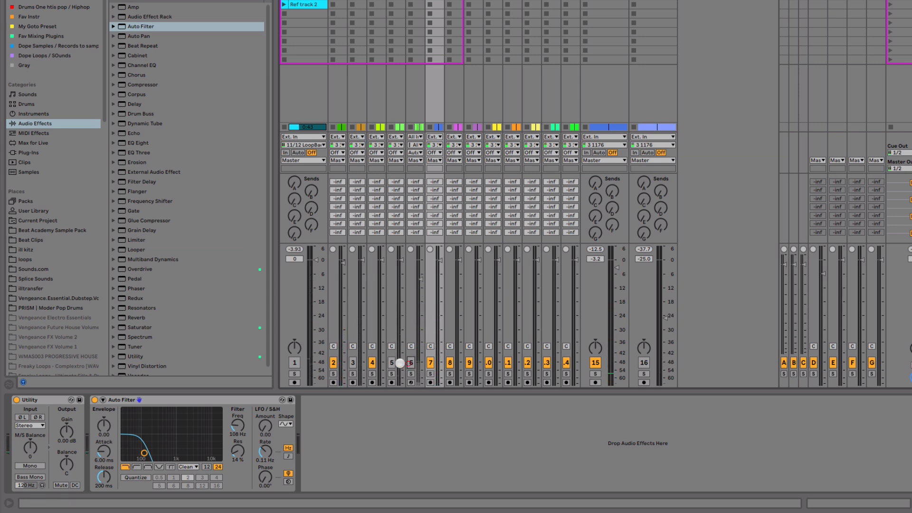
left_click(391, 363)
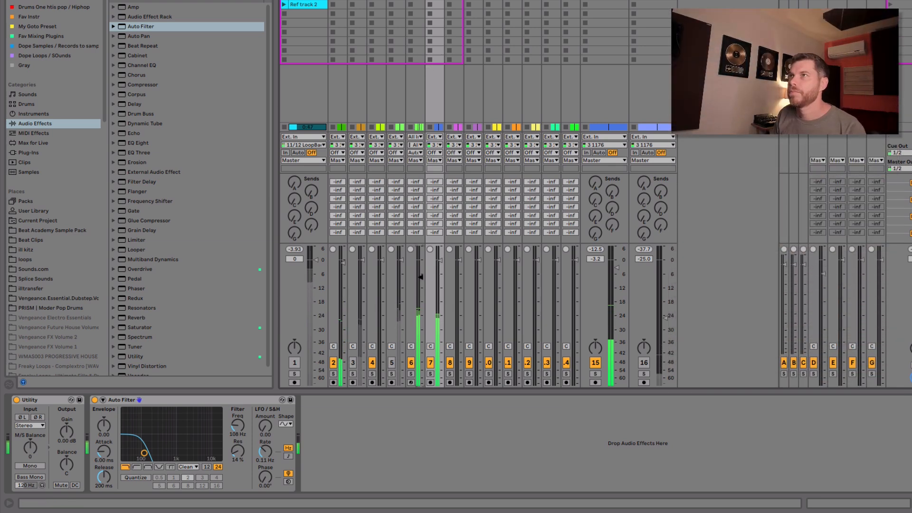
left_click(420, 276)
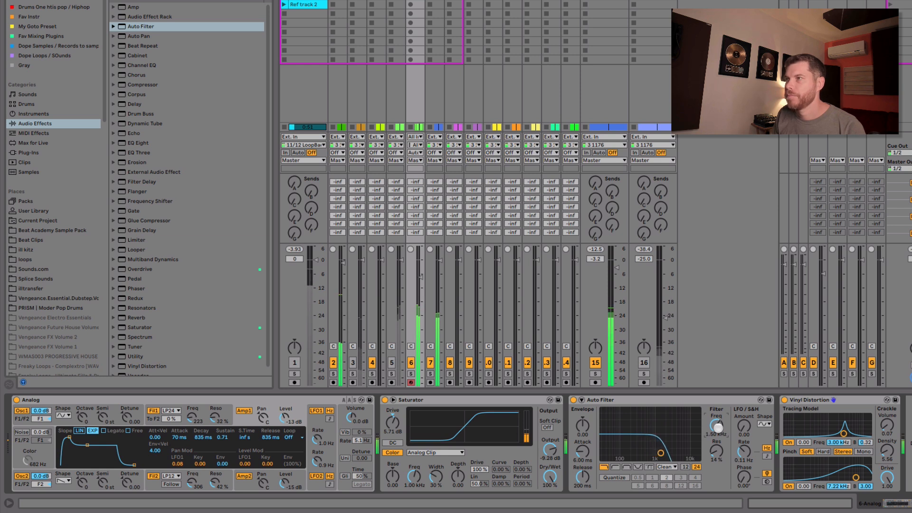
Step: Adjust track 6's Auto Filter cutoff to around 1.50 kHz and show Analog's LFO settings
left_click_drag(718, 427, 719, 431)
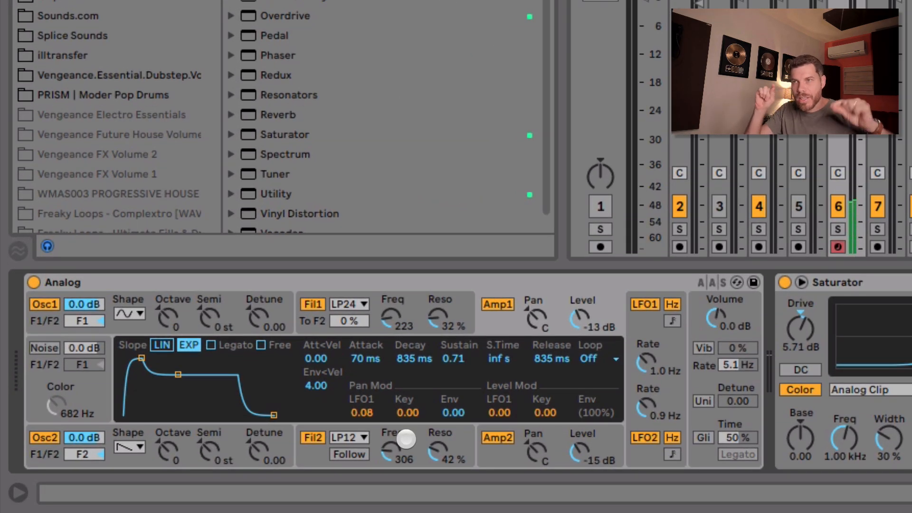
left_click(633, 428)
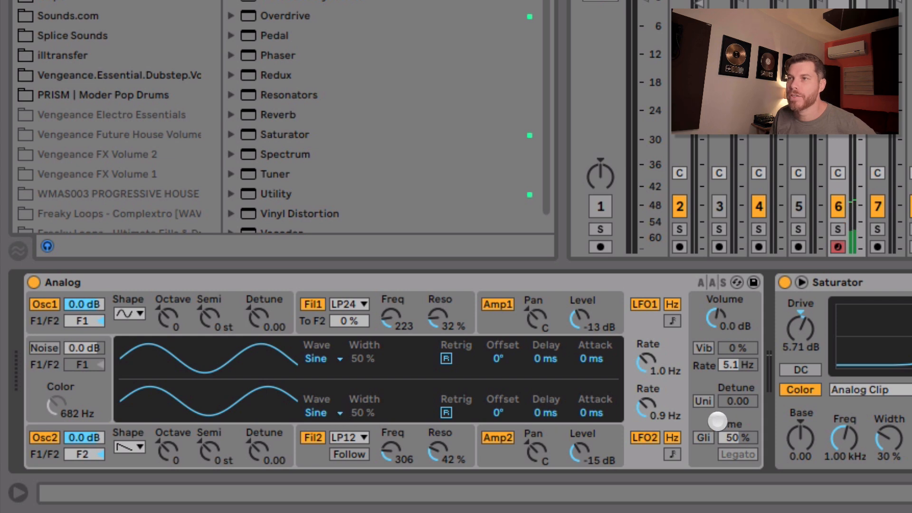
left_click(648, 407)
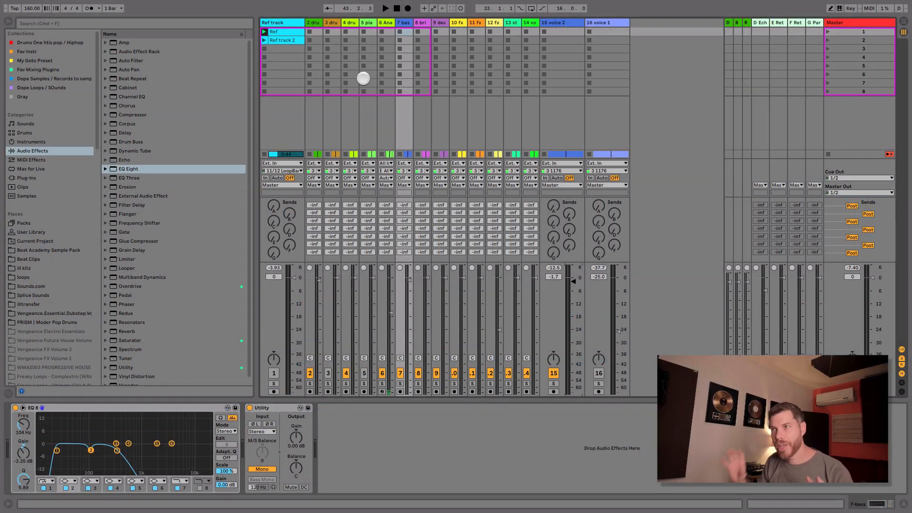
Step: Audition the Ref track and the drums on track 2 separately in solo to compare them
left_click(275, 383)
key("space")
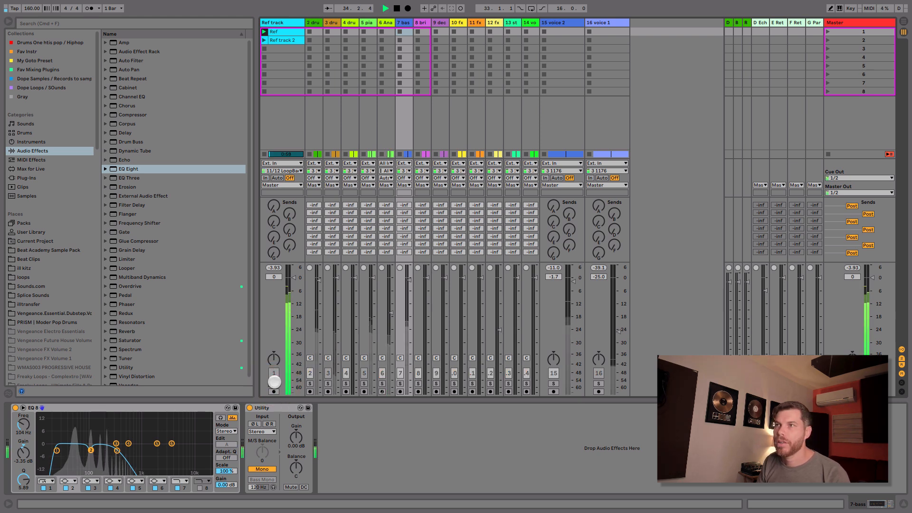
left_click(274, 383)
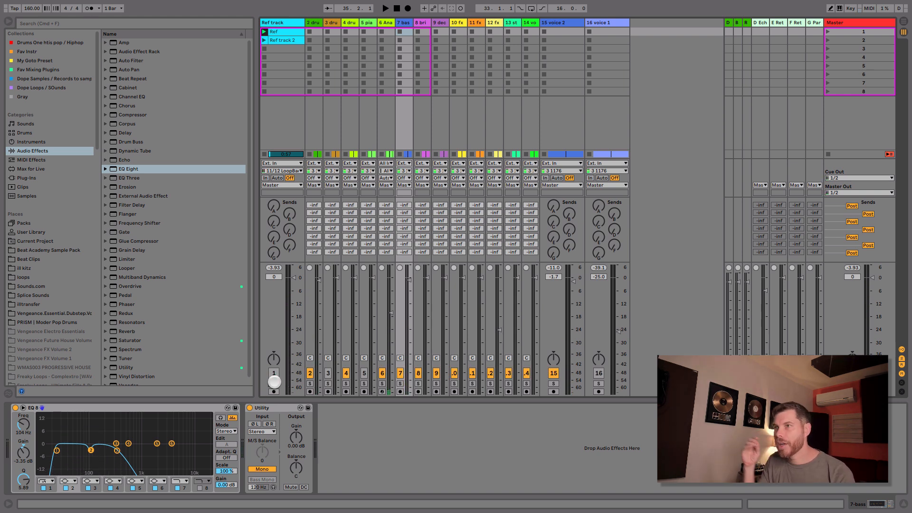
left_click(311, 384)
key("space")
key("space")
left_click(312, 383)
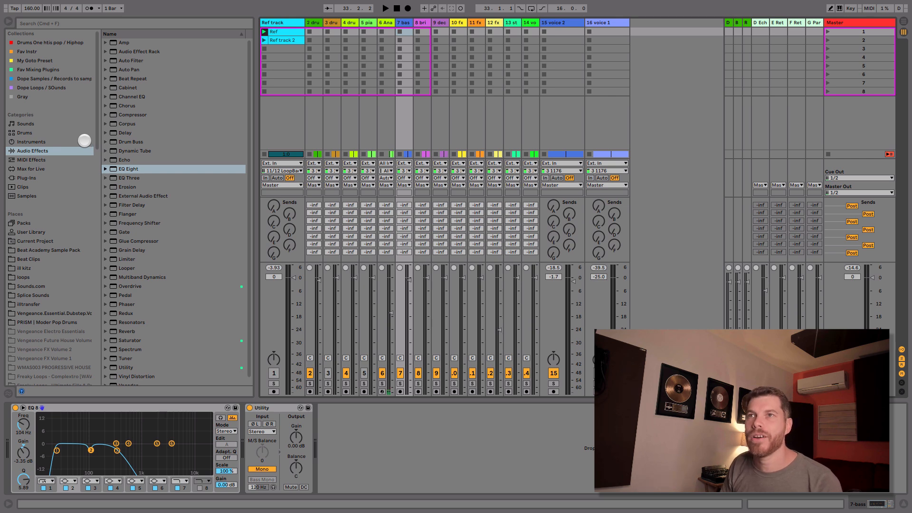
Step: Search the Drums library for 808 and expand the Kick samples under Drum Hits
left_click(46, 133)
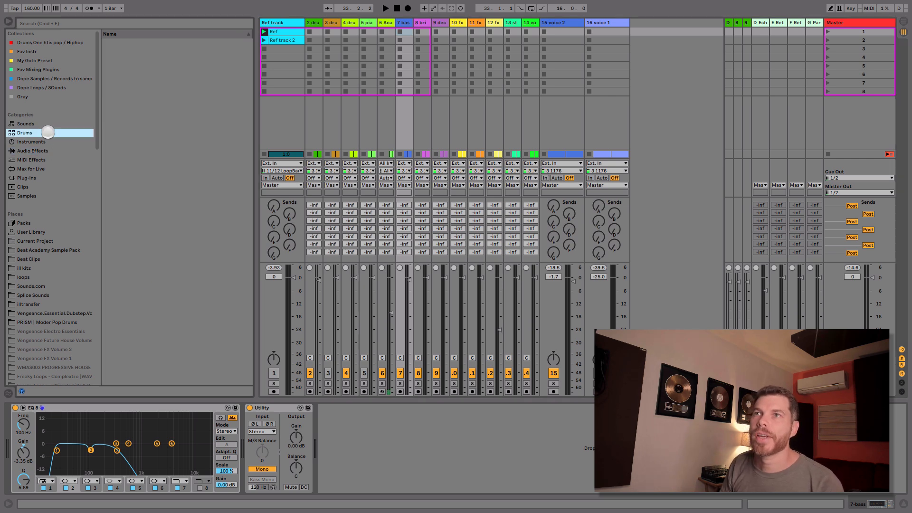
left_click(102, 41)
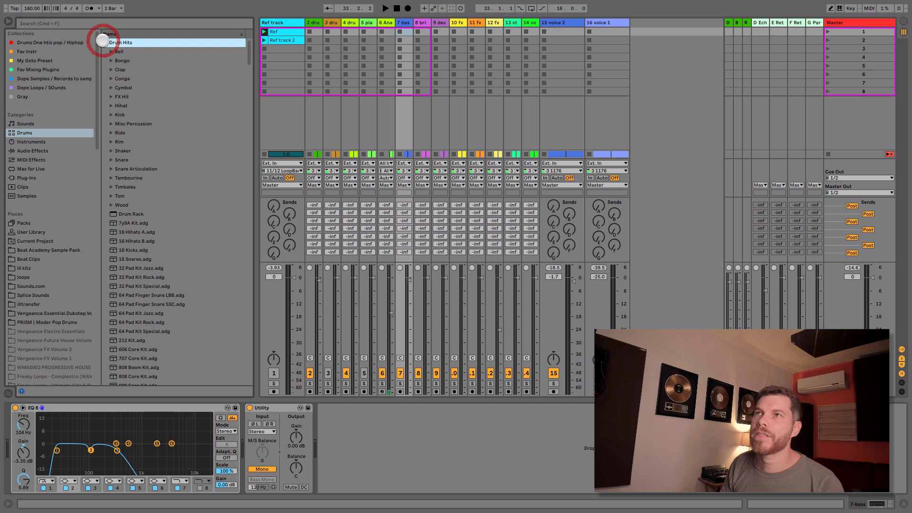
left_click(132, 24)
type("8")
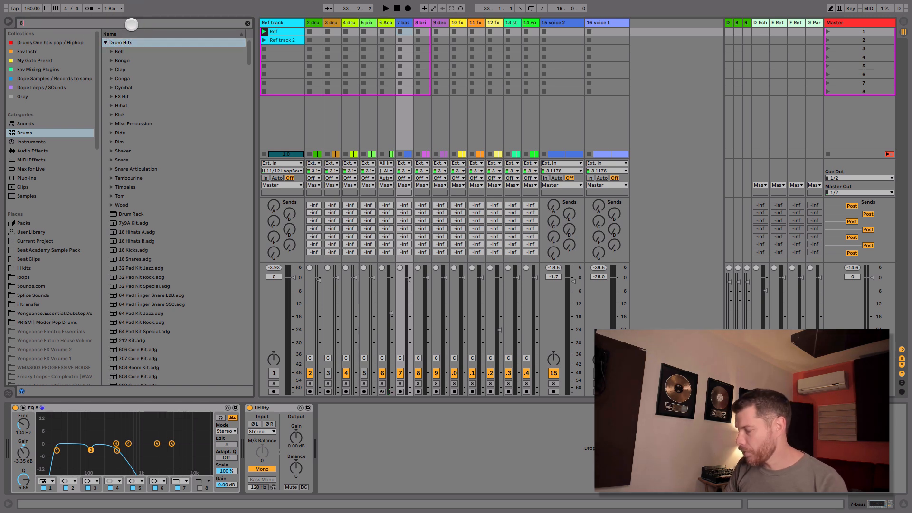
type("08")
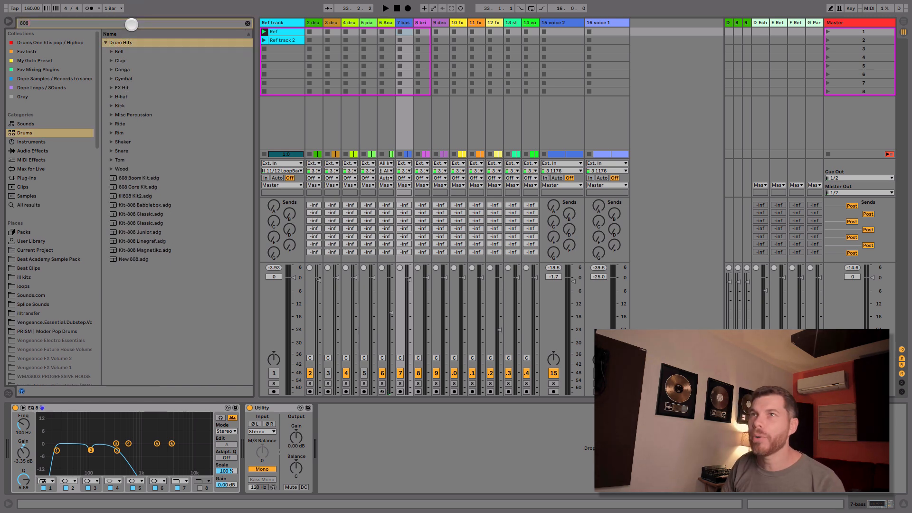
left_click(112, 106)
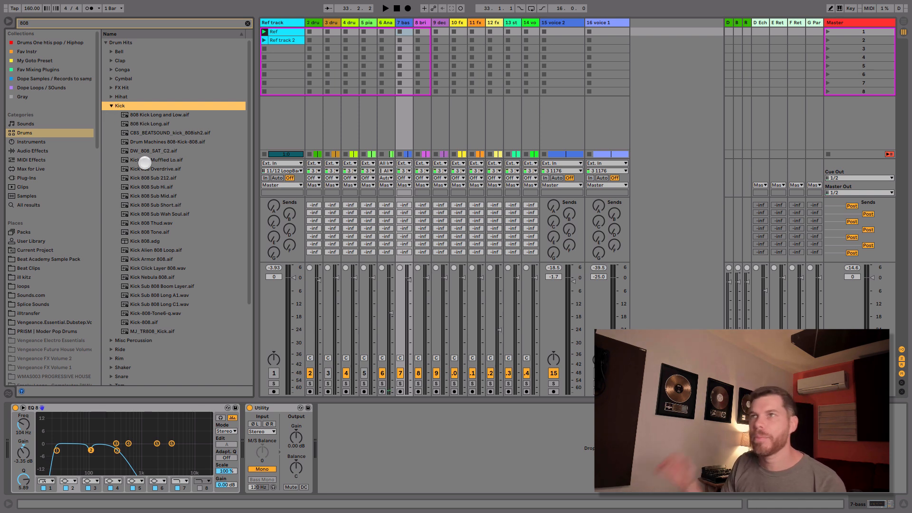
Step: Audition the 808 kick samples from Kick 808 Tone.aif down to Kick-808.aif
left_click(154, 232)
left_click(155, 239)
left_click(155, 250)
left_click(155, 242)
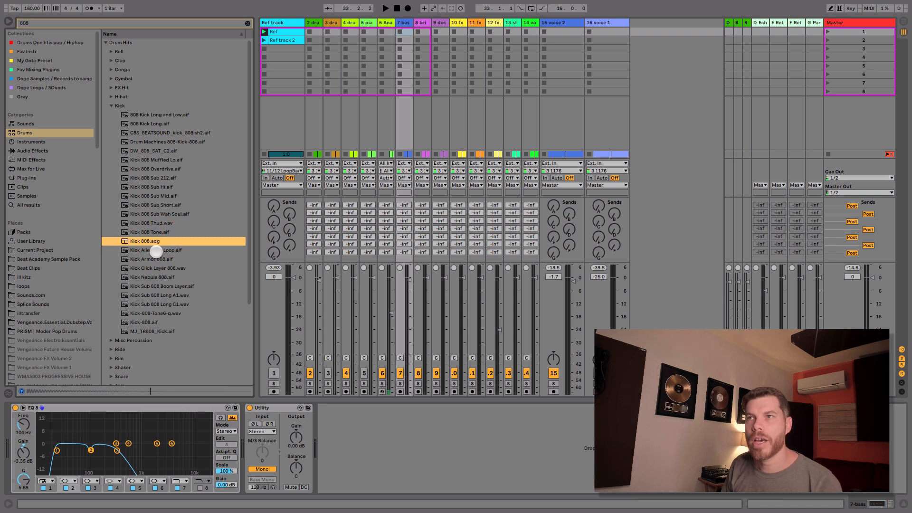
left_click(154, 250)
left_click(153, 259)
left_click(153, 268)
left_click(155, 277)
left_click(154, 286)
left_click(154, 295)
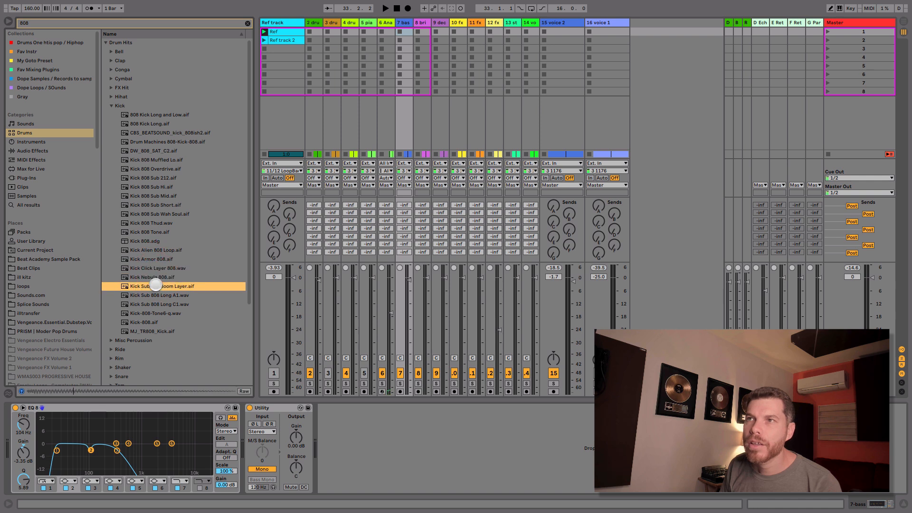
left_click(153, 304)
left_click(153, 313)
left_click(155, 322)
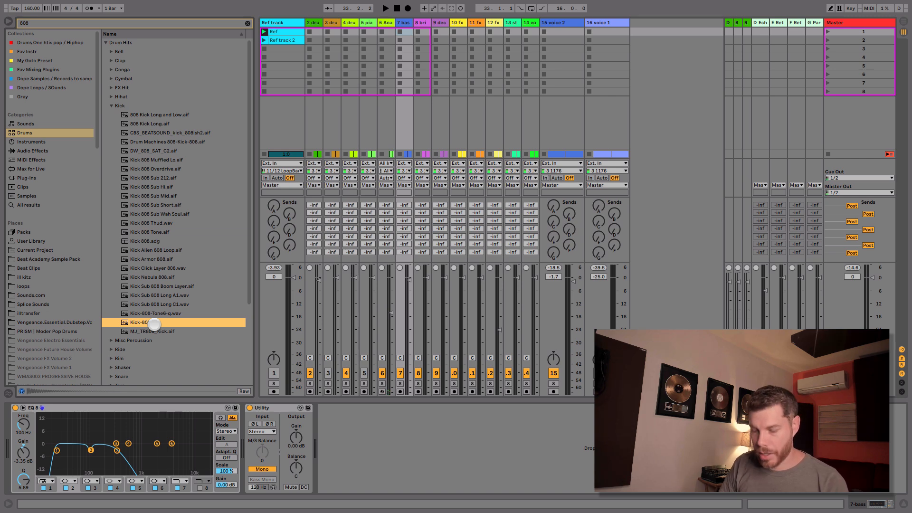
Step: Insert a MIDI track below the bass in the arrangement and load Kick-808.aif onto it
key("Tab")
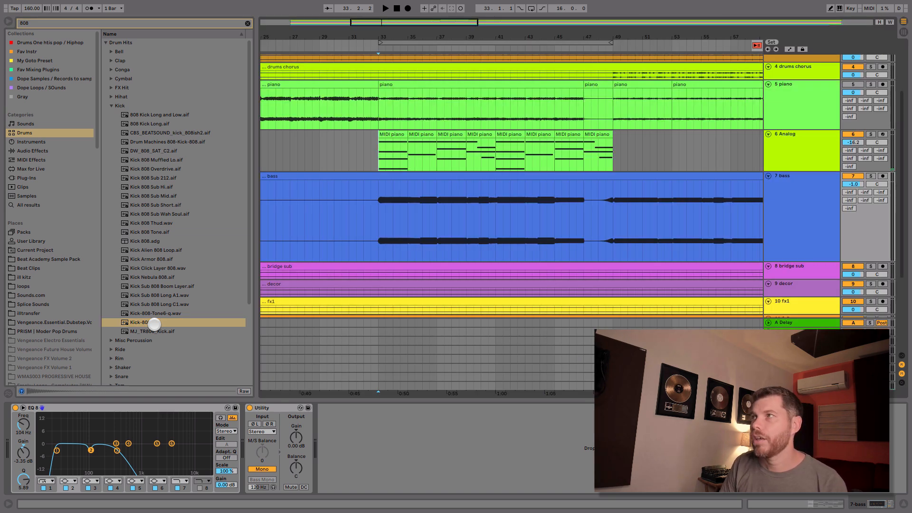
key("ctrl+shift+t")
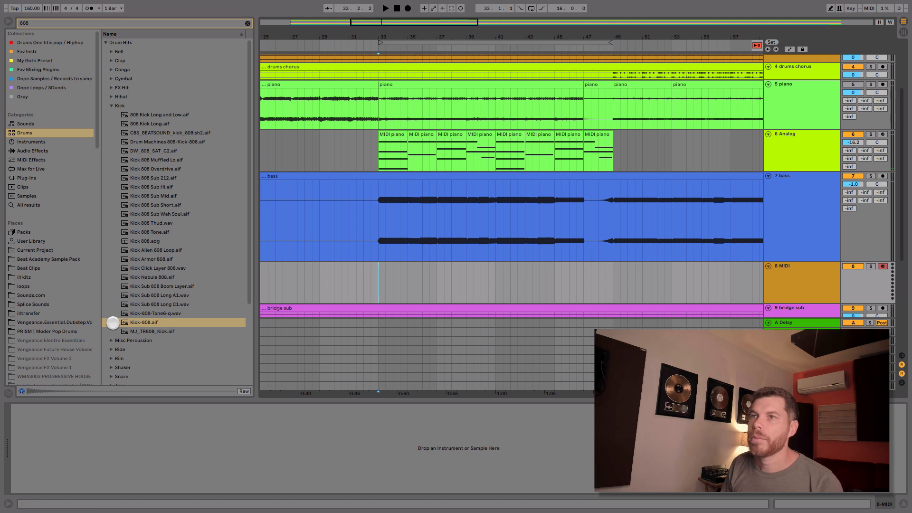
left_click_drag(146, 323, 186, 448)
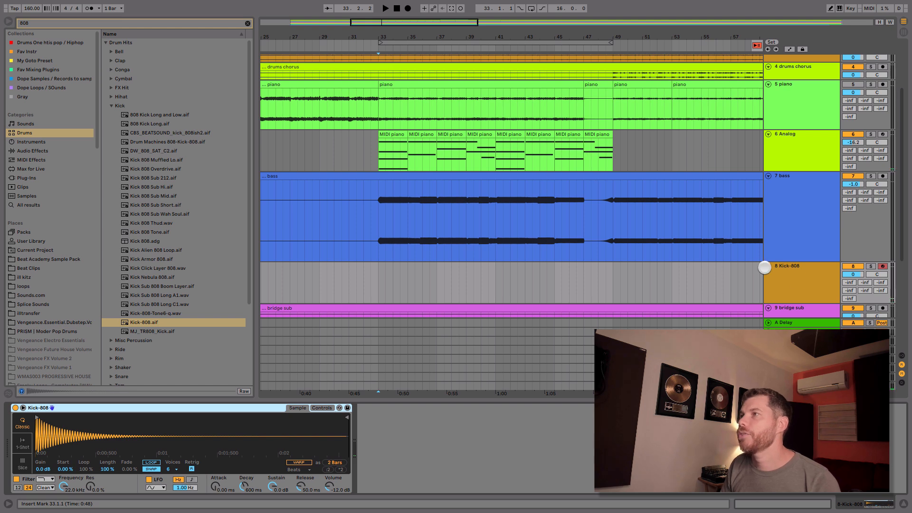
Step: Move the Kick-808 track up to sit directly below the drums 2 track
left_click(819, 266)
scroll(814, 52, "up", 1)
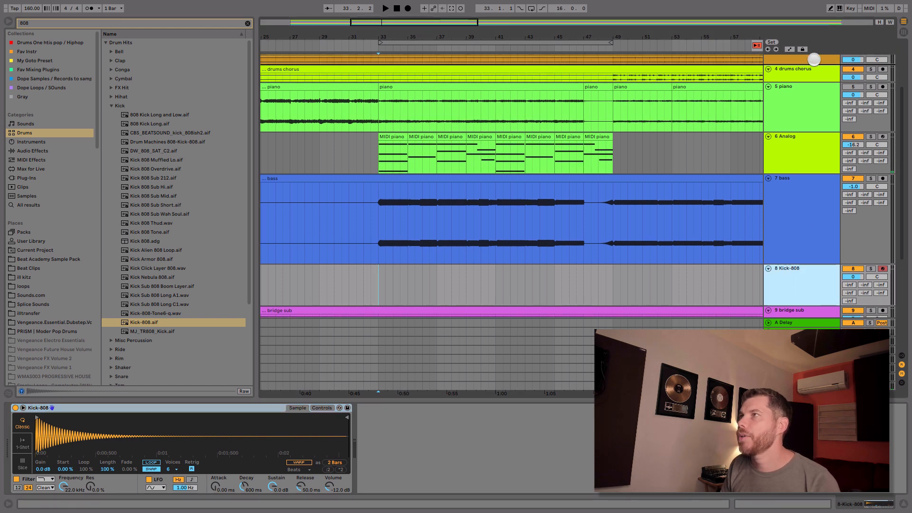
scroll(814, 57, "up", 2)
left_click_drag(813, 64, 814, 66)
left_click_drag(903, 138, 900, 72)
Step: Copy the drums 2 audio from bar 33 to 49 onto the Kick-808 track, converting it to MIDI as Drums
left_click_drag(379, 98, 608, 101)
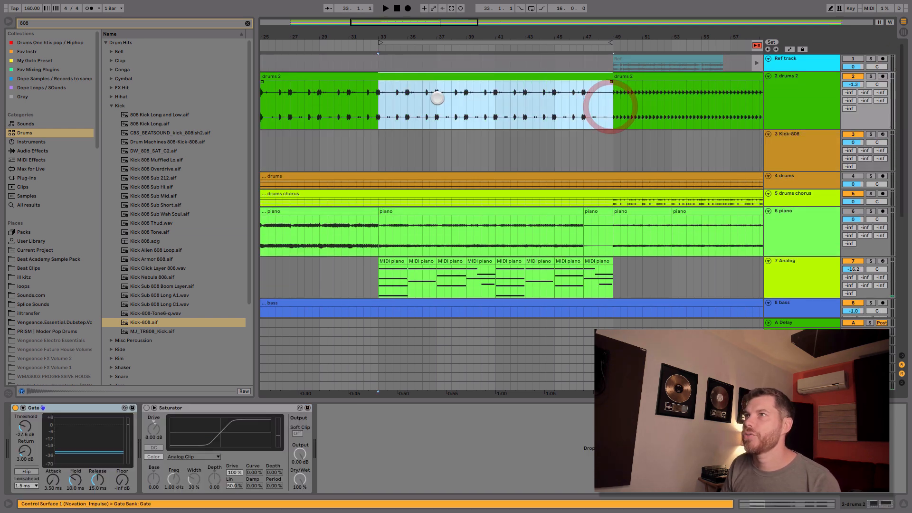
left_click_drag(434, 76, 434, 138)
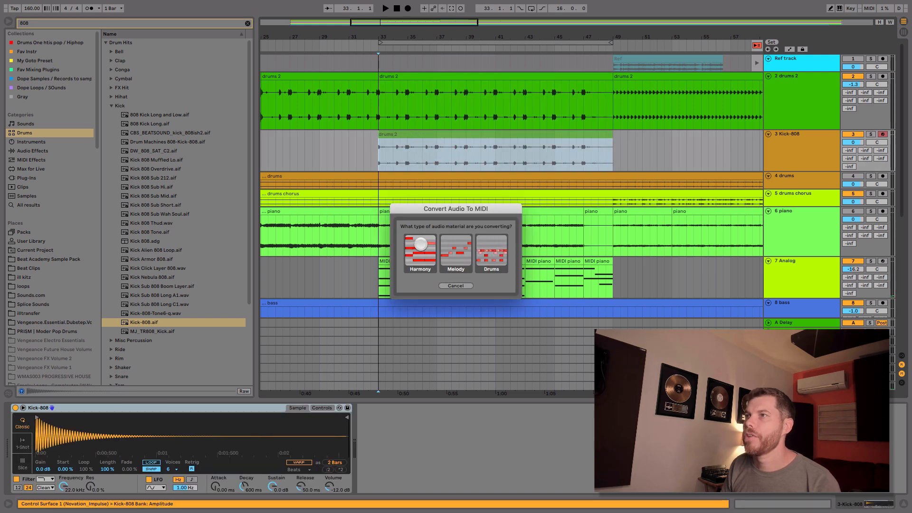
left_click(490, 248)
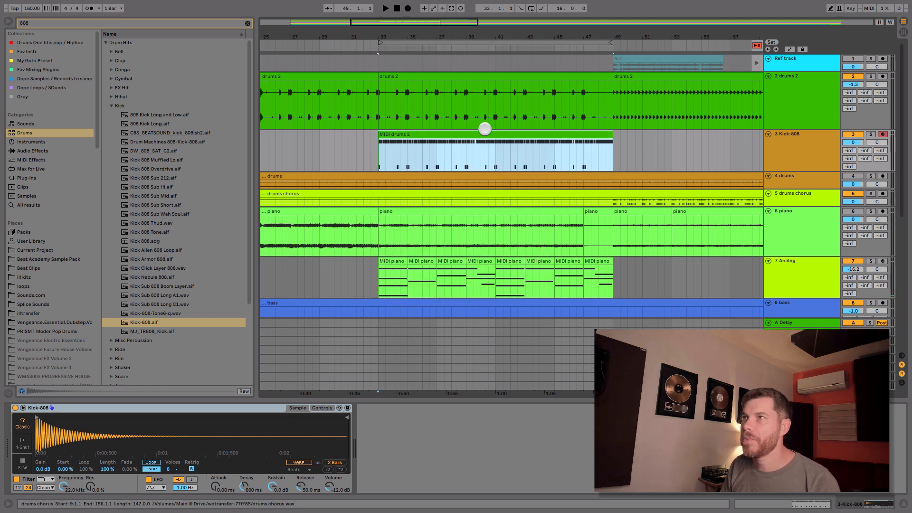
Step: Delete all F#1 notes from the MIDI drums 2 clip, keeping the C1 kick notes
left_click(486, 132)
left_click(134, 429)
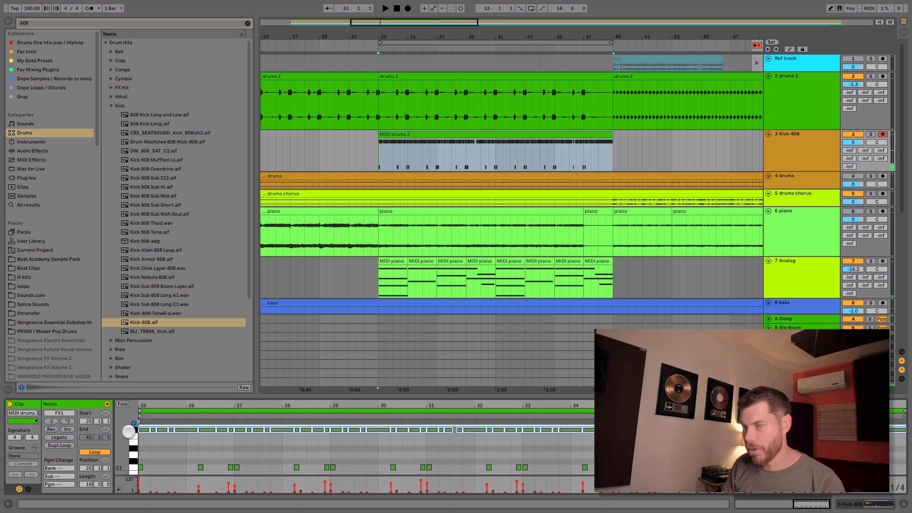
key("Delete")
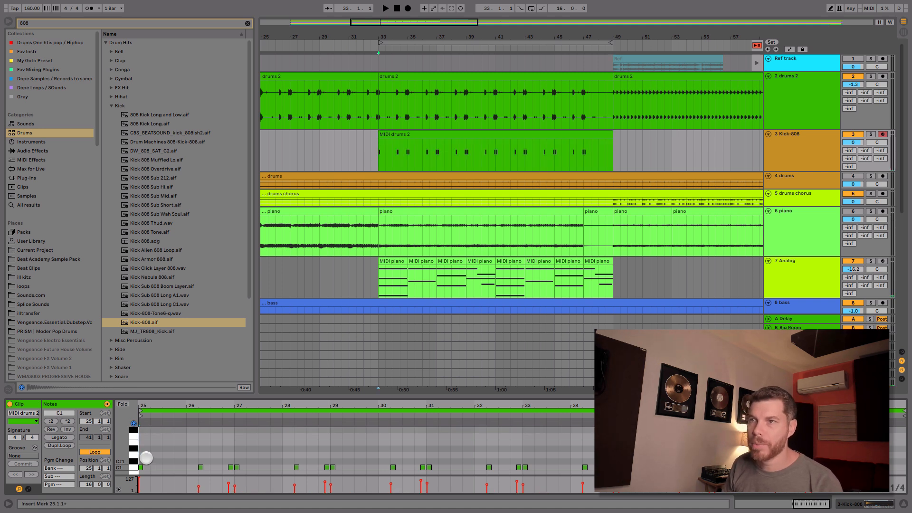
left_click(147, 458)
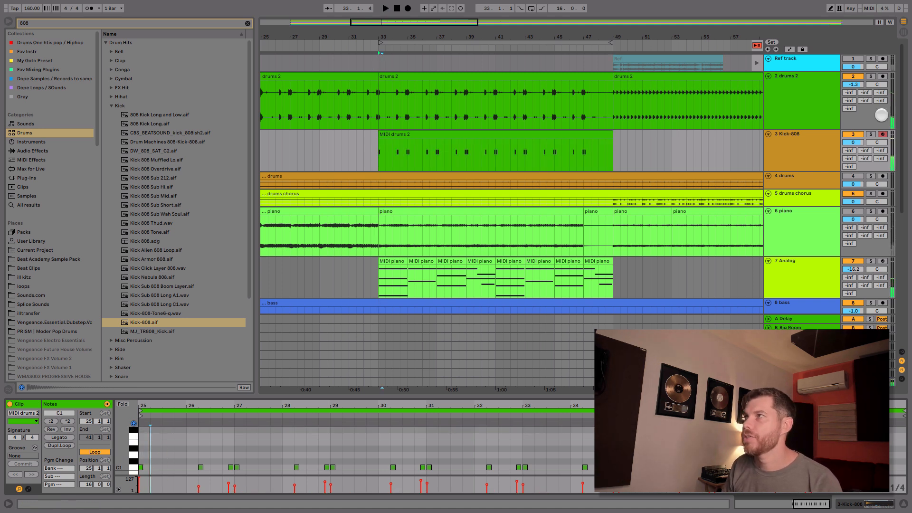
Step: Solo the Kick-808 track and transpose all C1 notes of its MIDI clip up to C3
left_click(872, 134)
key("space")
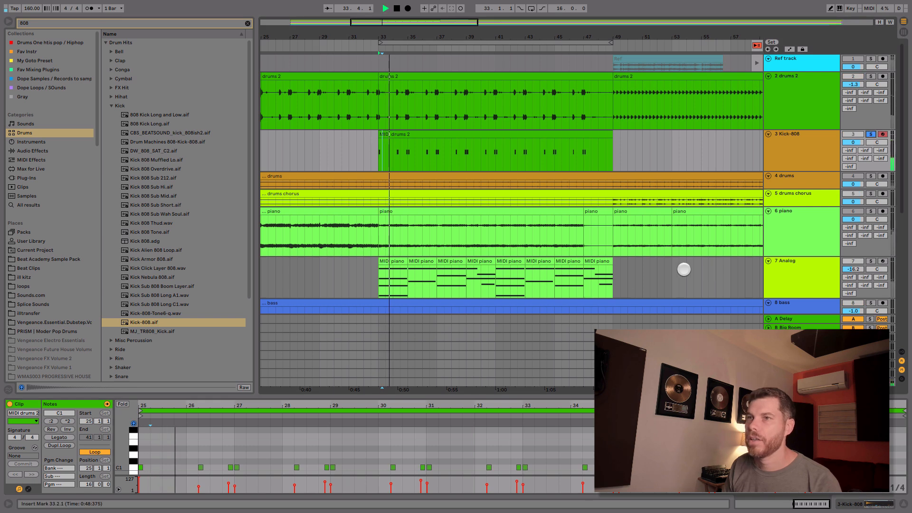
left_click_drag(220, 397, 224, 357)
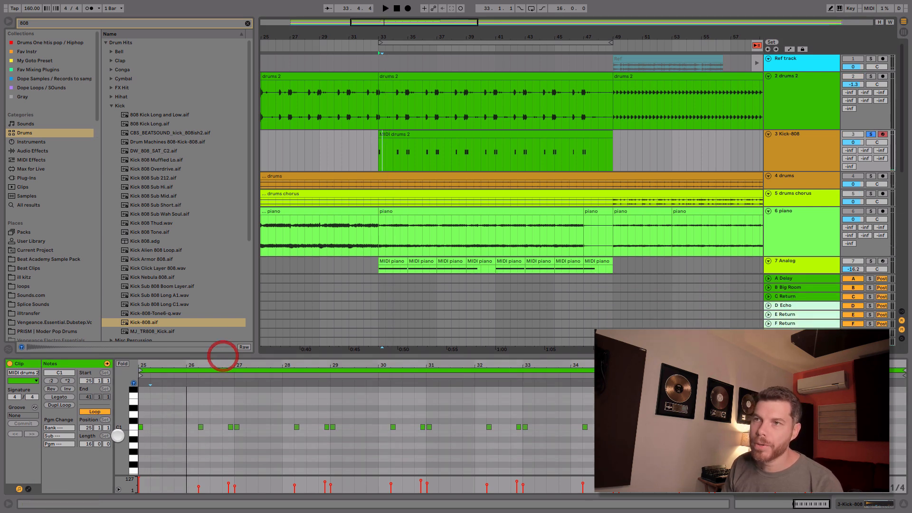
left_click(137, 426)
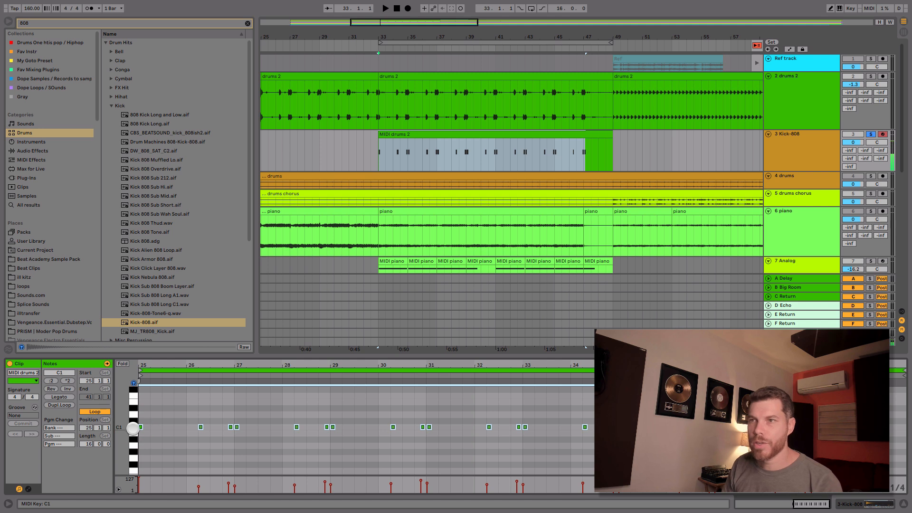
key("shift+Up")
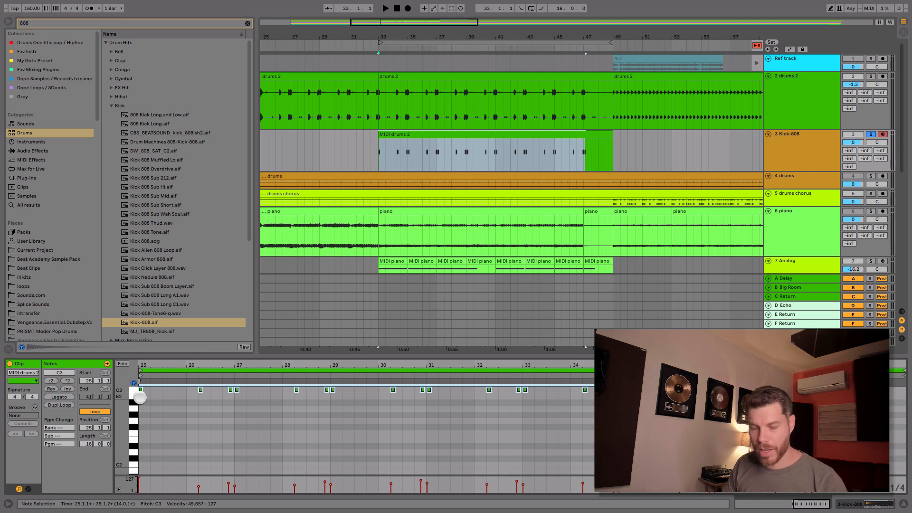
Step: Switch the Kick-808 Simpler to 1-Shot mode, shorten the sample to about a fifth of the waveform, and set Fade Out to 422 ms
key("Tab")
key("Tab")
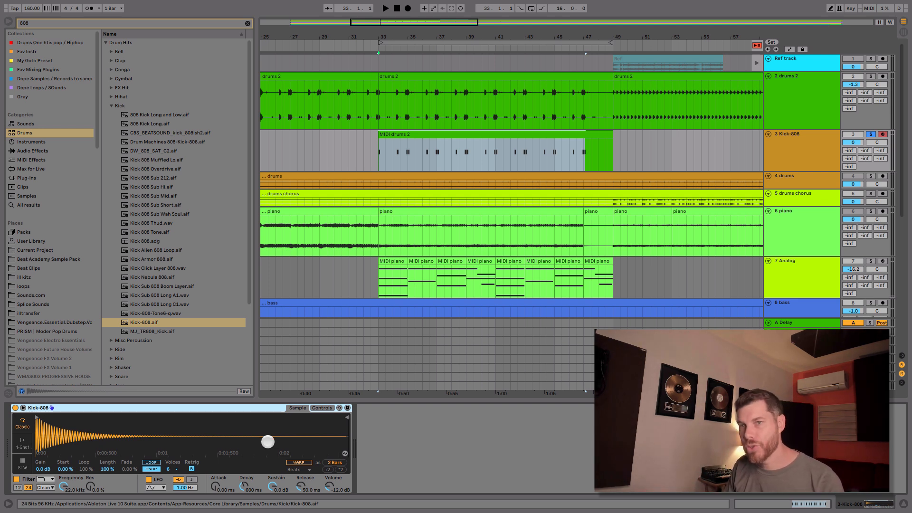
key("space")
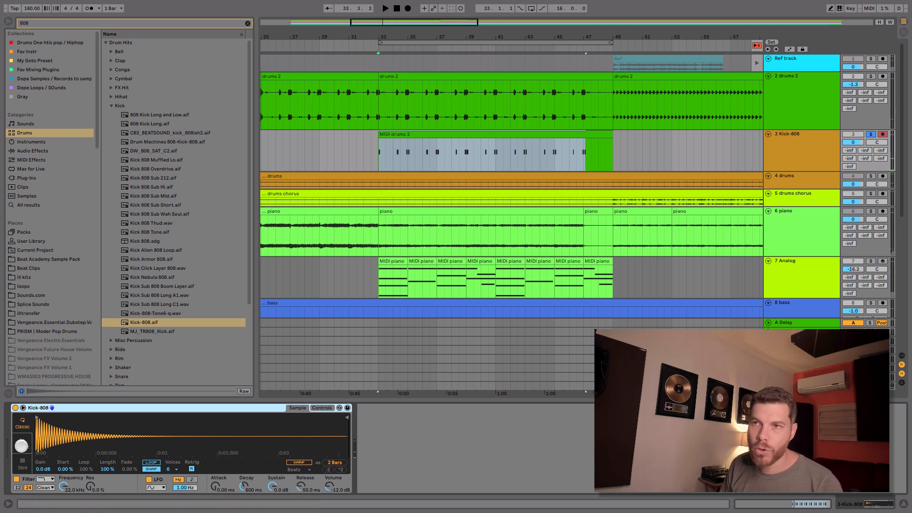
left_click(22, 443)
mouse_move(347, 417)
left_mouse_down()
mouse_move(102, 438)
mouse_move(102, 460)
mouse_move(202, 498)
mouse_move(244, 468)
left_mouse_up()
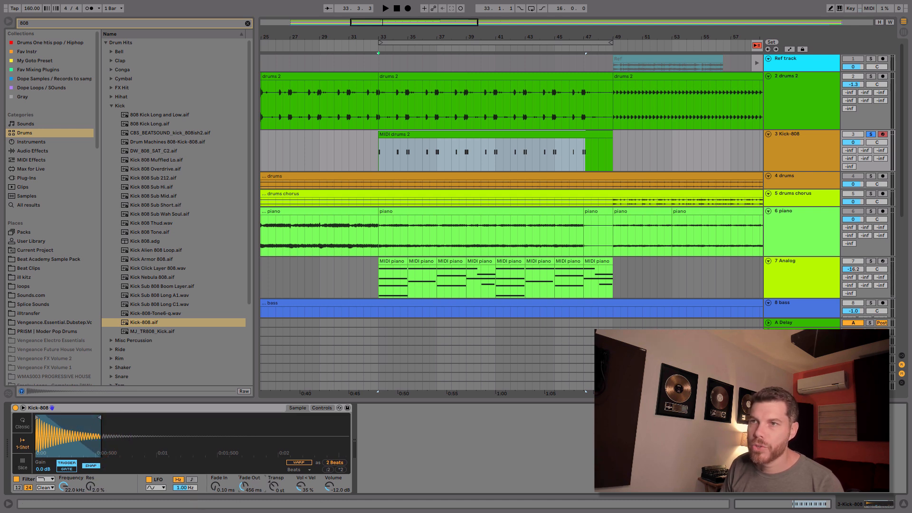
key("space")
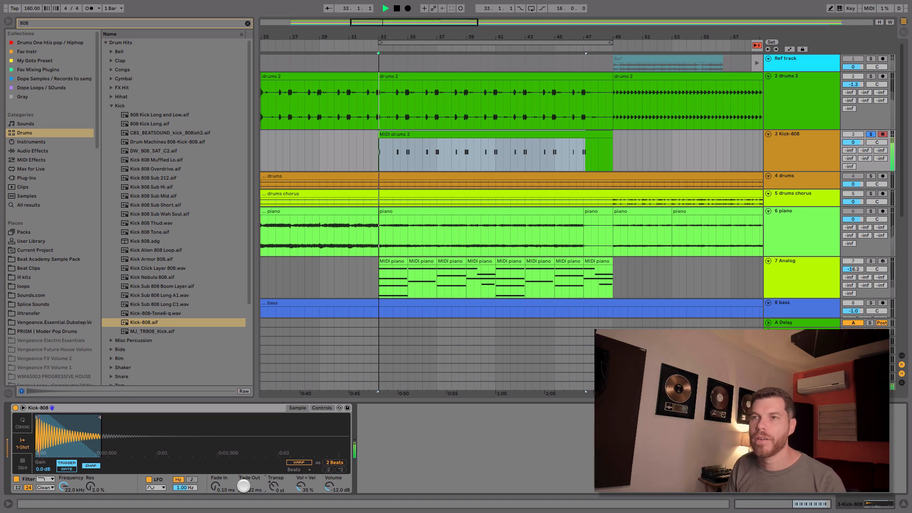
Step: Shorten the Kick-808 sample further to about a tenth of the waveform, auditioning the kick during the adjustment
mouse_move(100, 417)
left_mouse_down()
mouse_move(62, 417)
mouse_move(70, 418)
left_mouse_up()
key("space")
key("space")
left_click(70, 418)
key("space")
key("space")
left_click(70, 418)
key("space")
left_click(68, 418)
Step: Lower the Kick-808 track's volume in the Session View mixer to about -9.6 dB
key("Tab")
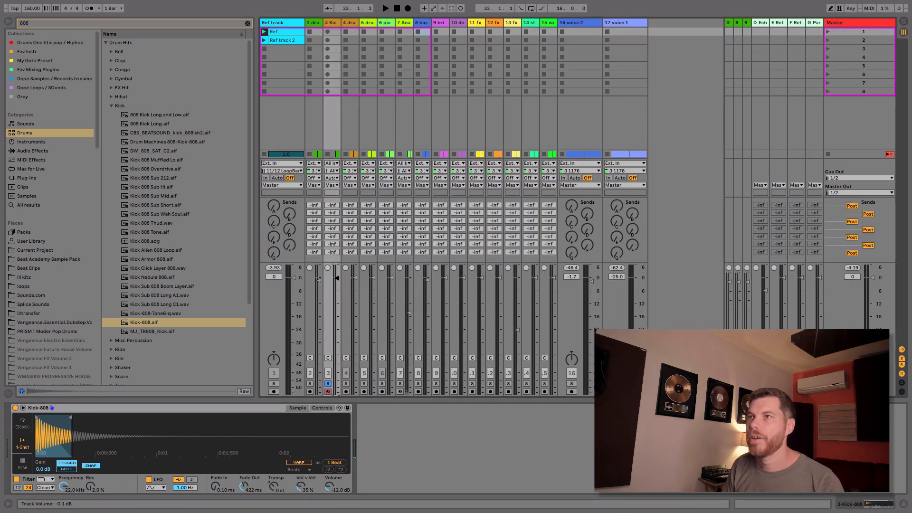
key("space")
key("space")
left_click_drag(337, 303, 336, 301)
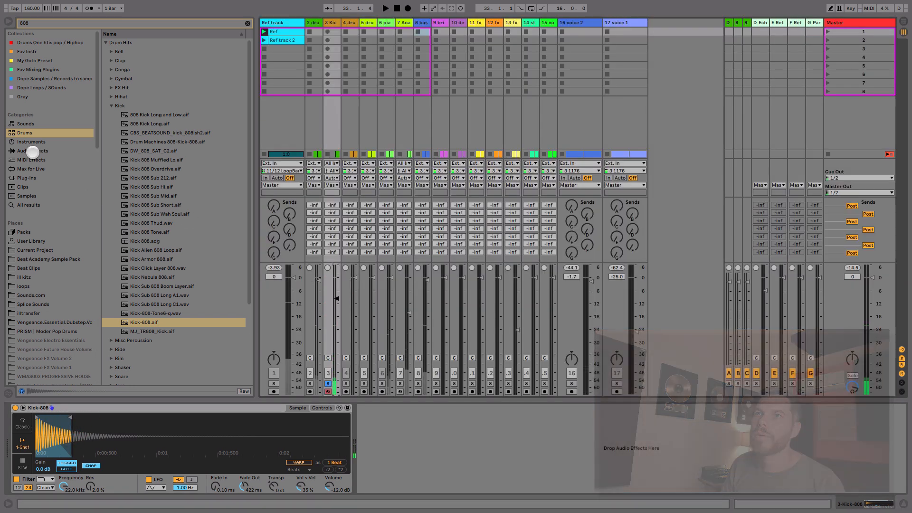
Step: Add an EQ Eight after the Kick-808 Simpler with a band 1 low cut at 79.8 Hz, and audition it
left_click(41, 151)
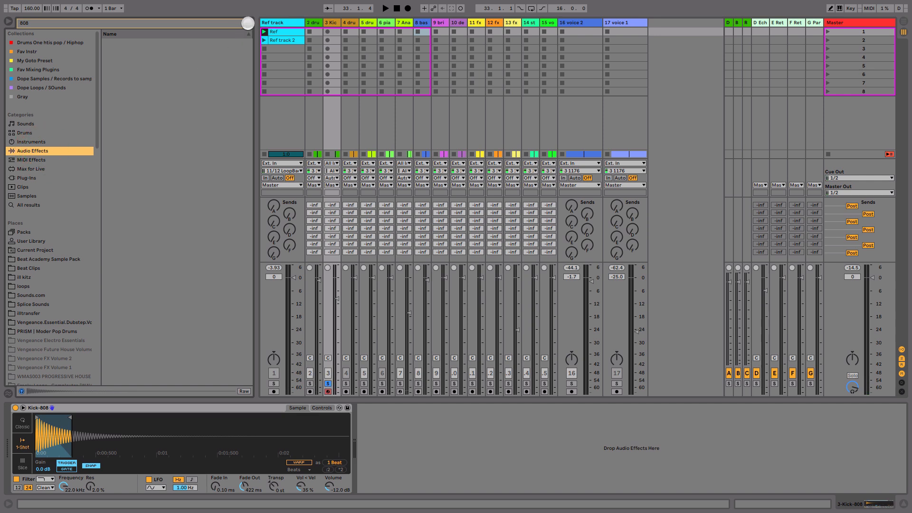
left_click(248, 22)
left_click_drag(126, 169, 371, 427)
key("space")
key("space")
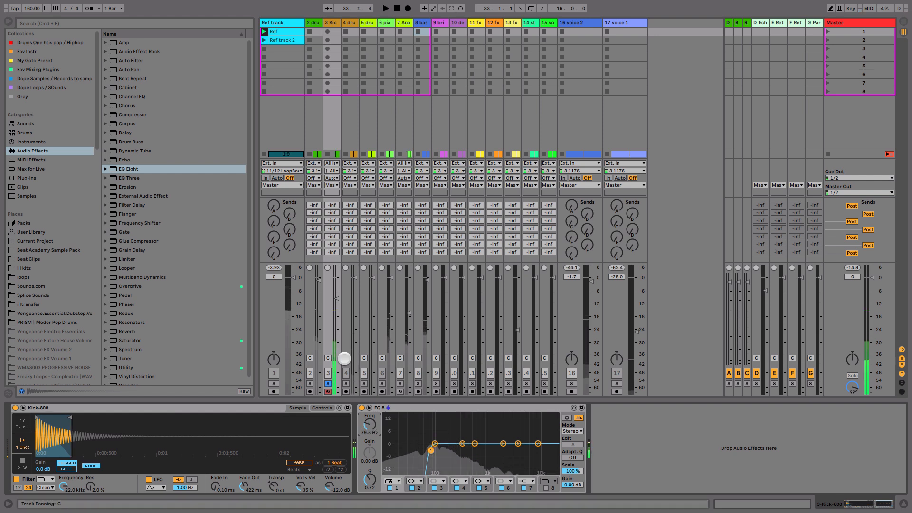
Step: Solo drums 2 together with Kick-808 and raise the Kick-808 volume to about -6.3 dB
key("space")
left_click(310, 383)
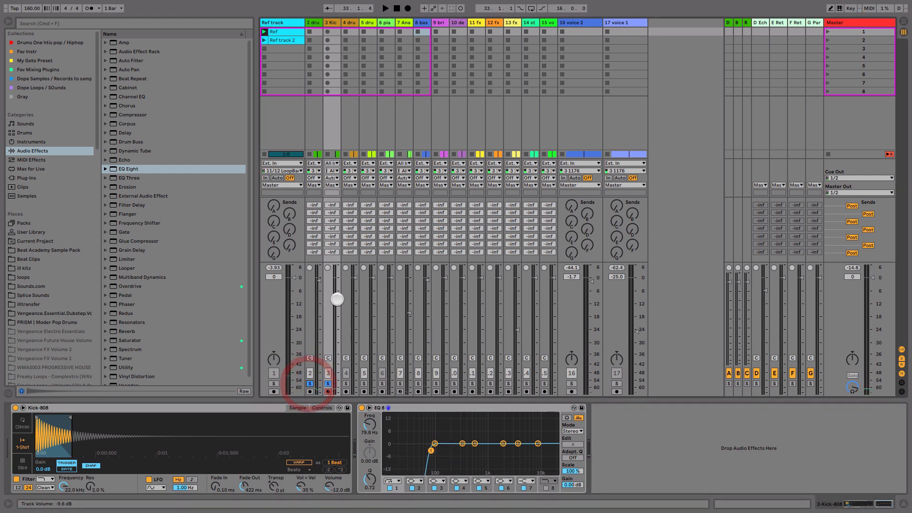
mouse_move(338, 298)
left_mouse_down()
mouse_move(338, 305)
mouse_move(338, 292)
left_mouse_up()
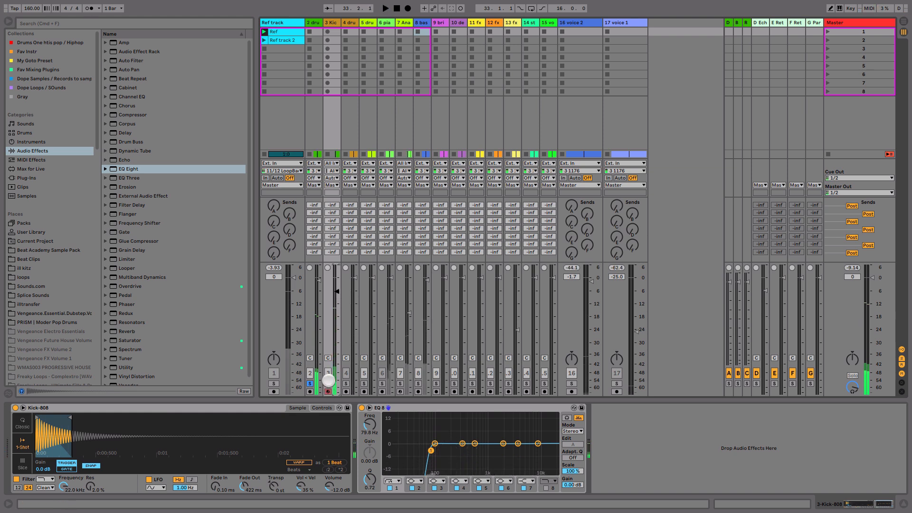
key("space")
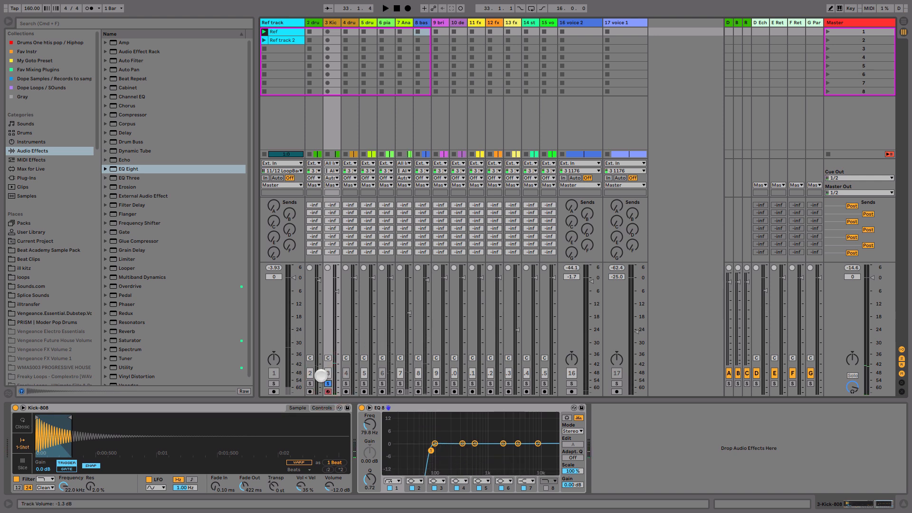
Step: Play the full mix, compare it with Kick-808 on and off, and raise the kick's volume to about -3 dB
key("space")
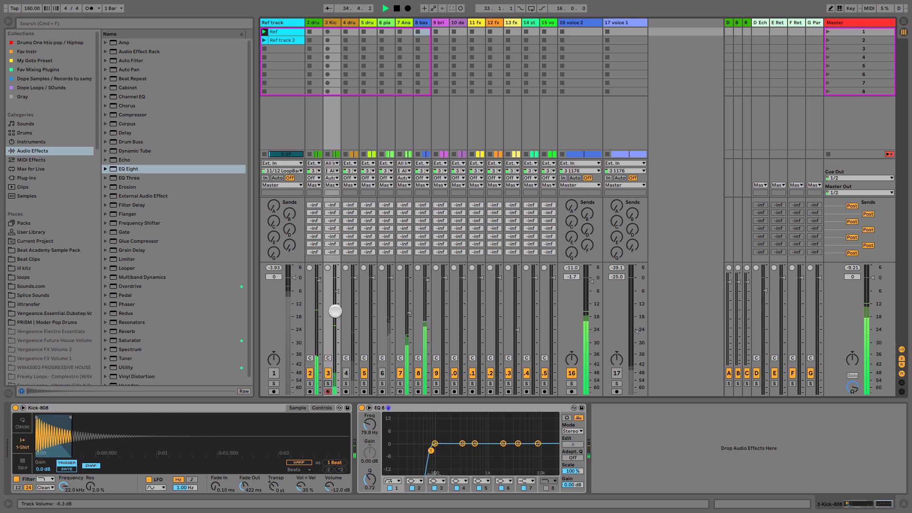
left_click_drag(338, 292, 337, 289)
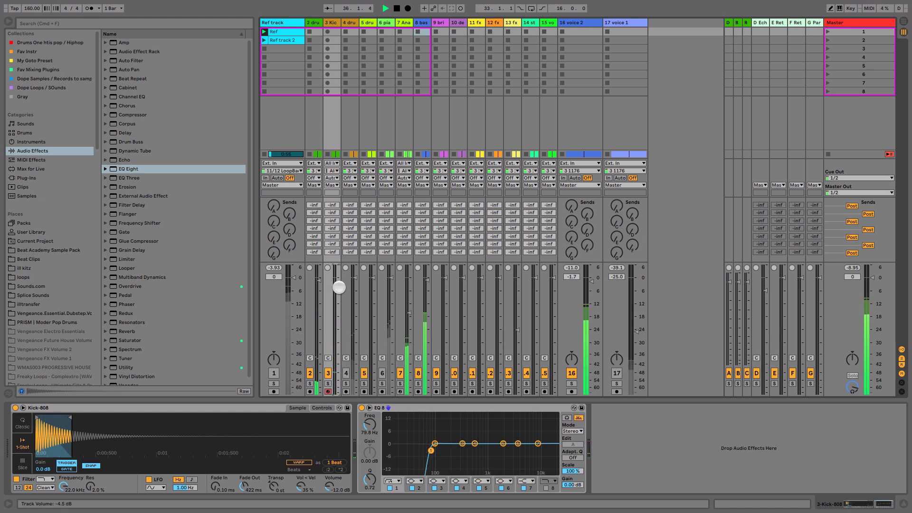
left_click(328, 374)
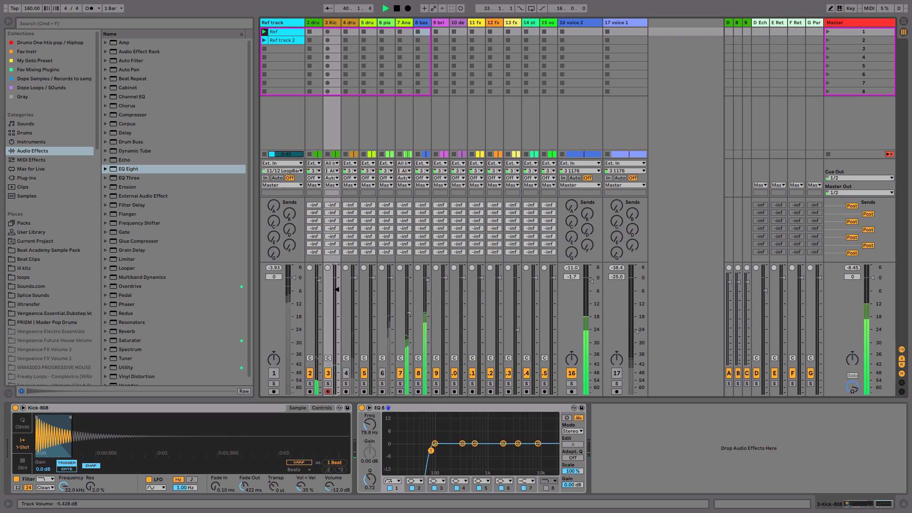
left_click_drag(336, 281, 337, 280)
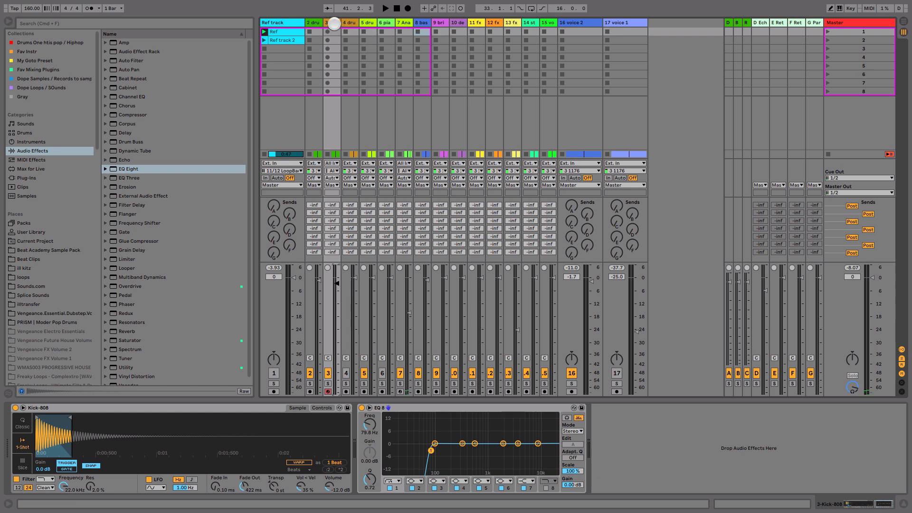
Step: Group the drums 2 and Kick-808 tracks and fold the group
left_click(313, 22)
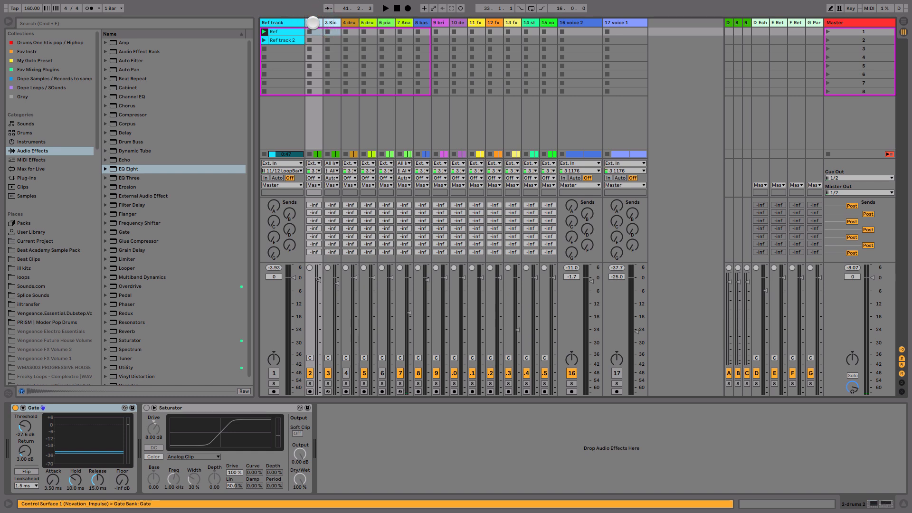
key("super+g")
left_click(346, 25)
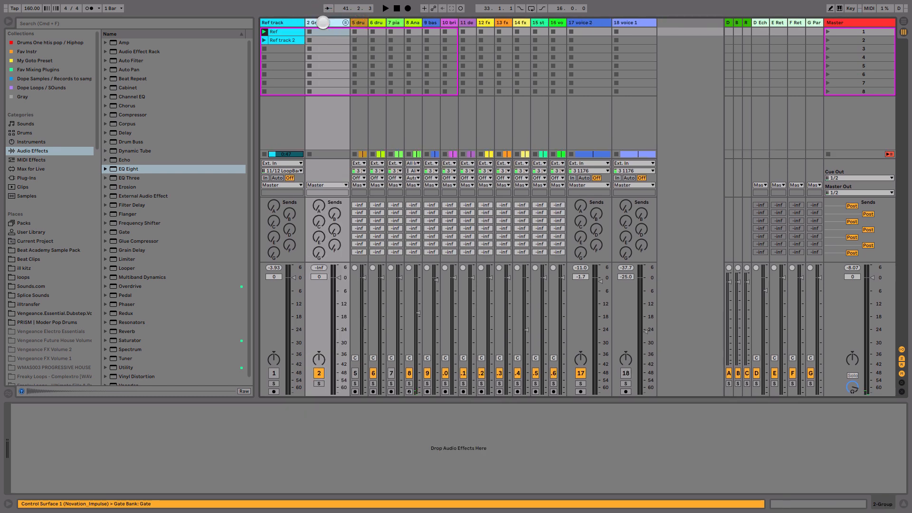
Step: Rename the drums 2 and Kick-808 group as New Kick and clear the browser search
left_click(320, 31)
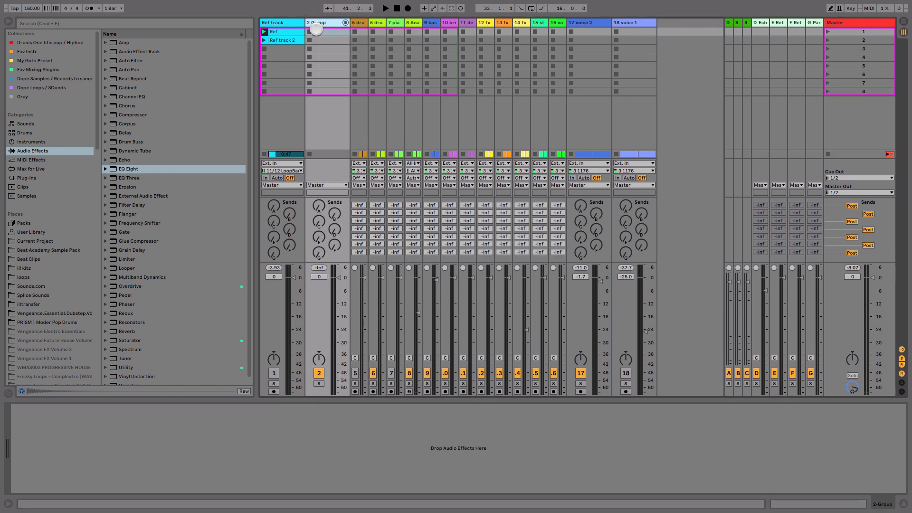
key("super+f")
type("New Kick")
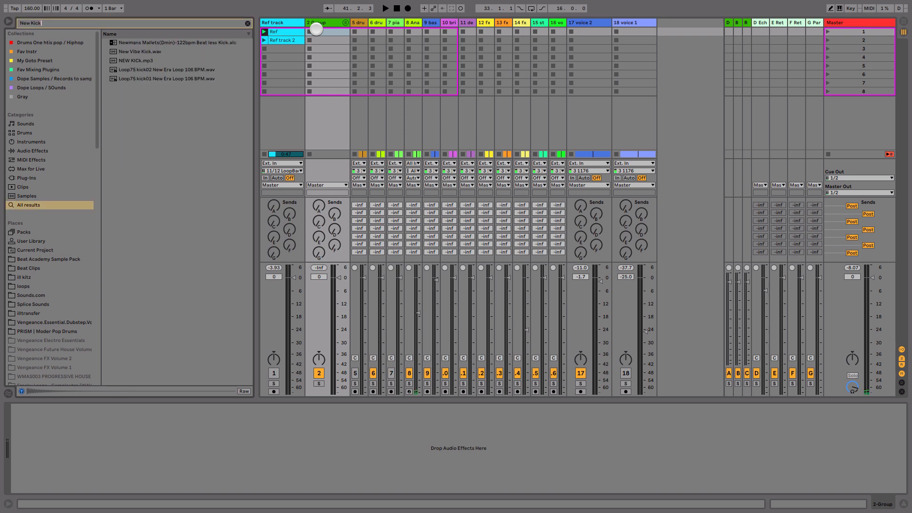
left_click(321, 21)
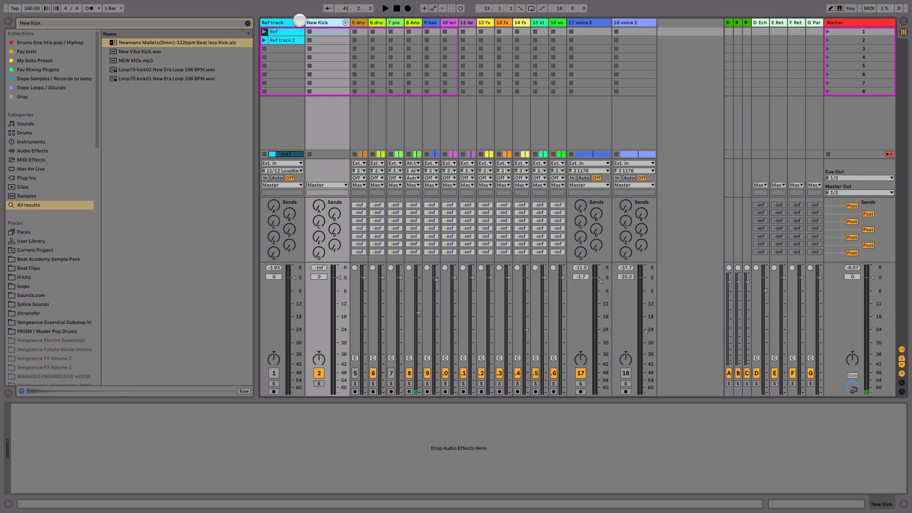
left_click(245, 23)
Step: Add a Saturator to the New Kick group with its Drive at about 3.4 dB
left_click(319, 24)
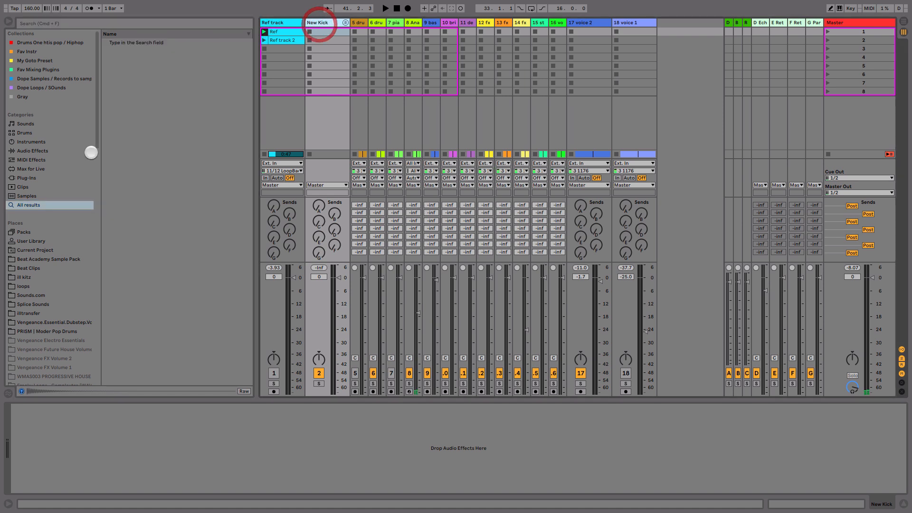
left_click(46, 152)
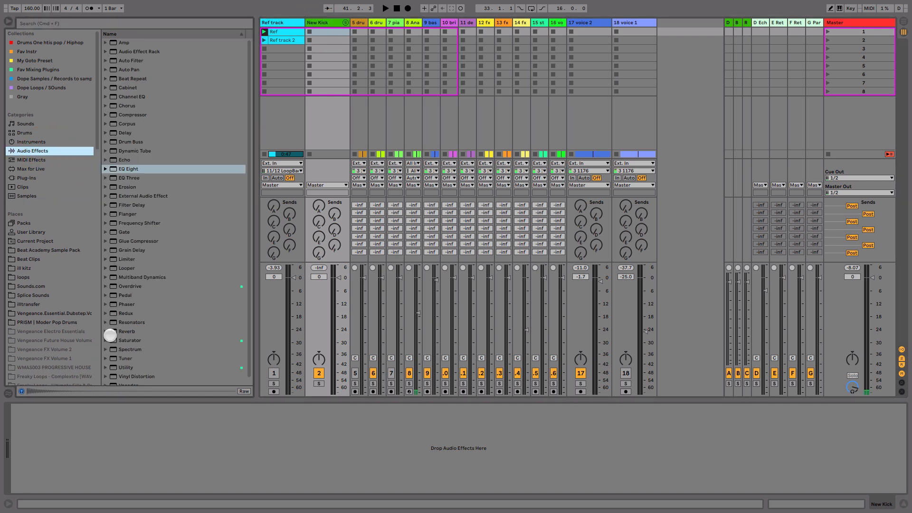
scroll(102, 305, "down", 1)
left_click(130, 287)
left_click(123, 337)
left_click_drag(223, 351, 332, 291)
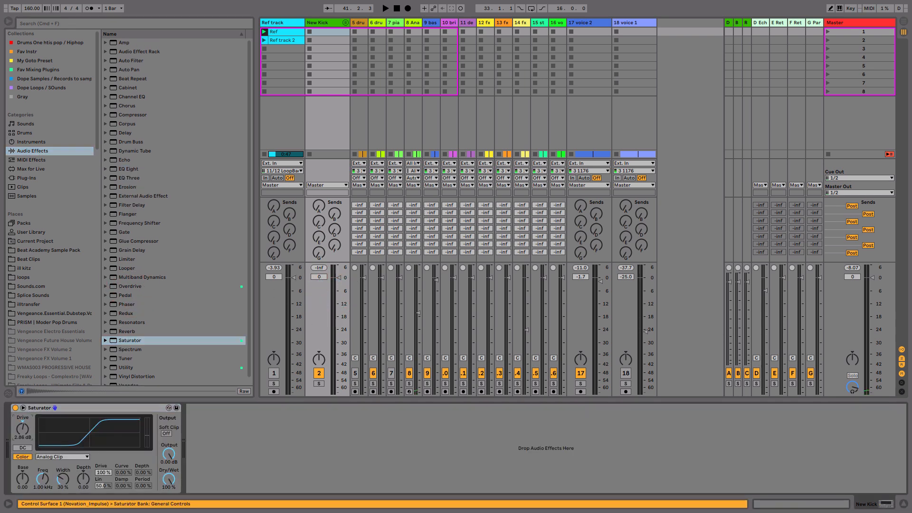
Step: Play the mix and set the New Kick group's volume to -1.7 dB and voice 2's volume to -0.8 dB
key("space")
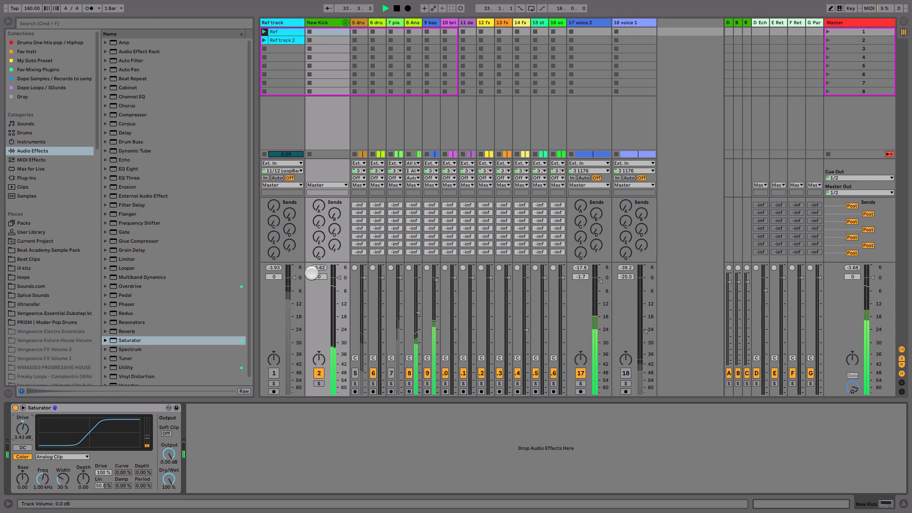
left_click_drag(341, 278, 342, 281)
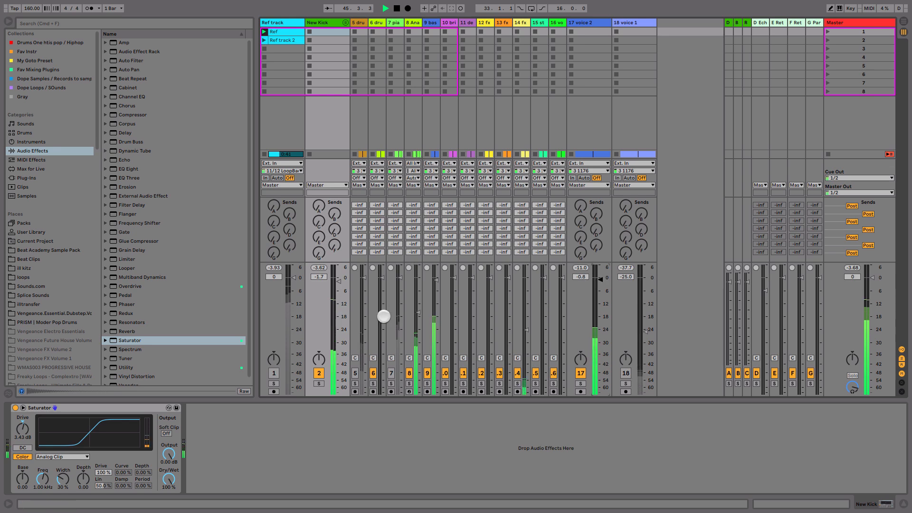
key("space")
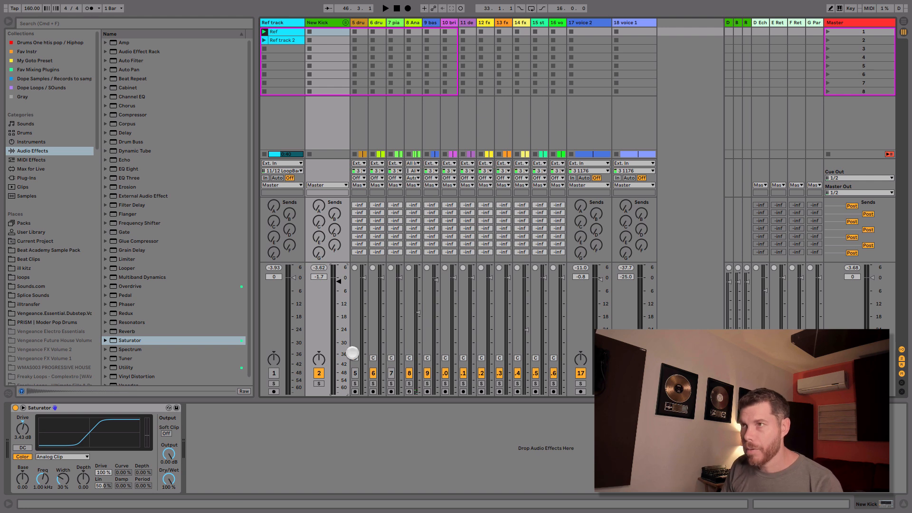
Step: Solo the drums track below the New Kick group, listen to it, and enlarge its lane in the arrangement to inspect the waveform
left_click(355, 383)
key("space")
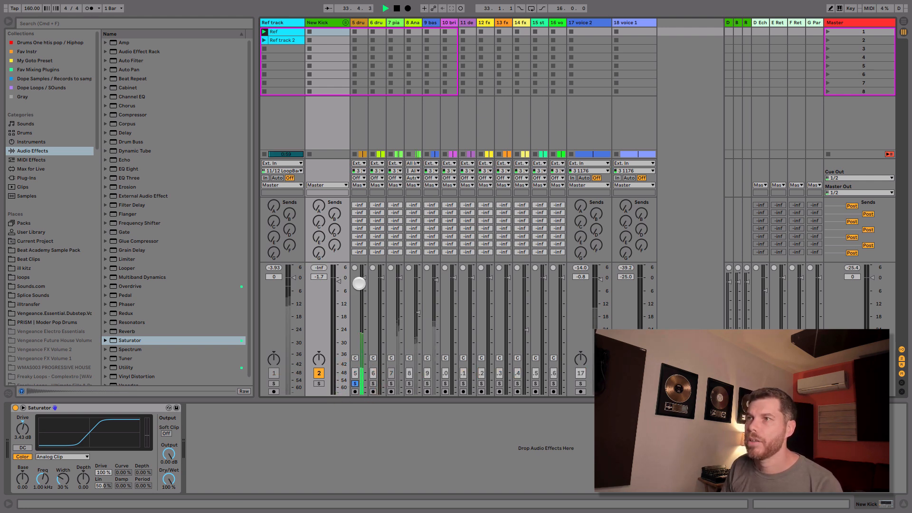
key("Tab")
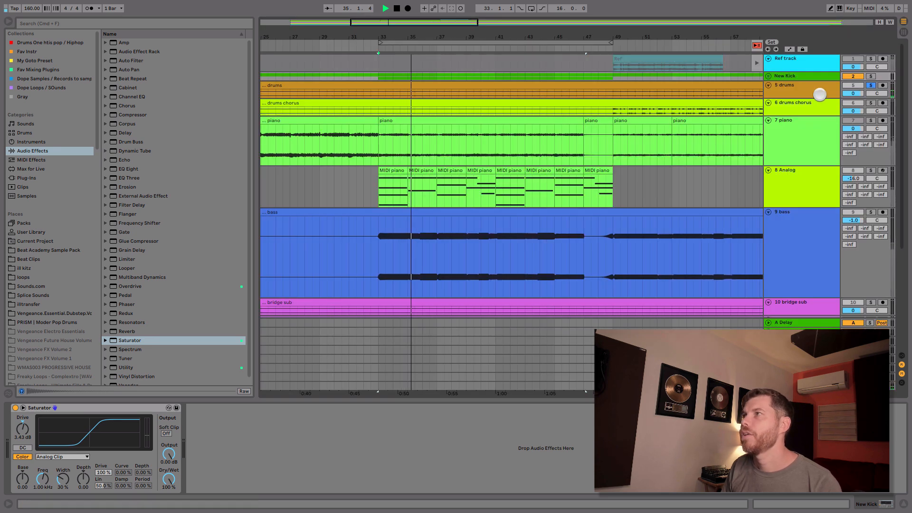
left_click_drag(820, 97, 834, 117)
left_click(830, 112)
key("space")
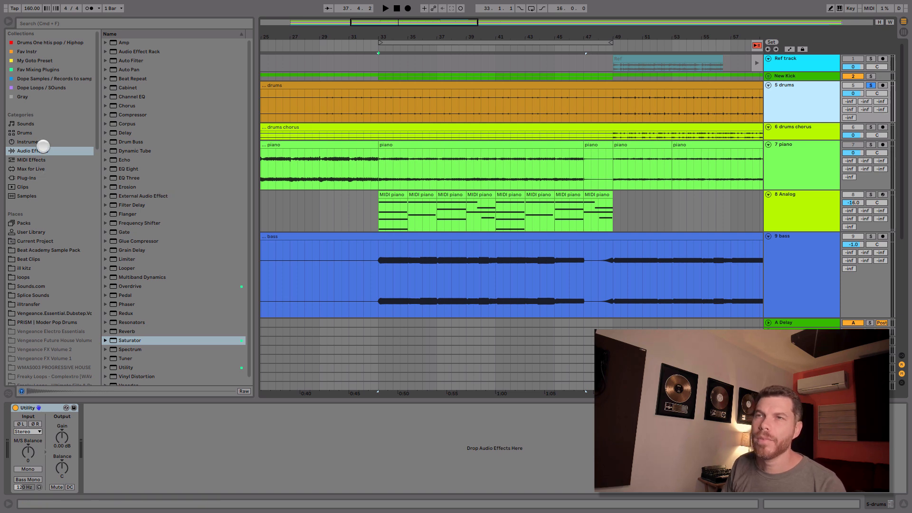
Step: Switch the solo from the drums track to the Ref track in Session View and play the reference
key("Tab")
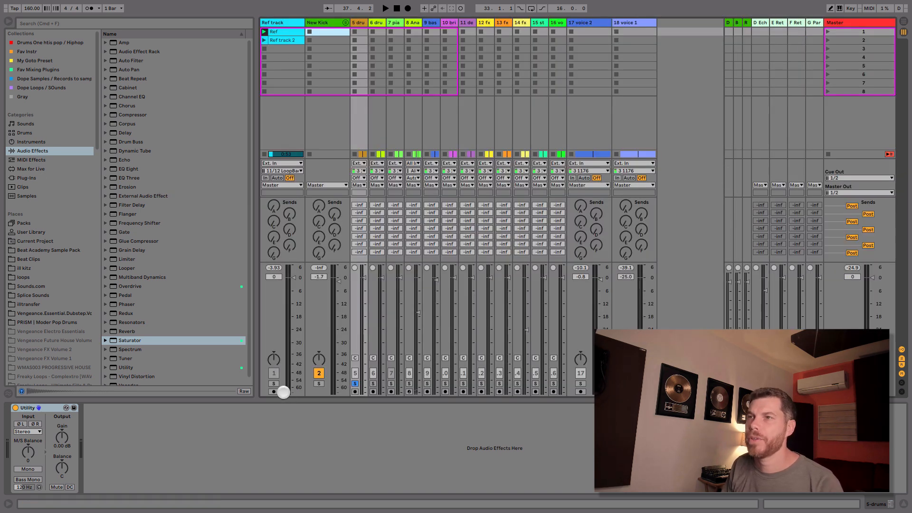
left_click(355, 383)
key("space")
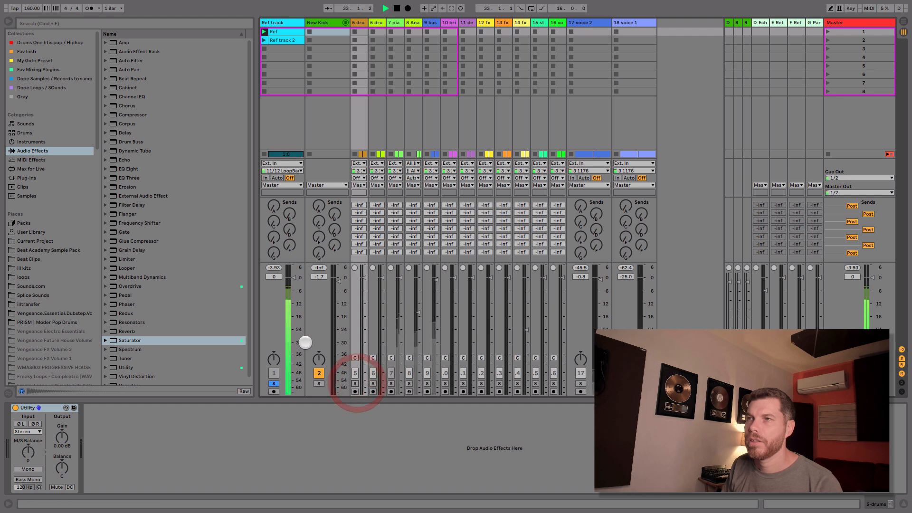
Step: Turn off the Ref track's solo and search the browser's drum samples for 808 with the Snare folder expanded
left_click(274, 384)
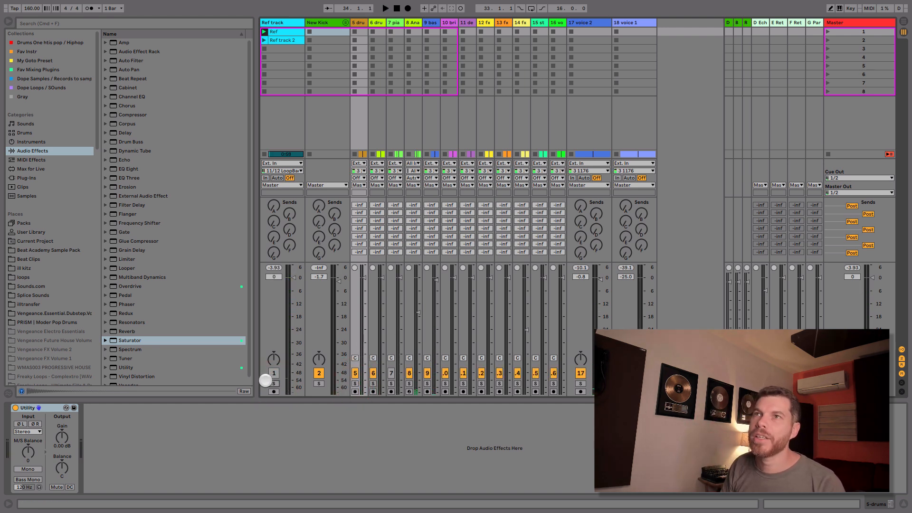
left_click(38, 132)
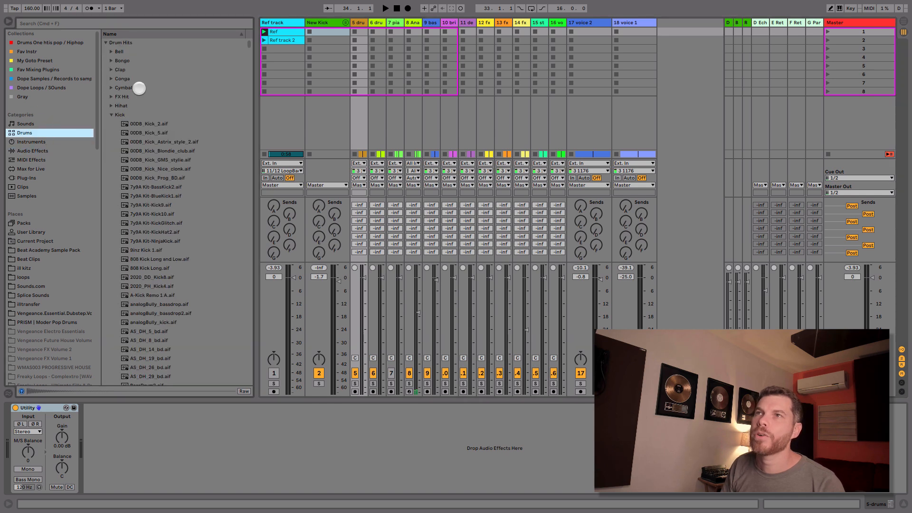
left_click(110, 115)
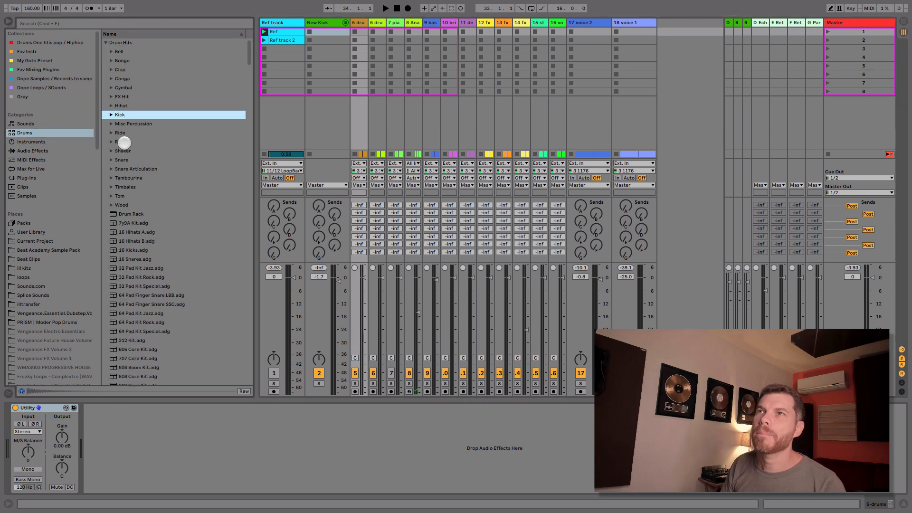
left_click(108, 161)
left_click(141, 24)
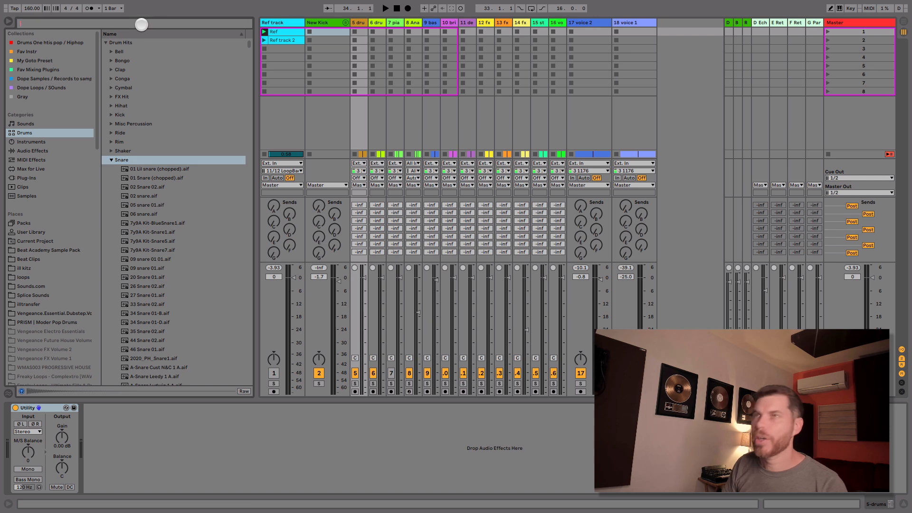
type("808")
Step: Preview the 808 snare samples from Rim-808 through Snare 808 Dry
left_click(181, 178)
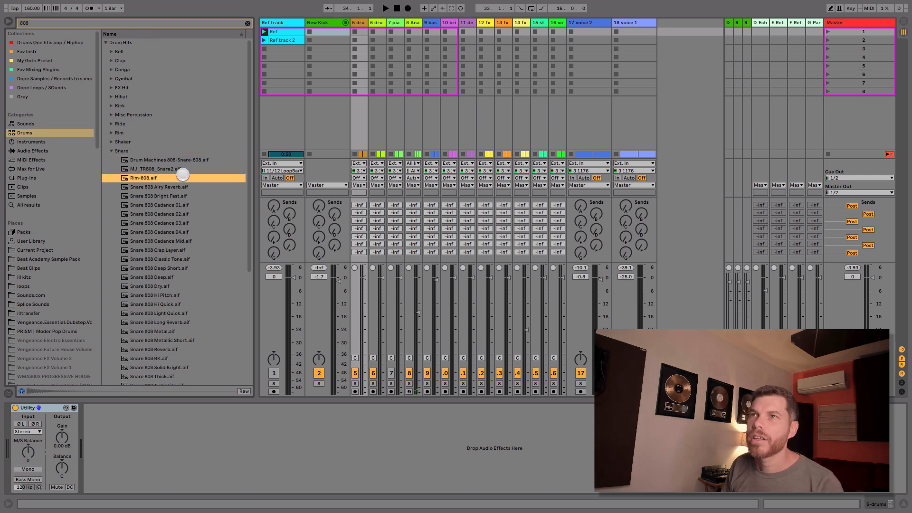
left_click(180, 187)
left_click(178, 195)
left_click(180, 223)
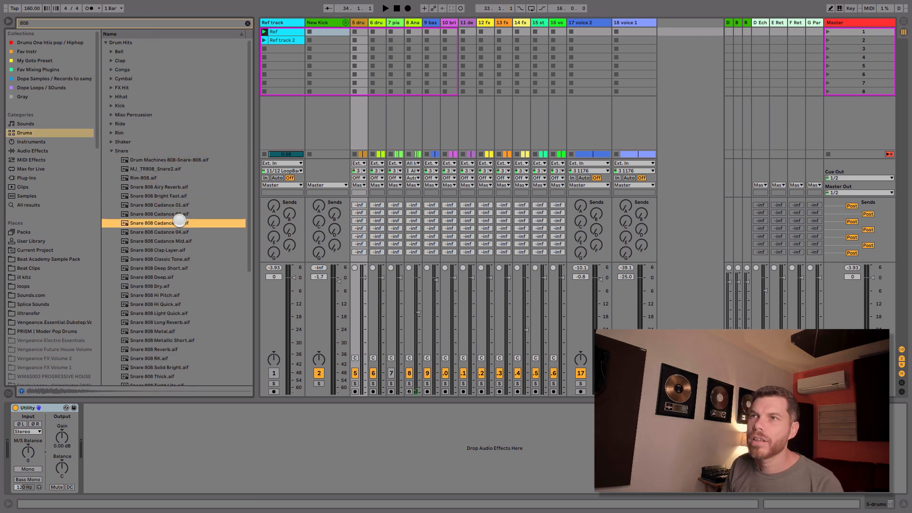
left_click(173, 241)
left_click(174, 259)
left_click(173, 277)
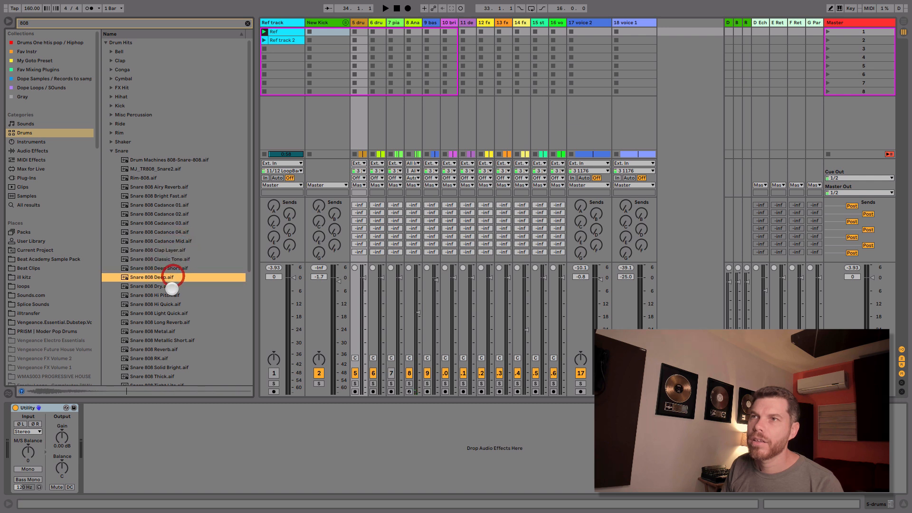
left_click(172, 287)
Step: Preview the remaining 808 snares further down the list, including Snare 808 Thick, Snare Crisp 808 and the Snare-808-Tone samples
left_click_drag(253, 236, 243, 424)
left_click(187, 263)
left_click(183, 253)
left_click(185, 245)
left_click(183, 237)
left_click(182, 227)
left_click(179, 235)
left_click(180, 209)
left_click(179, 207)
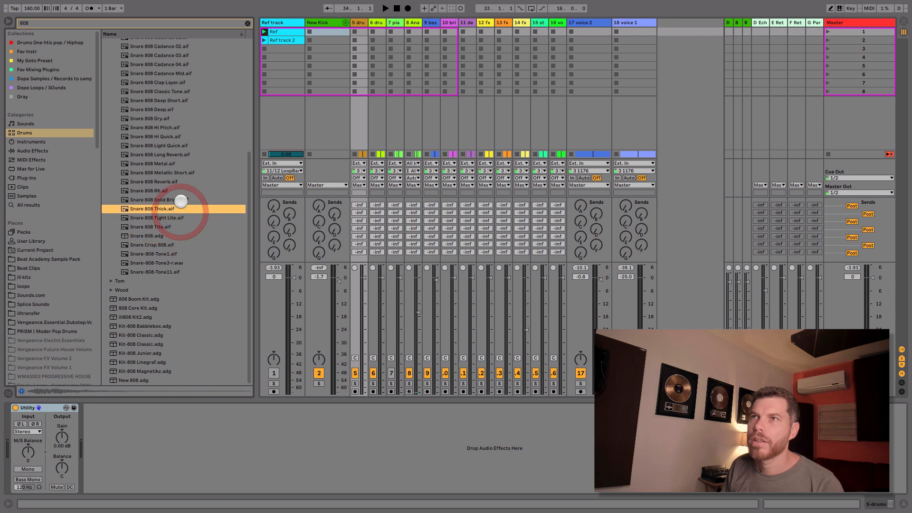
left_click(178, 245)
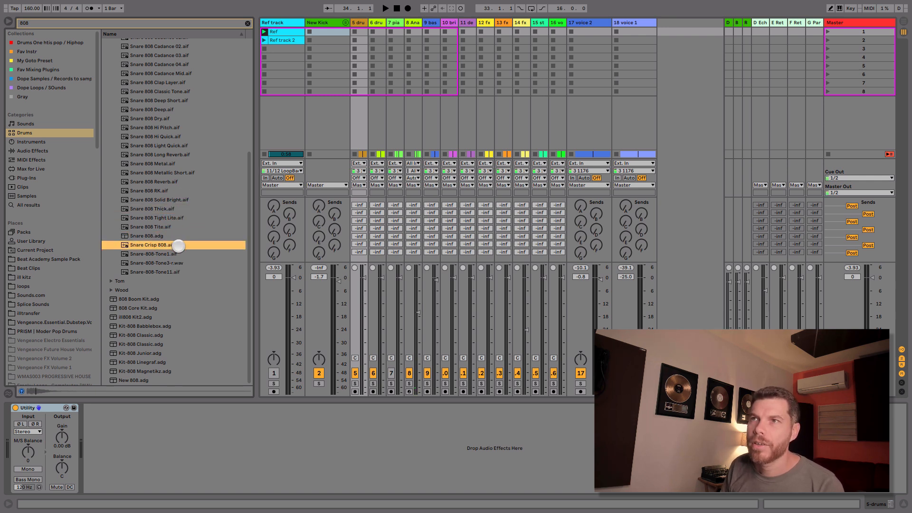
left_click(178, 253)
left_click(178, 263)
left_click(177, 273)
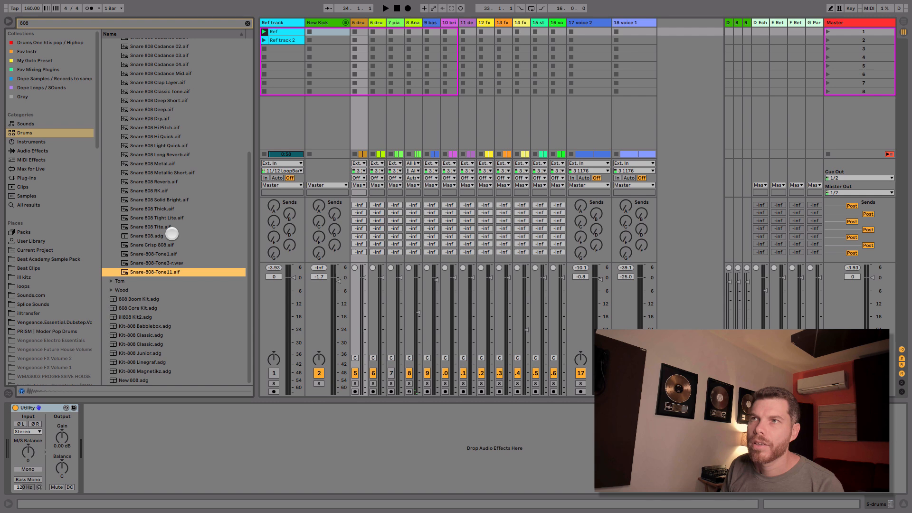
Step: Load Snare 808.adg onto a new MIDI track below the drums track and show it in the arrangement
left_click(170, 236)
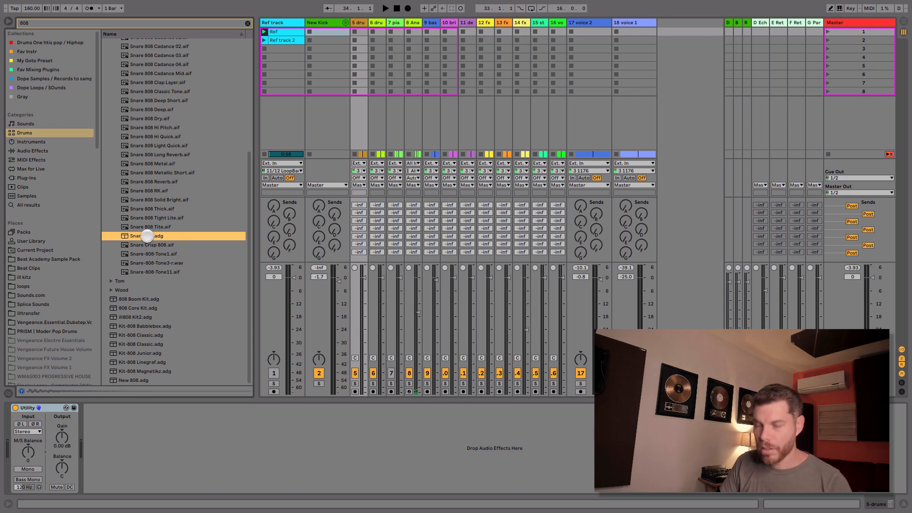
double_click(147, 236)
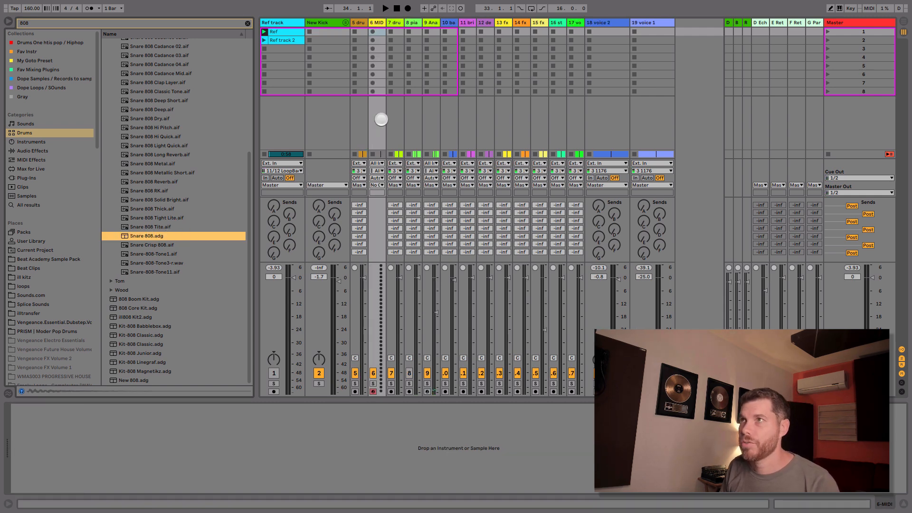
key("Tab")
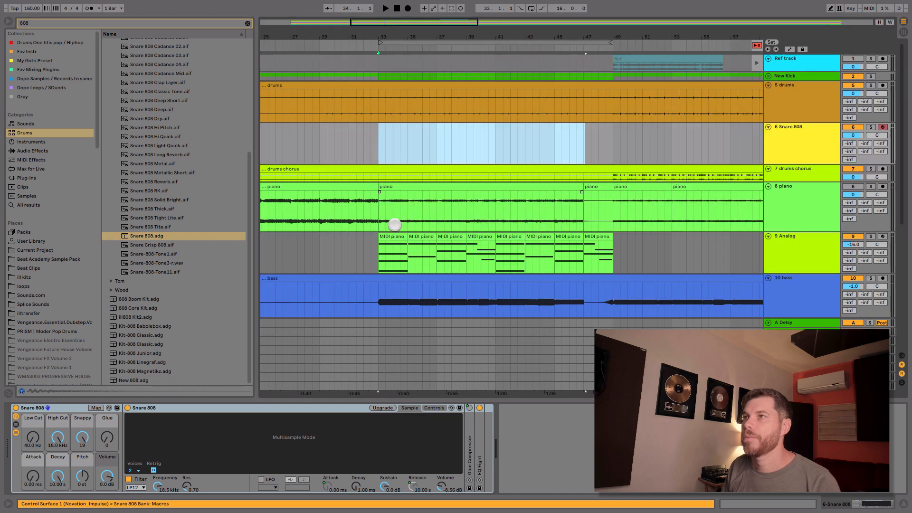
Step: Create a half-bar MIDI clip on the Snare 808 track at bar 34 and play from bar 33 to check its placement
mouse_move(379, 109)
left_mouse_down()
mouse_move(585, 112)
mouse_move(489, 113)
left_mouse_up()
left_click(397, 135)
double_click(397, 135)
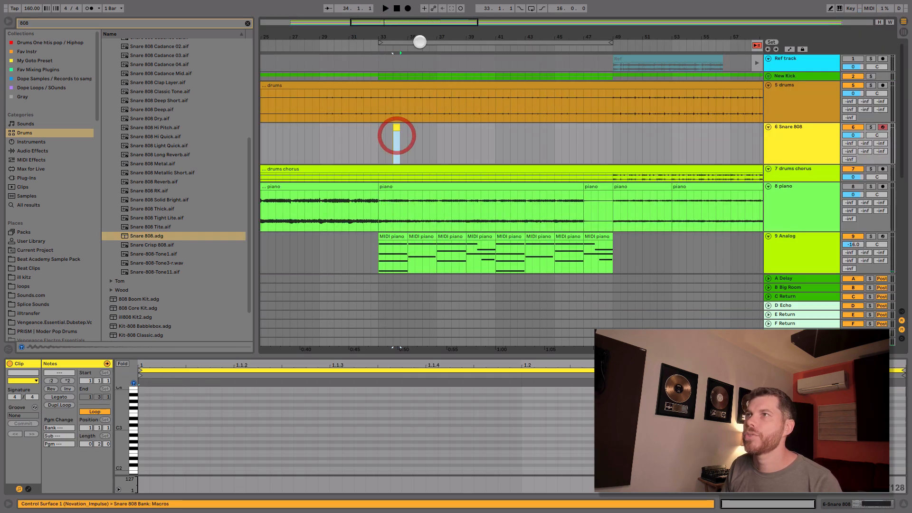
left_click_drag(420, 37, 420, 66)
left_click(326, 142)
key("space")
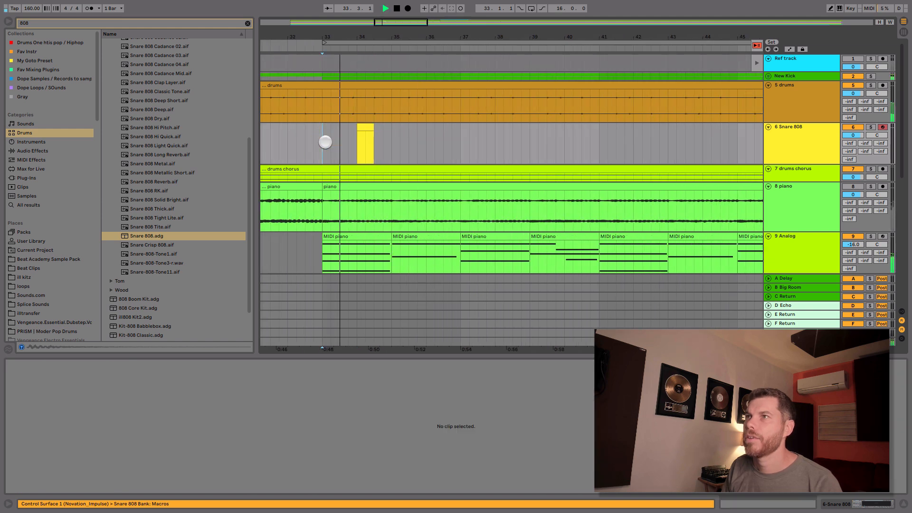
key("space")
Step: Move the snare clip to the third beat of bar 33, add a C3 note at its start, and play from bar 33
left_click_drag(362, 128, 349, 129)
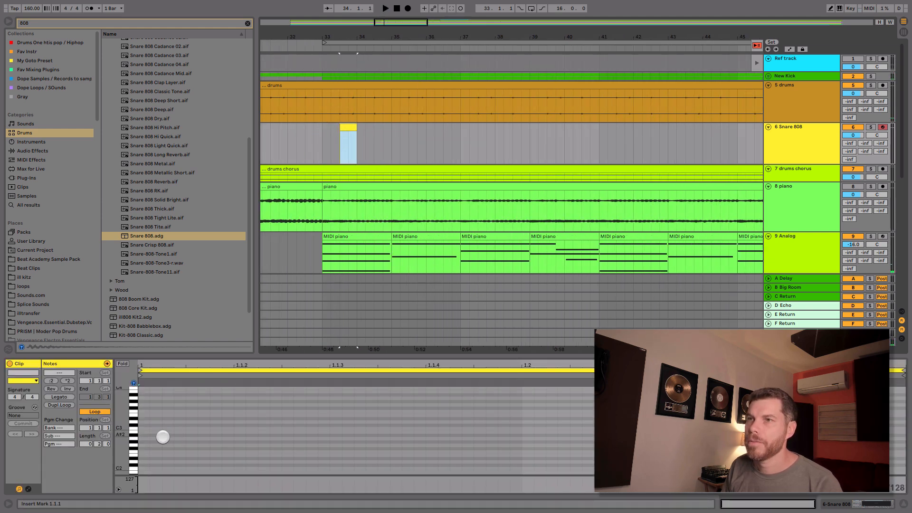
double_click(143, 434)
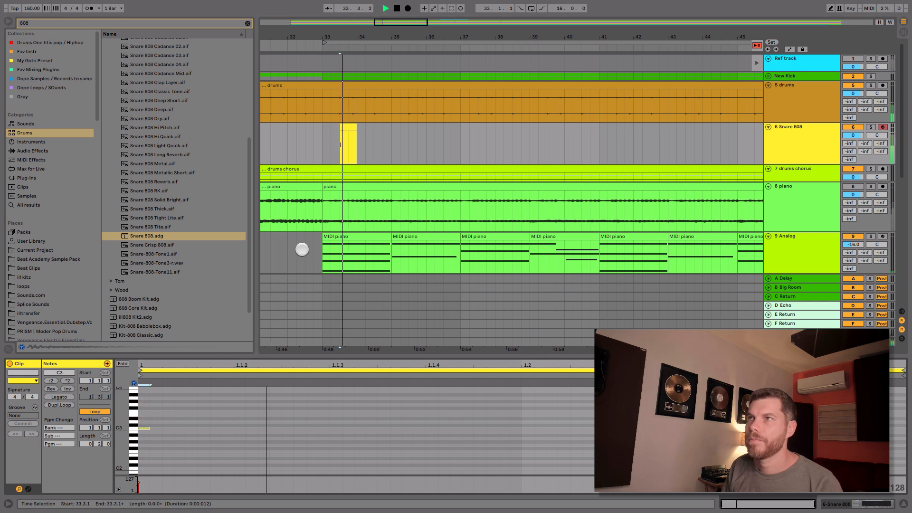
left_click(318, 139)
key("space")
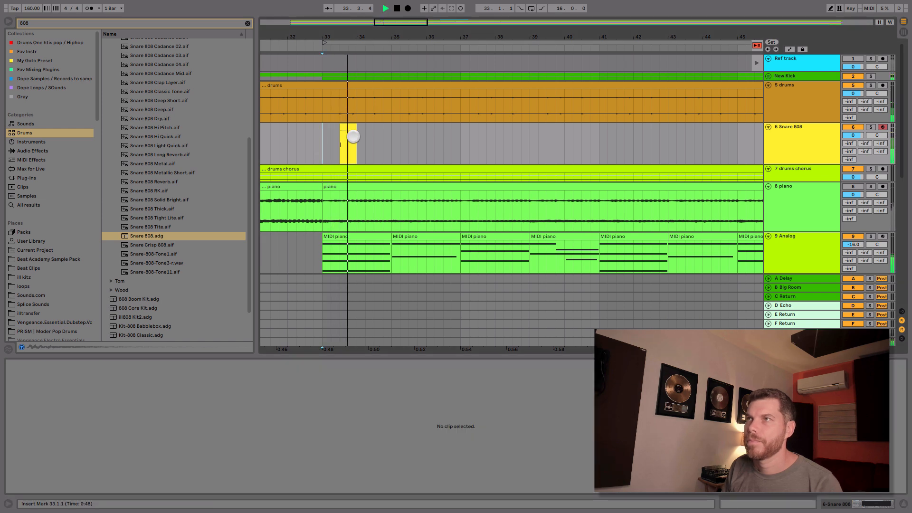
Step: Duplicate the one-bar snare section repeatedly to fill bar 33 up to bar 49
left_click_drag(355, 126, 322, 135)
key("space")
key("ctrl+d")
key("minus")
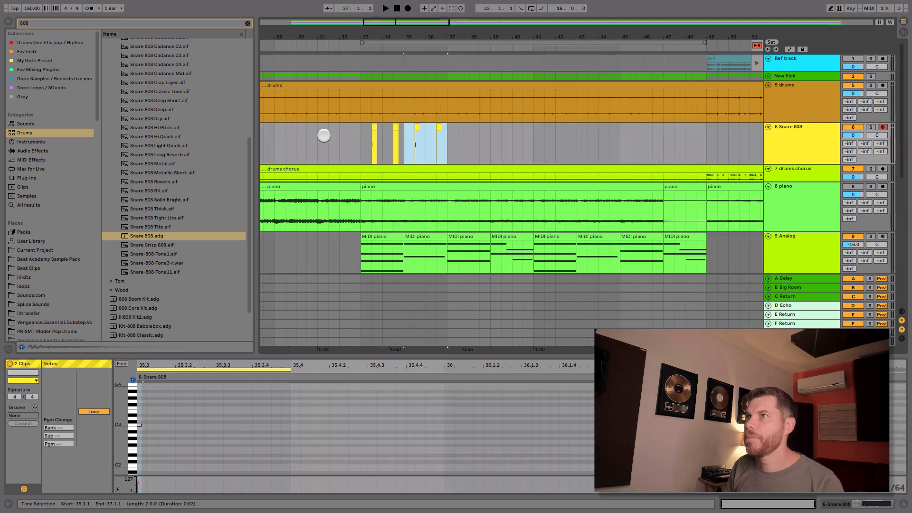
left_click(361, 138, "shift")
key("ctrl+d")
left_click(361, 139, "shift")
key("ctrl+d")
Step: Loop bars 33 to 49 and lower the Snare 808 track's volume to about -6 dB during playback in Session View
left_click_drag(361, 138, 709, 139)
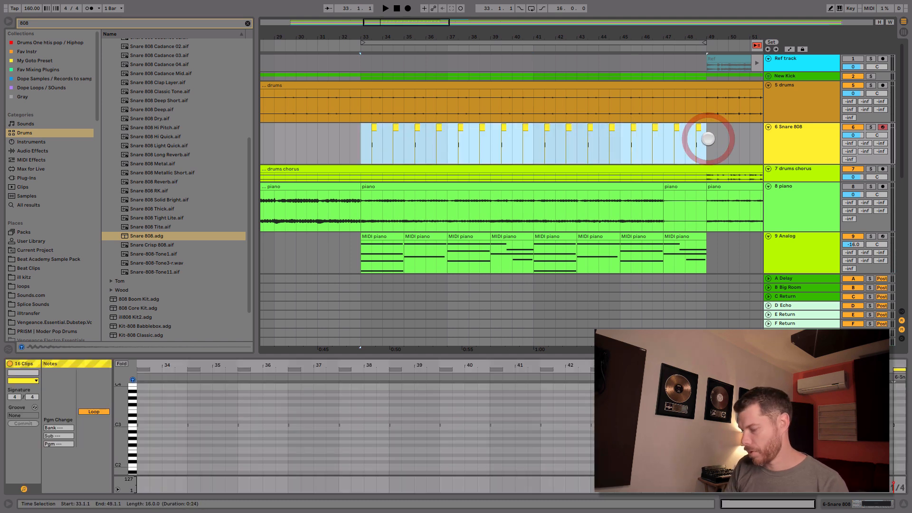
key("ctrl+l")
key("Tab")
key("space")
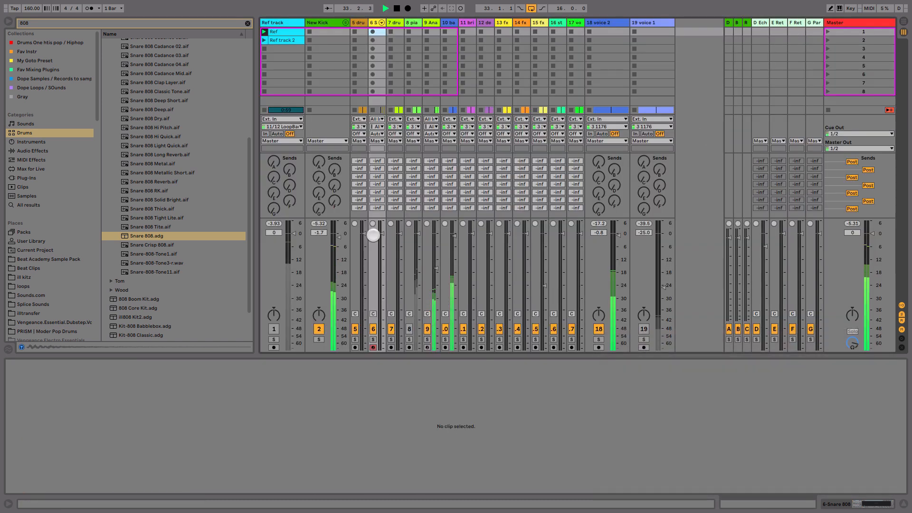
left_click_drag(382, 249, 384, 248)
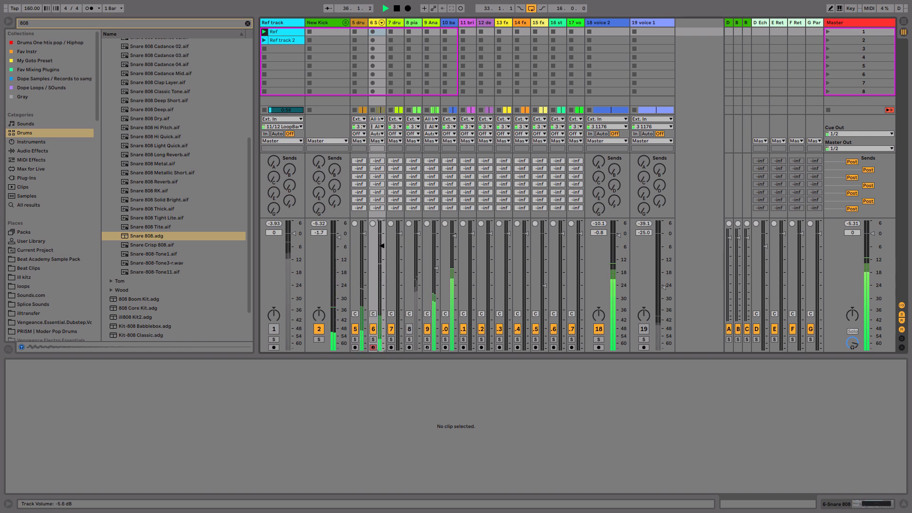
left_click(10, 26)
key("space")
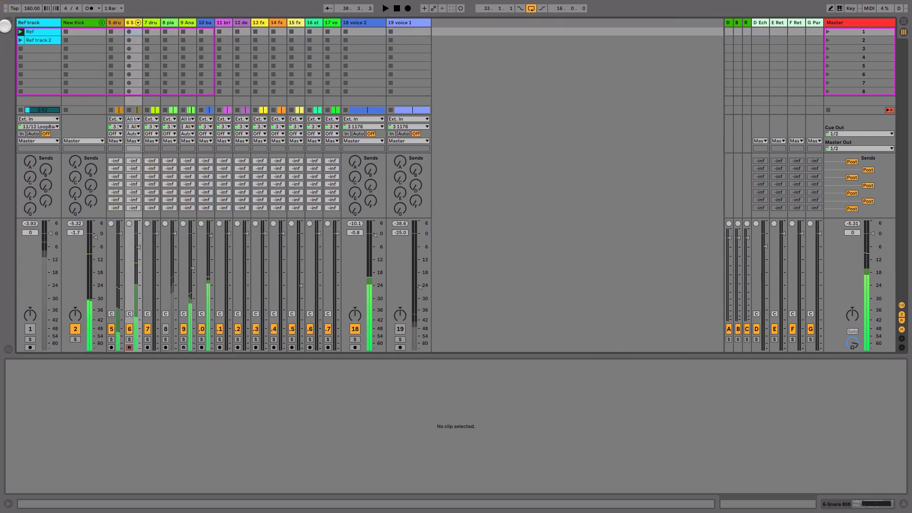
Step: Clear the browser search and add a Saturator audio effect to the Snare 808 track
left_click(6, 26)
left_click(35, 156)
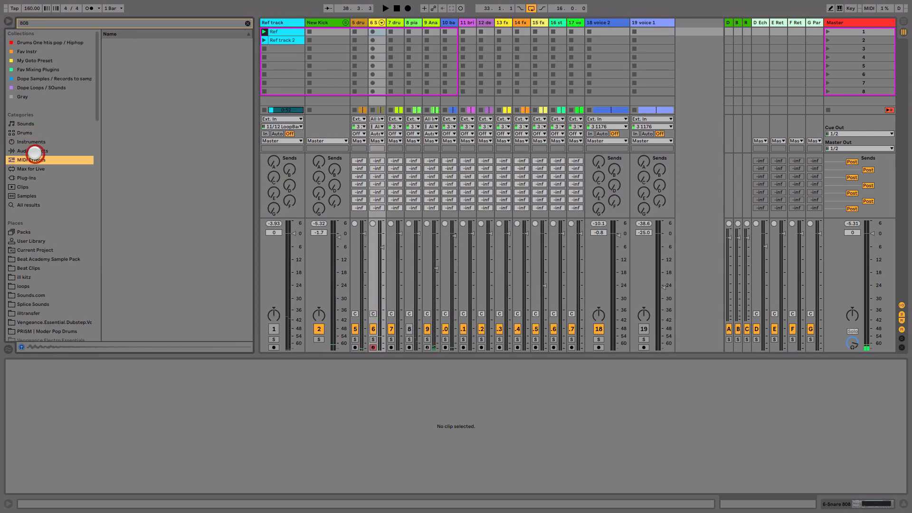
left_click(35, 151)
left_click(246, 19)
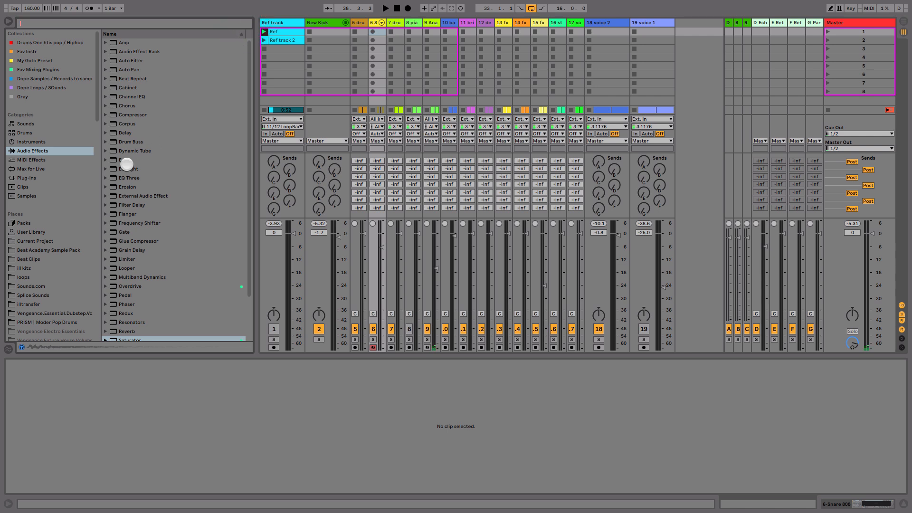
scroll(151, 328, "down", 3)
left_click(131, 291)
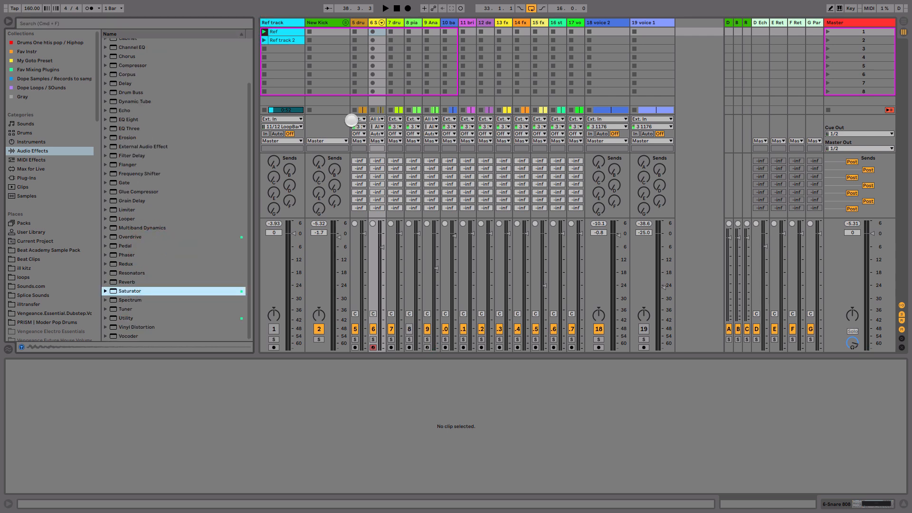
left_click_drag(375, 68, 373, 67)
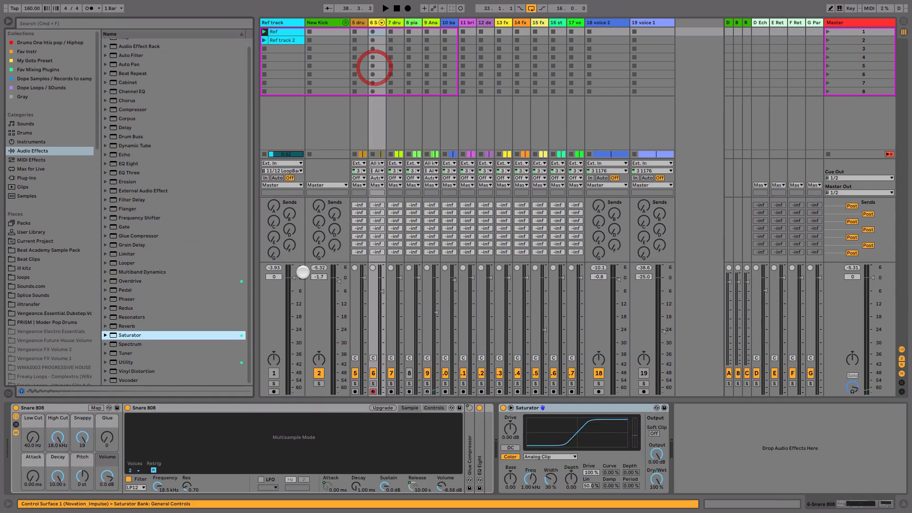
Step: Solo the Snare 808 track with the New Kick group and set the snare Saturator's Drive to 12.0 dB during playback
double_click(69, 406)
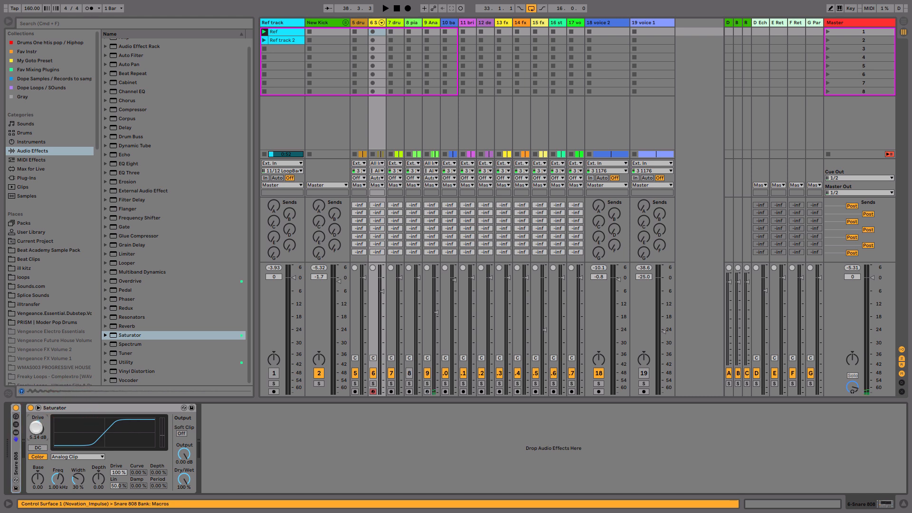
left_click(373, 383)
left_click(319, 383, "super")
key("space")
left_click_drag(49, 434, 42, 433)
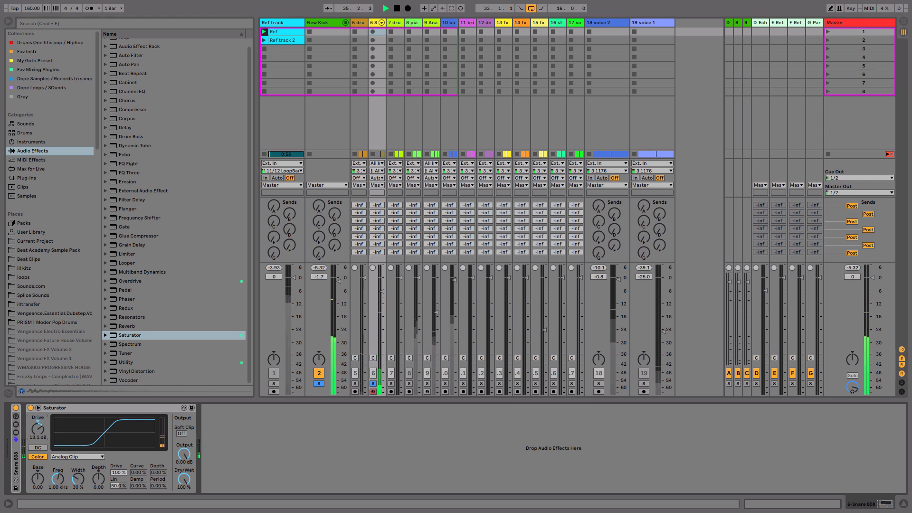
key("space")
Step: Add an EQ Eight after the snare's Saturator and set its band 1 low cut to 212 Hz while listening
left_click(129, 164)
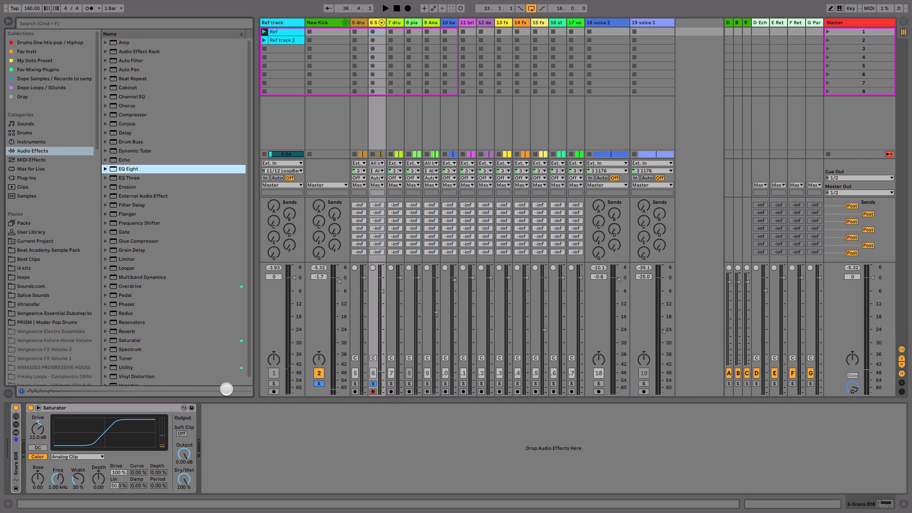
left_click_drag(208, 436, 217, 426)
key("space")
key("space")
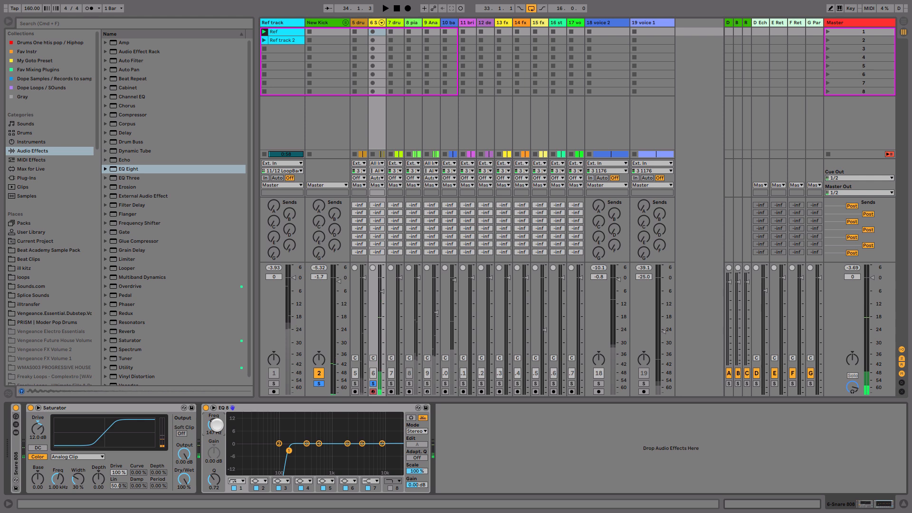
key("space")
left_click_drag(217, 425, 217, 421)
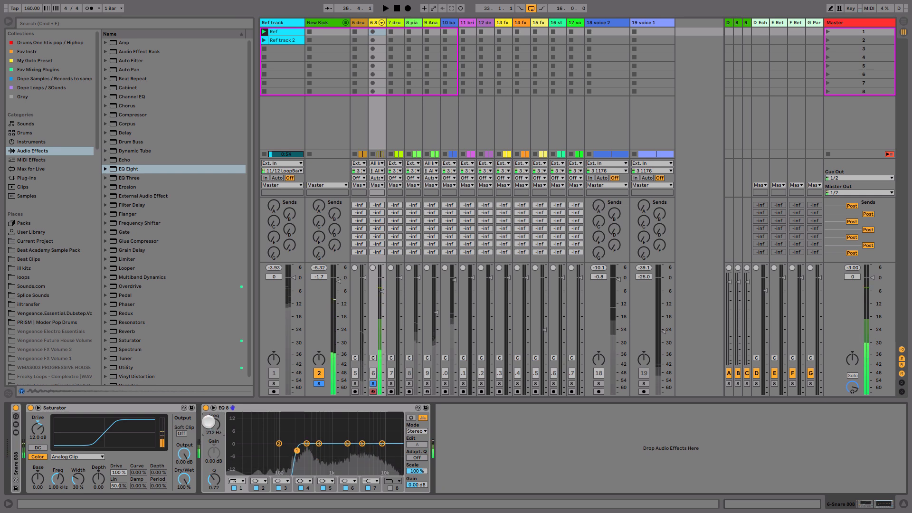
Step: Add a Compressor after the snare's EQ Eight, adjusting its ratio, threshold to -6.84 dB, attack to 2.19 ms and release to 19.8 ms
double_click(147, 407)
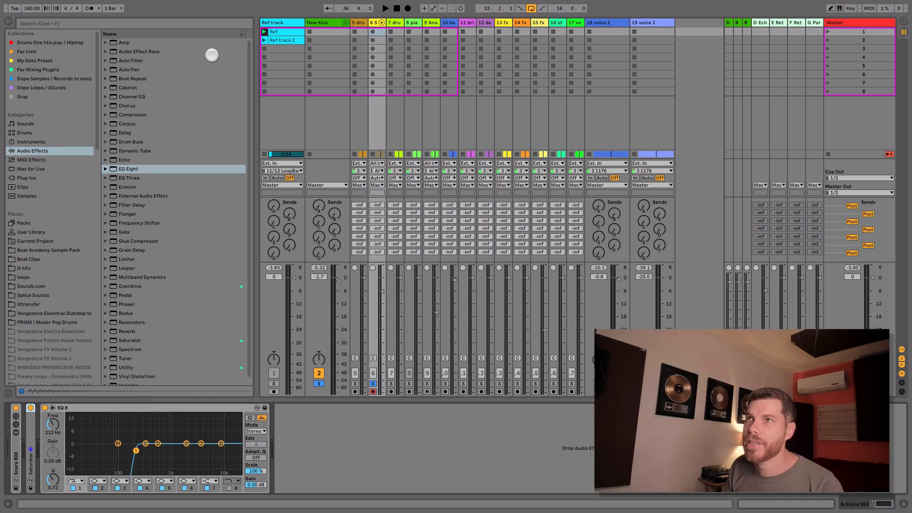
left_click(122, 115)
left_click_drag(354, 458, 352, 459)
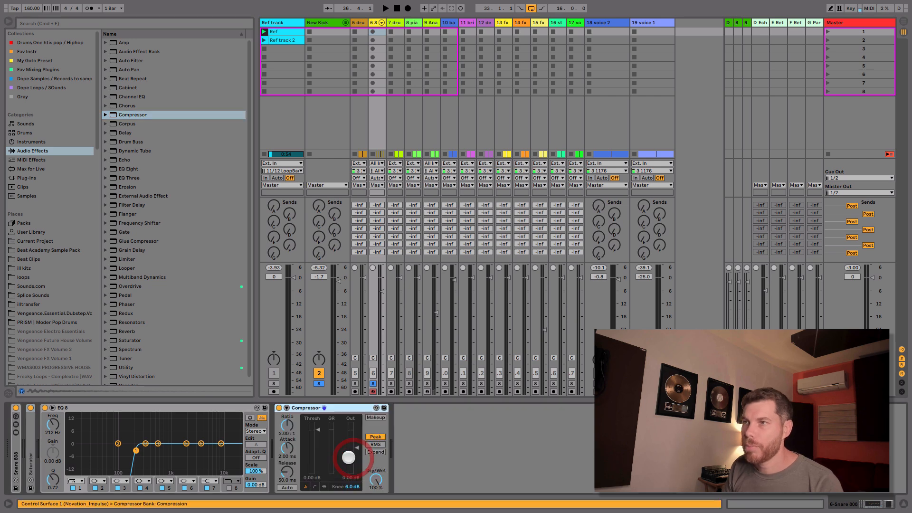
left_click_drag(311, 422, 287, 450)
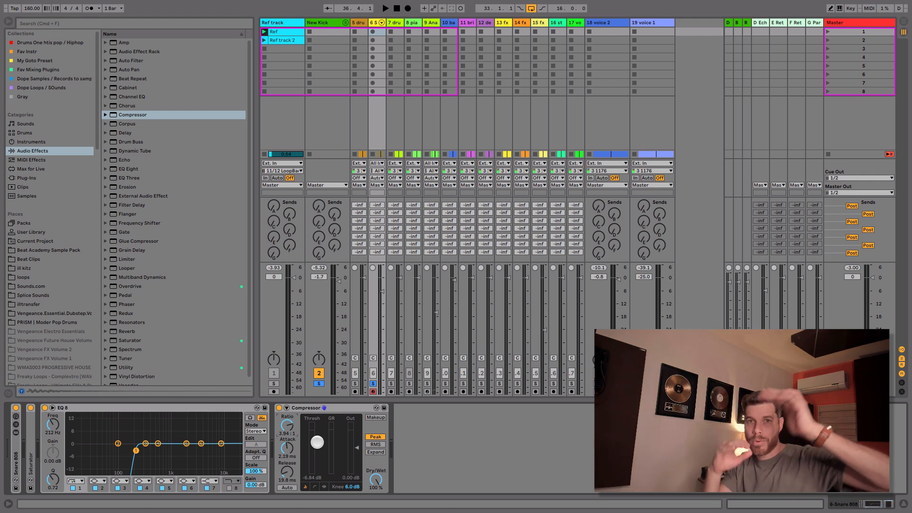
Step: Set the snare Compressor's threshold to -11.2 dB, release to 22.2 ms and output gain to 5.61 dB while listening
key("space")
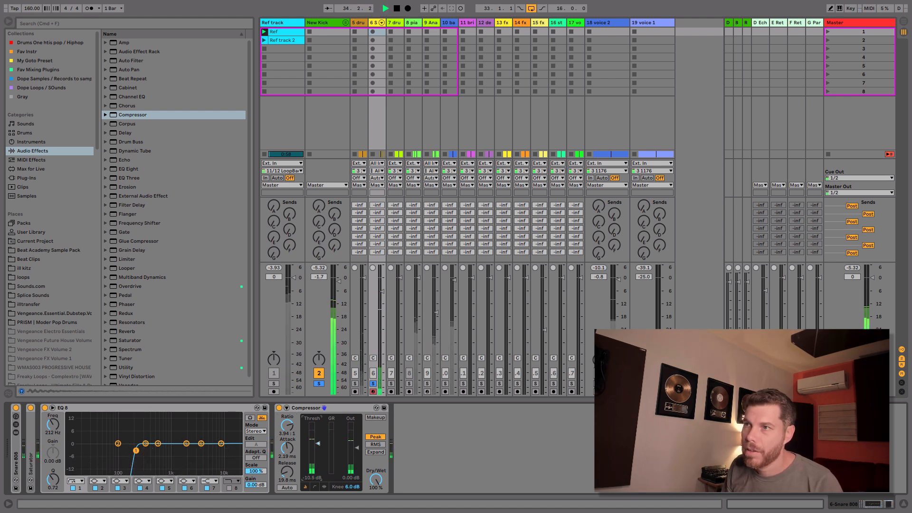
key("space")
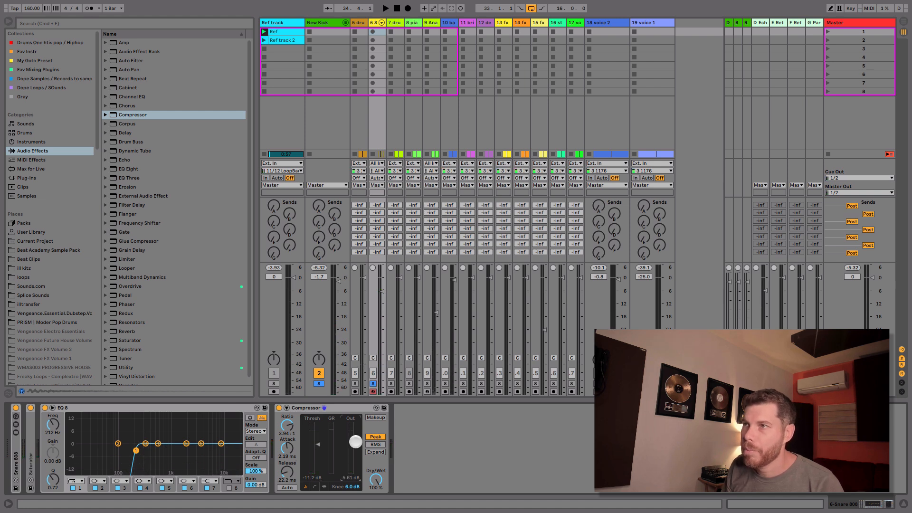
key("space")
Step: Unsolo the drums, lower the Snare 808 volume against the full mix, and set the drums track's volume to 1.0 dB
left_click_drag(383, 288, 381, 301)
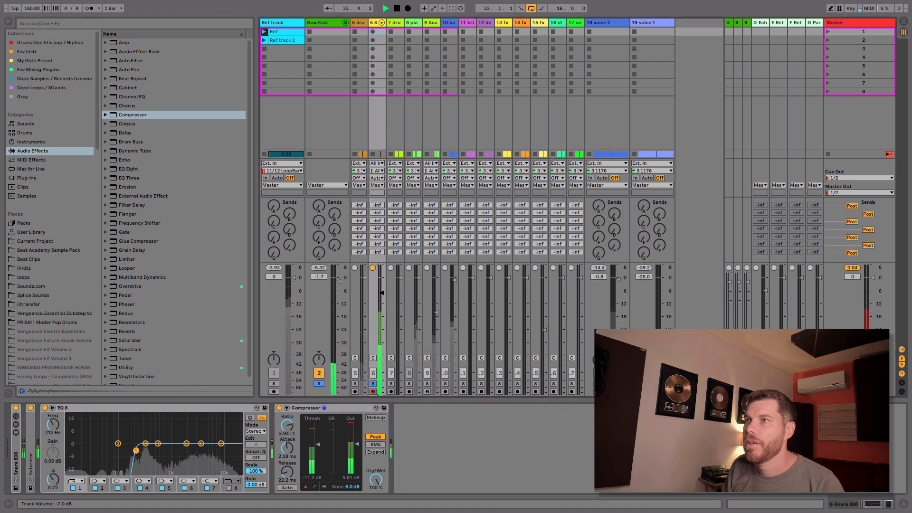
key("space")
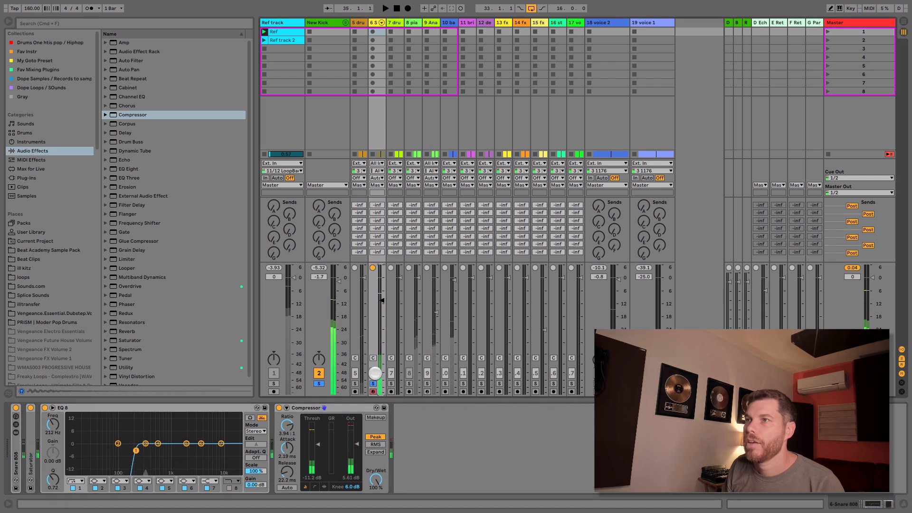
key("space")
left_click_drag(385, 297, 384, 306)
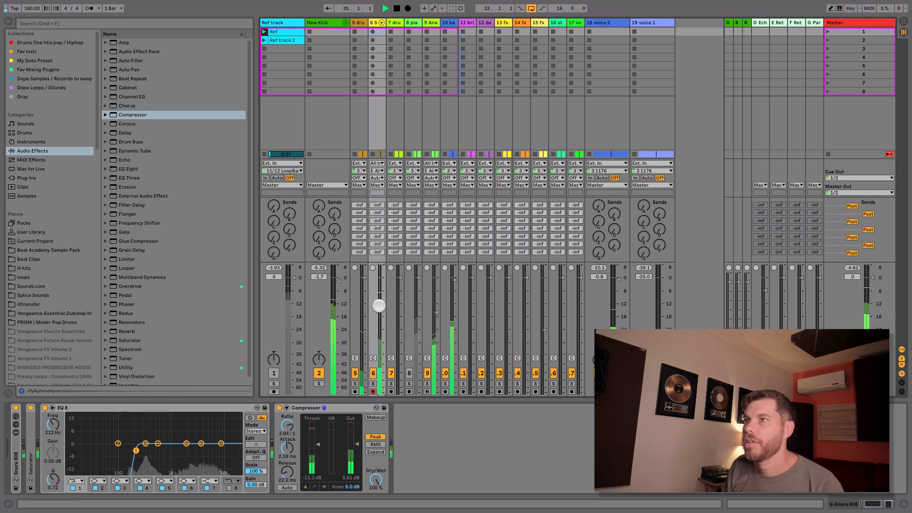
left_click_drag(364, 272, 364, 268)
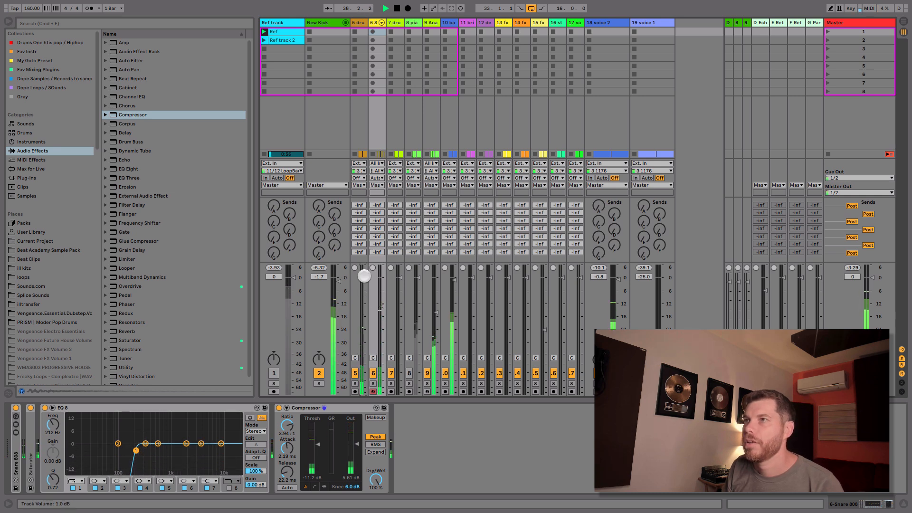
left_click_drag(383, 309, 379, 312)
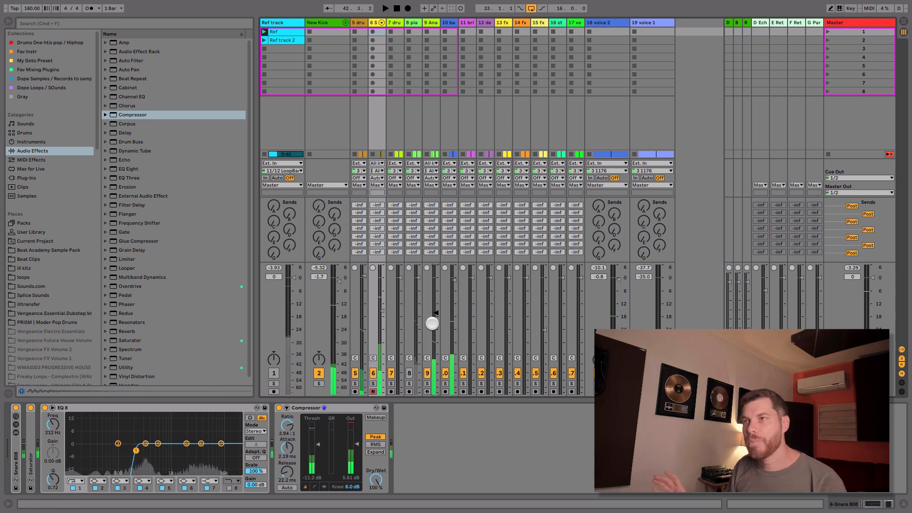
Step: Unfold the New Kick group, deactivate Kick-808, Snare 808 and Analog, activate the piano track, and play the original sounds for comparison
key("space")
left_click(346, 24)
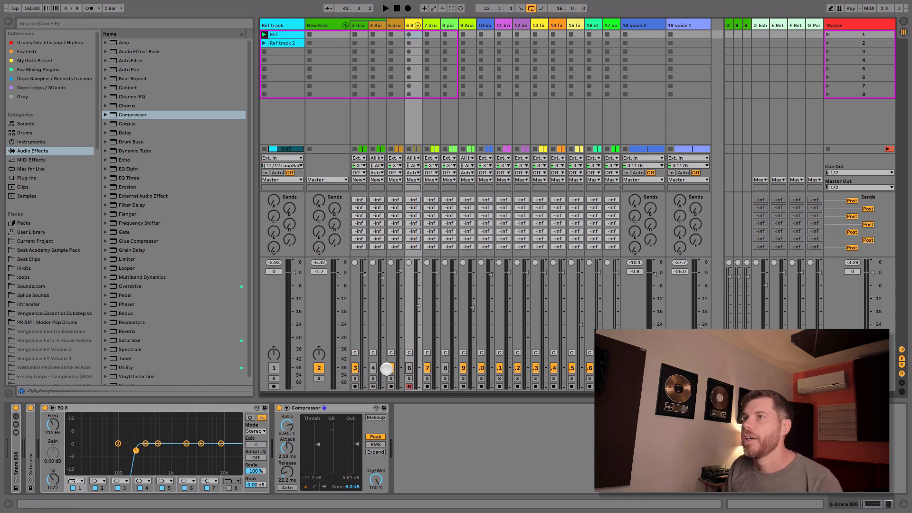
left_click(445, 369)
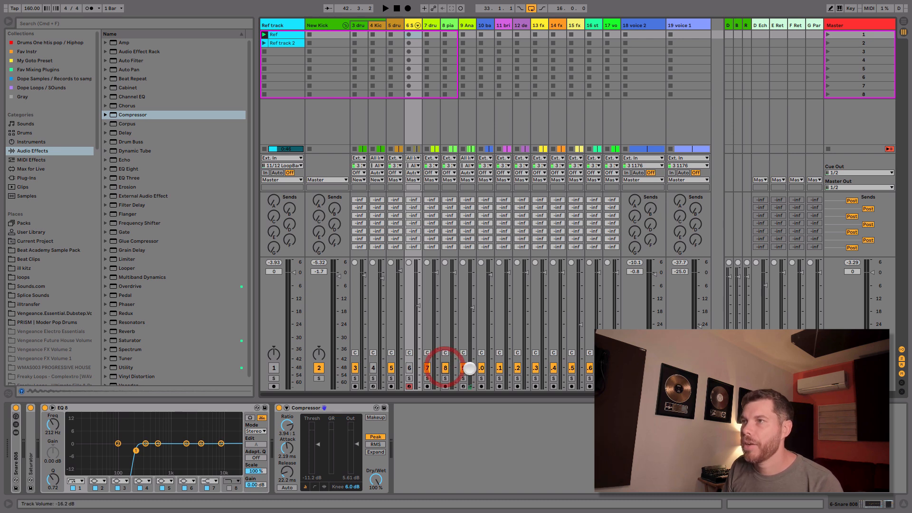
key("space")
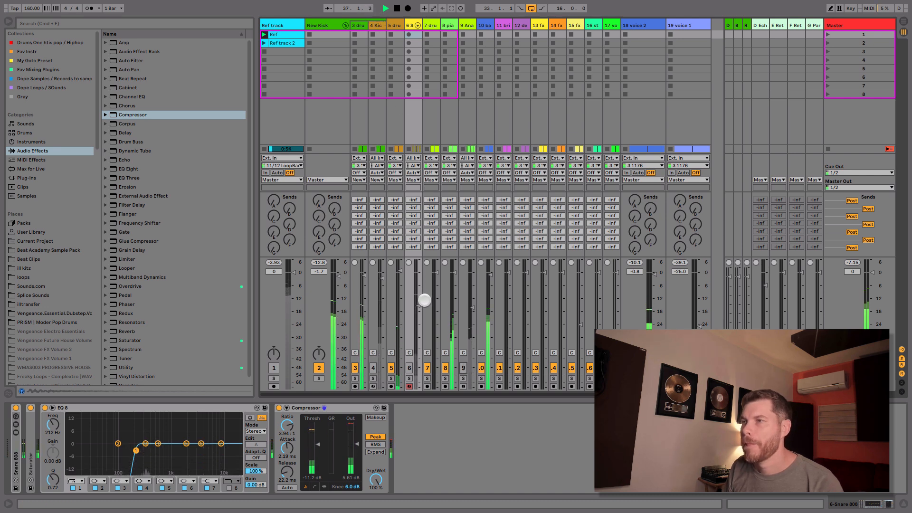
key("space")
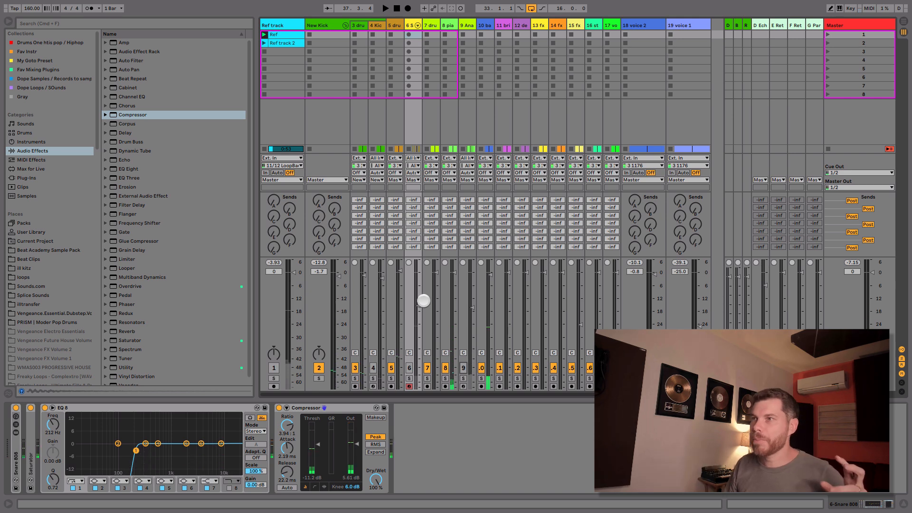
Step: Reactivate Kick-808, Snare 808 and Analog, mute the piano, and lower the Snare 808 volume to -19.3 dB during playback
left_click(373, 368)
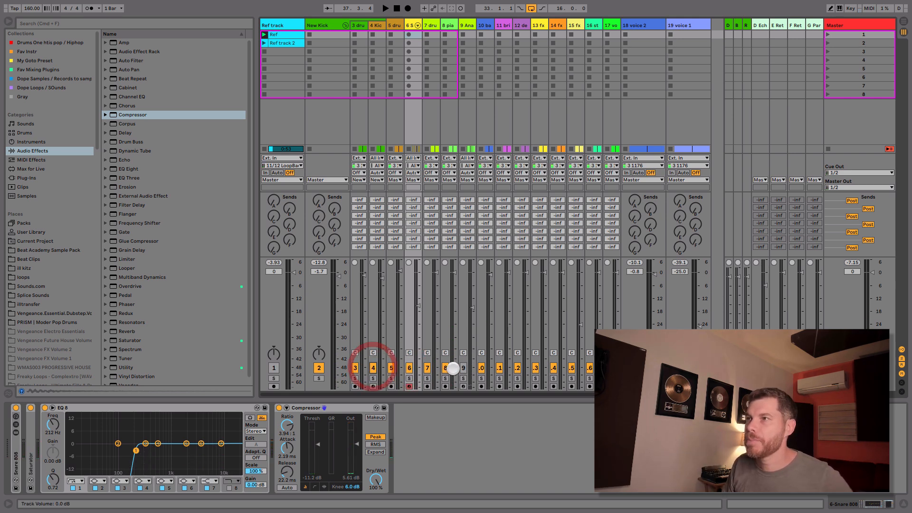
left_click(463, 367)
key("space")
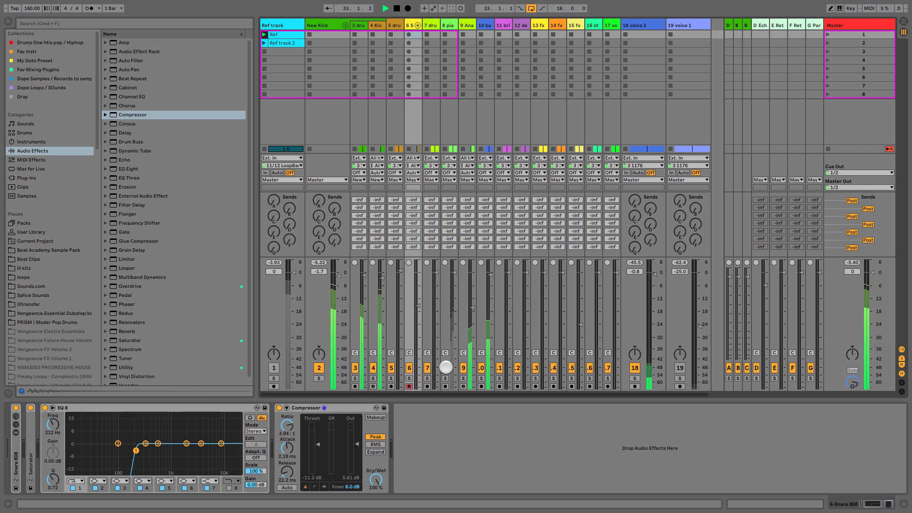
left_click_drag(418, 305, 419, 313)
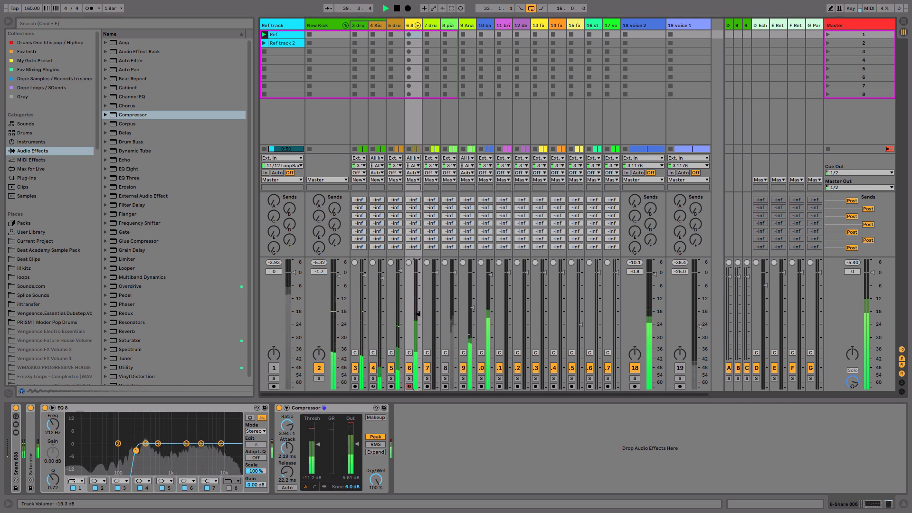
left_click(345, 25)
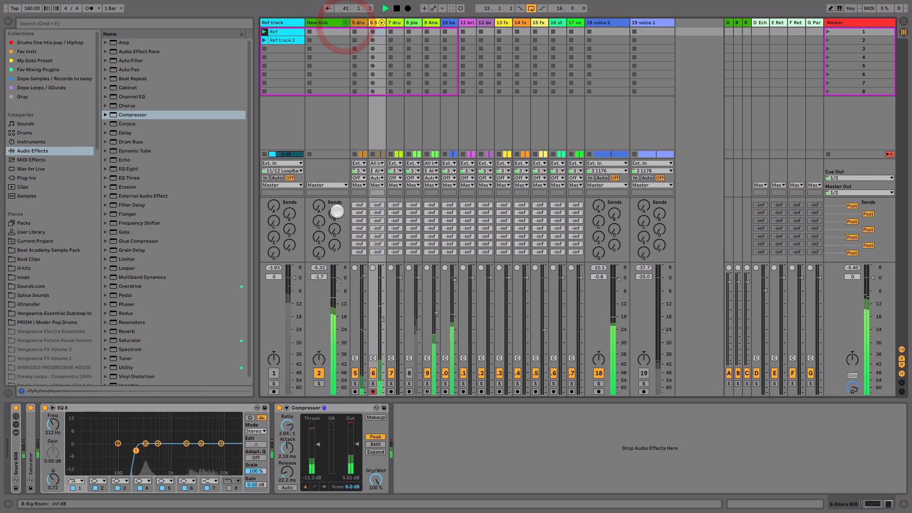
Step: Solo the Snare 808 track, collapse its Compressor and EQ Eight, and add a Chorus at the end of the chain
left_click(374, 387)
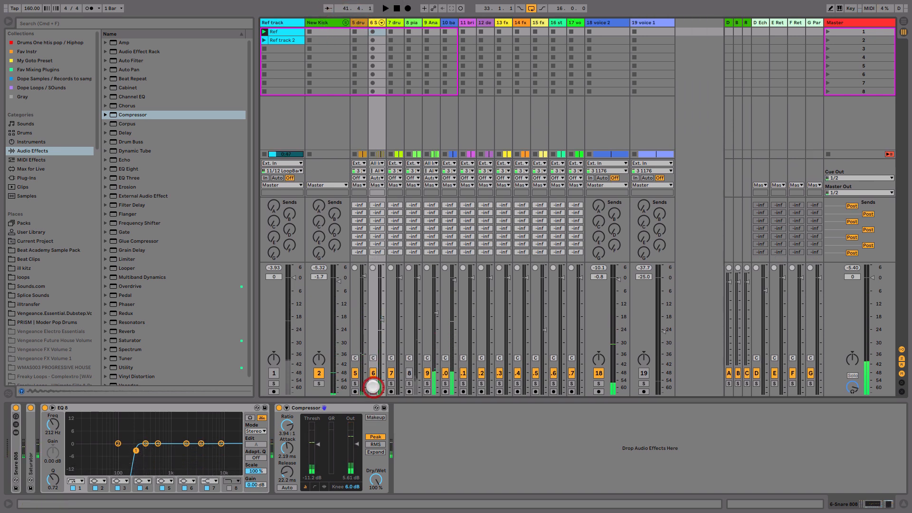
double_click(363, 407)
double_click(218, 407)
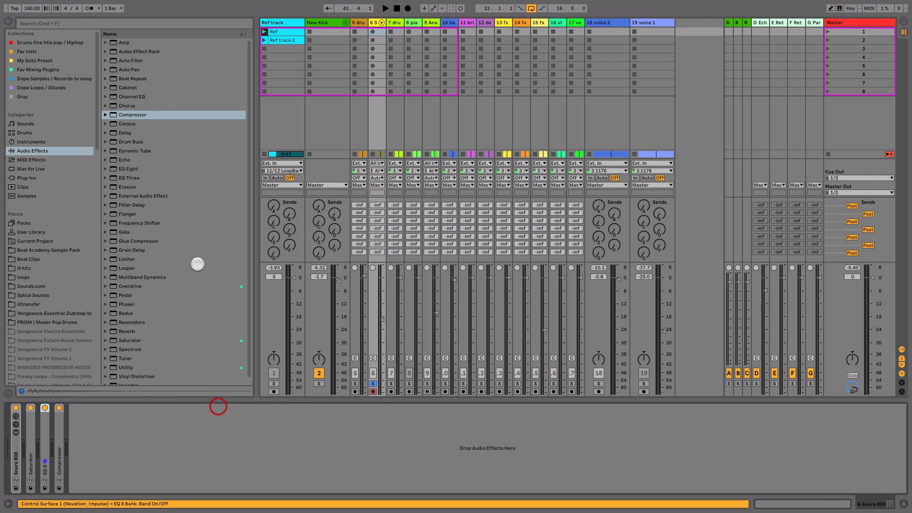
left_click_drag(126, 105, 122, 450)
Step: Set the snare Chorus's Dry/Wet to 36% and the Snare 808 volume to -18.0 dB, listening soloed and in the full mix
key("space")
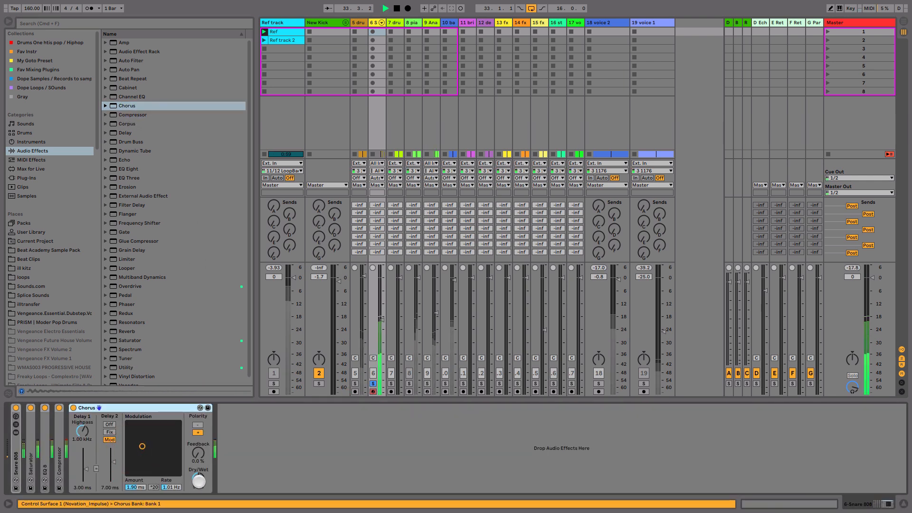
left_click_drag(199, 481, 198, 482)
key("space")
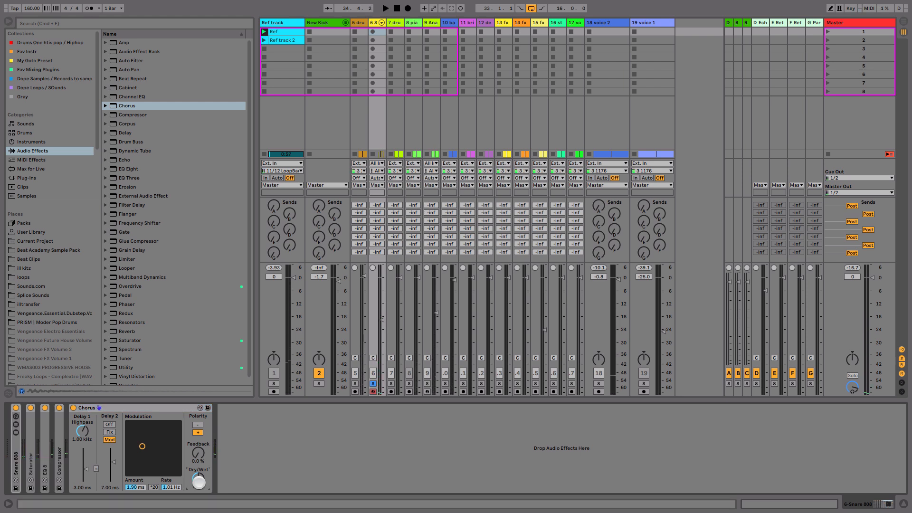
left_click(373, 384)
key("space")
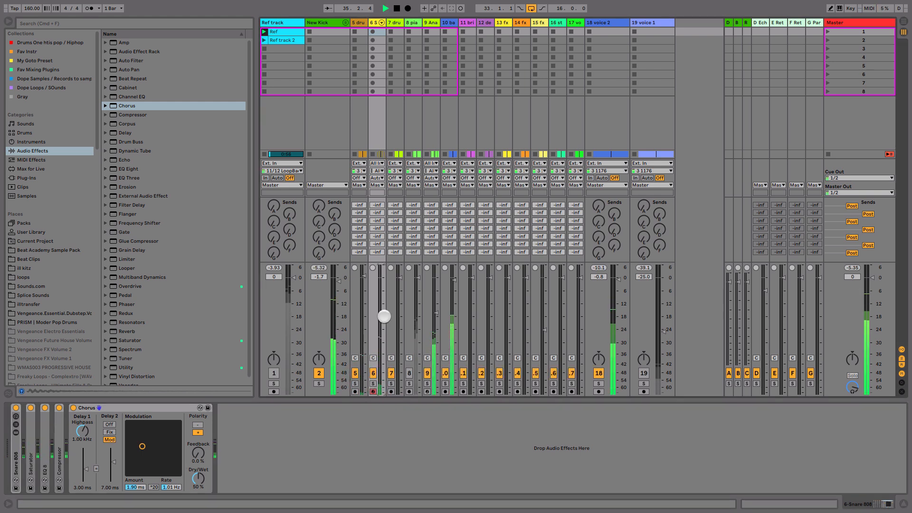
left_click_drag(198, 479, 198, 486)
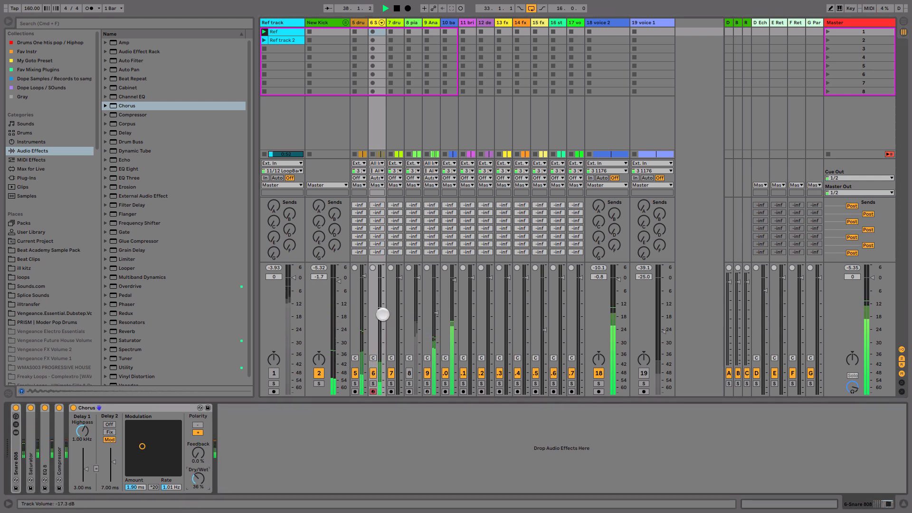
left_click(357, 25)
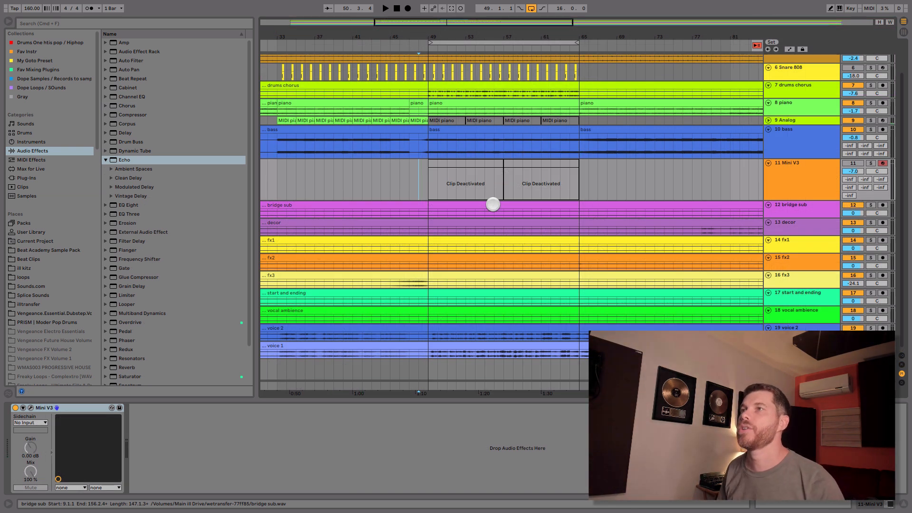
Step: Play the section from bar 49, unfold the Analog track, and reactivate its four MIDI piano clips in bars 49 to 65
key("space")
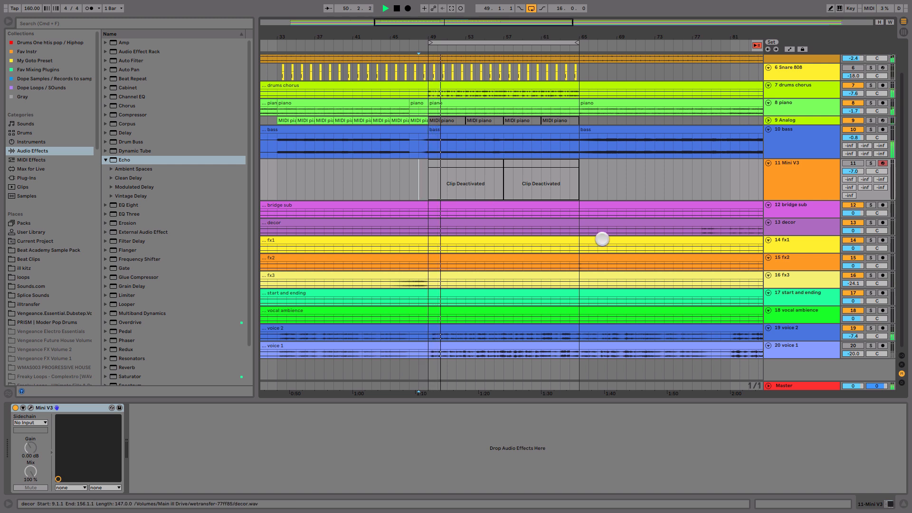
left_click_drag(901, 200, 898, 160)
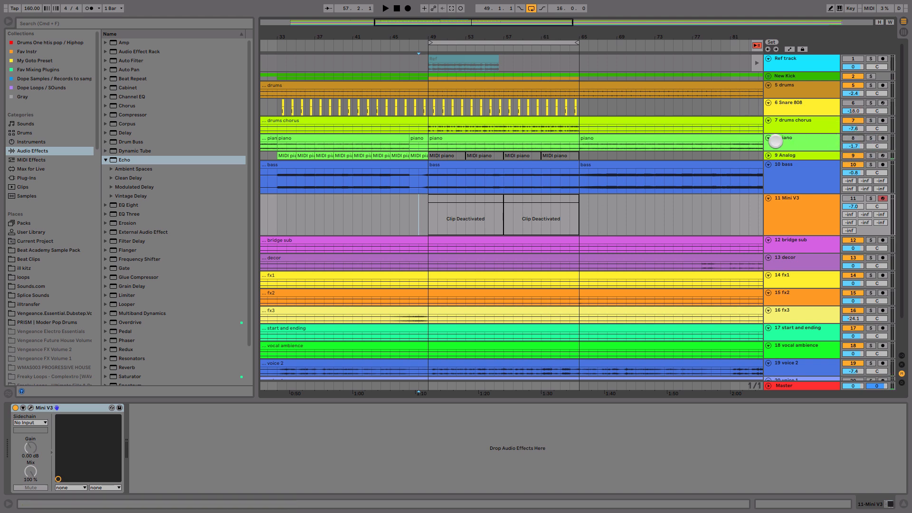
left_click(768, 155)
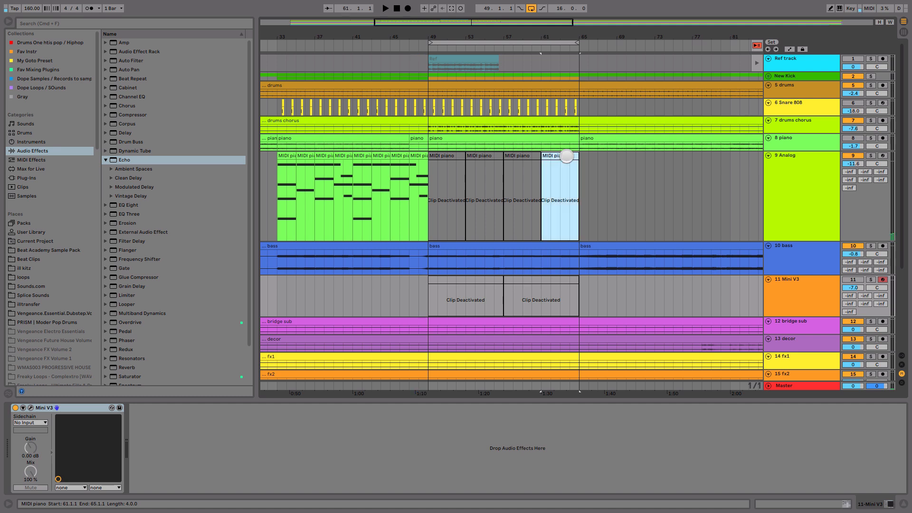
left_click(566, 156)
left_click(444, 158, "shift")
key("0")
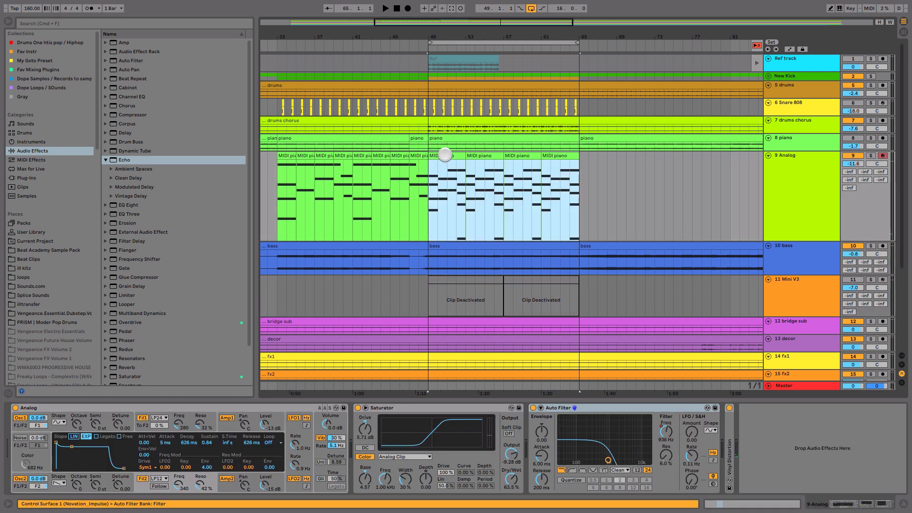
Step: Activate the Snare 808 track and the Kick-808 track inside the New Kick group, leaving the group folded
left_click(555, 279)
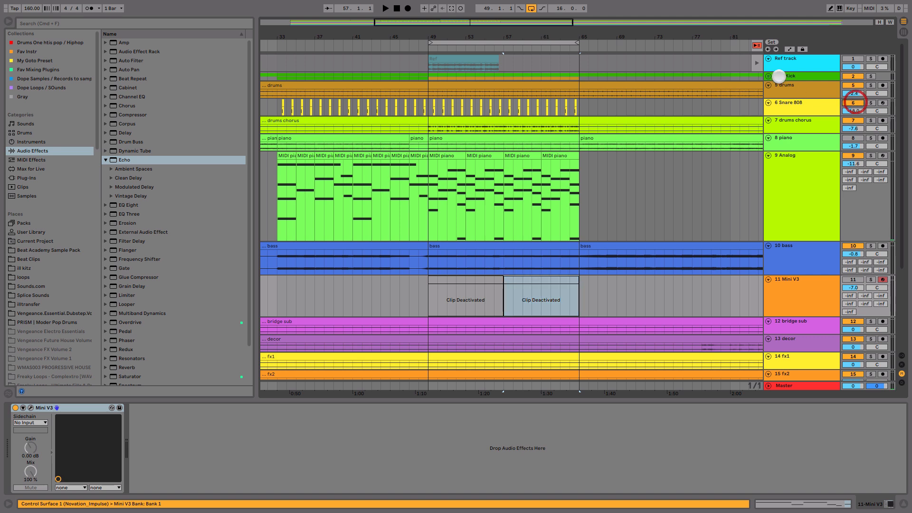
left_click(768, 76)
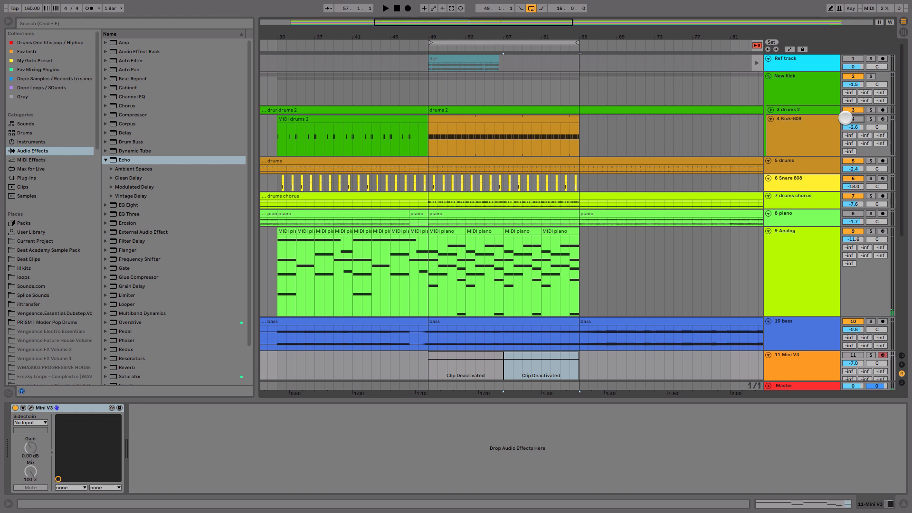
left_click(855, 117)
left_click(770, 76)
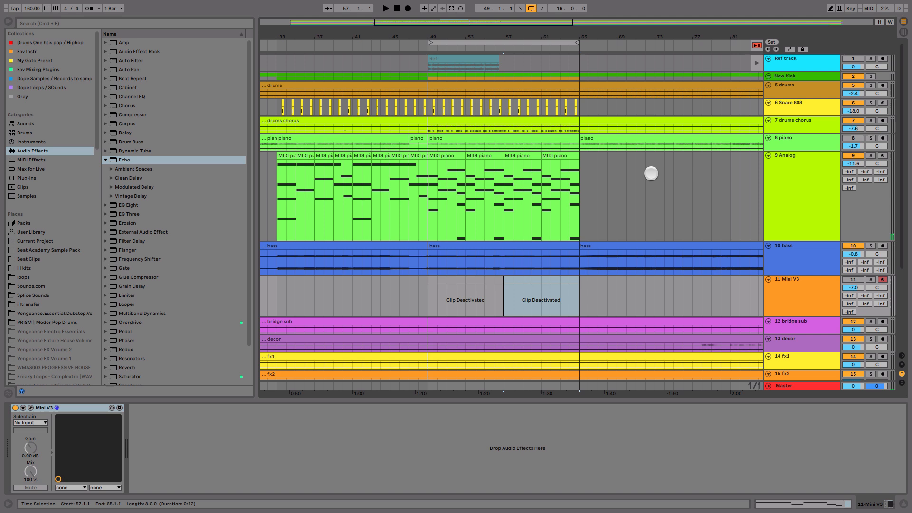
Step: Play the mix from bar 49 and show the automation of the Analog track's Auto Filter Frequency
left_click(430, 198)
key("space")
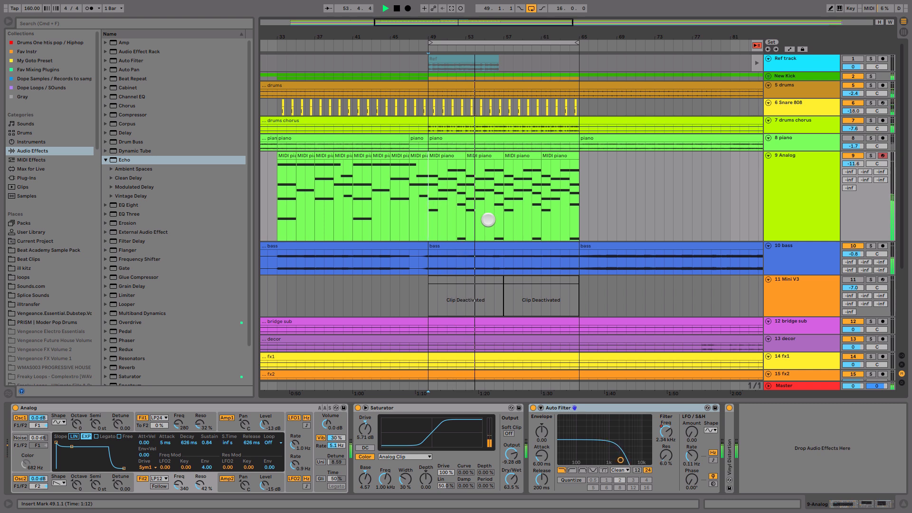
key("space")
right_click(667, 428)
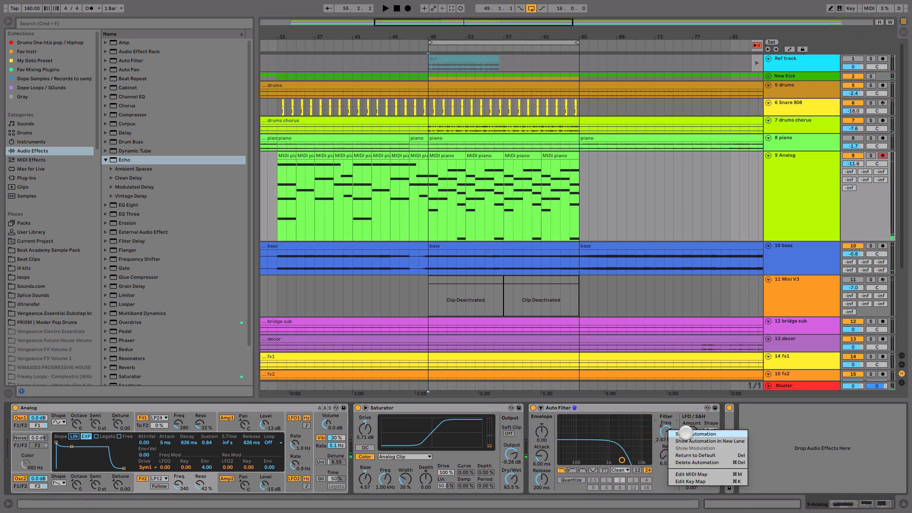
left_click(684, 374)
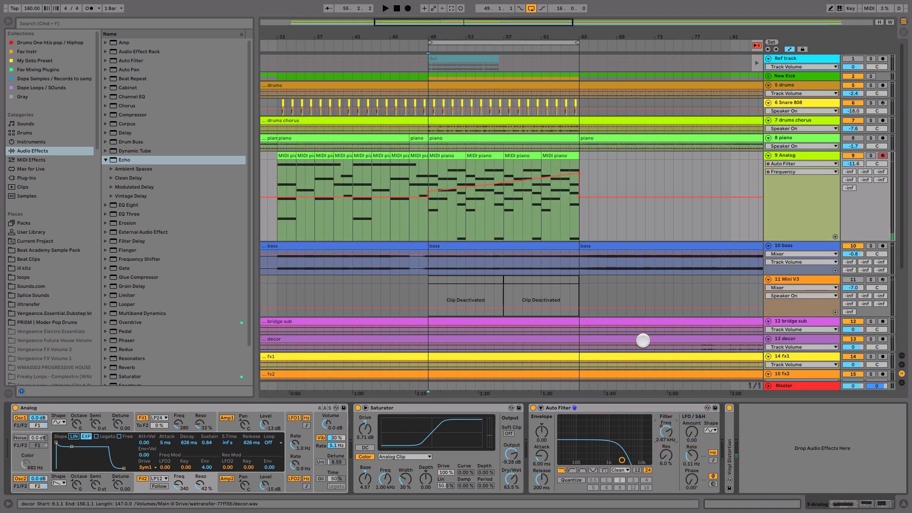
Step: Solo the Analog track and audition its rising Auto Filter Frequency automation from bar 49 towards bar 65
left_click(871, 154)
left_click(446, 192)
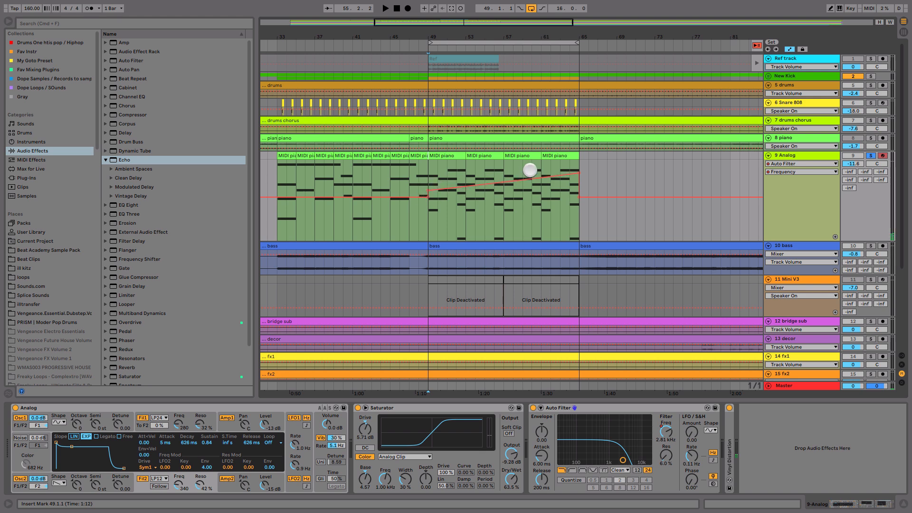
left_click(649, 406)
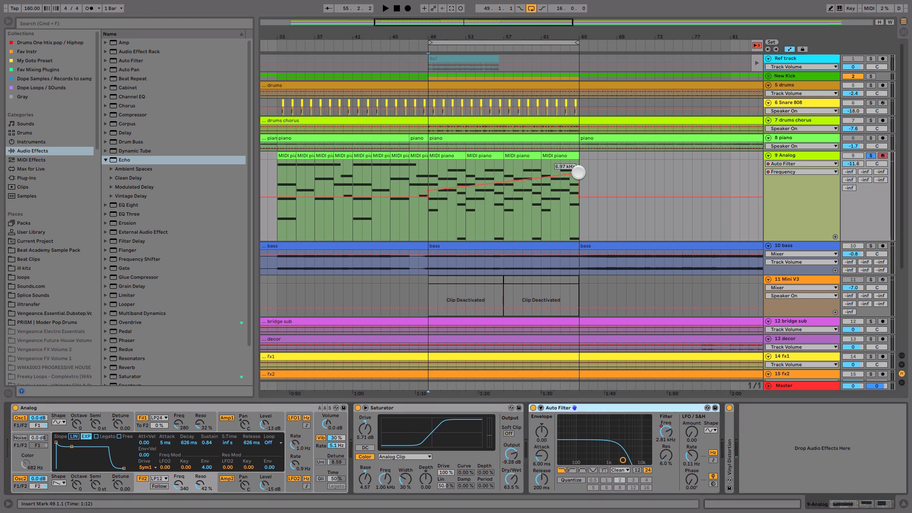
left_click_drag(578, 172, 579, 170)
left_click(428, 220)
key("space")
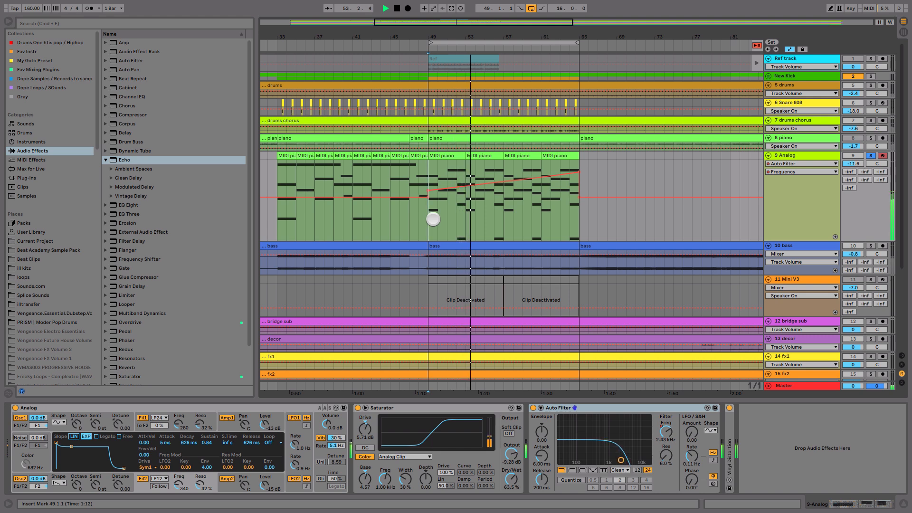
Step: Return to the Session mixer and set the voice 2 track's volume to -6.5 dB
key("Tab")
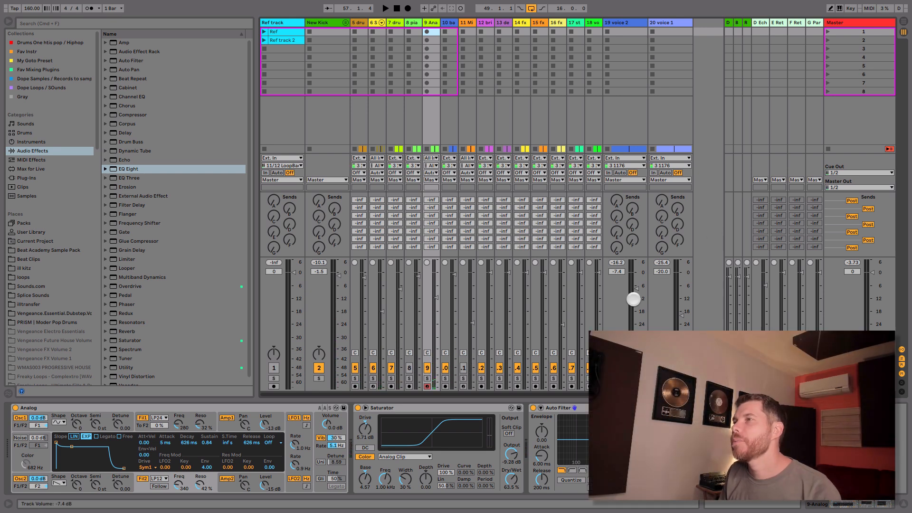
left_click_drag(637, 300, 639, 286)
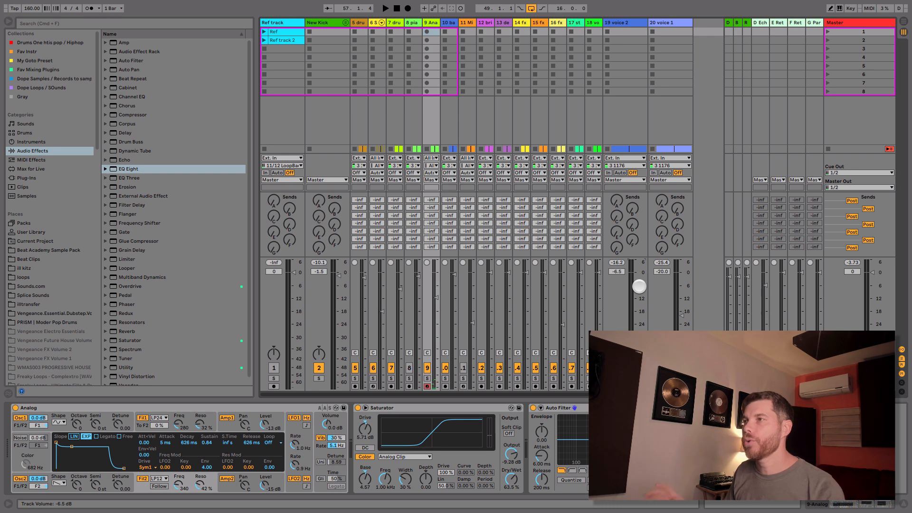
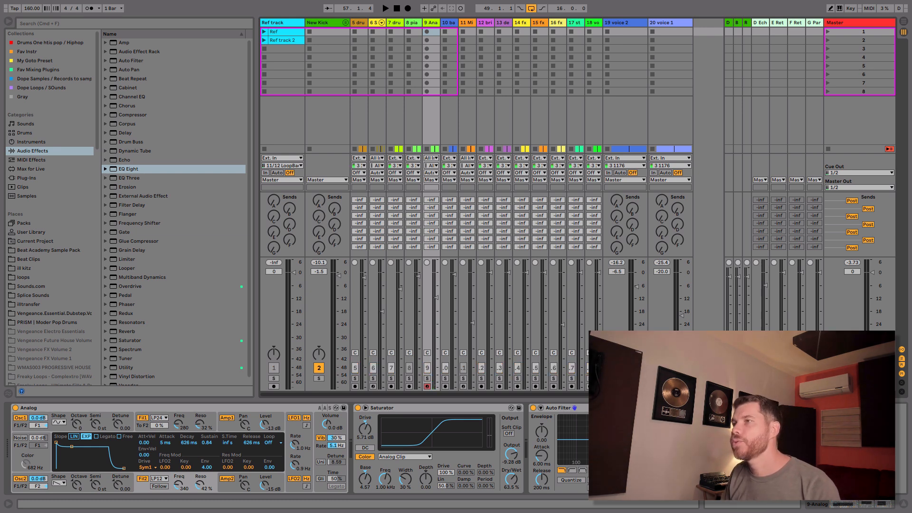
Step: Load Waves Tune Real-Time Mono from the Fav Mixing Plugins collection onto the voice 2 track
left_click(622, 23)
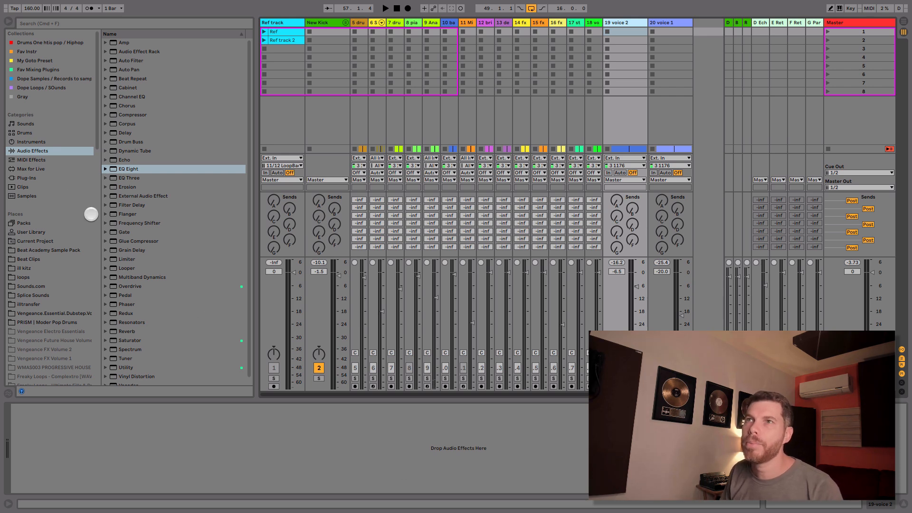
left_click(48, 67)
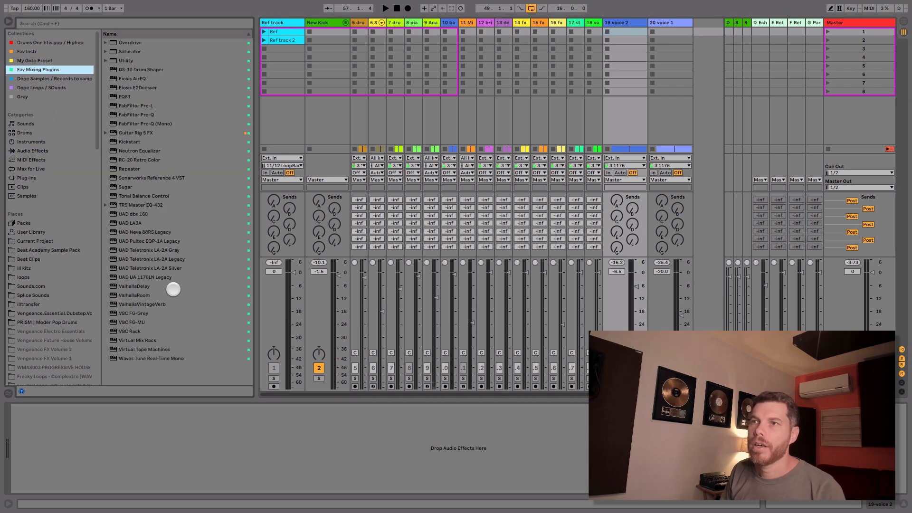
left_click(164, 359)
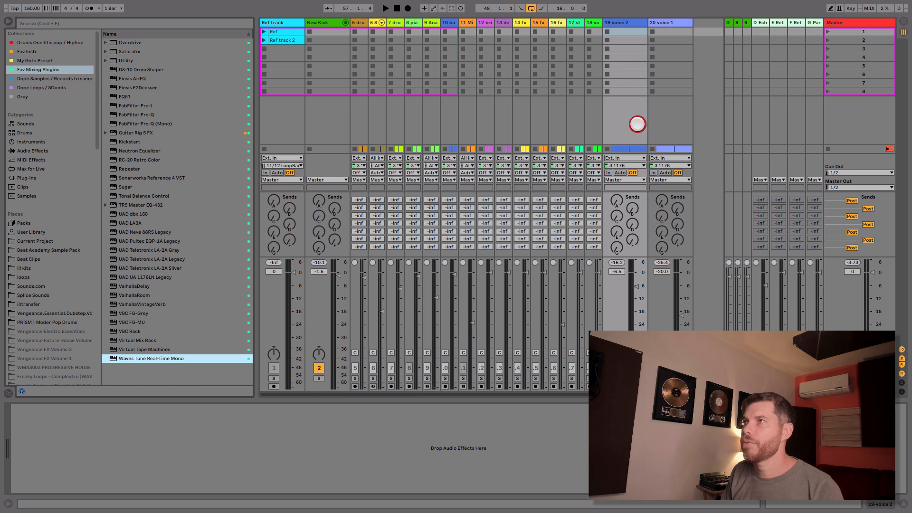
left_click_drag(638, 124, 638, 124)
left_click_drag(326, 247, 349, 208)
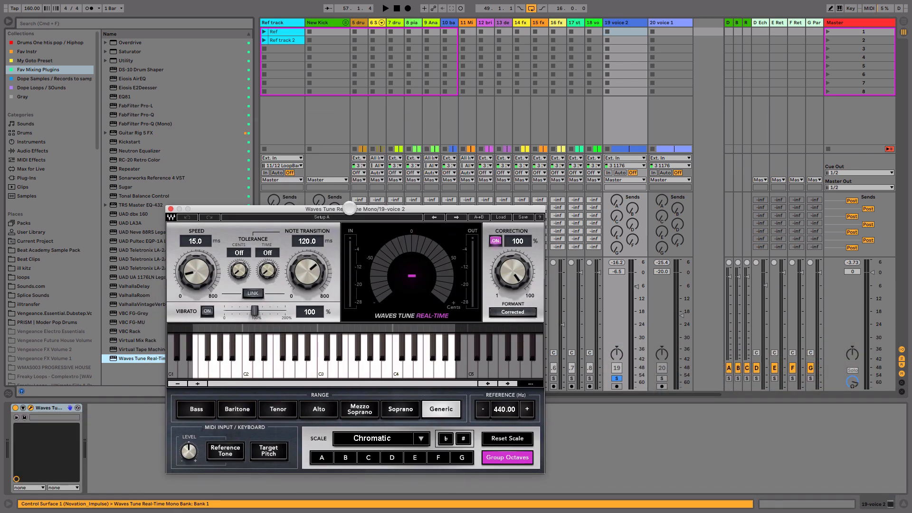
Step: Enable the Reference Tone in Waves Tune and audition keyboard notes around A2 and C#3 to identify the song's key
left_click(222, 455)
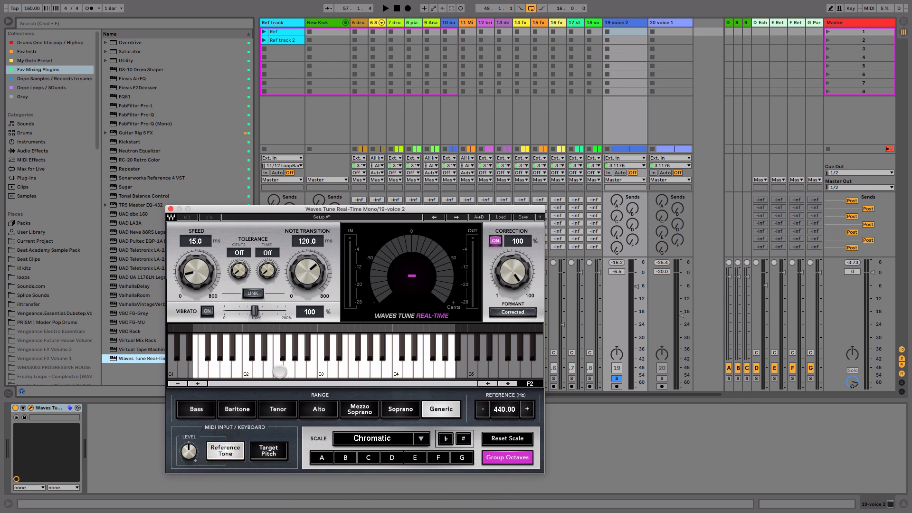
left_click(300, 367)
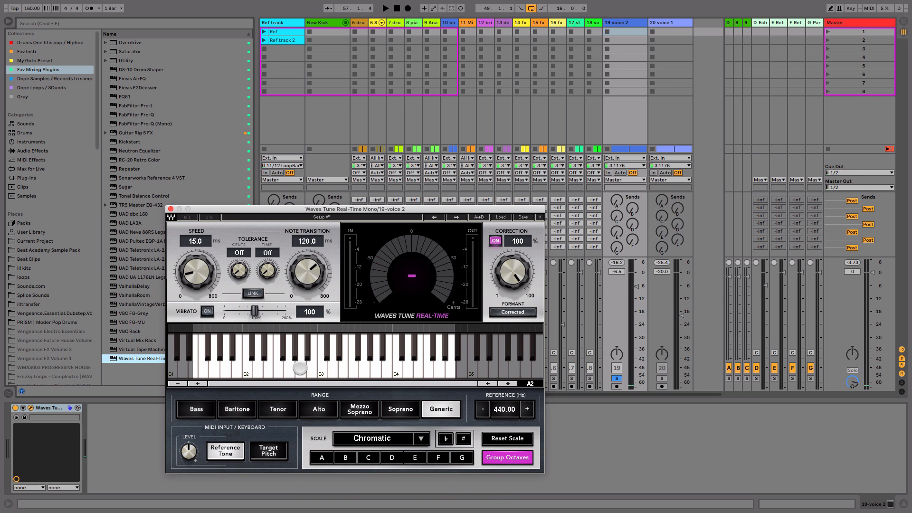
left_click(300, 368)
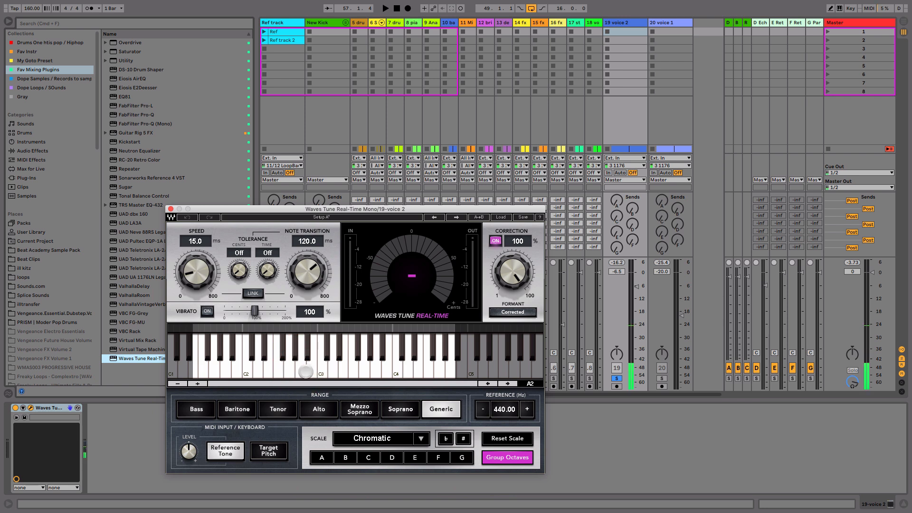
left_click(302, 373)
left_click(323, 368)
left_click(346, 370)
left_click(342, 369)
left_click(302, 369)
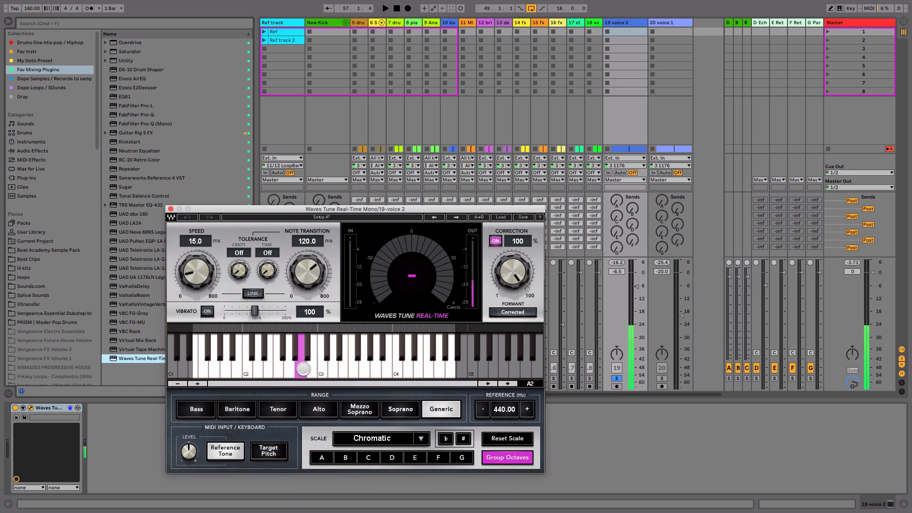
left_click(302, 369)
left_click(325, 354)
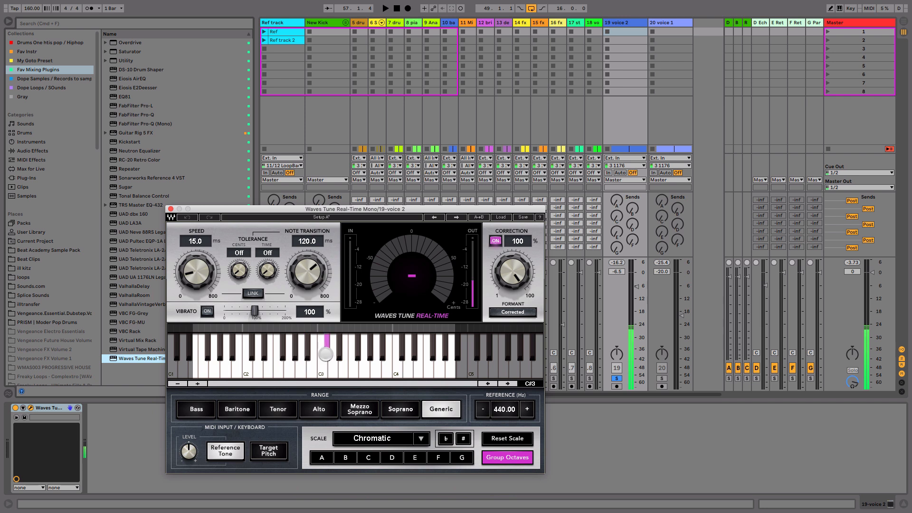
left_click(340, 364)
left_click(298, 369)
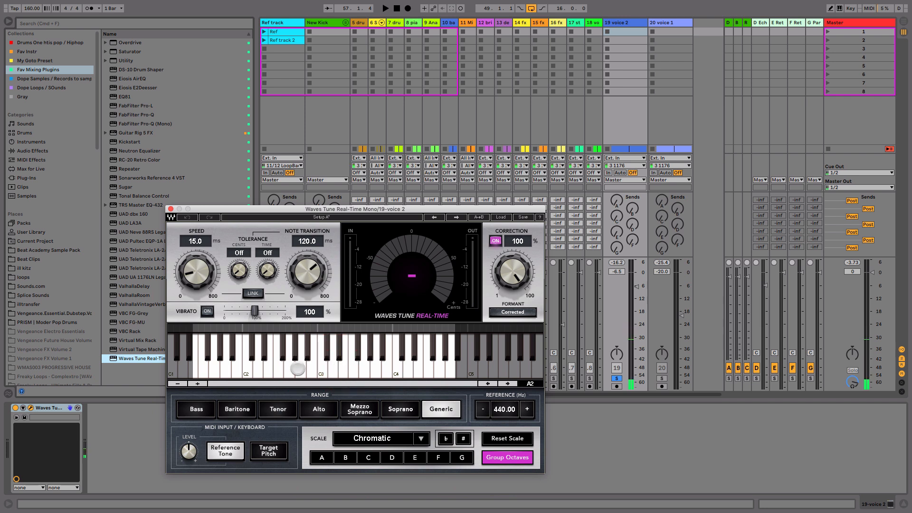
Step: Turn off the Reference Tone and set the tuning scale to A Natural Minor
left_click(322, 458)
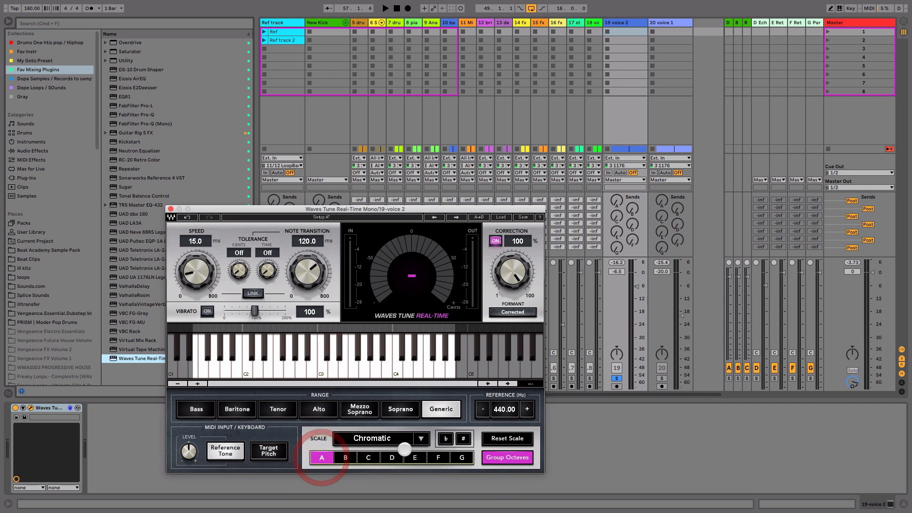
left_click(240, 447)
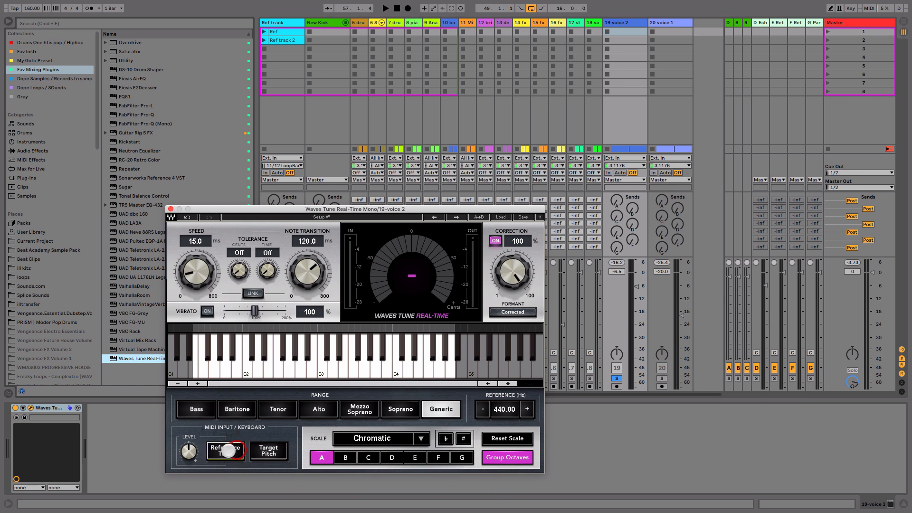
left_click(420, 439)
left_click(449, 481)
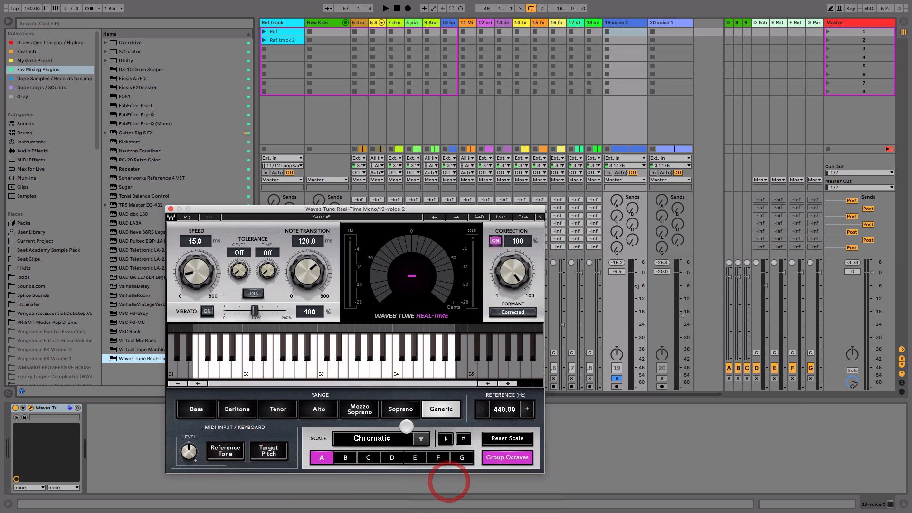
Step: Play the soloed voice 2 and set Waves Tune's speed to 18.8 ms and note transition to 29.3 ms
key("space")
left_click_drag(316, 269, 312, 278)
key("space")
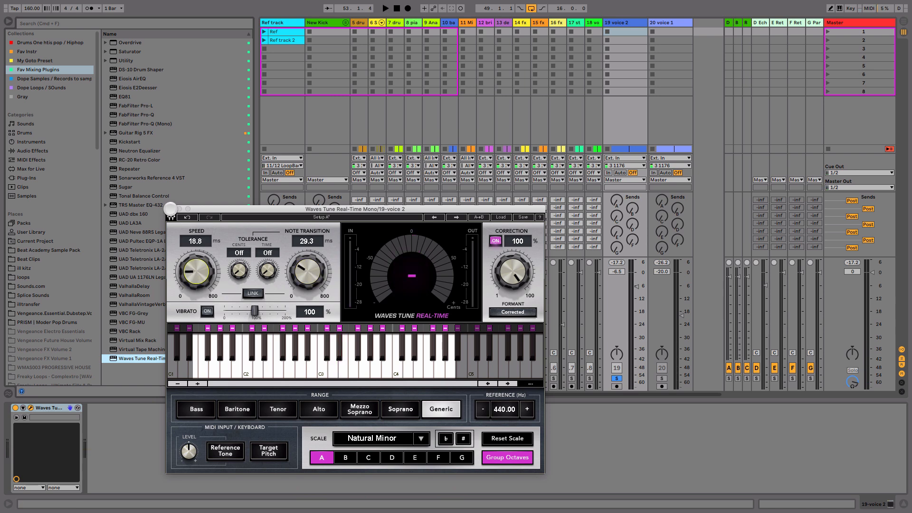
left_click(170, 209)
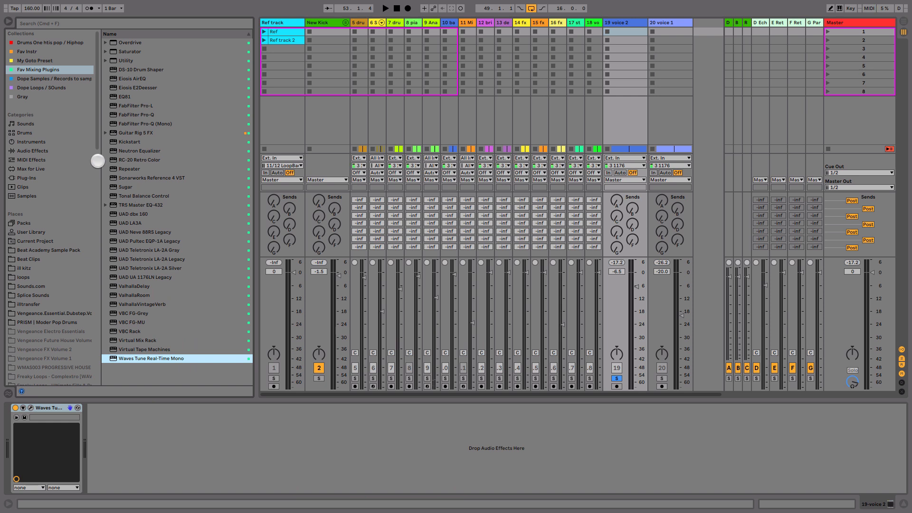
Step: Insert a Gate before Waves Tune with floor -inf dB, threshold -36.6 dB, hold 58.1 ms and release 46.2 ms
left_click(34, 150)
left_click_drag(124, 232, 6, 452)
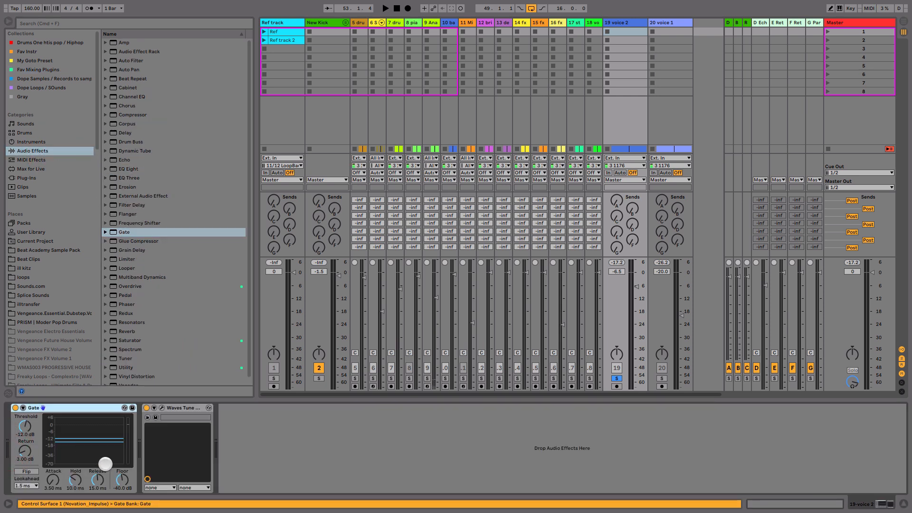
left_click_drag(123, 481, 124, 489)
left_click_drag(30, 422, 27, 427)
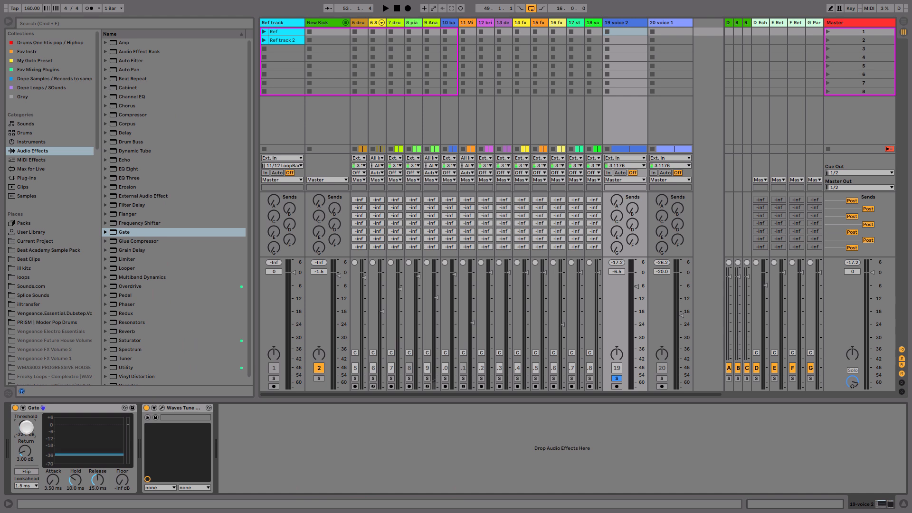
key("space")
left_click_drag(26, 428, 27, 430)
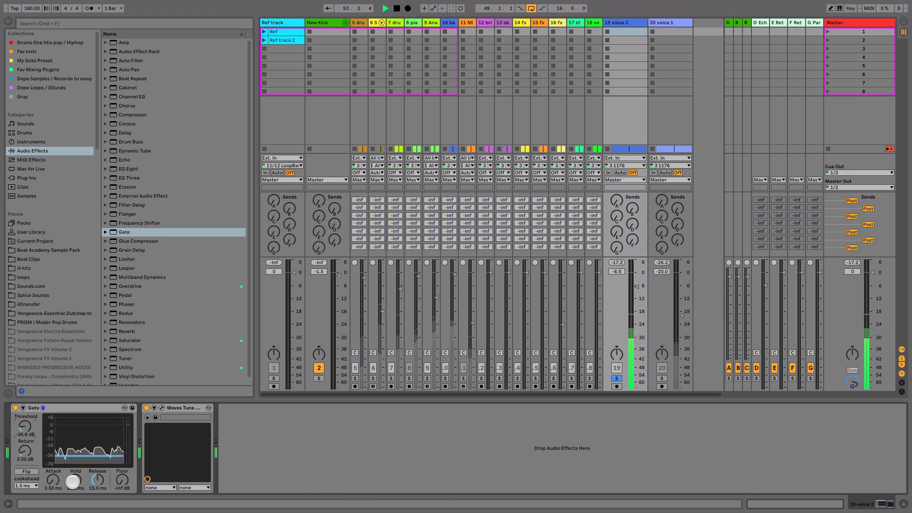
left_click_drag(75, 481, 75, 473)
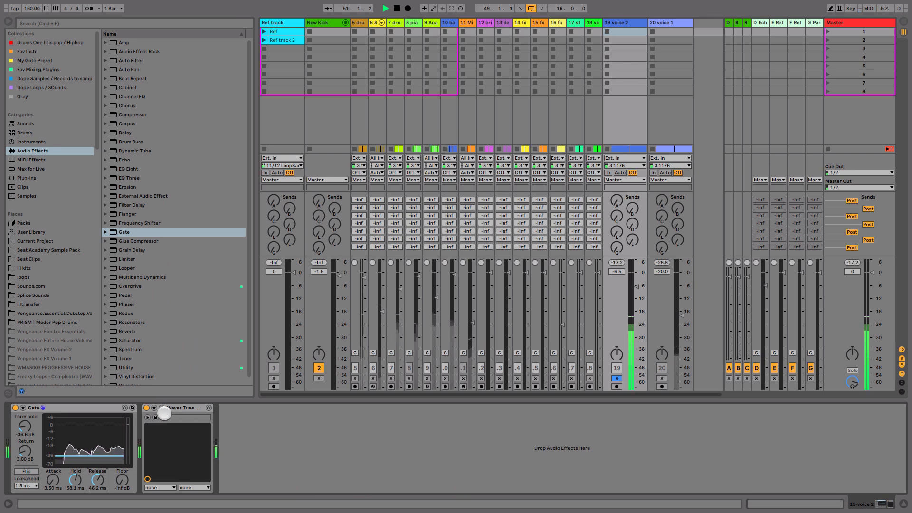
Step: Refine Waves Tune to speed 21.9 ms and note transition 31.4 ms, and the Gate to hold 73.3 ms and threshold -34.6 dB
left_click(162, 407)
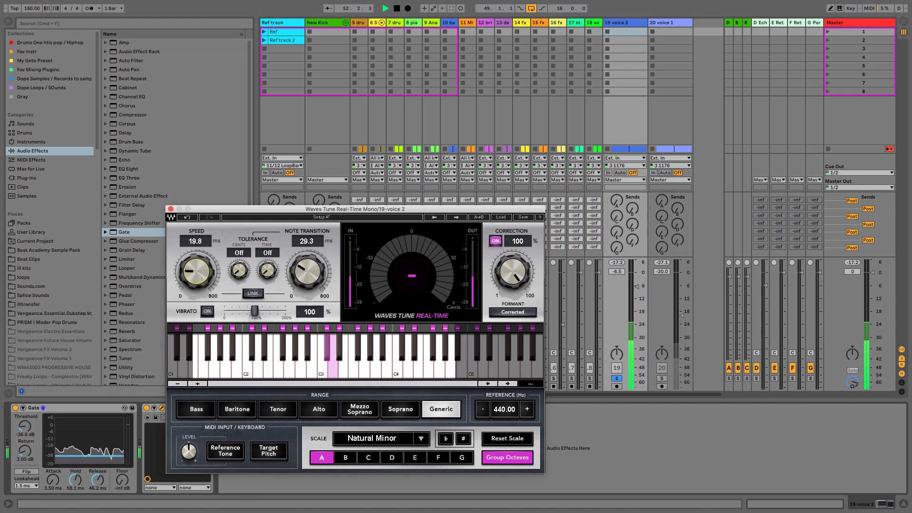
left_click_drag(307, 277, 307, 274)
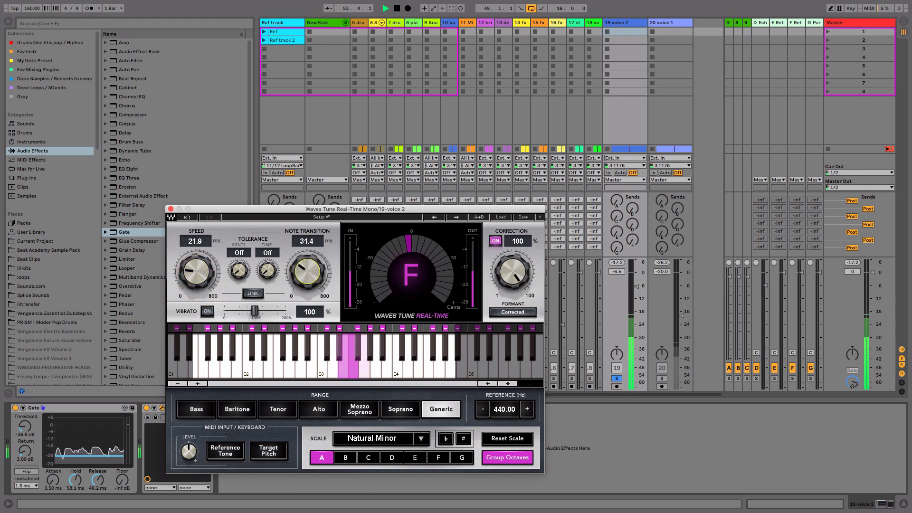
left_click(170, 209)
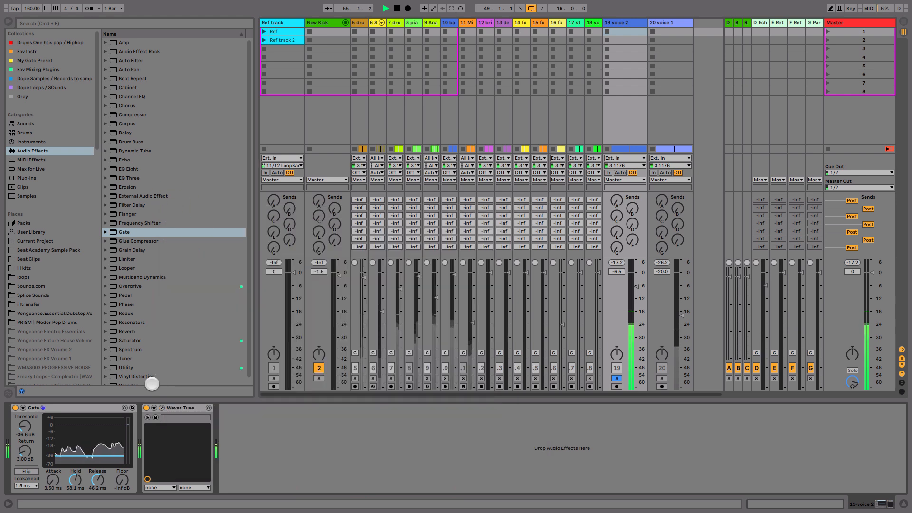
left_click_drag(84, 470, 78, 479)
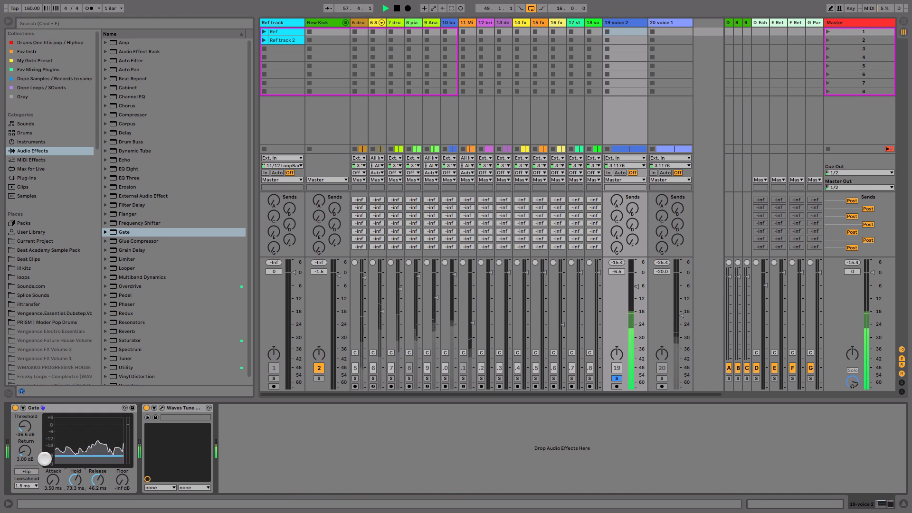
left_click_drag(25, 427, 25, 423)
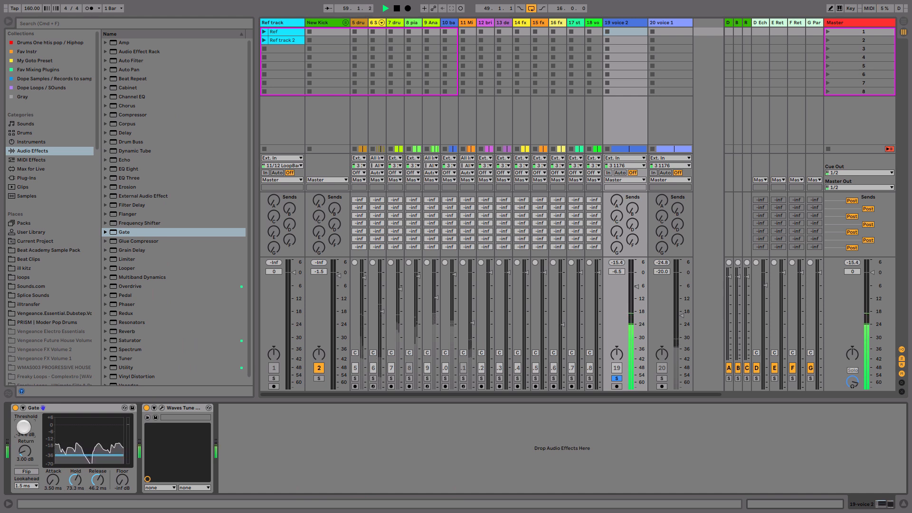
Step: Set Waves Tune's note transition to 35.1 ms, speed to 24.1 ms and correction to 86%, and close its window
left_click(162, 406)
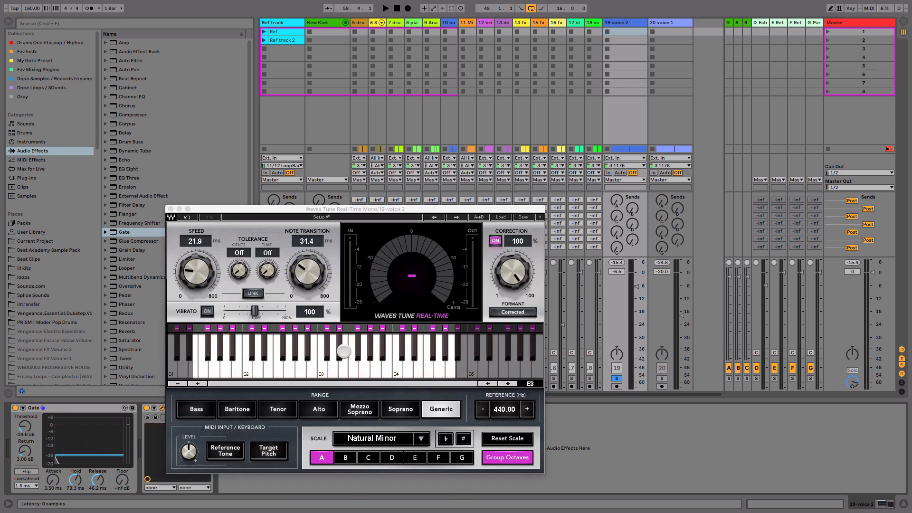
left_click_drag(308, 275, 309, 275)
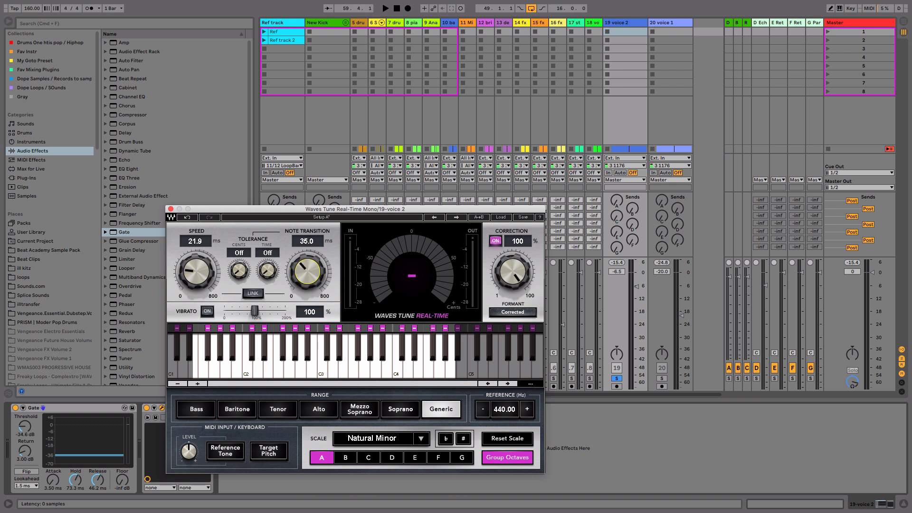
left_click_drag(195, 272, 196, 268)
left_click_drag(527, 266, 527, 272)
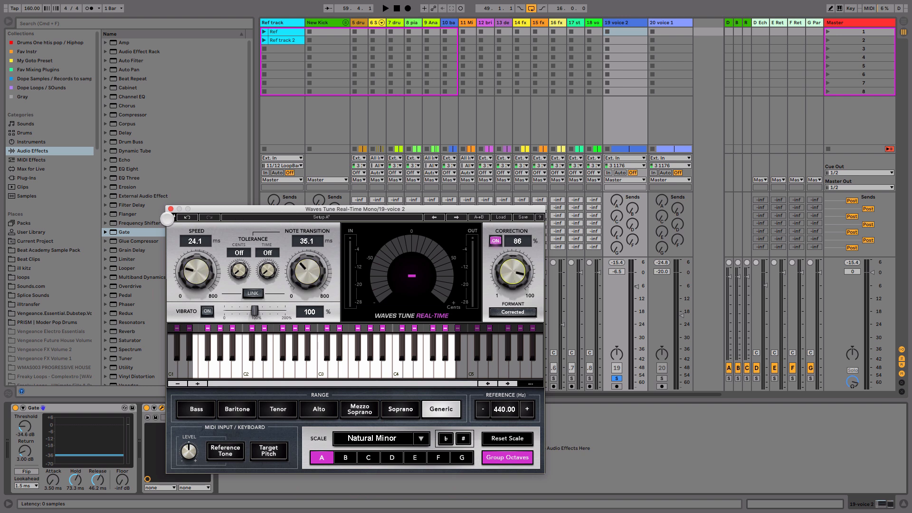
left_click(171, 209)
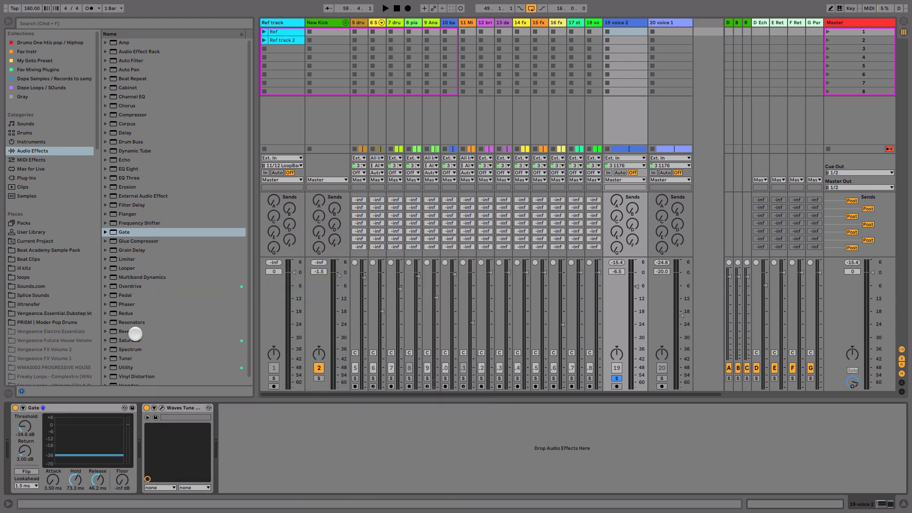
Step: Collapse the Gate and Waves Tune devices and add FabFilter Pro-Q (Mono) after them on voice 2
double_click(103, 408)
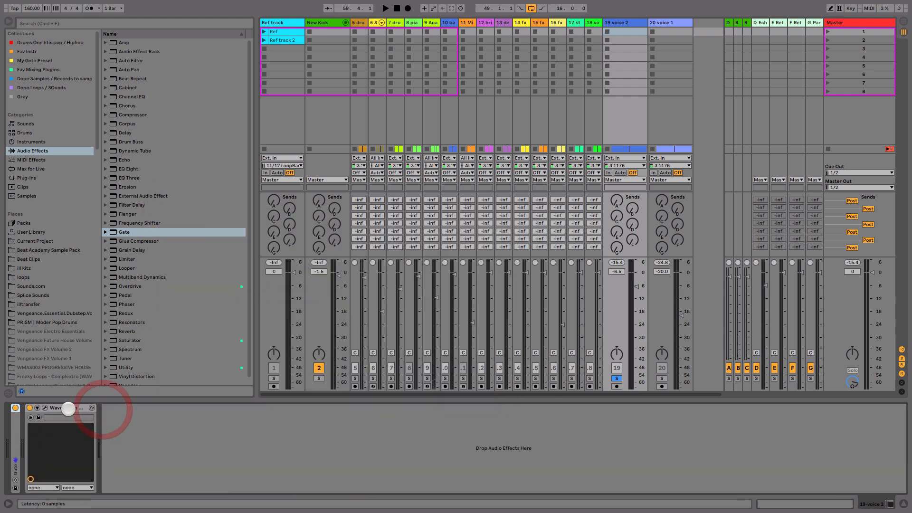
double_click(72, 408)
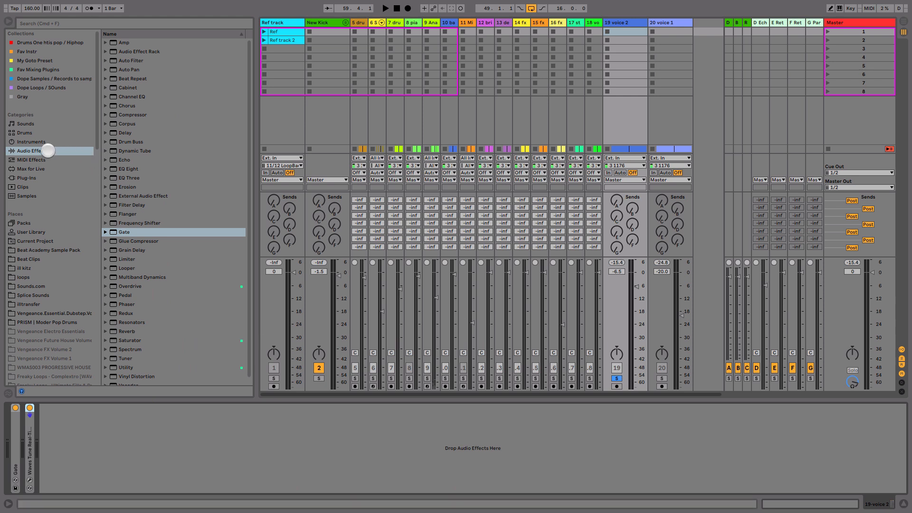
left_click(46, 69)
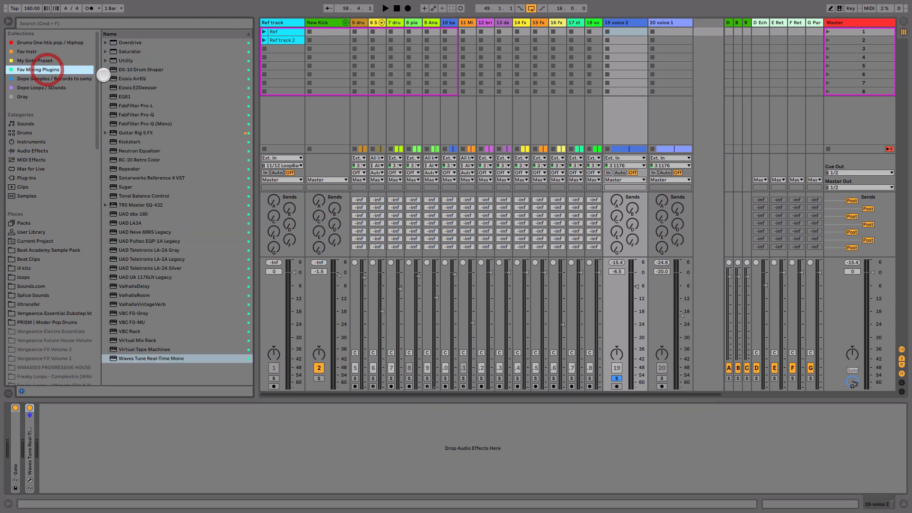
left_click_drag(146, 123, 119, 471)
Step: Add a 24 dB/oct low cut at about 103 Hz and a bell boost of about 2.7 dB near 514 Hz in Pro-Q
key("space")
left_click_drag(195, 303, 272, 305)
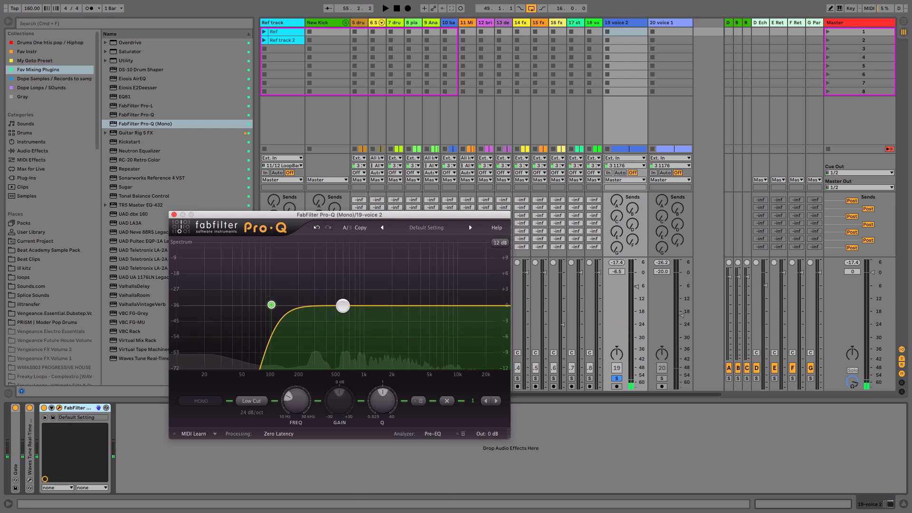
left_click_drag(342, 306, 333, 295)
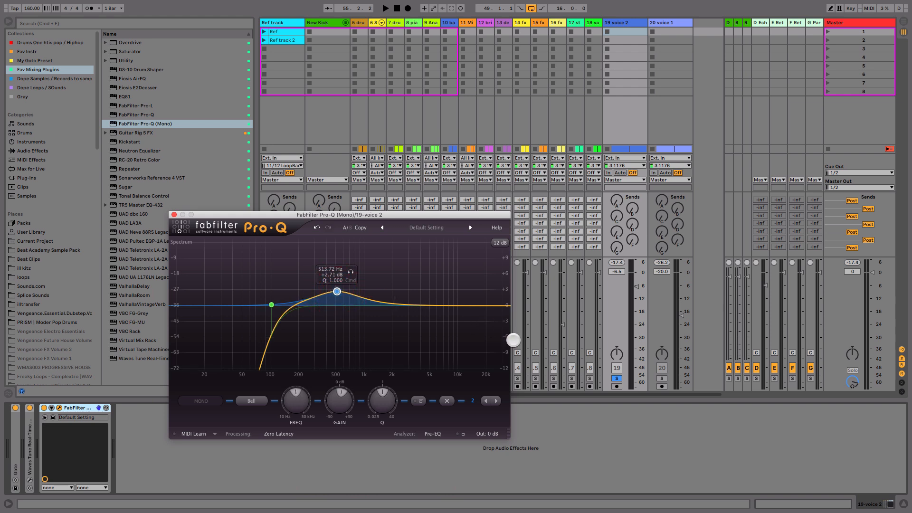
Step: Unsolo voice 2 and, with the full mix playing, change the Pro-Q bell to a cut of about 2.3 dB near 366 Hz
left_click(616, 379)
key("space")
left_click_drag(336, 289, 335, 284)
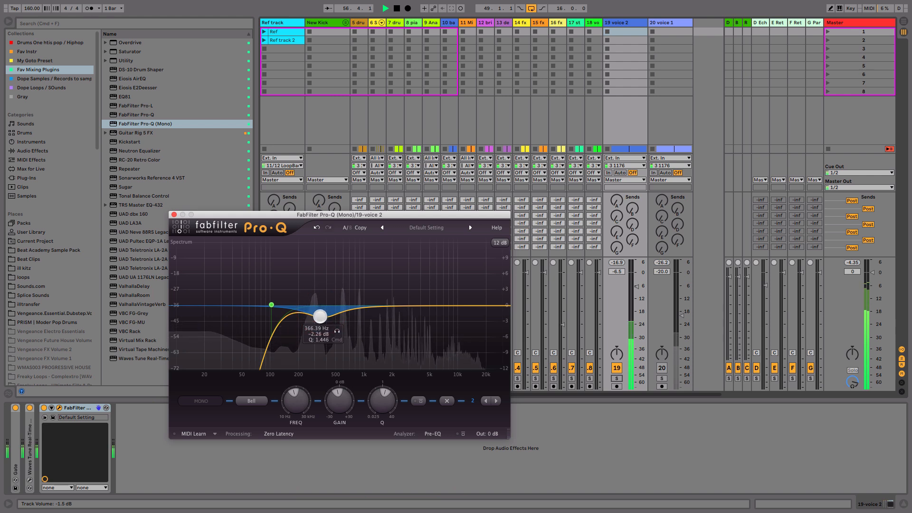
Step: Solo voice 2, add a high-shelf boost near 8 kHz in Pro-Q, and close its window
left_click(617, 379)
left_click(272, 304)
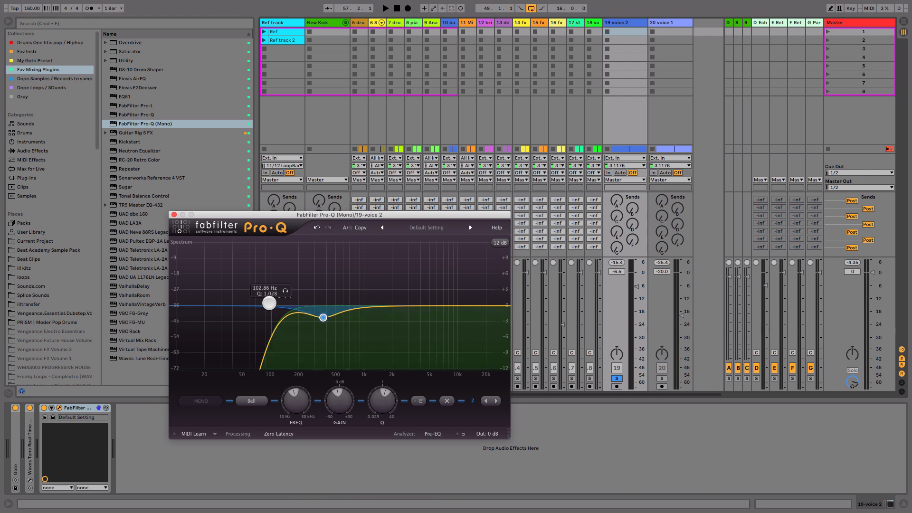
left_click_drag(471, 306, 449, 293)
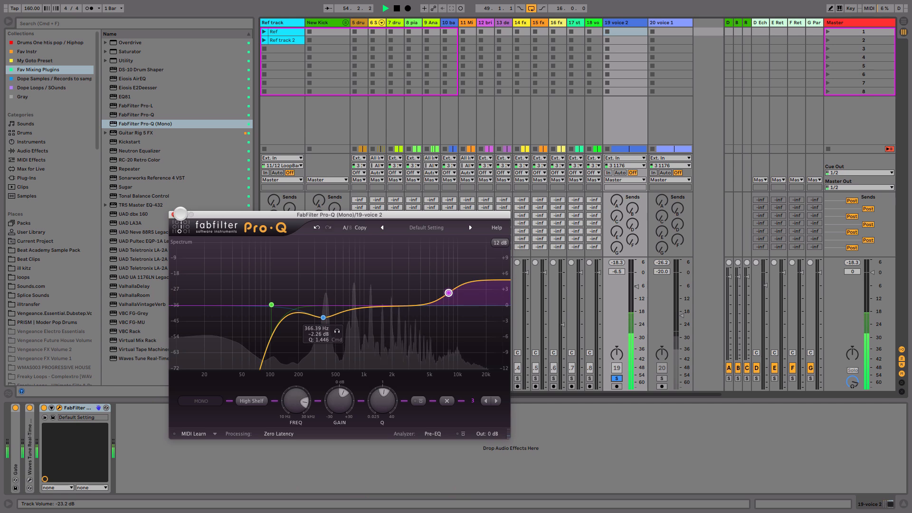
left_click(174, 214)
Step: Add Eiosis E2Deesser after Pro-Q on voice 2 and load the Classic HiCut Split Band preset
left_click_drag(137, 87, 158, 449)
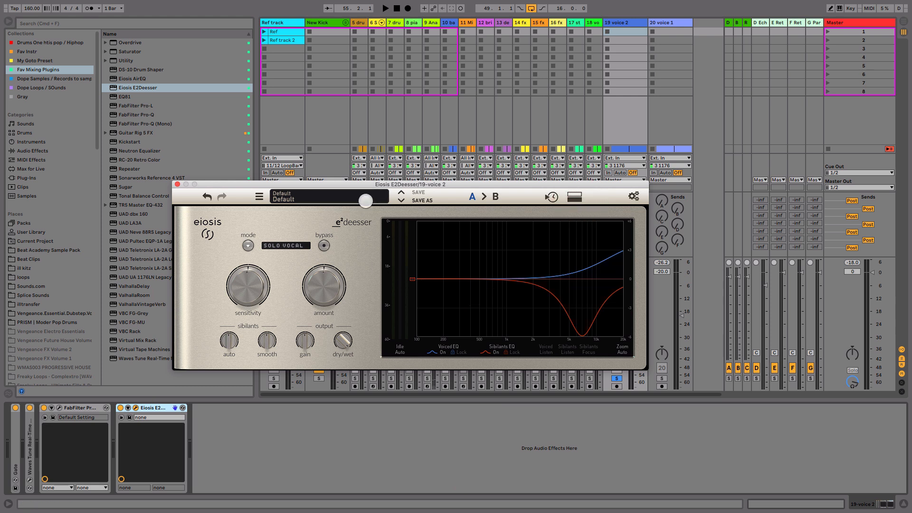
left_click(365, 200)
mouse_move(359, 208)
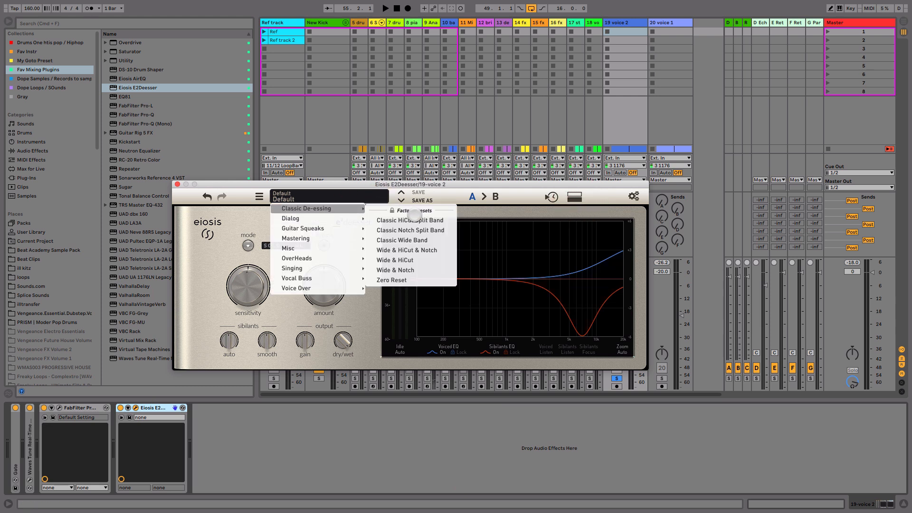
left_click(408, 220)
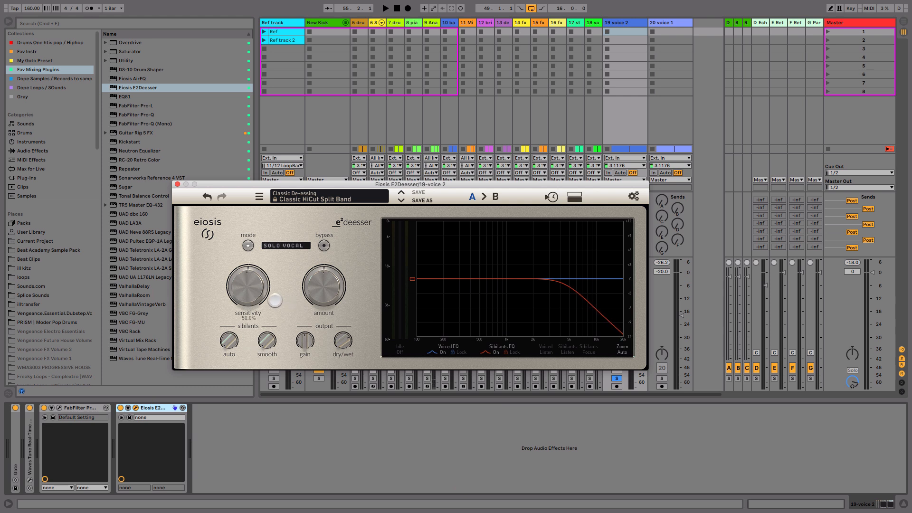
Step: Audition the de-esser on voice 2, raise its sibilants auto and smooth amounts, and close its window
key("space")
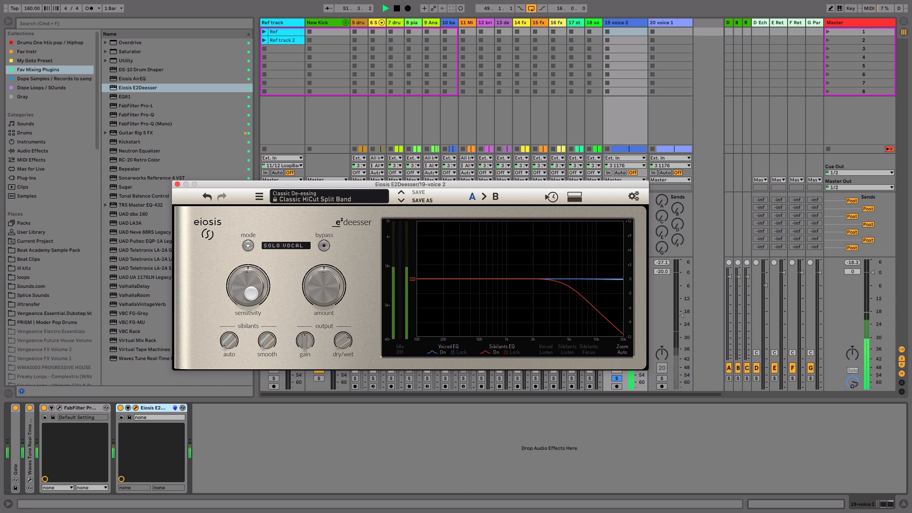
key("space")
left_click_drag(237, 338, 244, 316)
left_click_drag(269, 338, 271, 321)
left_click(178, 185)
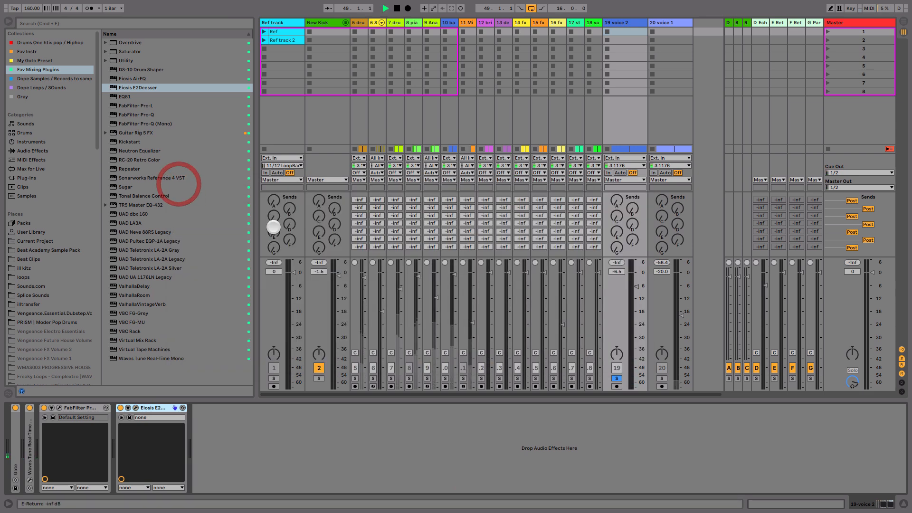
Step: Set the voice 2 track volume to -5.6 dB during playback
key("space")
left_click(635, 288)
left_click_drag(636, 288, 635, 285)
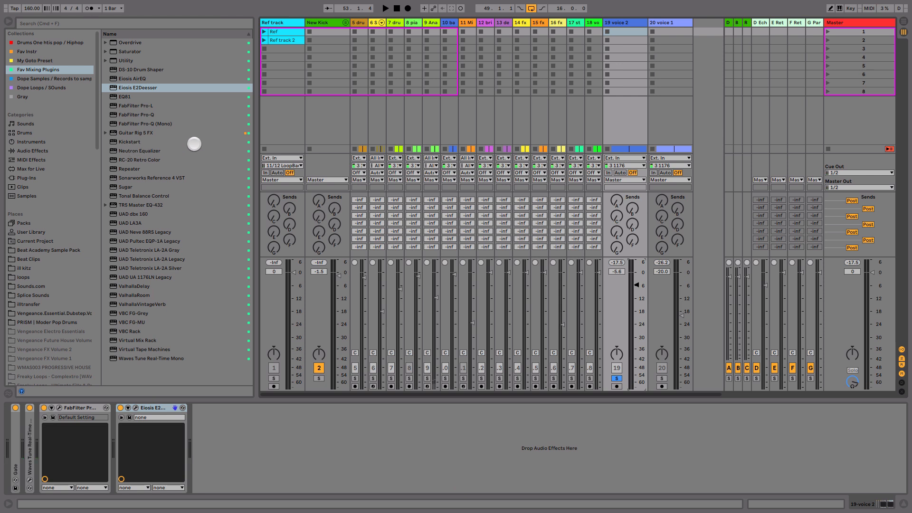
Step: Add UAD Teletronix LA-2A Silver after the de-esser on voice 2 and raise its peak reduction during playback
left_click_drag(158, 268, 244, 447)
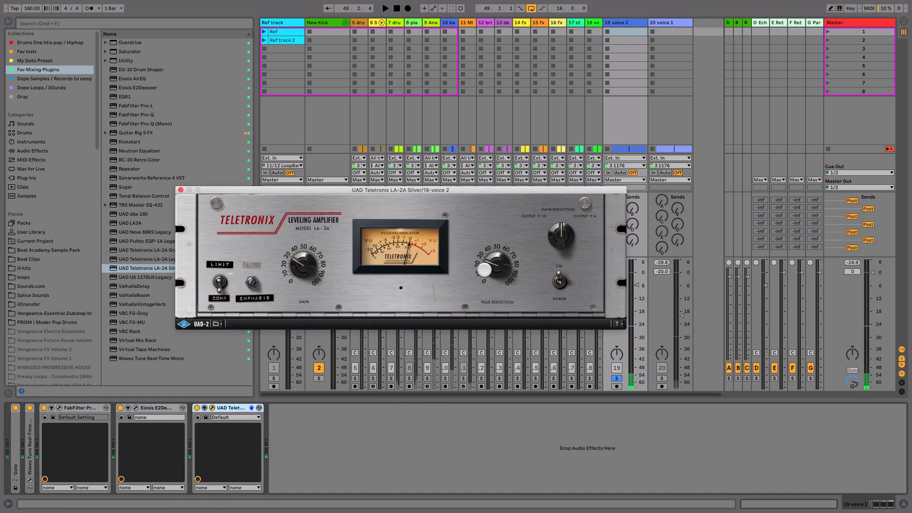
key("space")
left_click_drag(502, 265, 505, 248)
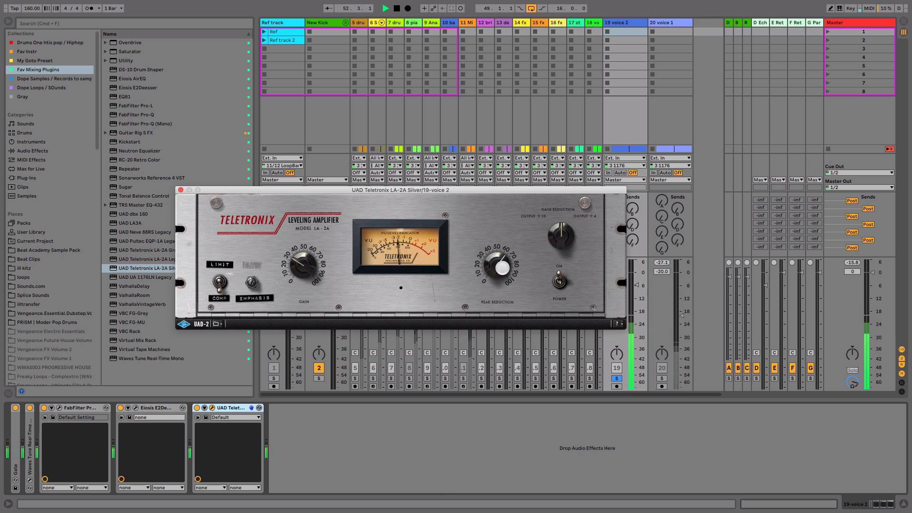
key("space")
Step: Expand the Gate on voice 2, set its threshold to -36.6 dB, and resume playback
double_click(14, 450)
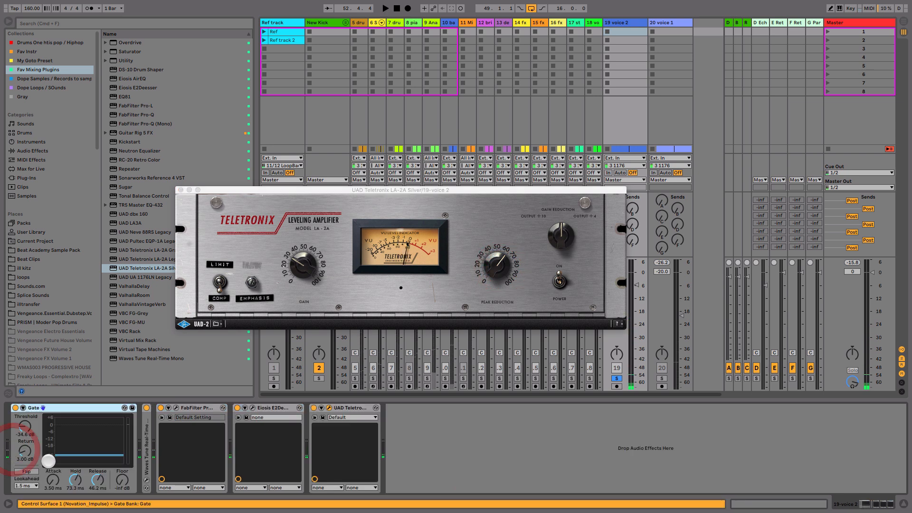
left_click(27, 428)
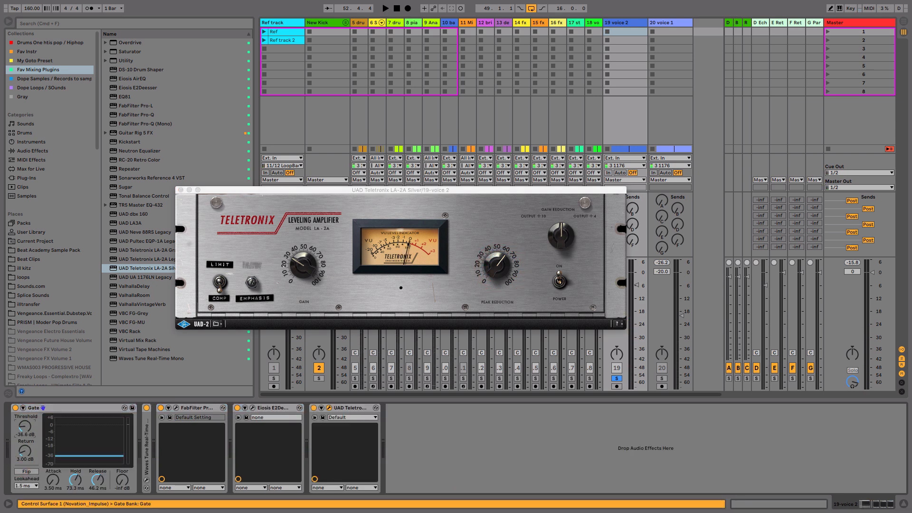
key("space")
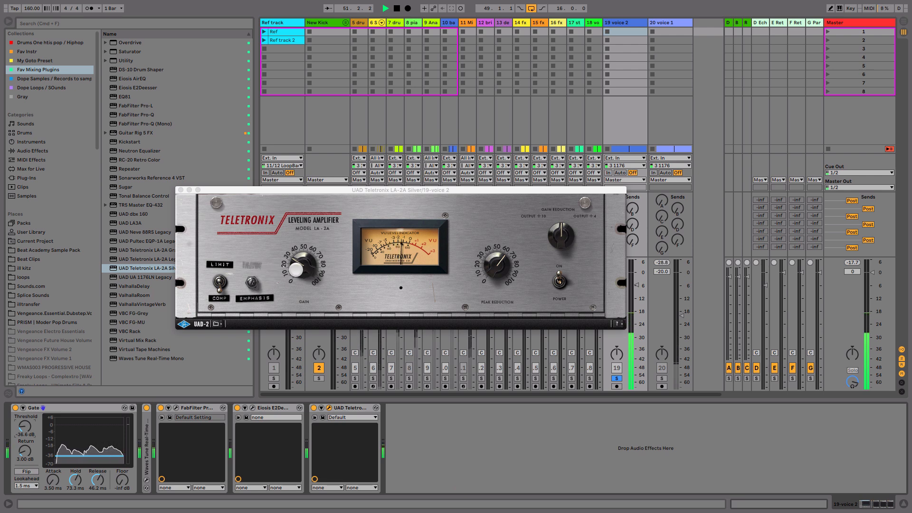
Step: Unsolo voice 2, move the LA-2A window clear of the fader, and set the track volume to -6.5 dB
left_click(303, 268)
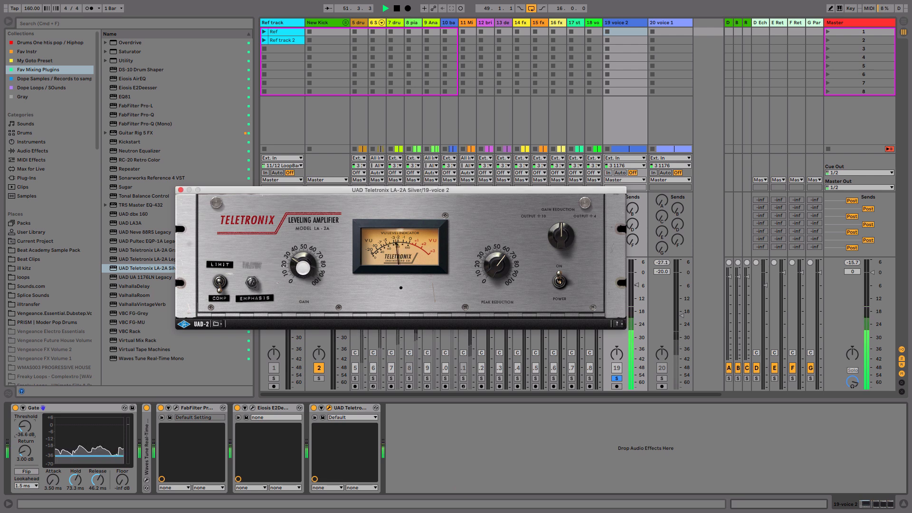
left_click(617, 378)
left_click(637, 284)
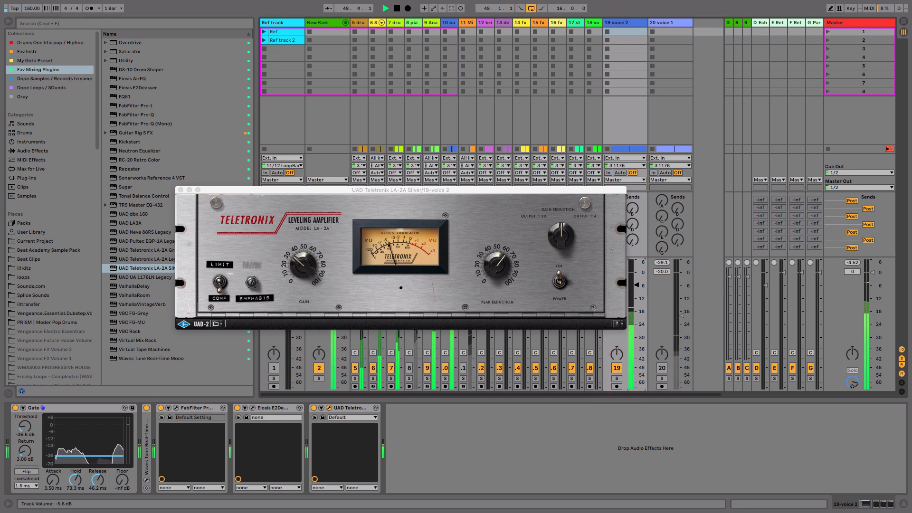
left_click_drag(481, 191, 411, 127)
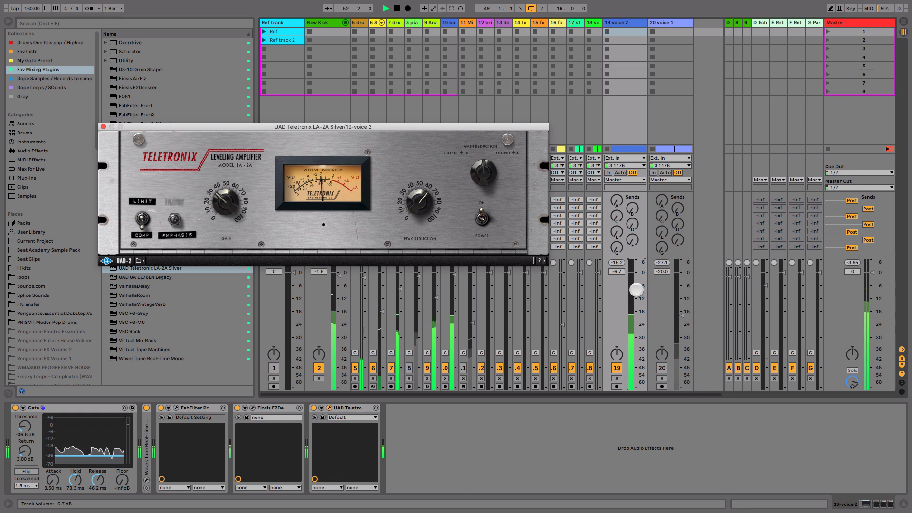
left_click_drag(637, 287, 637, 286)
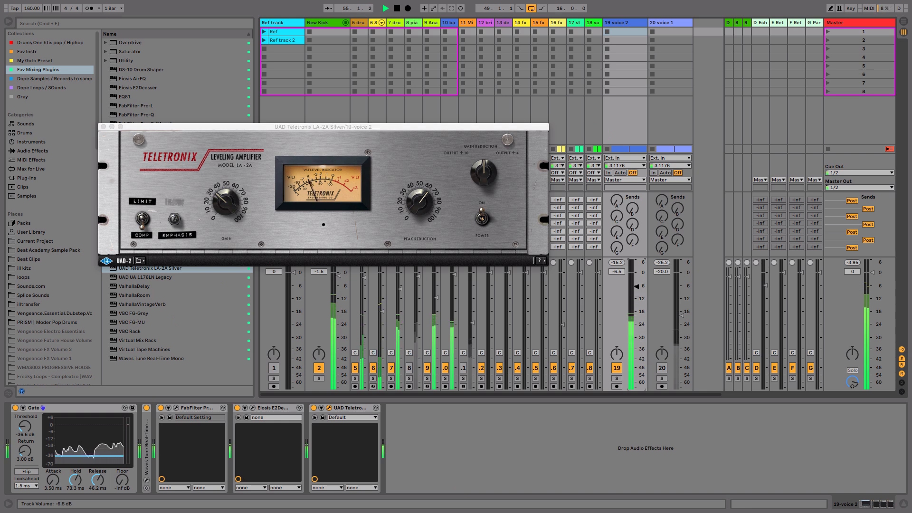
Step: Set the Gate release to 59.1 ms and voice 2's volume to -5.9 dB, closing the LA-2A window
left_click_drag(95, 482, 99, 476)
left_click(637, 286)
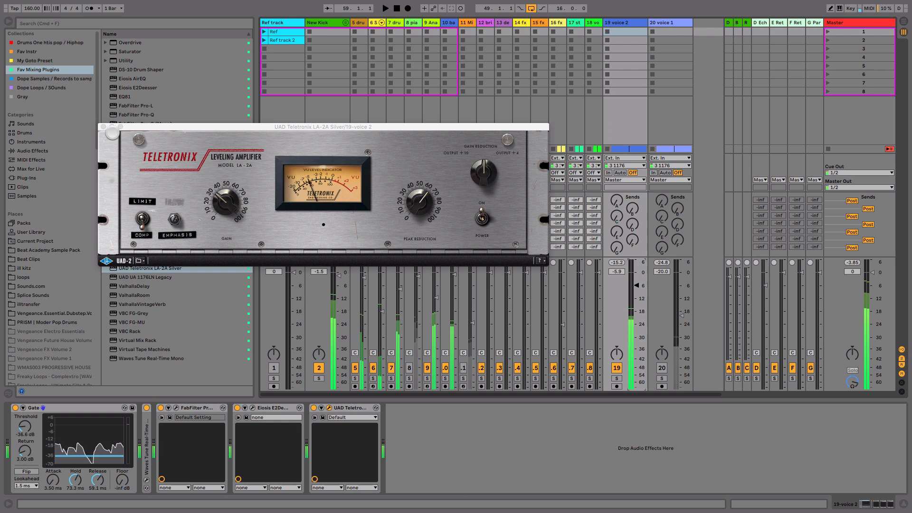
left_click(103, 127)
Step: Switch to the Arrangement View and enlarge the voice 2 track to show its waveform
key("Tab")
left_click_drag(508, 267, 452, 66)
key("a")
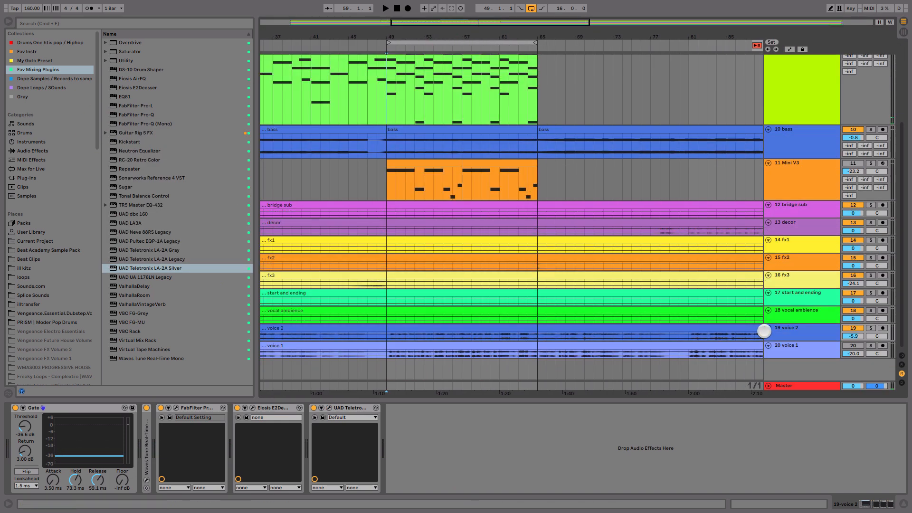
left_click_drag(785, 346, 784, 387)
left_click_drag(575, 304, 570, 256)
Step: Play voice 2 from 56.1.1 and select the note between 57.4.1 and 58.1.1
left_click(443, 308)
key("space")
key("plus")
key("plus")
key("plus")
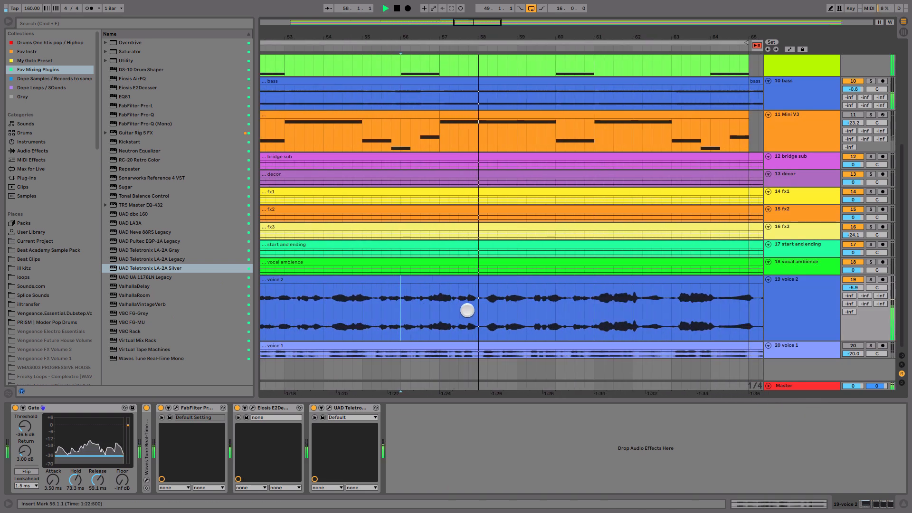
left_click_drag(469, 310, 478, 307)
key("space")
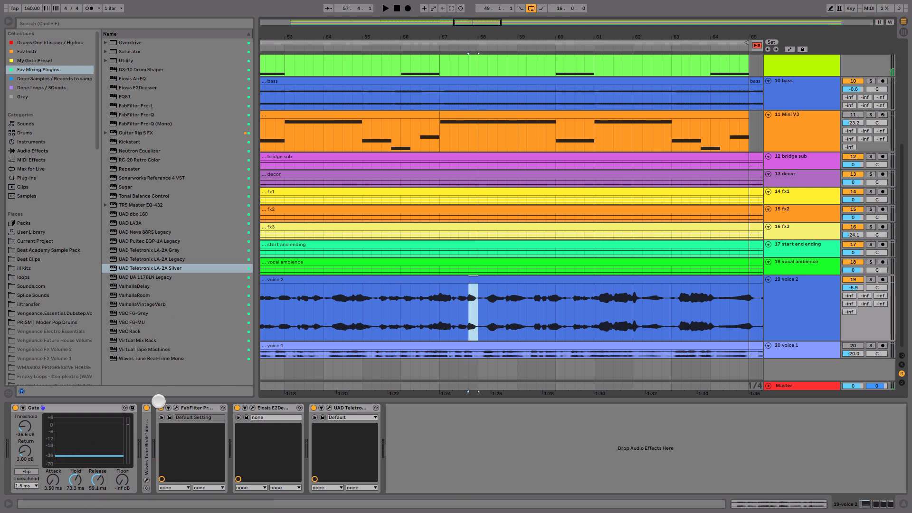
Step: Turn off Waves Tune on voice 2 and replay the passage leading into bar 58
left_click(146, 408)
key("space")
left_click(435, 310)
key("space")
Step: Split the voice 2 clip at 57.3.4 and 58.1.1 to isolate the note before bar 58
left_click_drag(468, 309, 480, 307)
key("plus")
key("plus")
key("plus")
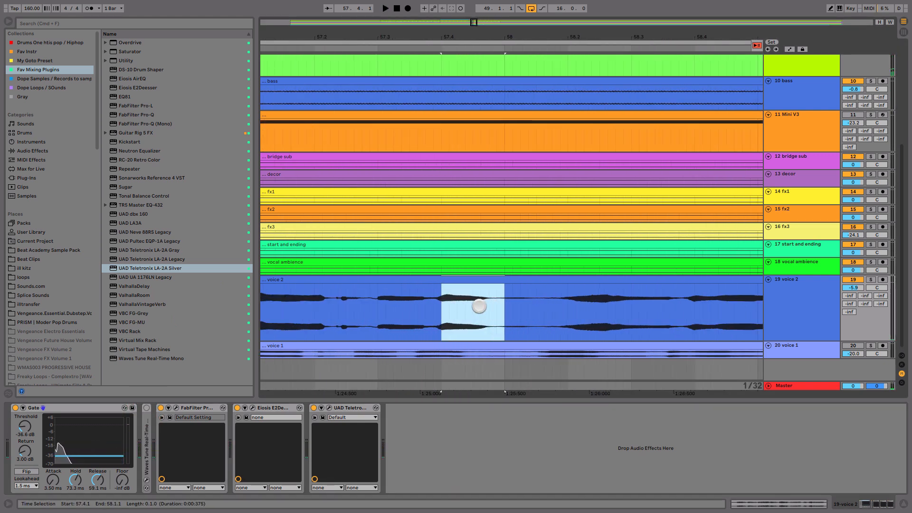
left_click(432, 310, "shift")
key("super+e")
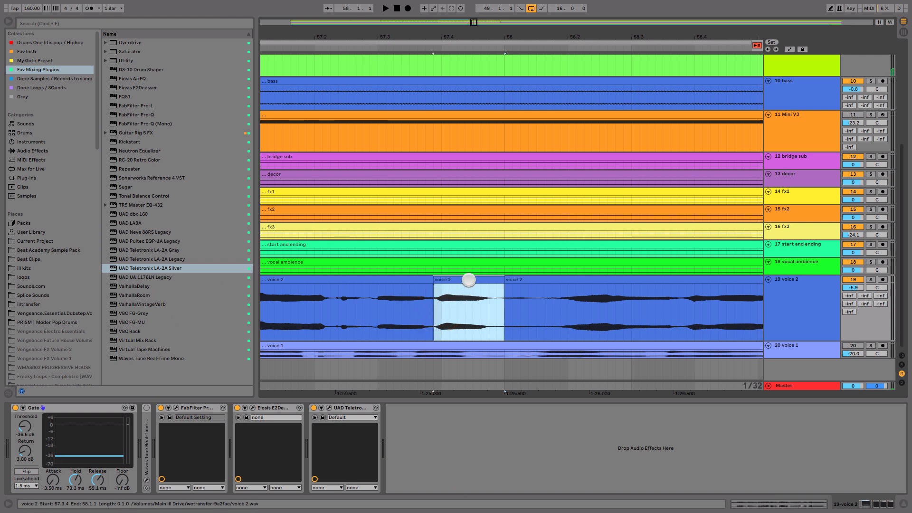
Step: Transpose the isolated voice 2 clip at 57.3.4 by -1 st and audition it
double_click(469, 280)
left_click_drag(53, 415, 96, 408)
key("space")
key("space")
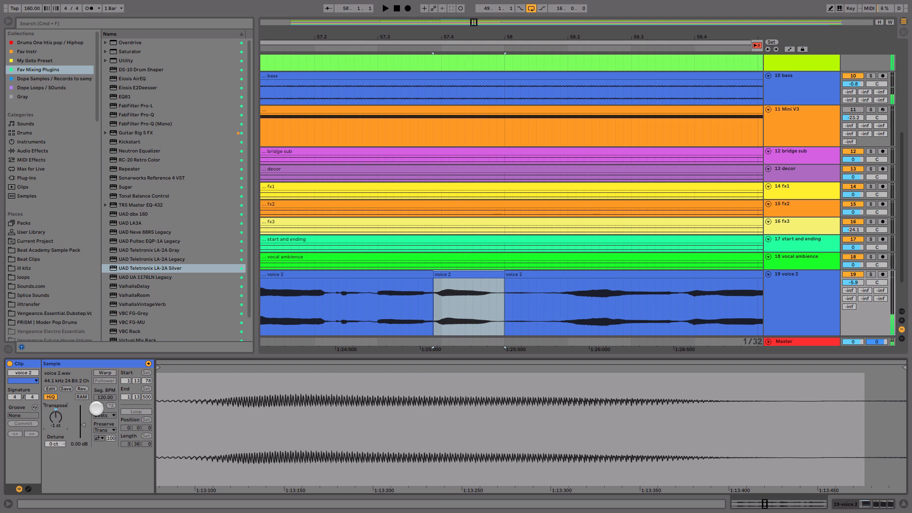
Step: Return to the device chain, turn Waves Tune back on, and replay voice 2 from 57.1.3
key("shift+Tab")
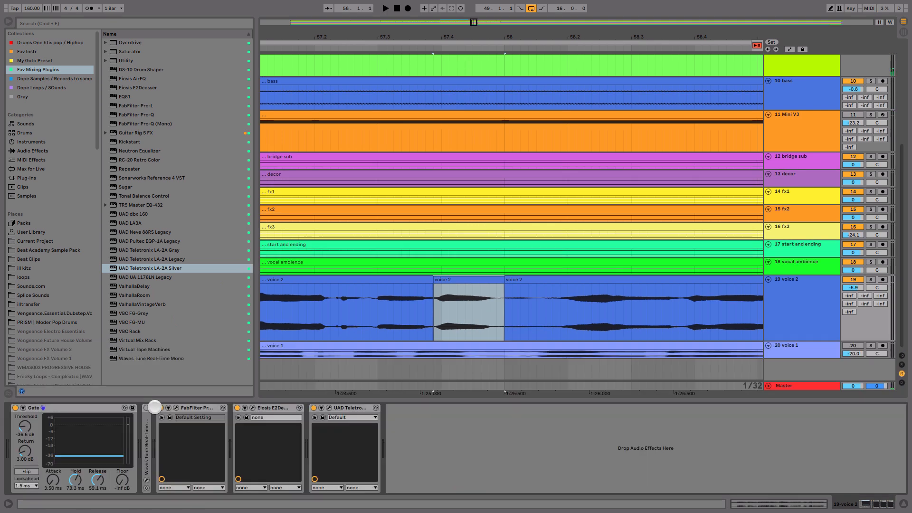
left_click(281, 312)
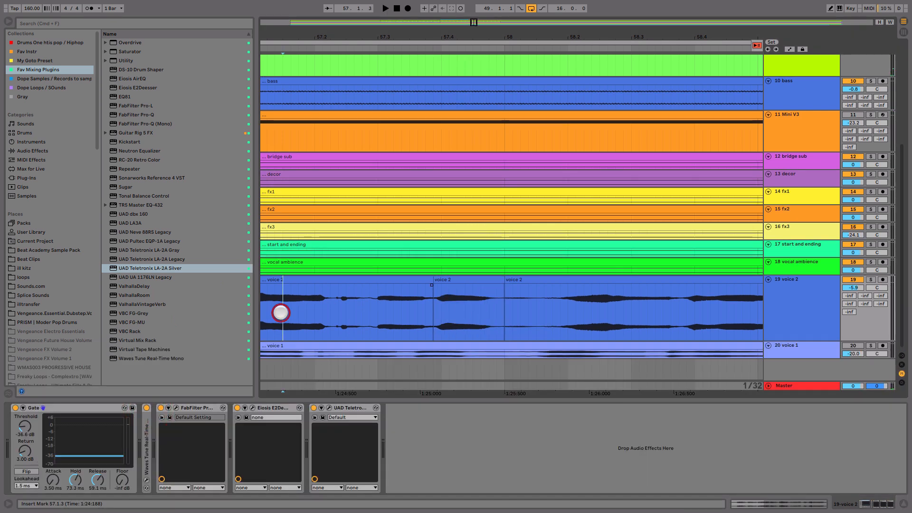
key("space")
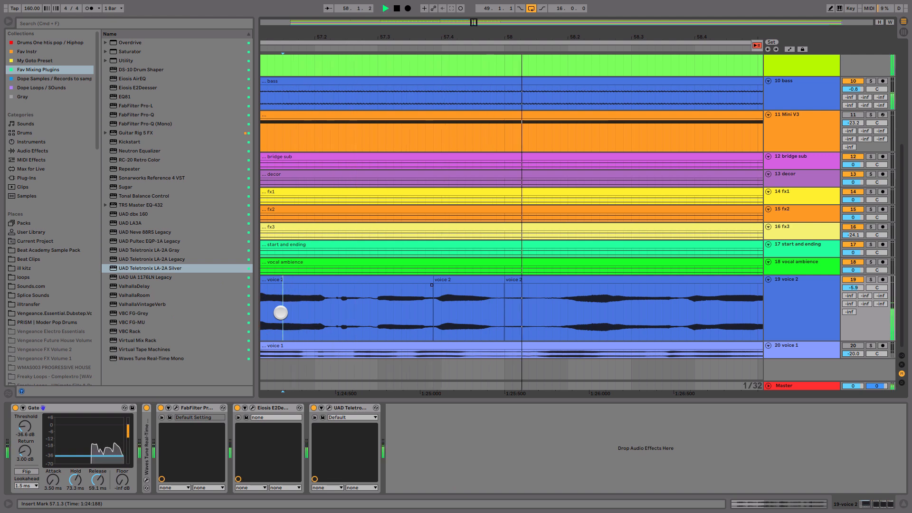
key("minus")
key("minus")
key("minus")
key("minus")
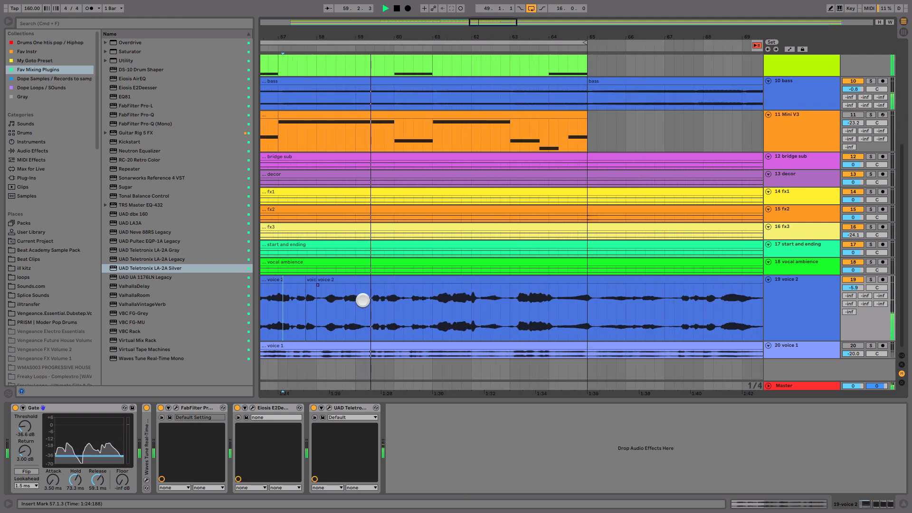
Step: Replay from 58.2.1, split voice 2 at 58.4.1 and 59.2.1, and extend the slice's start to 58.3.4
left_click(326, 309)
key("space")
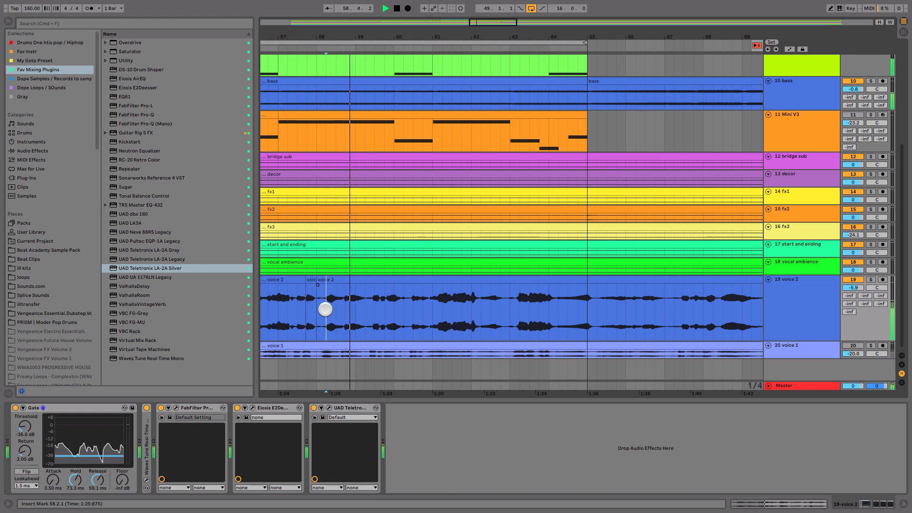
left_click(344, 305)
left_click_drag(344, 305, 367, 306)
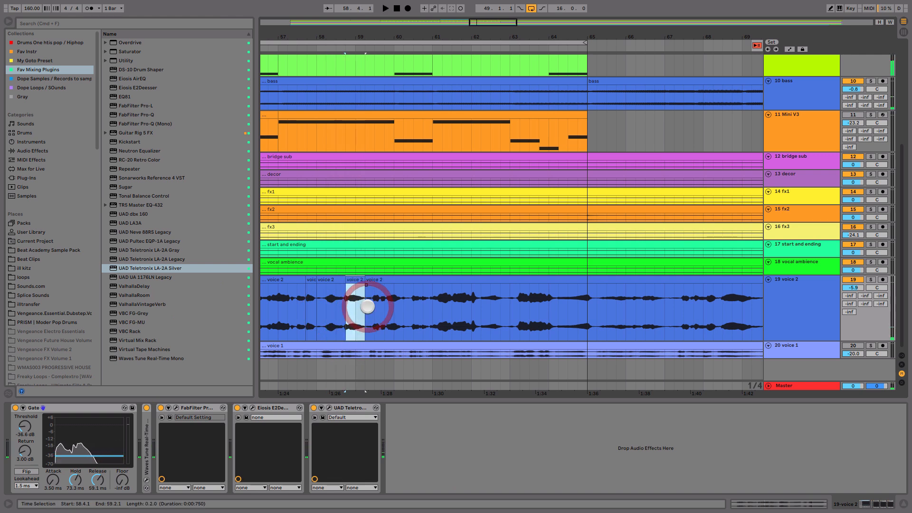
key("plus")
key("plus")
key("plus")
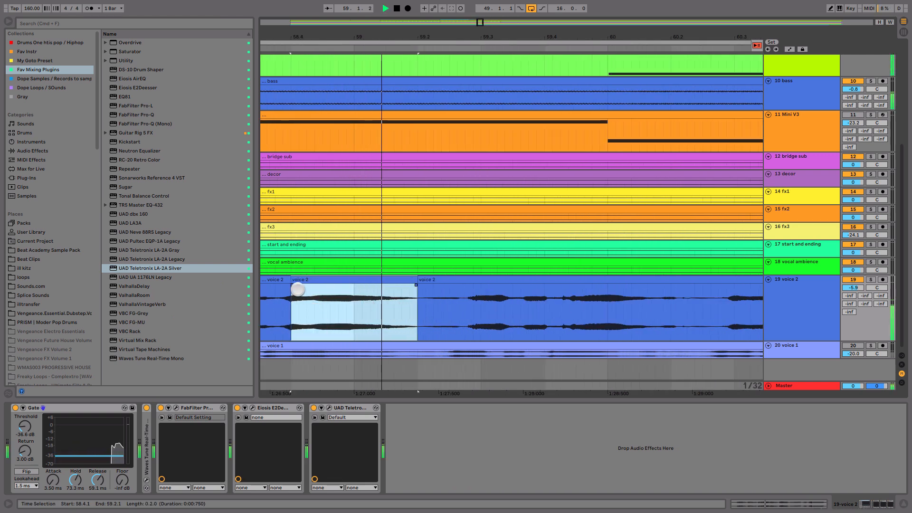
left_click_drag(291, 280, 283, 279)
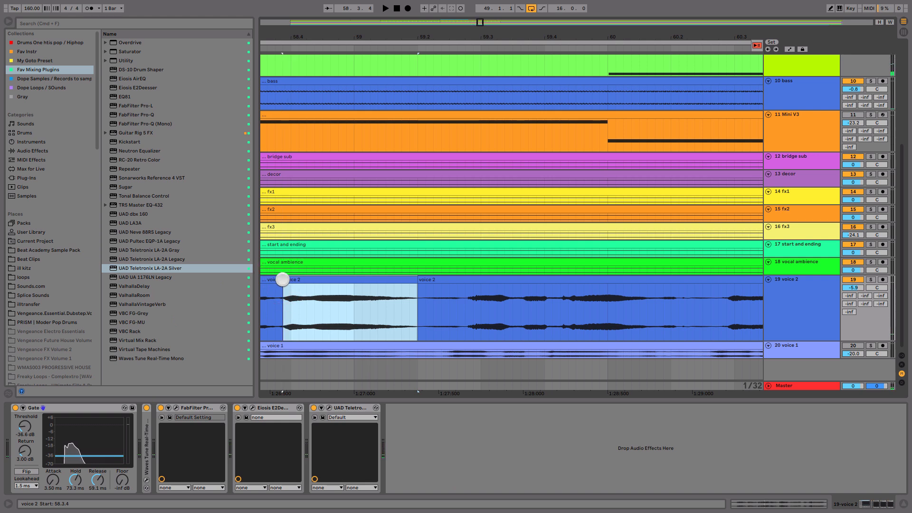
Step: Transpose the voice 2 slice from 58.3.4 to 59.2.1 by -1 st and audition it
left_click(305, 279)
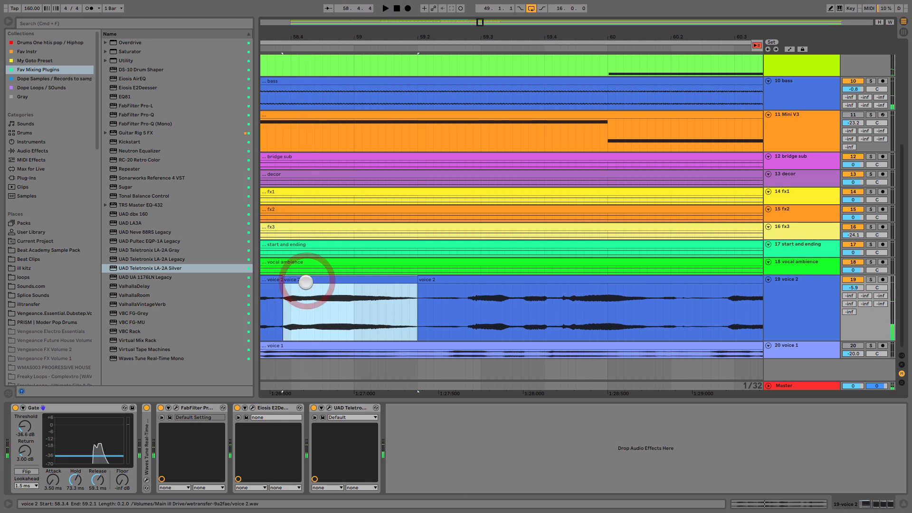
double_click(309, 281)
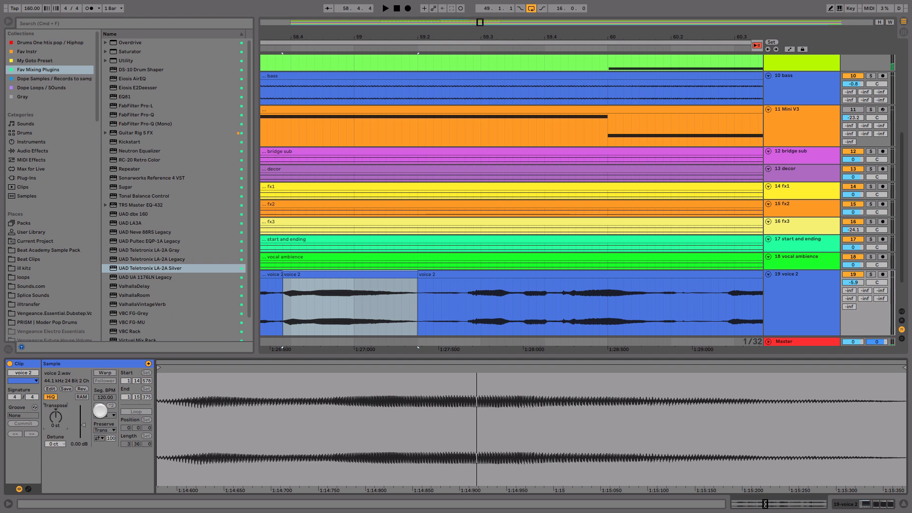
key("Down")
key("space")
Step: Move the start of the transposed voice 2 slice later and replay the vocal from just before it to check the transition
key("space")
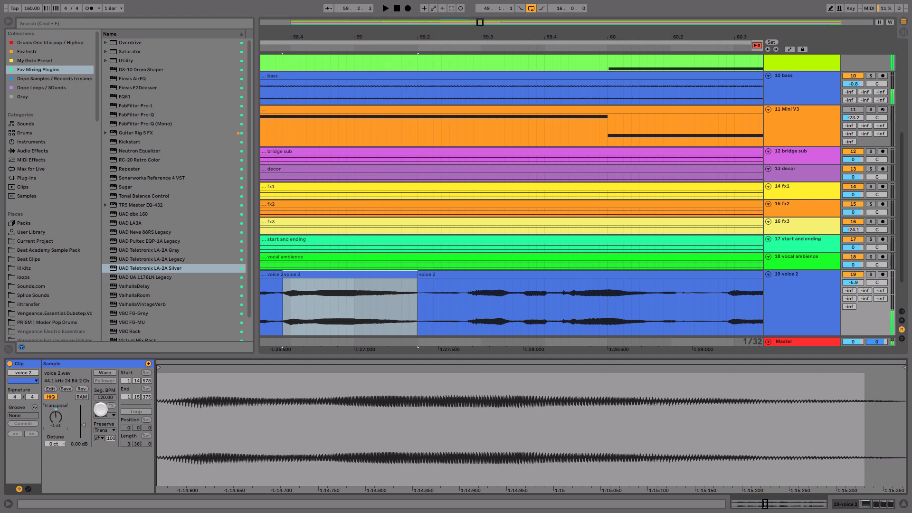
mouse_move(281, 274)
left_mouse_down()
mouse_move(326, 284)
mouse_move(292, 285)
left_mouse_up()
left_click(311, 275)
left_click(265, 302)
key("space")
mouse_move(578, 37)
left_mouse_down()
mouse_move(577, 29)
mouse_move(579, 37)
left_mouse_up()
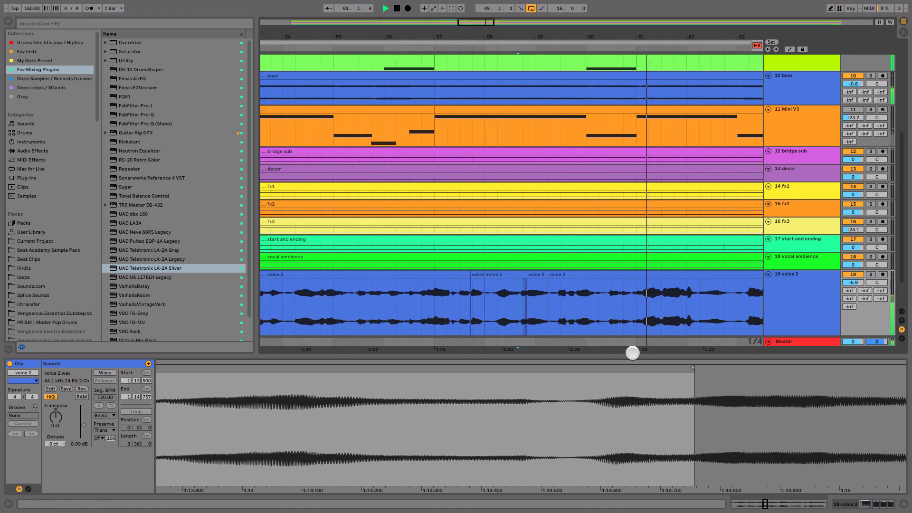
Step: Show the Echo on return D in the mixer and set its right delay time to 60.4 ms, keeping it unsynced
key("Tab")
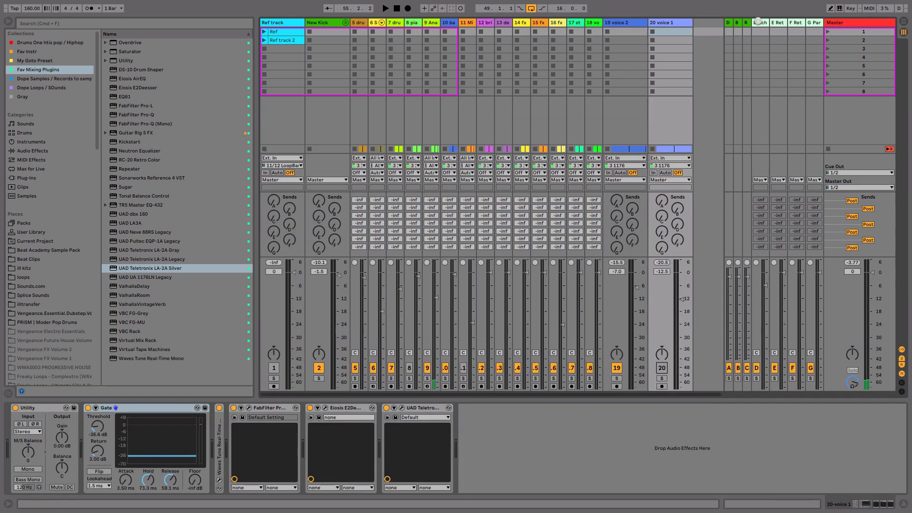
left_click(757, 23)
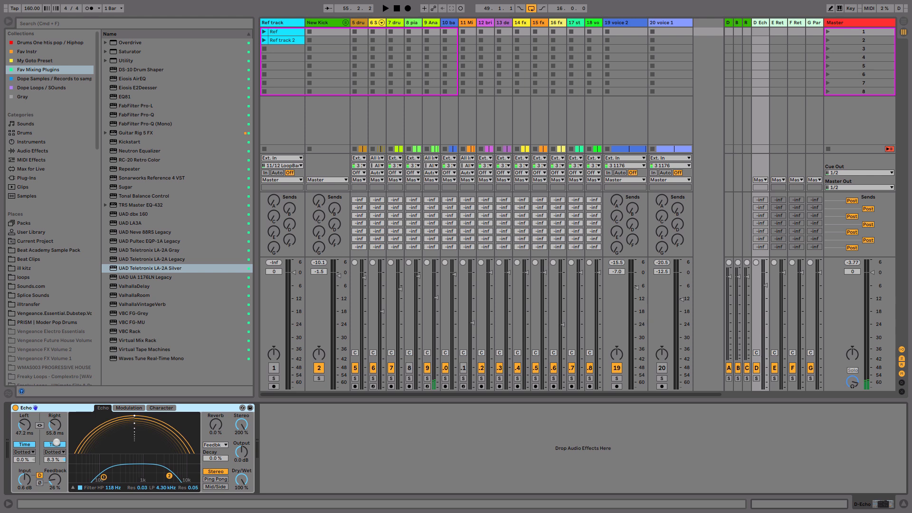
left_click(56, 443)
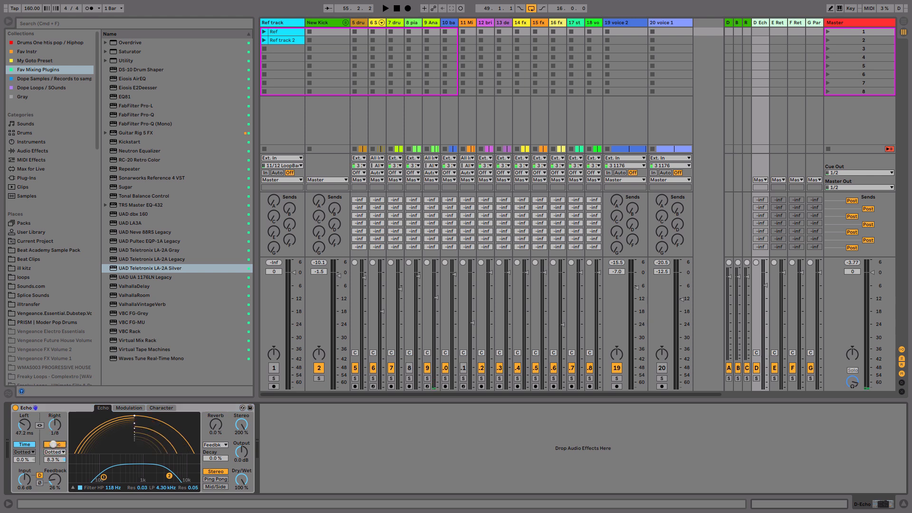
left_click(53, 444)
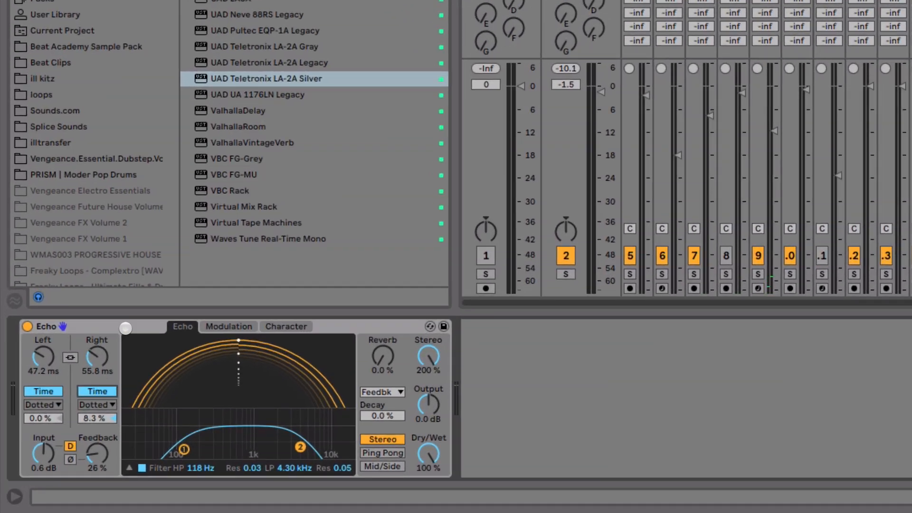
left_click_drag(97, 357, 97, 354)
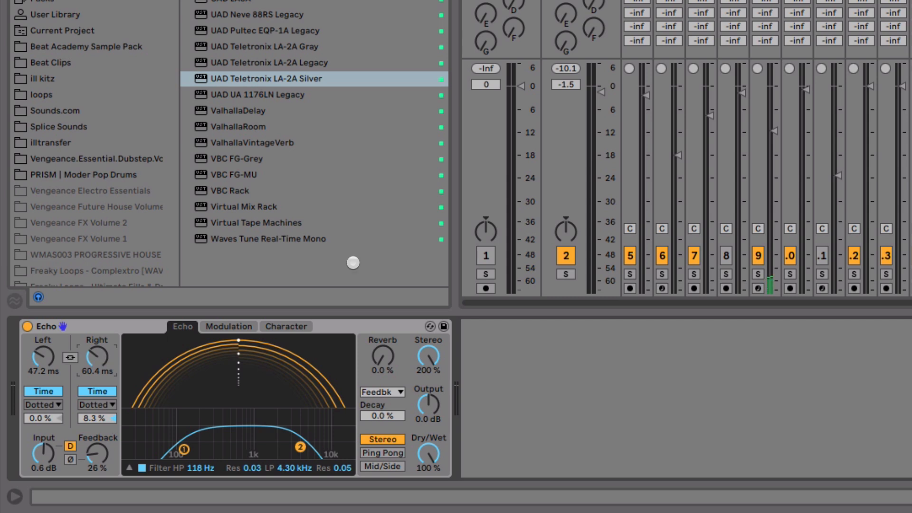
Step: Solo voice 2 during playback, adjust its send to the Echo return by ear, and set the Echo's feedback to 23%
left_click(911, 275)
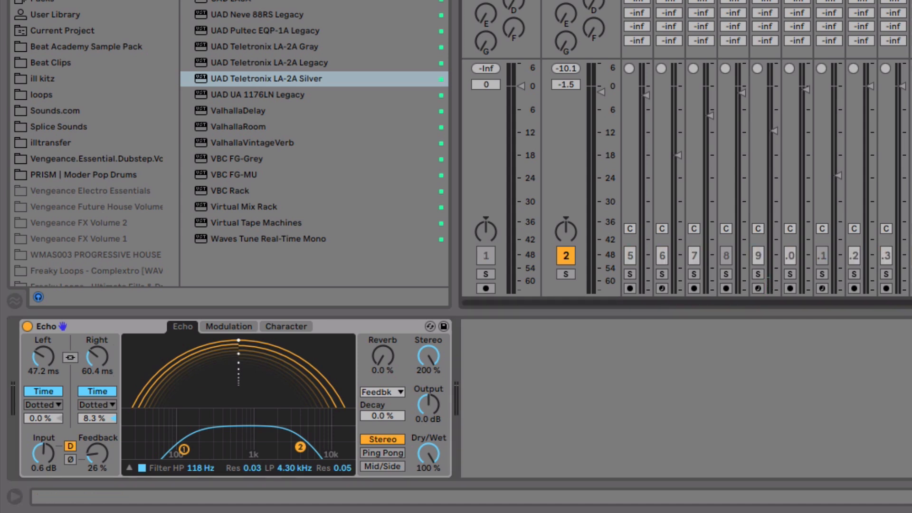
key("space")
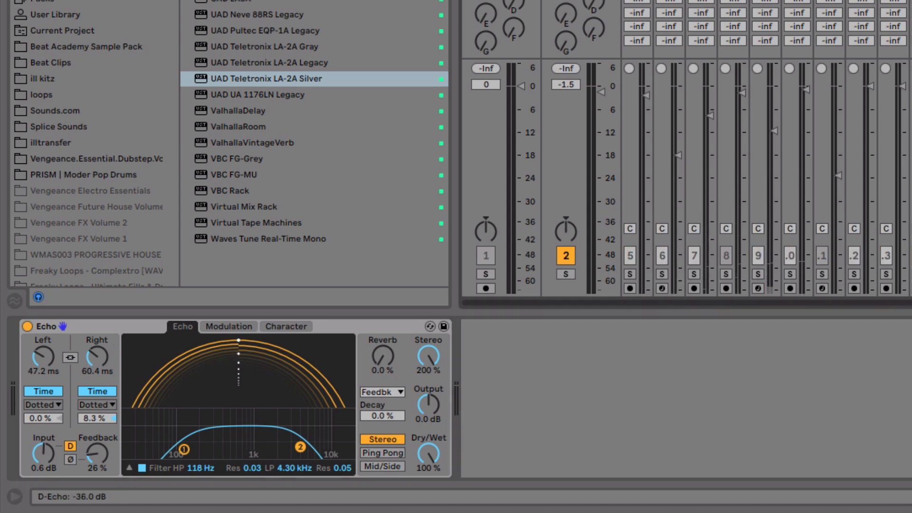
left_click_drag(837, 158, 836, 143)
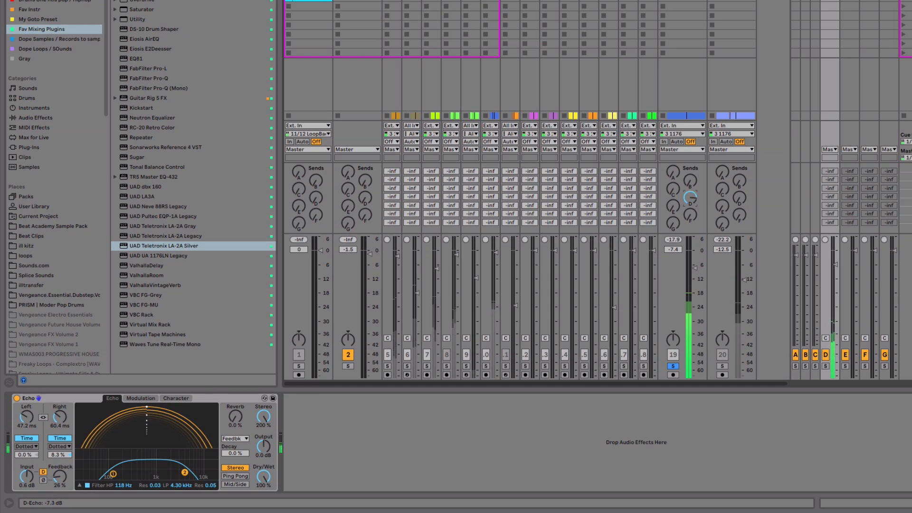
left_click_drag(690, 197, 692, 194)
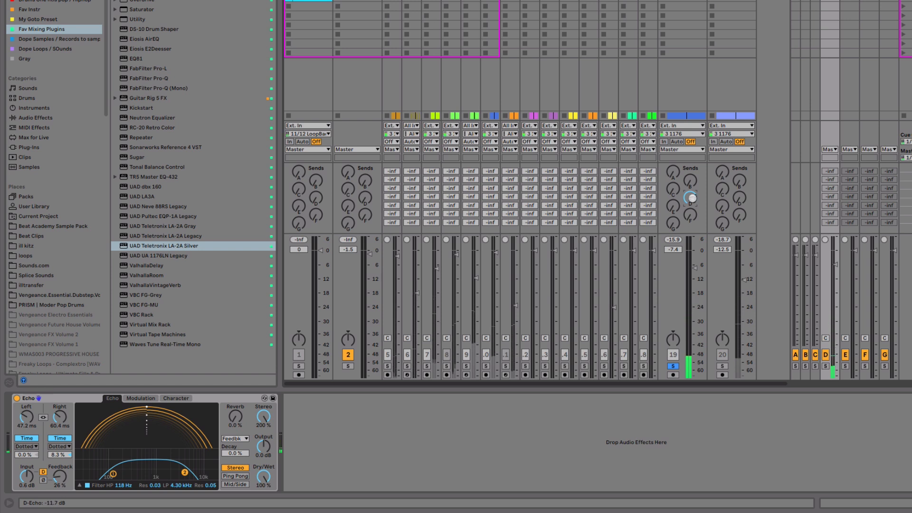
left_click_drag(691, 197, 690, 193)
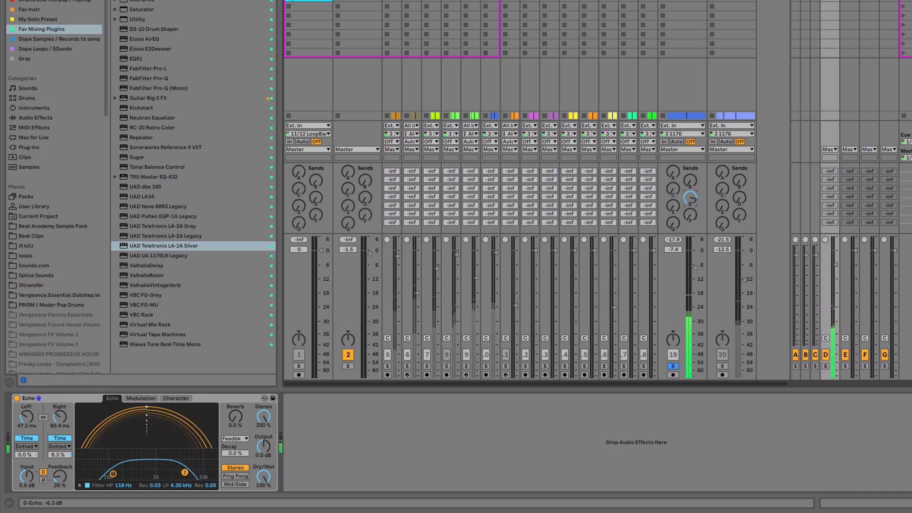
left_click_drag(691, 197, 692, 202)
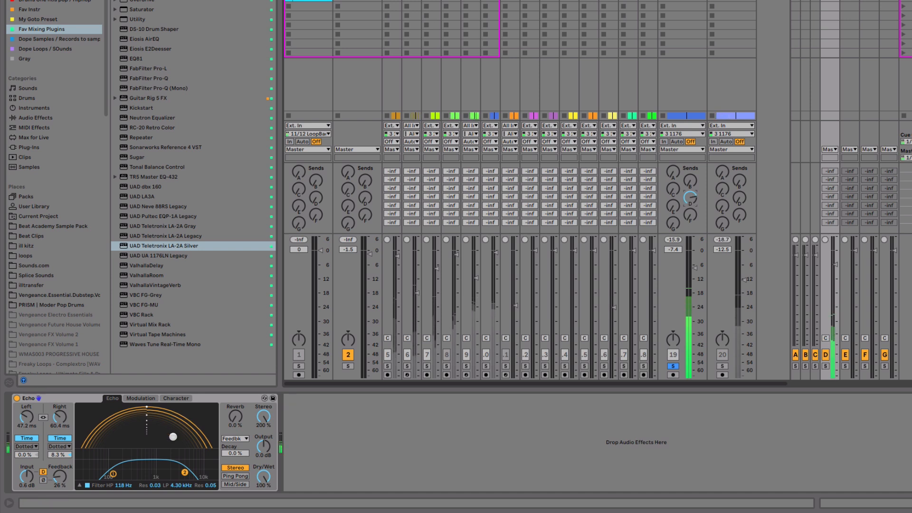
left_click_drag(62, 478, 62, 480)
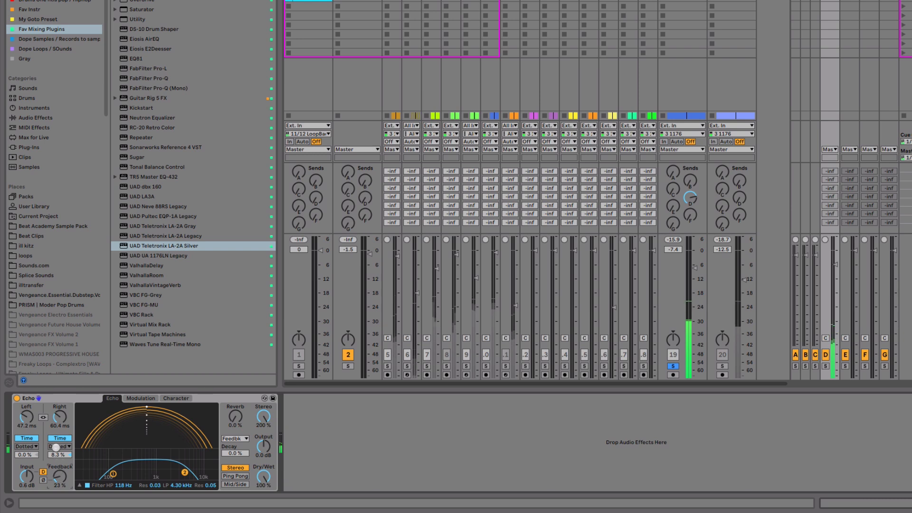
left_click(75, 397)
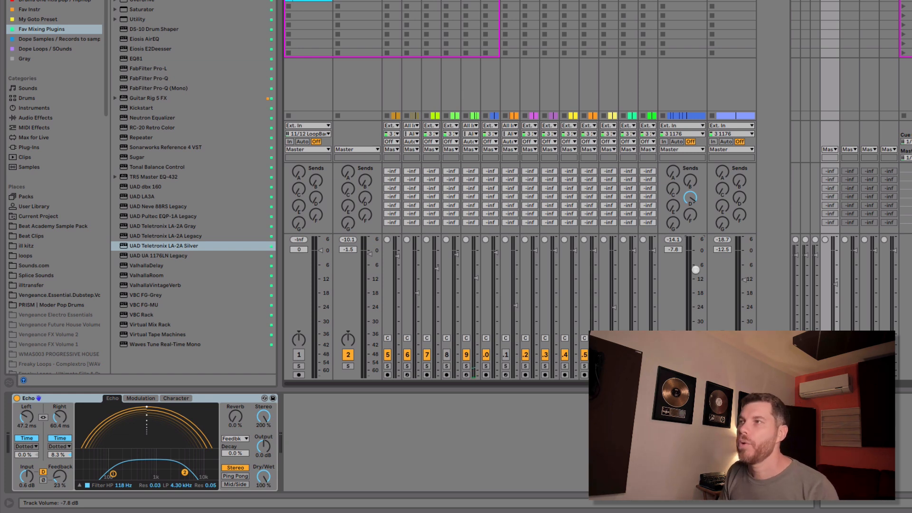
Step: Play the full mix from the arrangement and rebalance voice 2 at -9.0 dB, adjusting its Echo send and the Echo return level
key("Tab")
left_click_drag(587, 2, 510, 1)
left_click_drag(487, 131, 483, 288)
left_click(434, 200)
key("Tab")
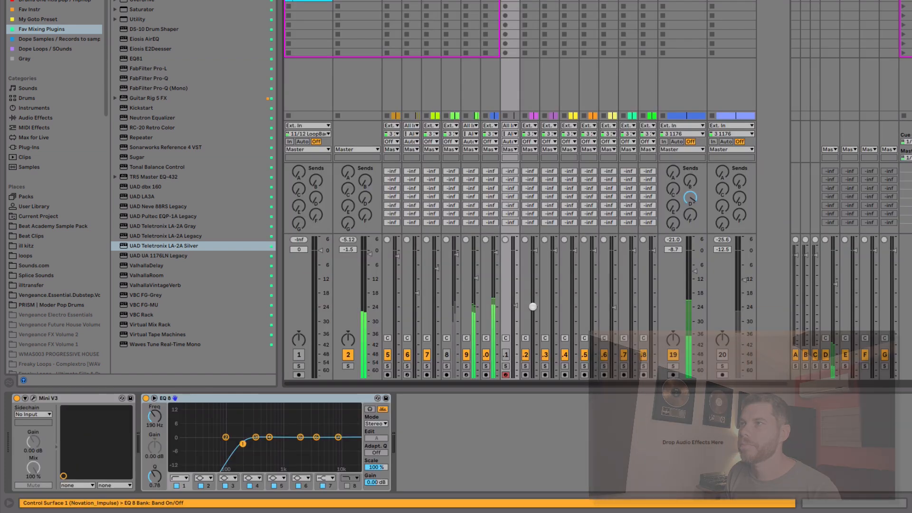
left_click_drag(690, 268, 694, 275)
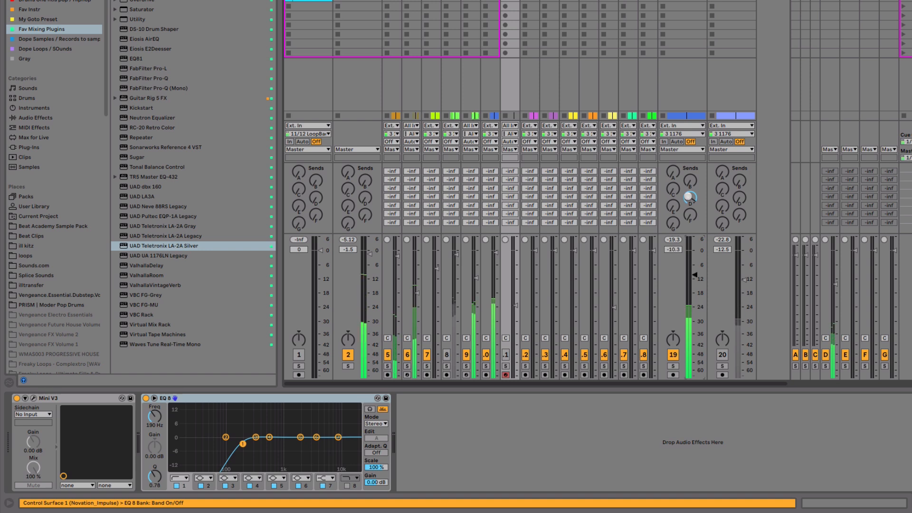
left_click_drag(688, 196, 688, 191)
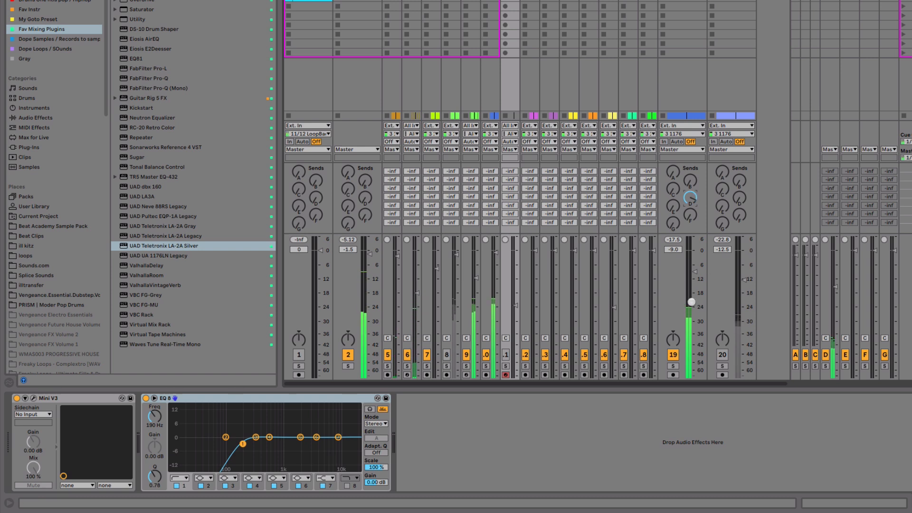
left_click_drag(829, 299, 828, 289)
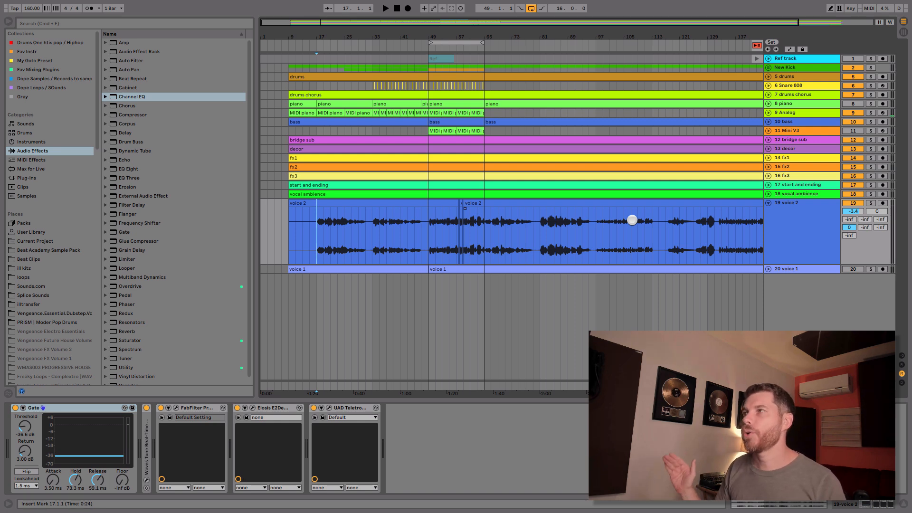
Step: Unfold the Big Room reverb on return B and set its size to 1.90
key("Tab")
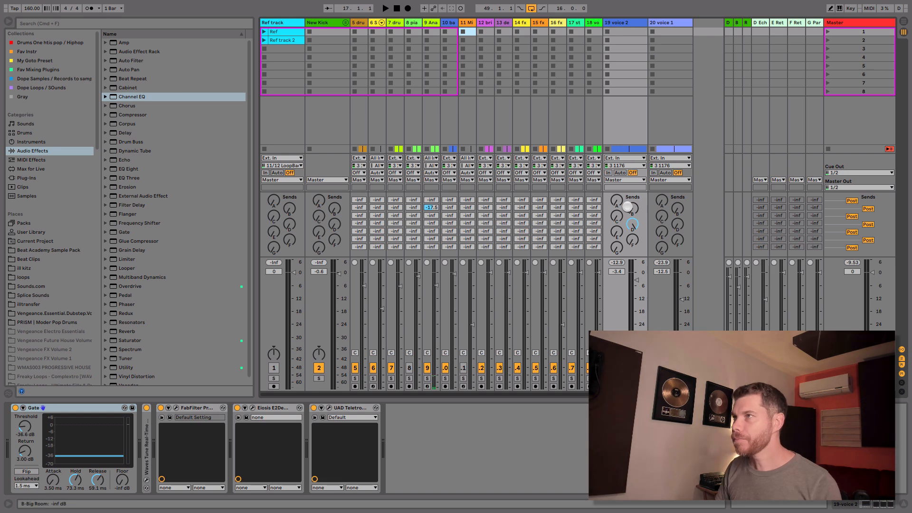
left_click(739, 21)
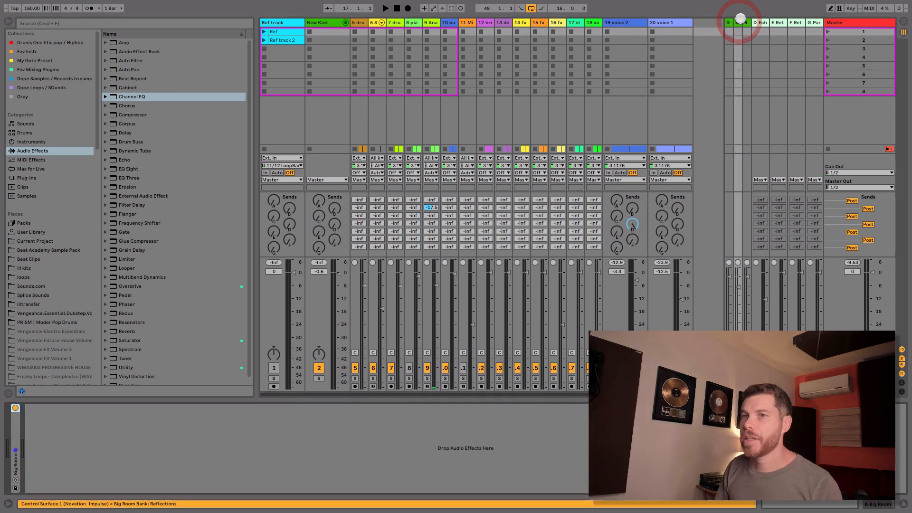
double_click(13, 431)
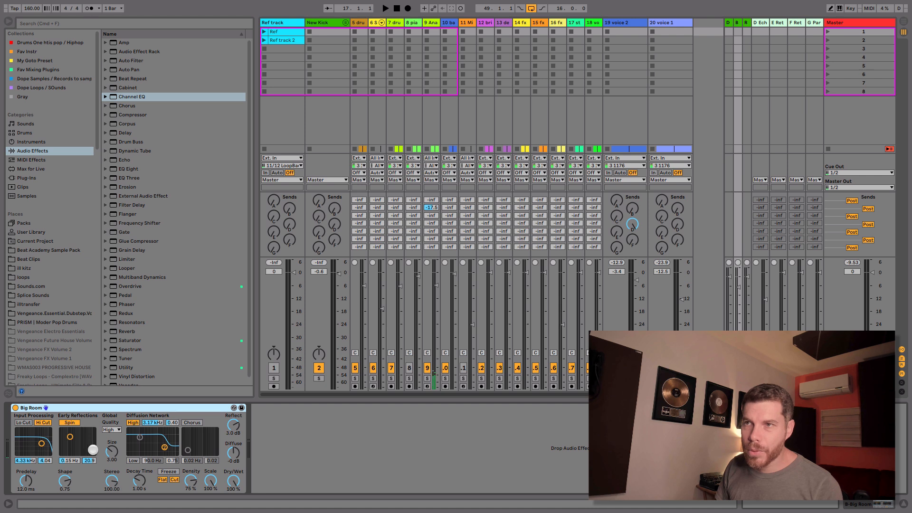
left_click_drag(110, 451, 110, 459)
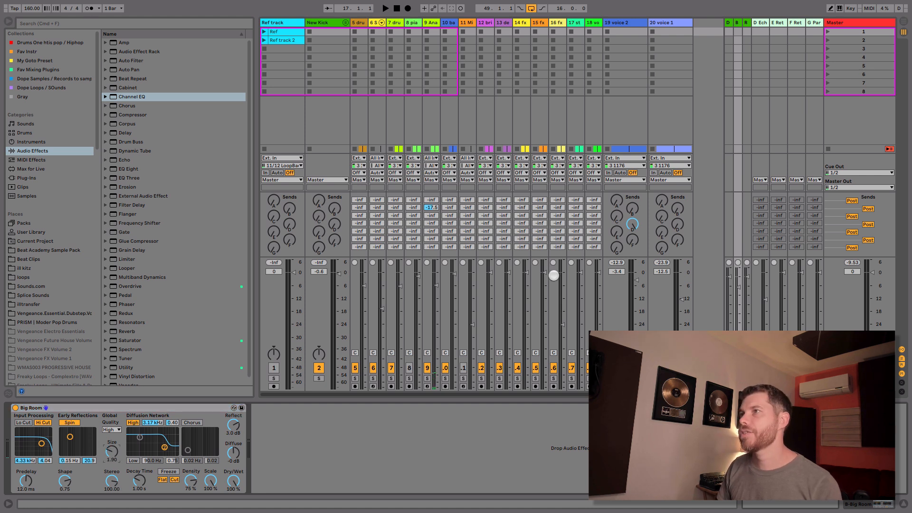
Step: Send voice 2 to the Big Room reverb, enable its low cut, and set the input filter to 2.77 kHz with a bandwidth of 3.86
left_click(632, 208)
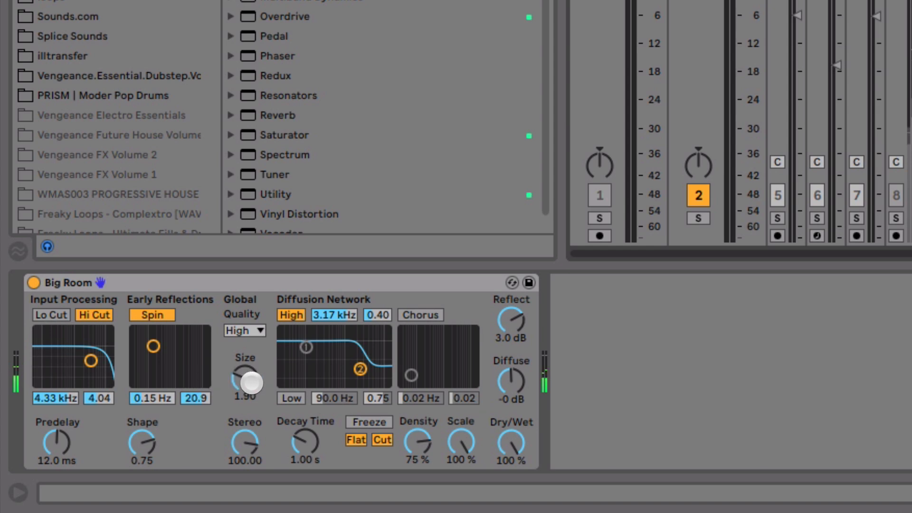
left_click(51, 315)
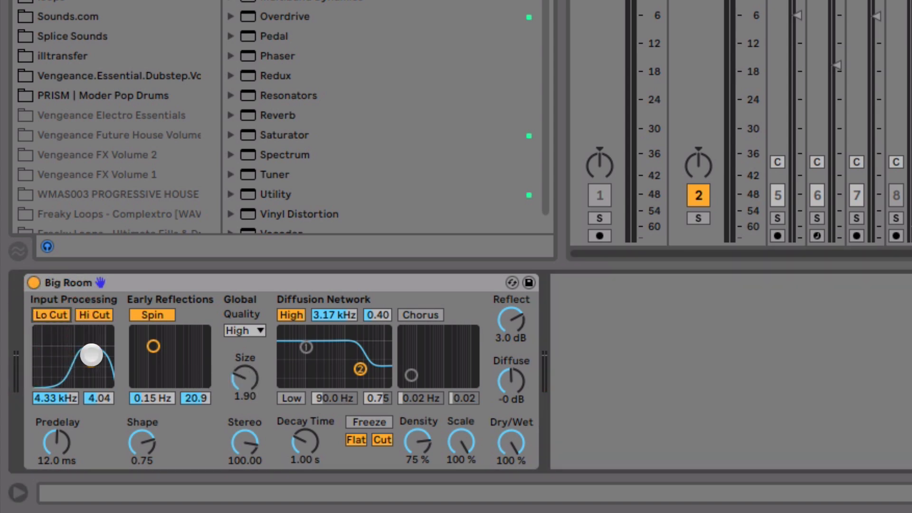
left_click_drag(91, 360, 86, 362)
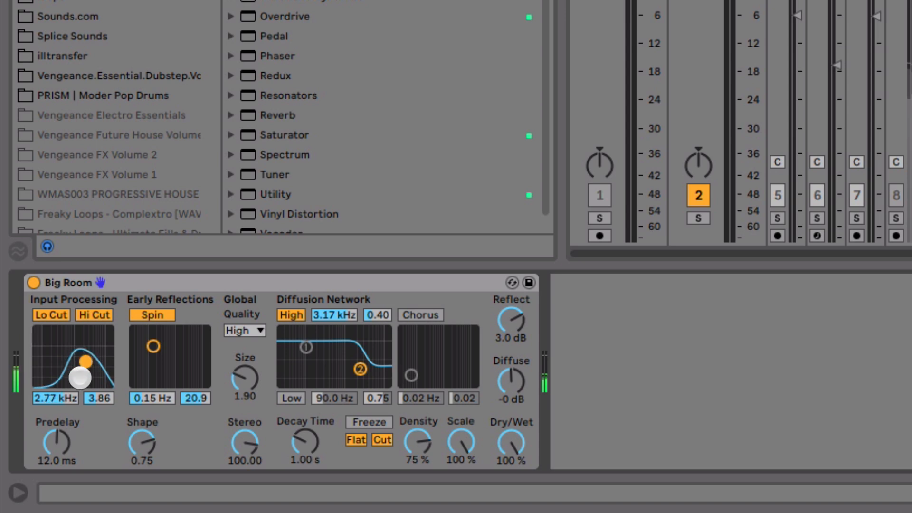
Step: Compare long and short predelay times on the Big Room reverb during playback and settle on 0.95 ms
left_click_drag(63, 448, 63, 446)
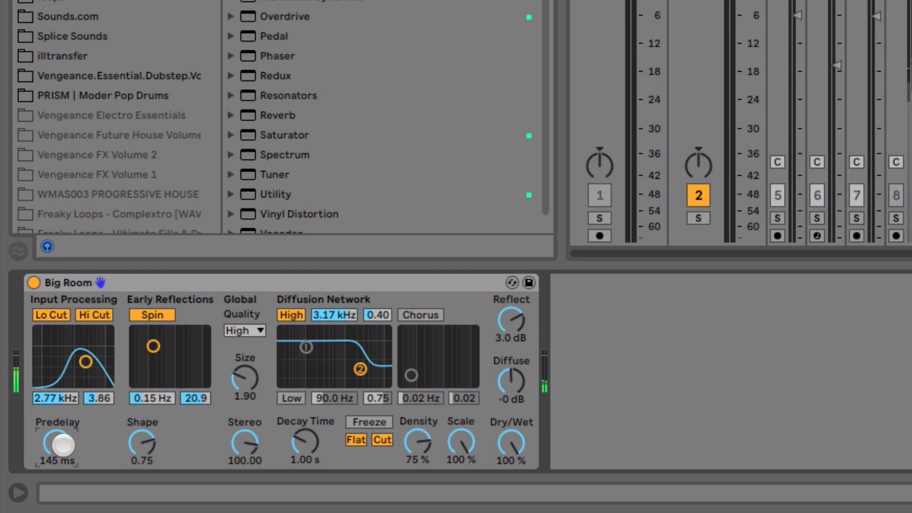
left_click_drag(62, 444, 63, 489)
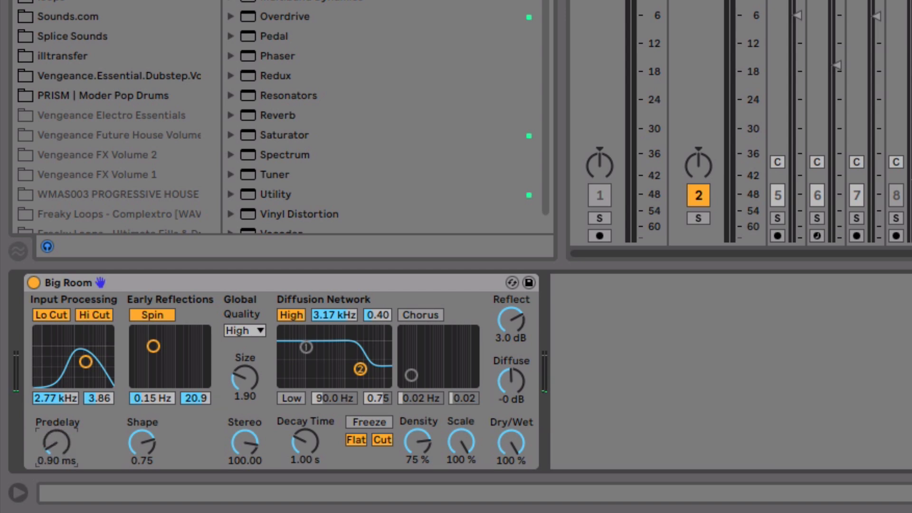
left_click(63, 445)
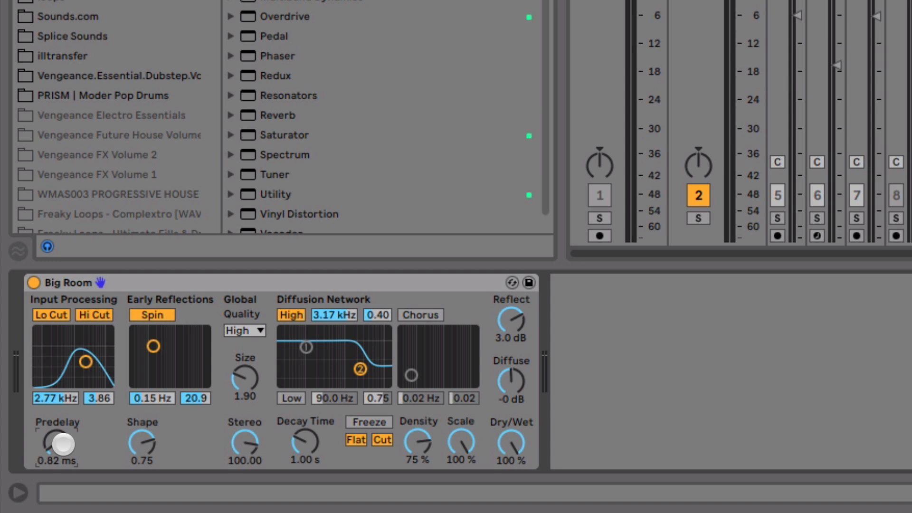
left_click_drag(63, 444, 63, 443)
key("space")
left_click_drag(63, 442, 77, 444)
Step: Shape the Big Room reverb with a 593 ms decay, 4.0 dB reflections, size 2.14, and stereo width 111.43
mouse_move(306, 434)
left_mouse_down()
mouse_move(306, 449)
mouse_move(306, 432)
left_mouse_up()
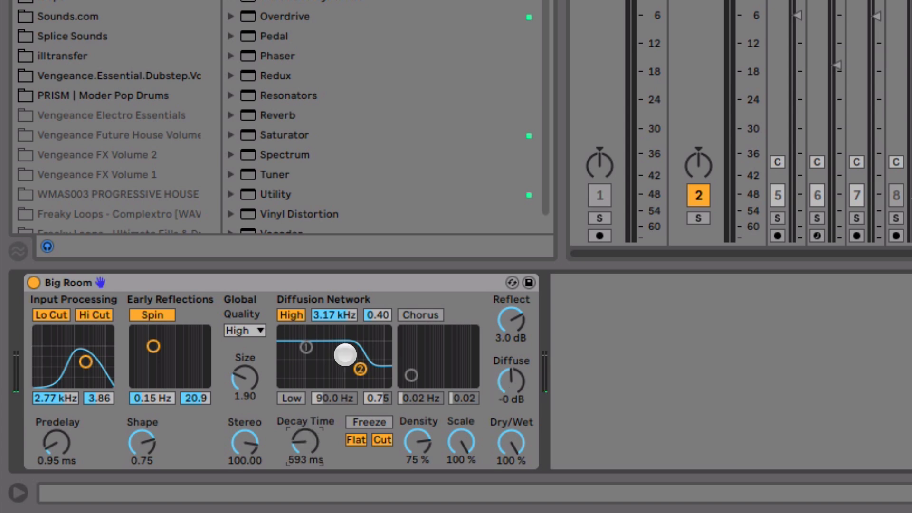
left_click_drag(513, 321, 513, 316)
left_click_drag(246, 381, 246, 361)
left_click_drag(245, 442, 249, 434)
left_click_drag(248, 380, 250, 383)
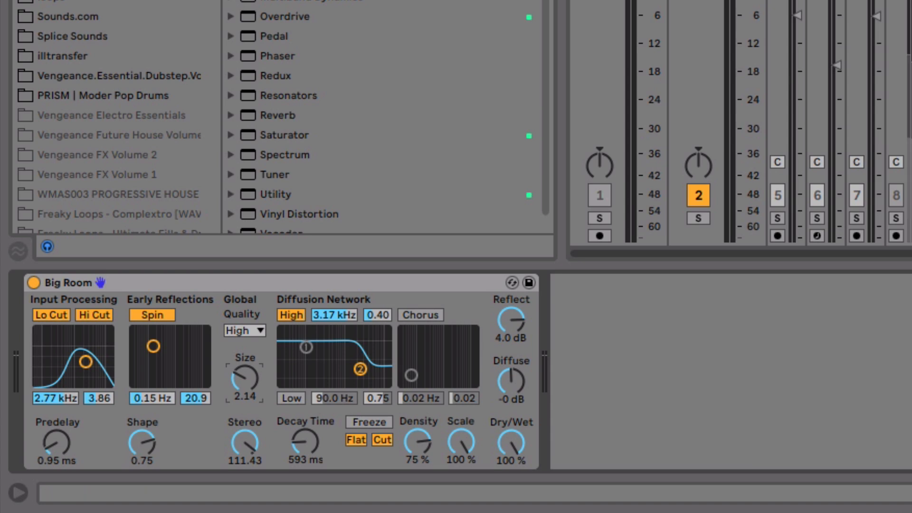
Step: Compare voice 2 with and without the Big Room reverb by lowering its send to -inf dB and bringing it back up
left_click(911, 10)
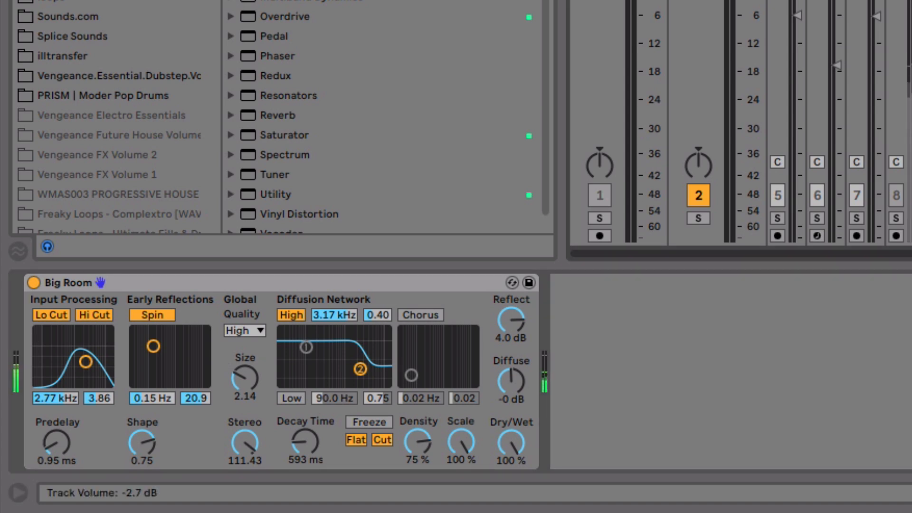
left_click_drag(911, 2, 911, 48)
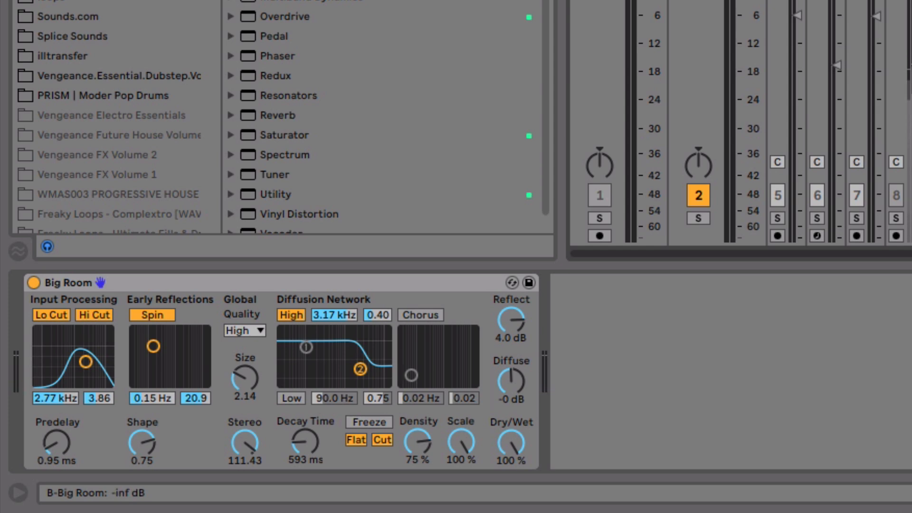
left_click_drag(911, 47, 911, 2)
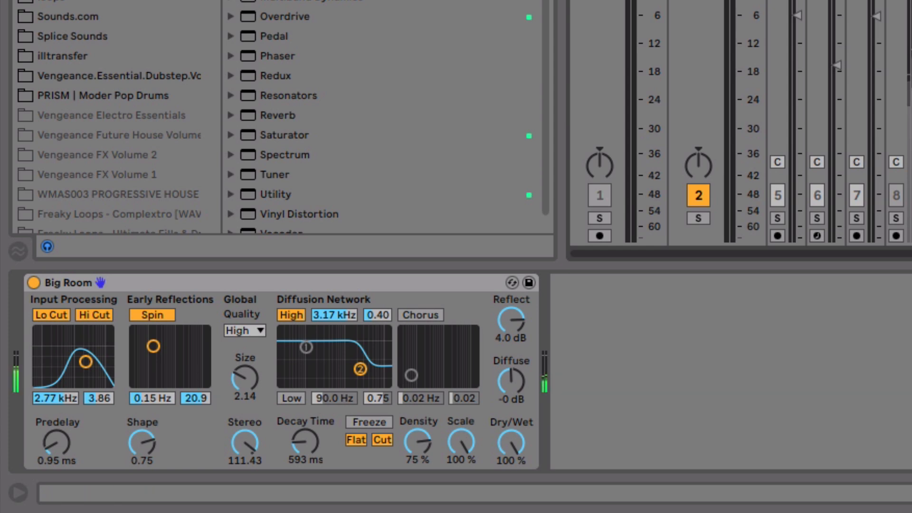
Step: Take voice 2 out of solo, set its volume to -5.2 dB in the full mix, and adjust the Big Room return level
key("s")
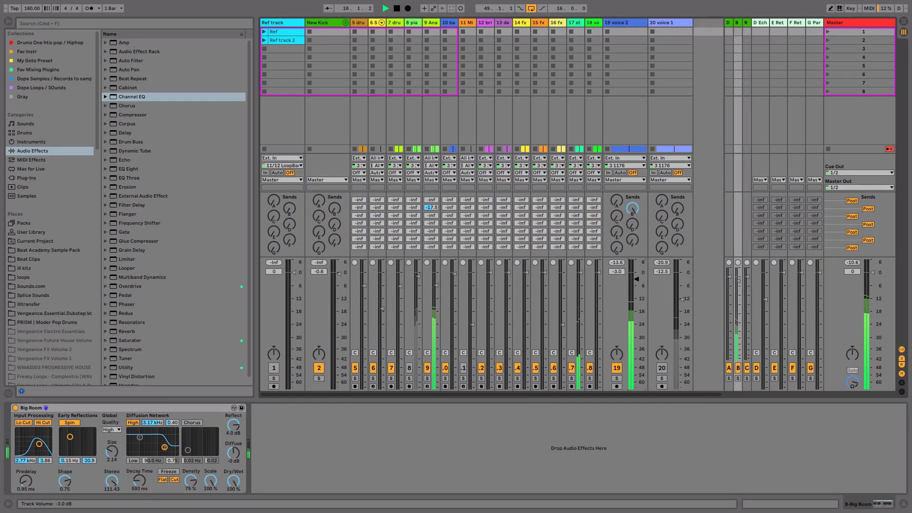
left_click_drag(638, 282, 634, 283)
left_click_drag(738, 279, 740, 277)
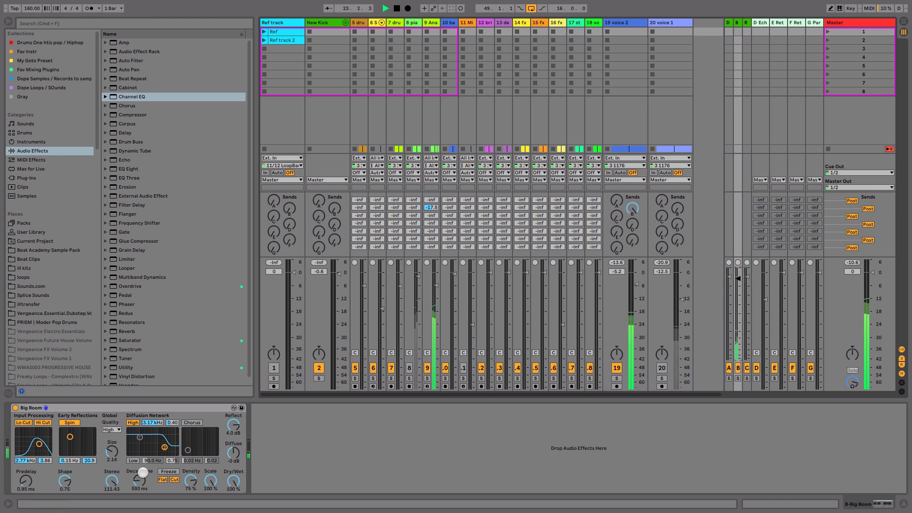
Step: Shorten the Big Room decay time to 541 ms and set the voice 2 track volume to -5.9 dB
left_click_drag(143, 481, 143, 487)
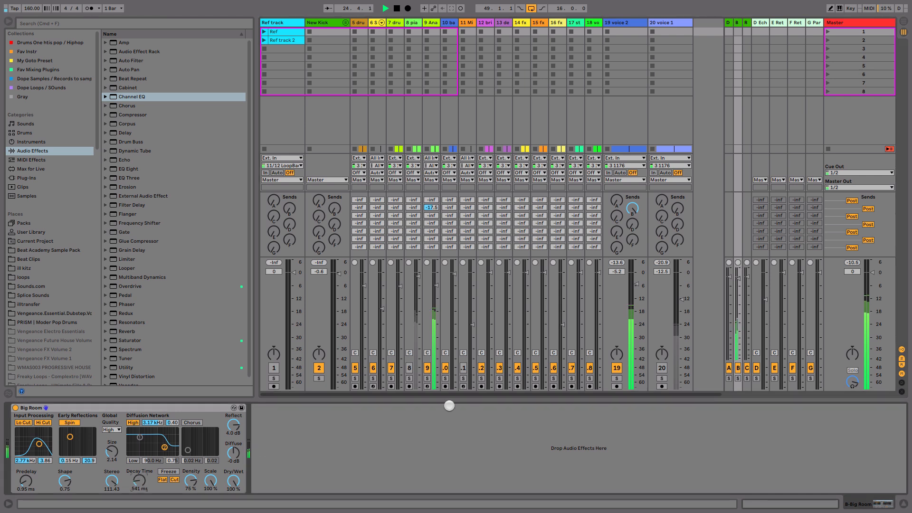
left_click_drag(640, 284, 638, 284)
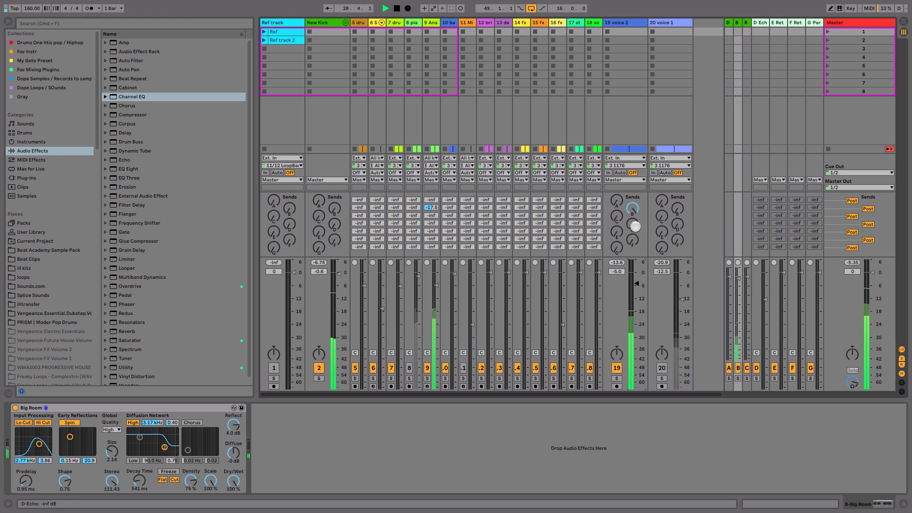
left_click_drag(633, 224, 635, 224)
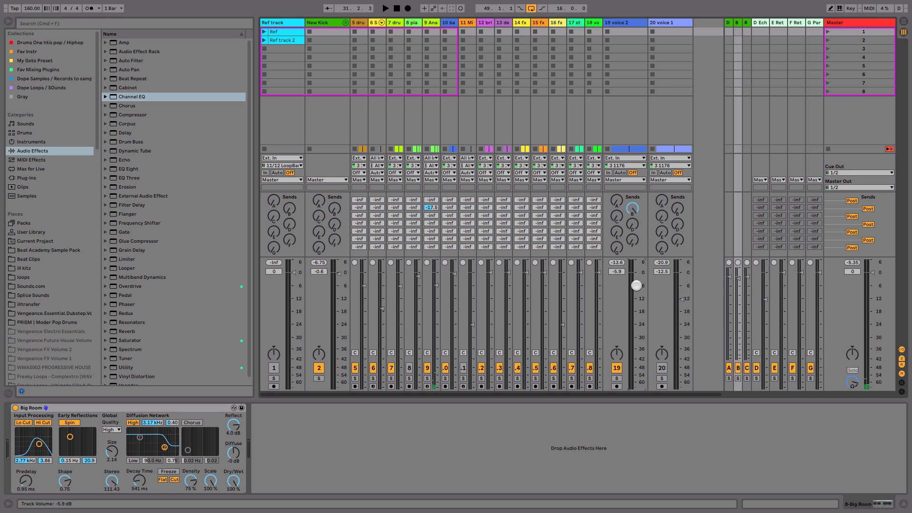
key("Tab")
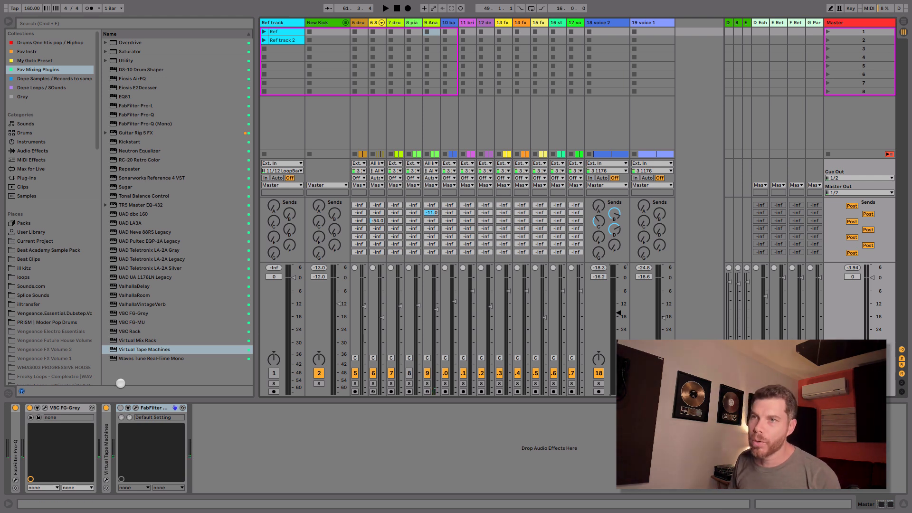
Step: Unfold and open the Pro-Q equalizer on the master and slightly lower its high-shelf boost
double_click(16, 432)
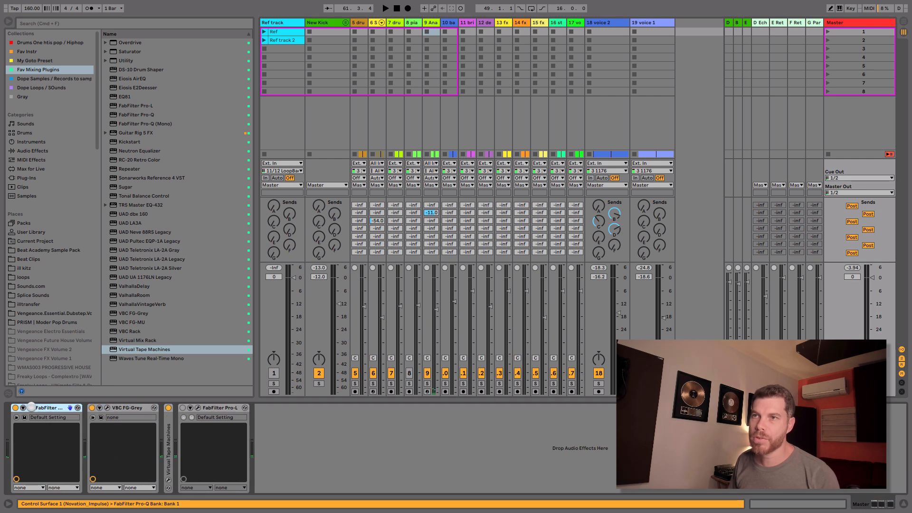
left_click(31, 408)
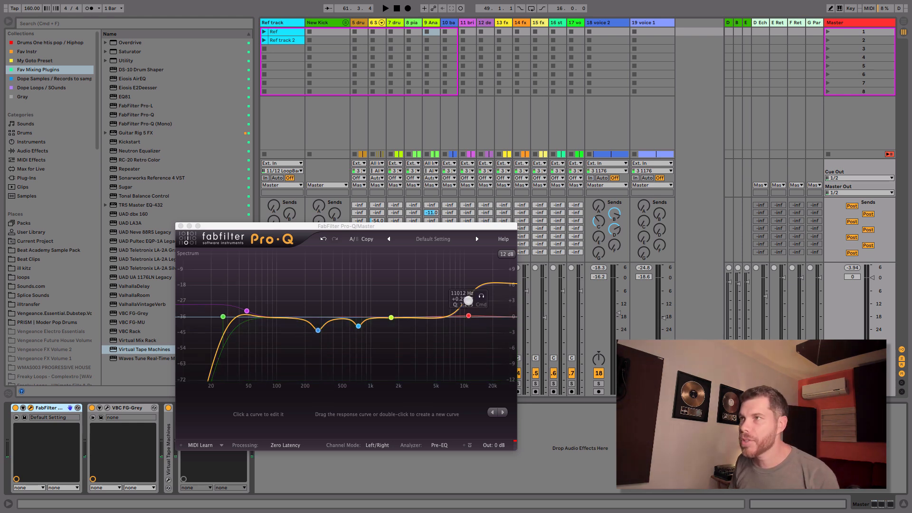
left_click_drag(466, 298, 466, 302)
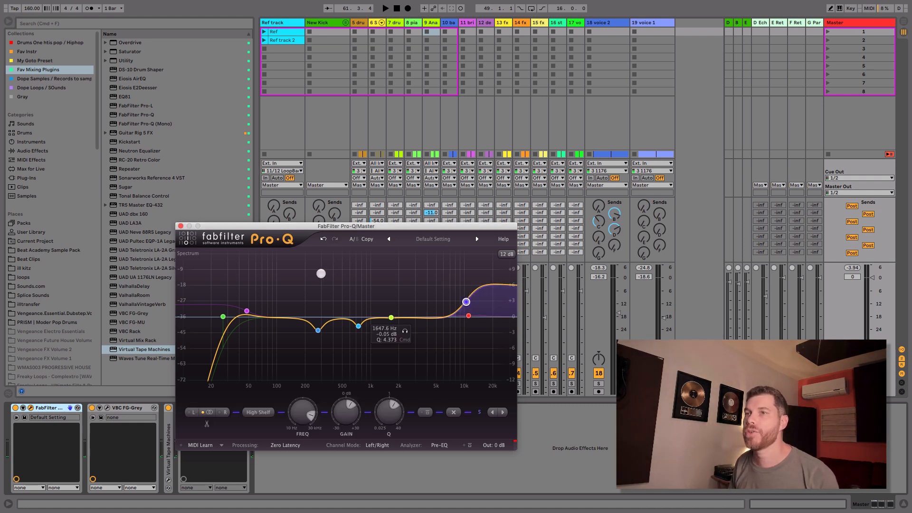
Step: Deactivate FG-Grey and Virtual Tape Machines on the master, and compare playback with Pro-Q off and on
left_click(91, 408)
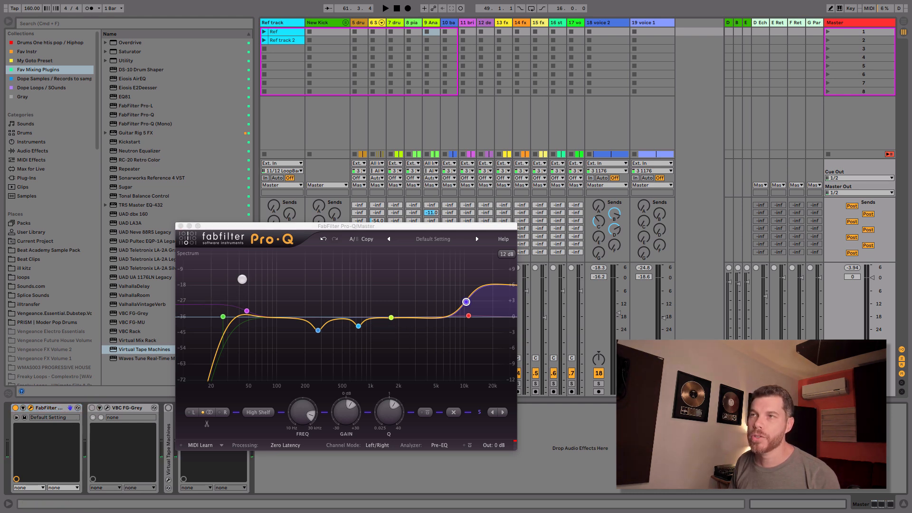
left_click_drag(299, 226, 369, 209)
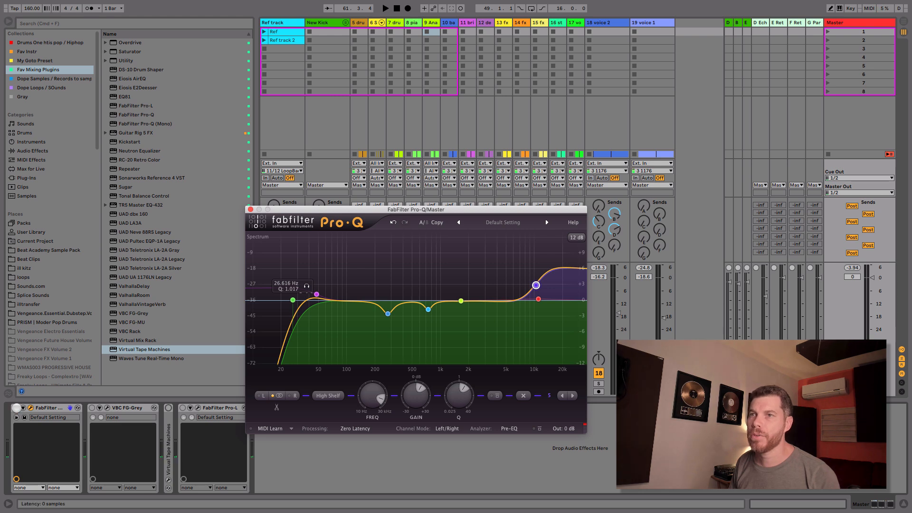
left_click(16, 407)
key("space")
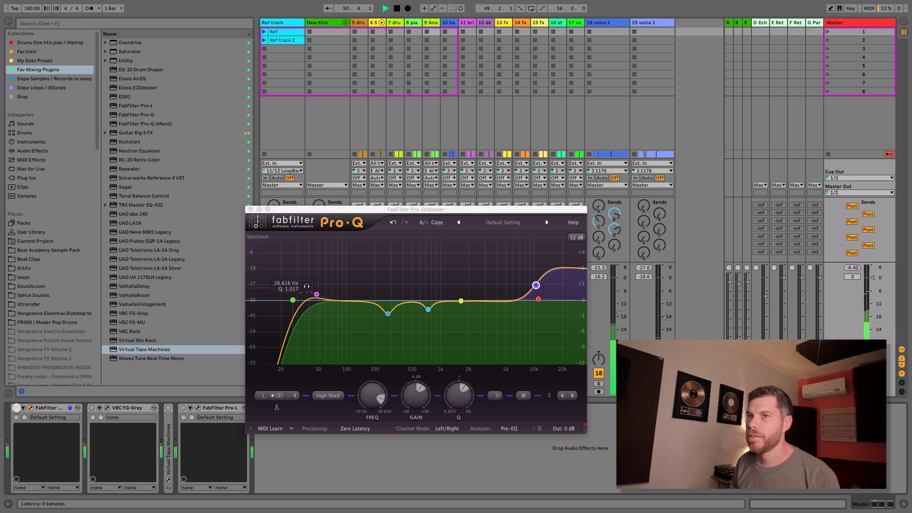
left_click(16, 408)
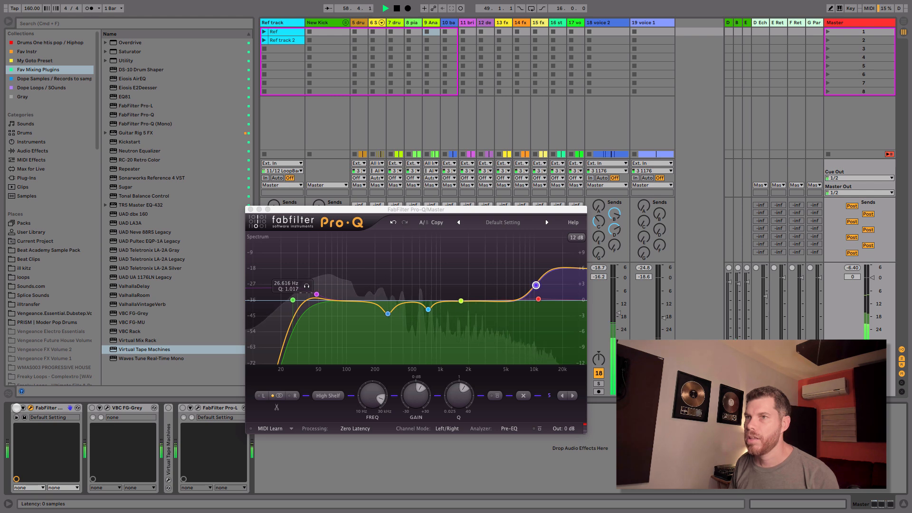
key("space")
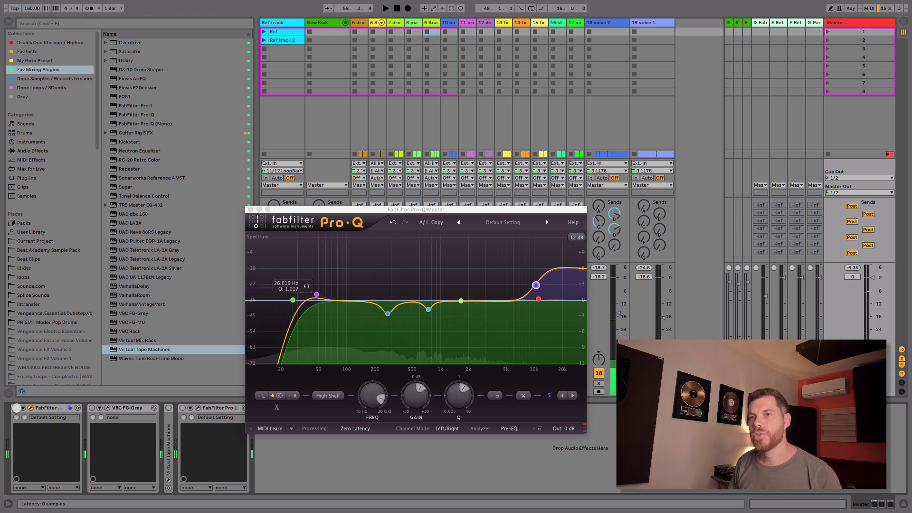
left_click(17, 408)
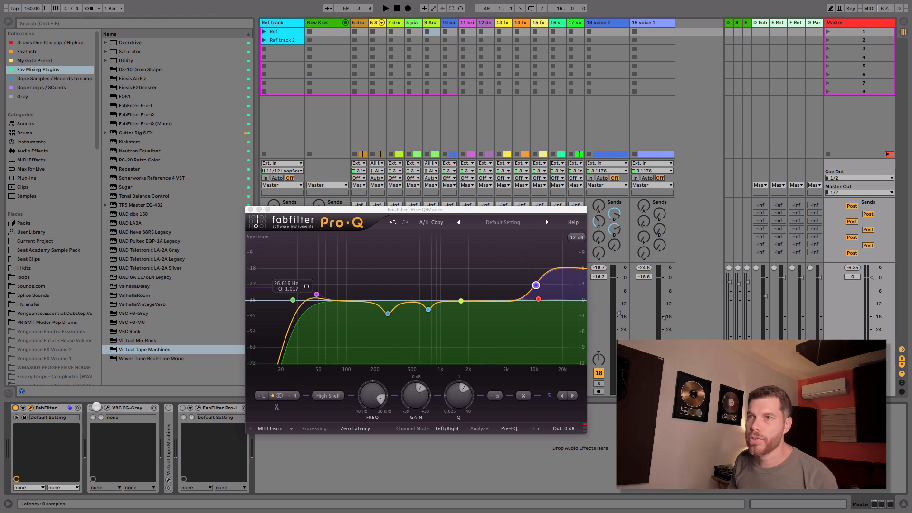
Step: Activate and open the FG-Grey compressor on the master, arranging its window below the Pro-Q window
left_click(91, 408)
left_click(105, 407)
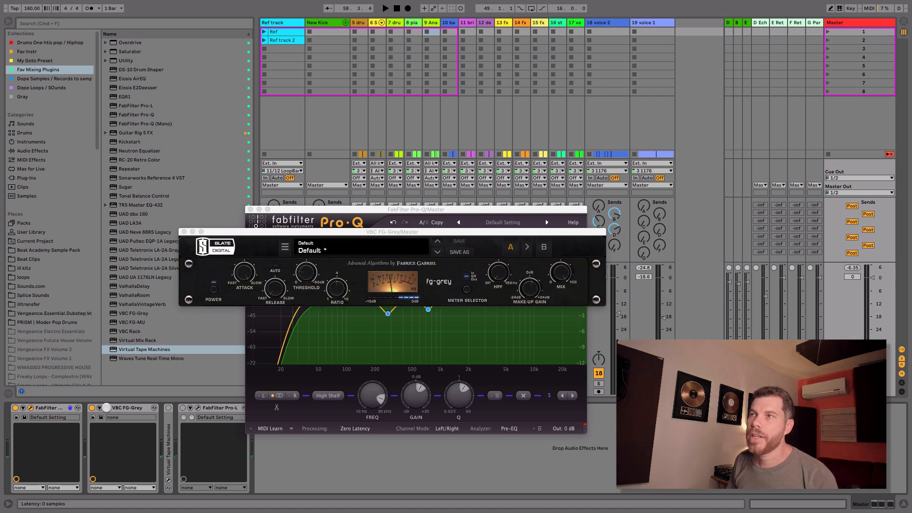
left_click_drag(351, 229, 372, 337)
left_click_drag(404, 205, 364, 52)
left_click_drag(442, 339, 438, 291)
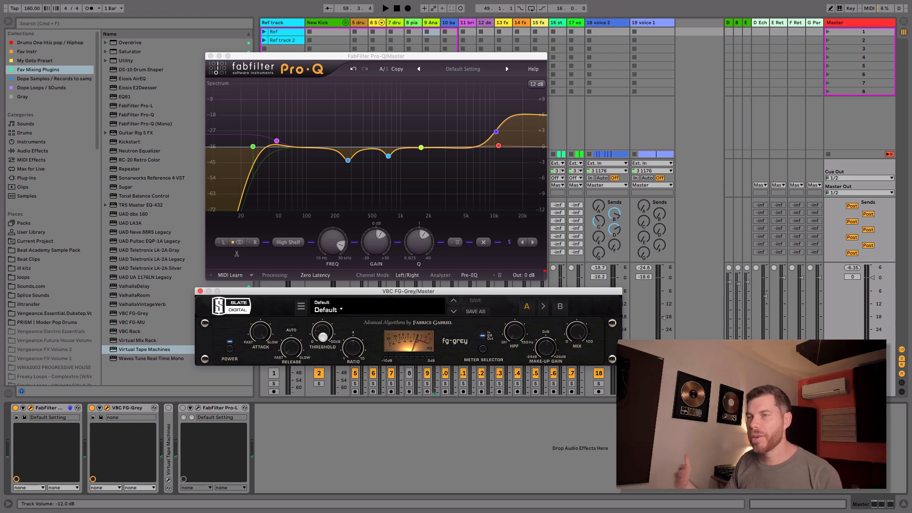
Step: Play the mix and compare the master with the FG-Grey compressor bypassed and active
key("space")
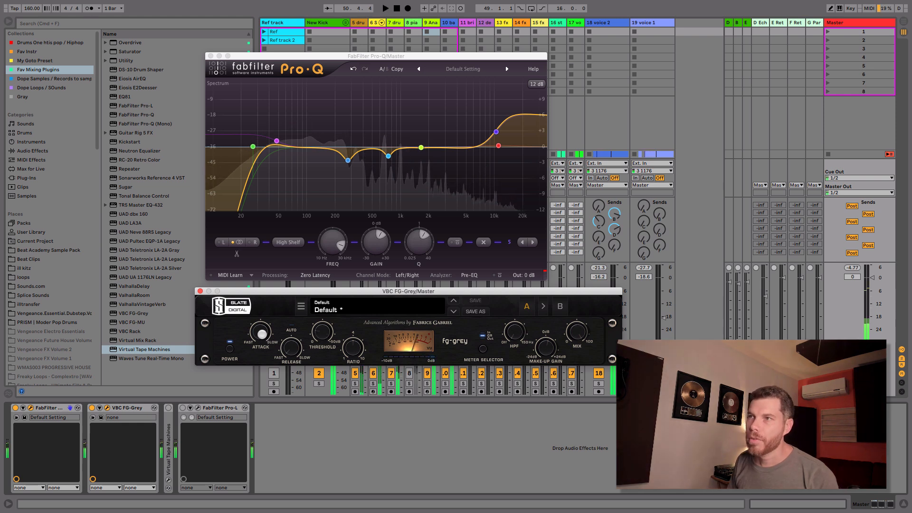
left_click_drag(292, 348, 292, 343)
key("space")
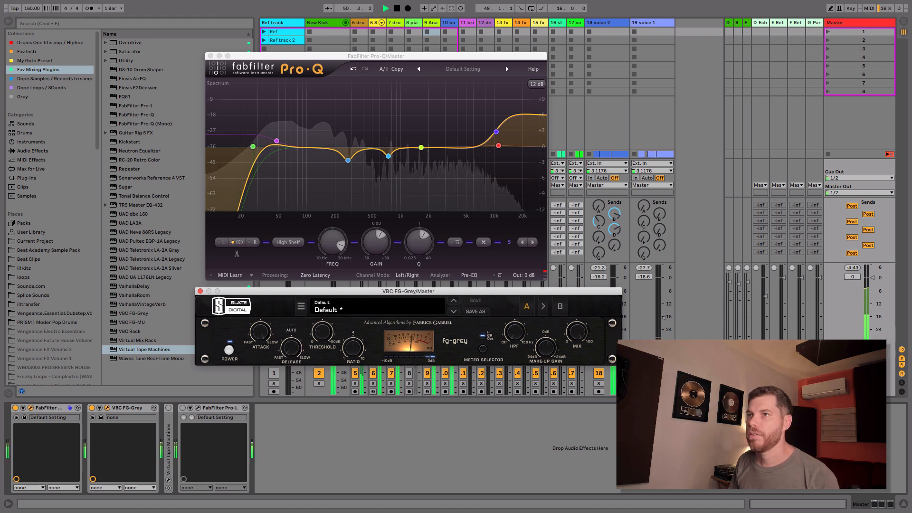
left_click(229, 350)
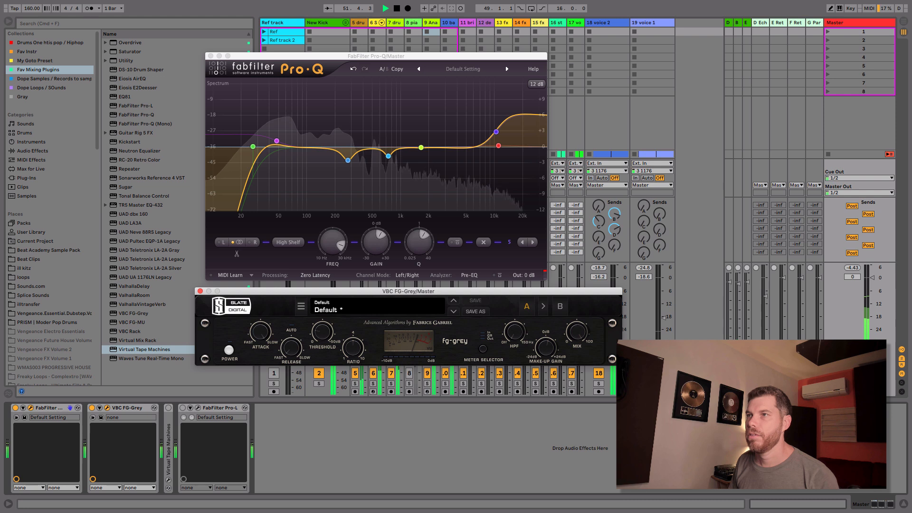
left_click(229, 350)
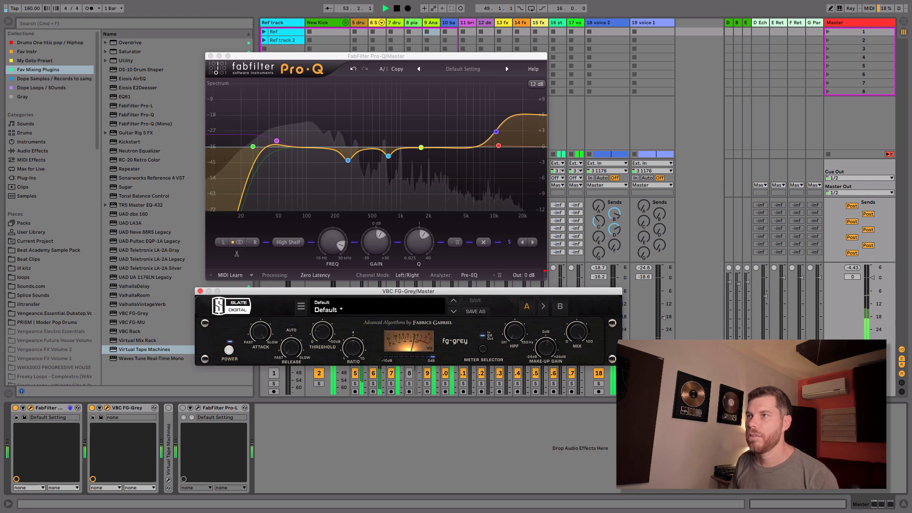
key("space")
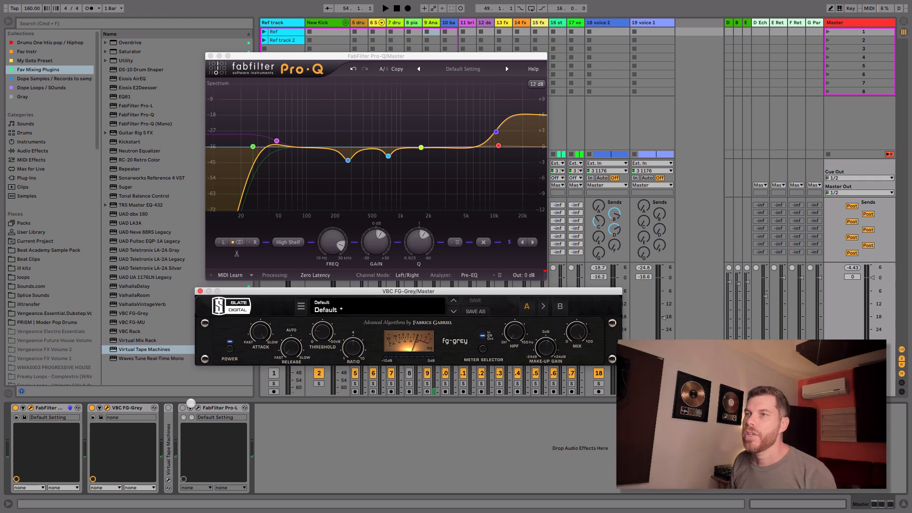
Step: Unfold, activate and open Virtual Tape Machines on the master, closing FG-Grey and placing the tape window below Pro-Q
left_click(168, 431)
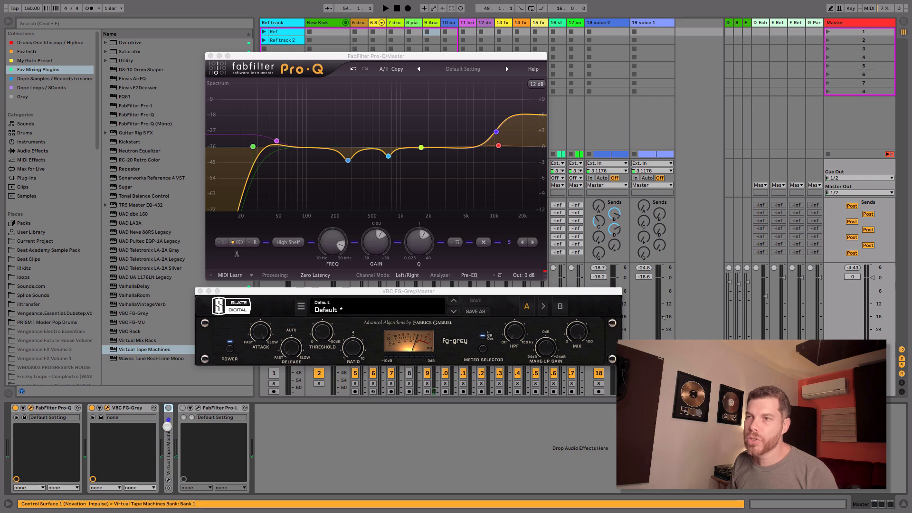
double_click(168, 426)
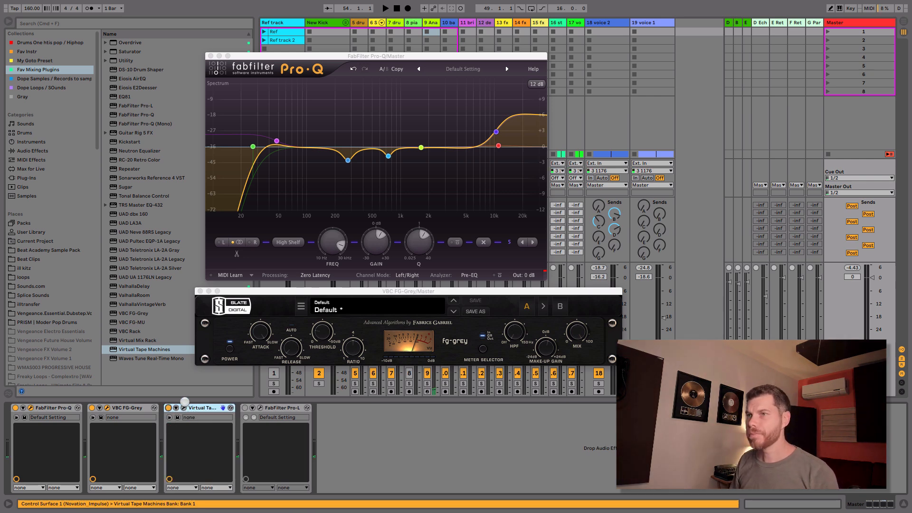
left_click(184, 408)
left_click_drag(351, 239, 465, 318)
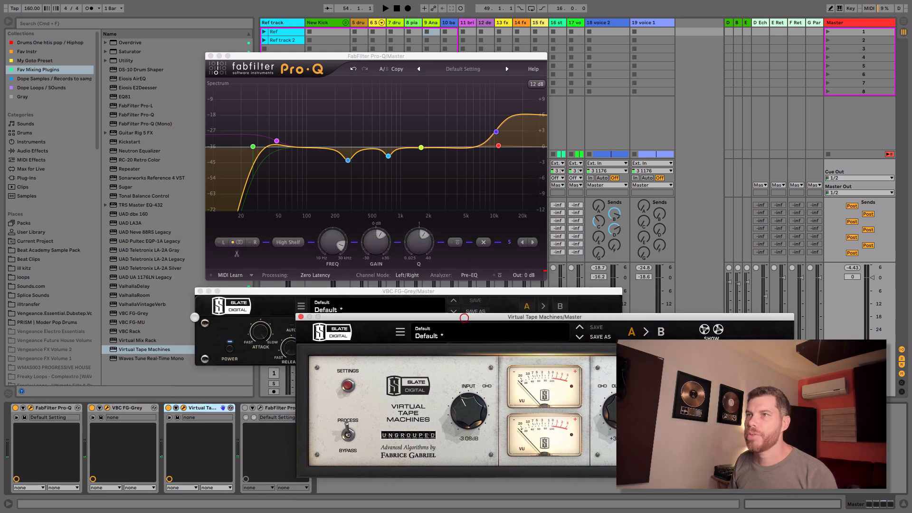
left_click(200, 290)
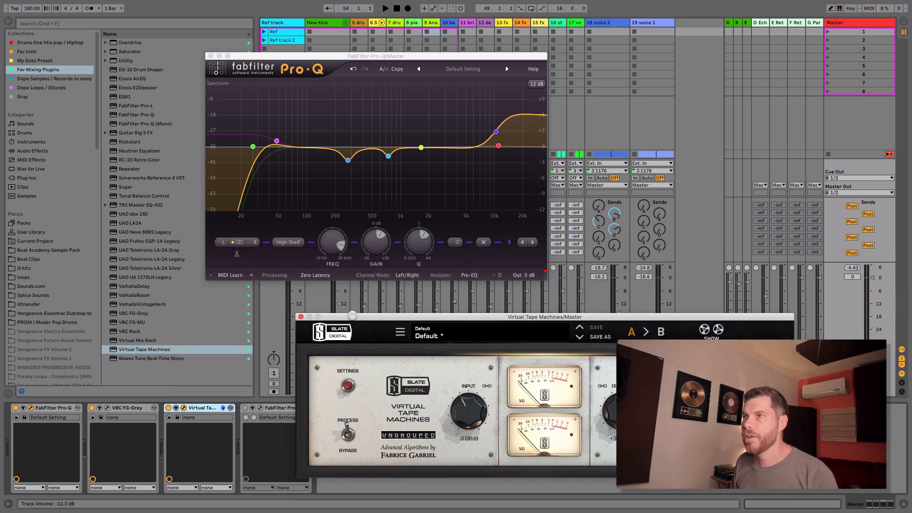
left_click_drag(362, 318, 310, 286)
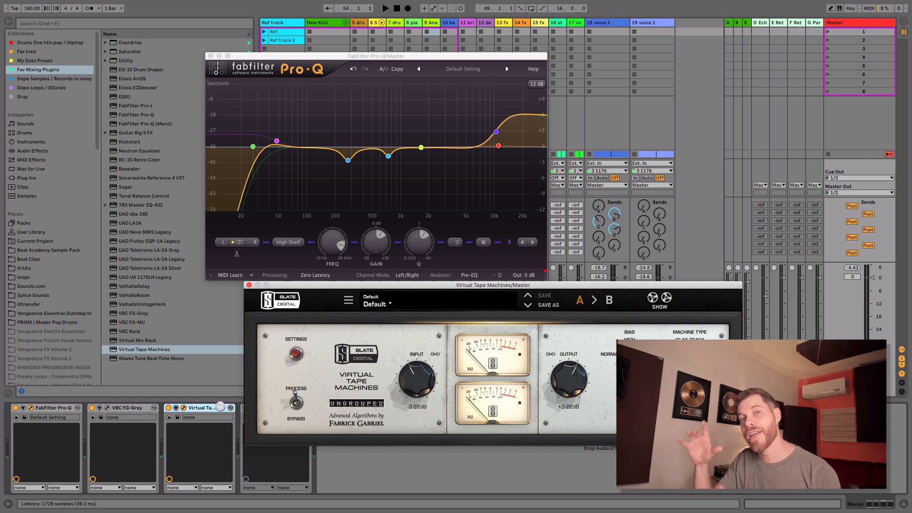
Step: Compare Virtual Tape Machines bypassed and processing during playback, raise its input to about -2 dB, and close its window
key("space")
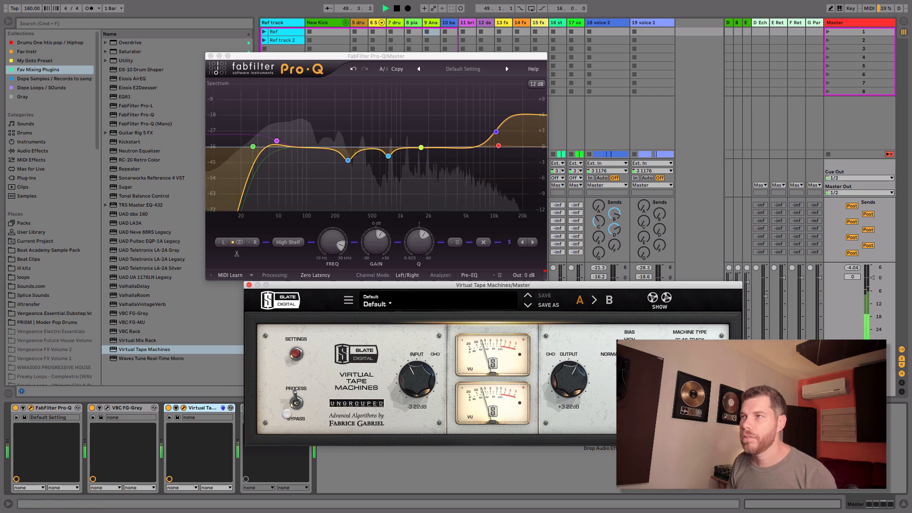
left_click(296, 400)
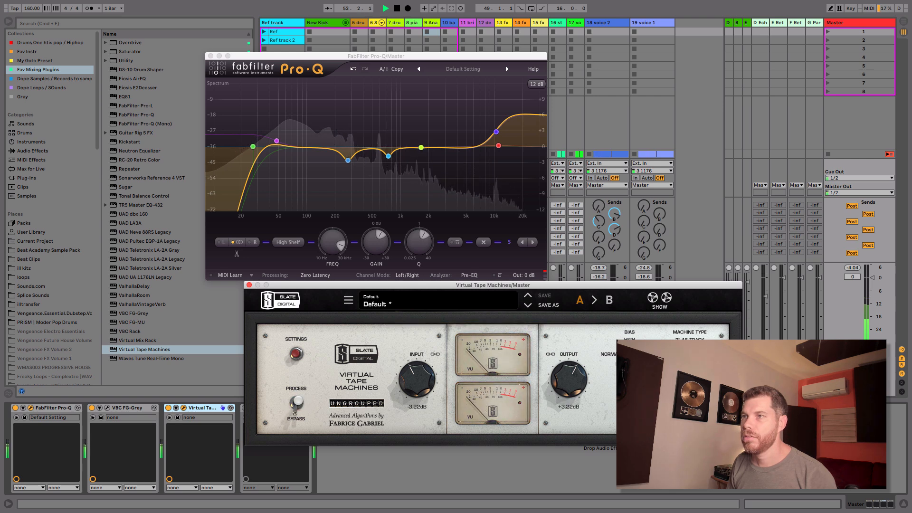
left_click(296, 401)
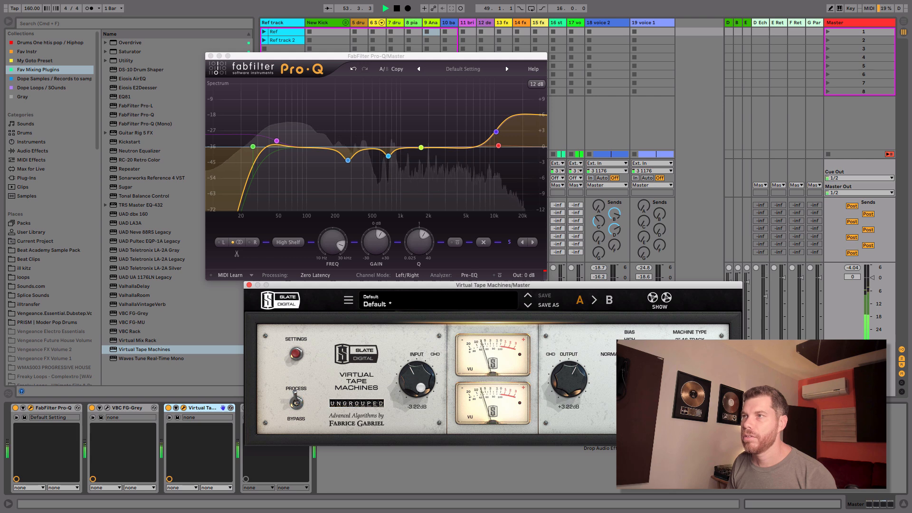
left_click_drag(417, 383, 421, 383)
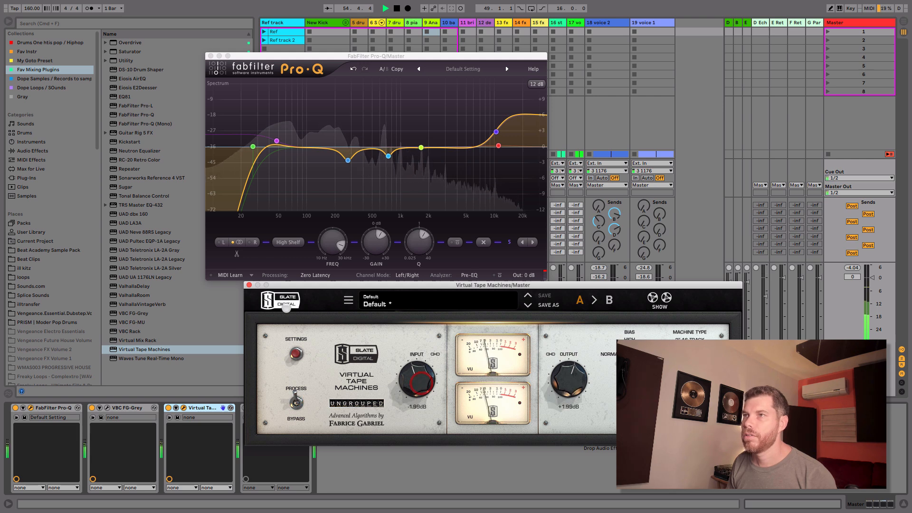
left_click(248, 284)
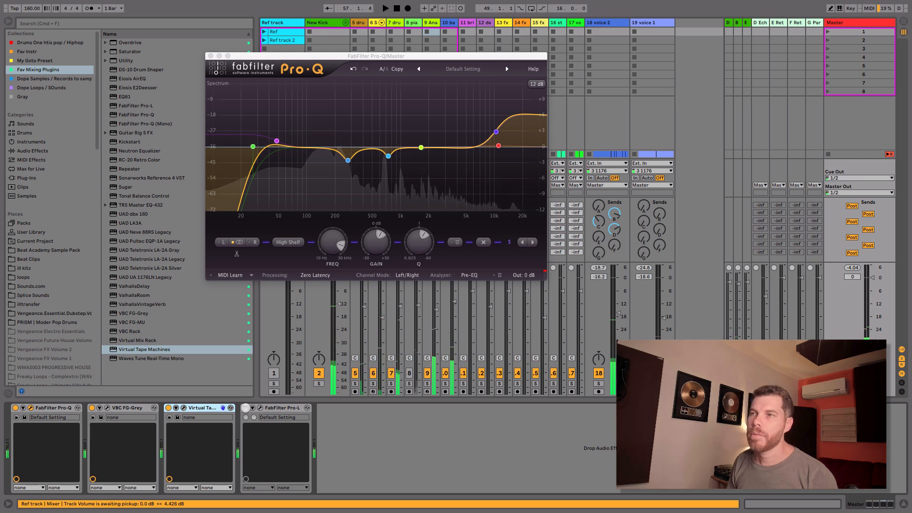
Step: Activate and open the Pro-L limiter on the master, raise its gain during playback, and close the Pro-L and Pro-Q windows
left_click(261, 408)
left_click_drag(373, 250, 467, 239)
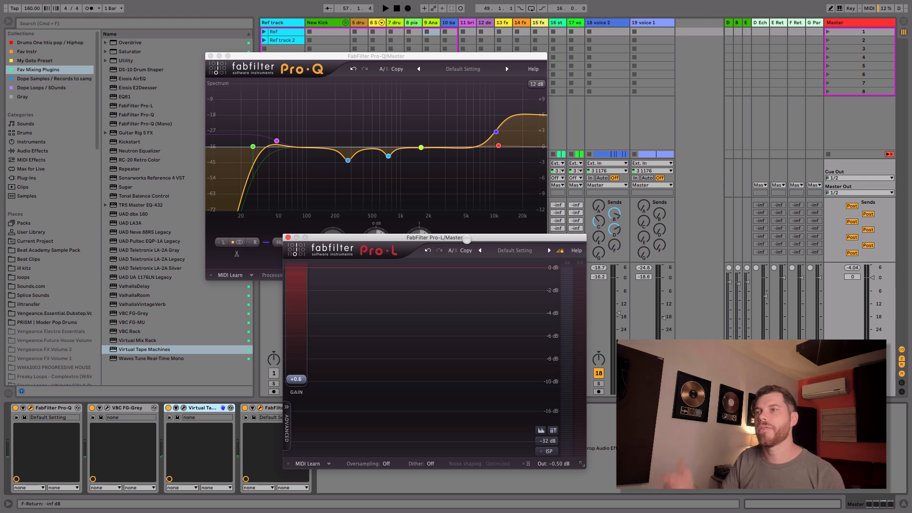
key("space")
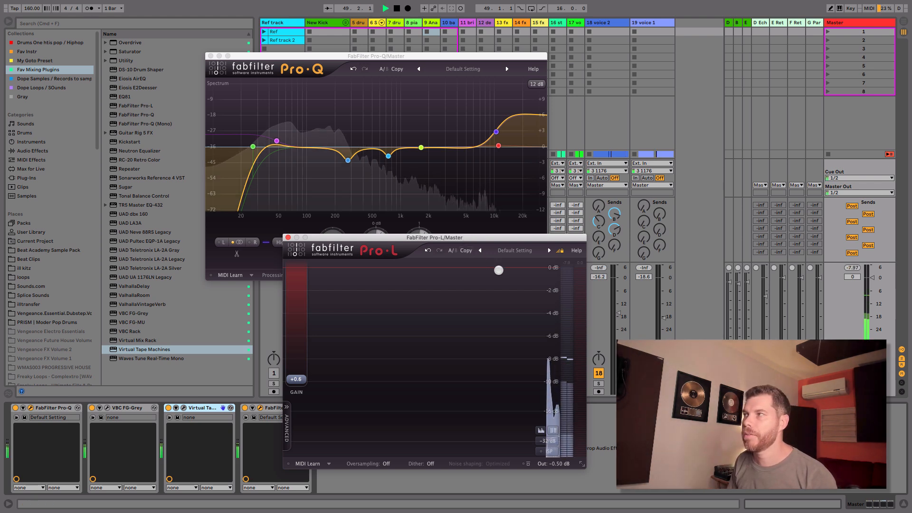
mouse_move(297, 379)
left_mouse_down()
mouse_move(302, 361)
mouse_move(302, 370)
left_mouse_up()
left_click(288, 237)
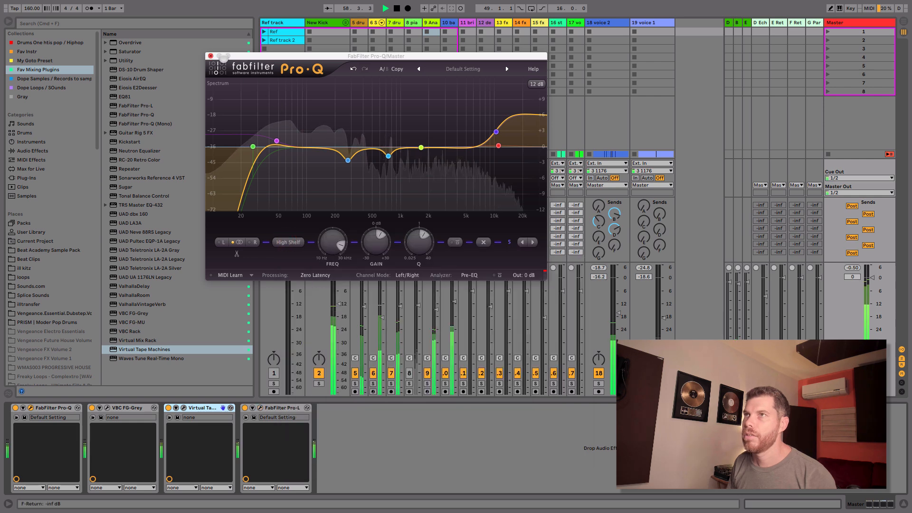
left_click(211, 56)
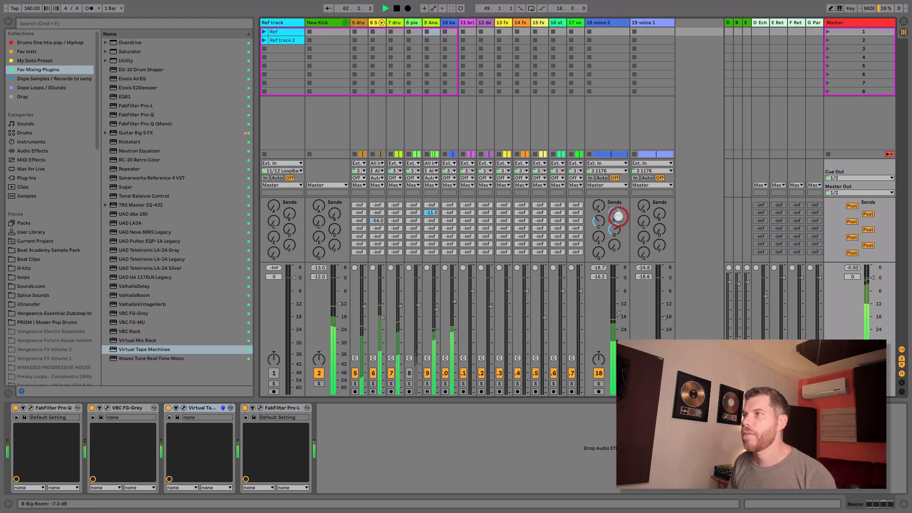
key("space")
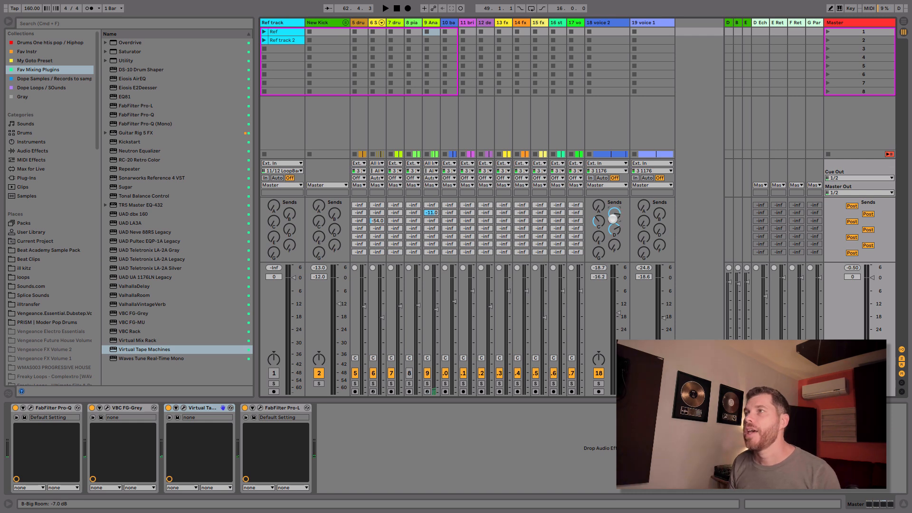
Step: Show the whole song in the arrangement and fold the Analog track
key("Tab")
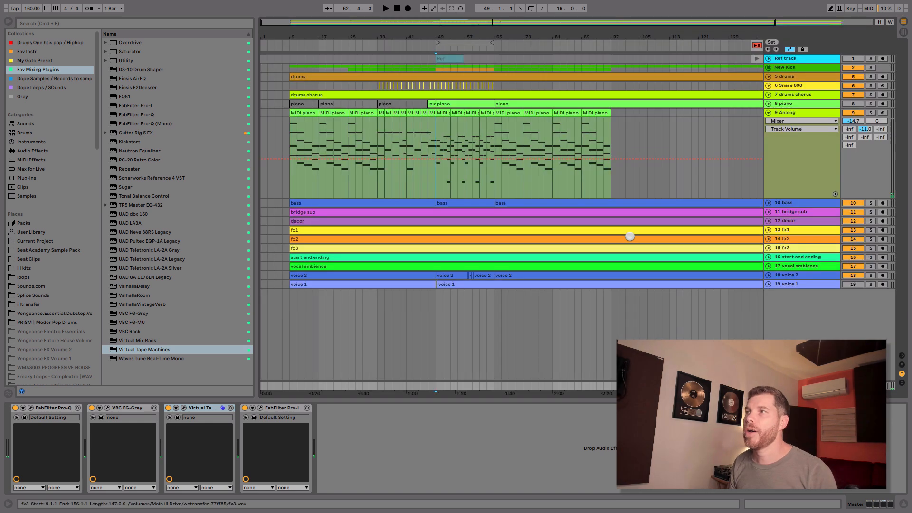
double_click(682, 34)
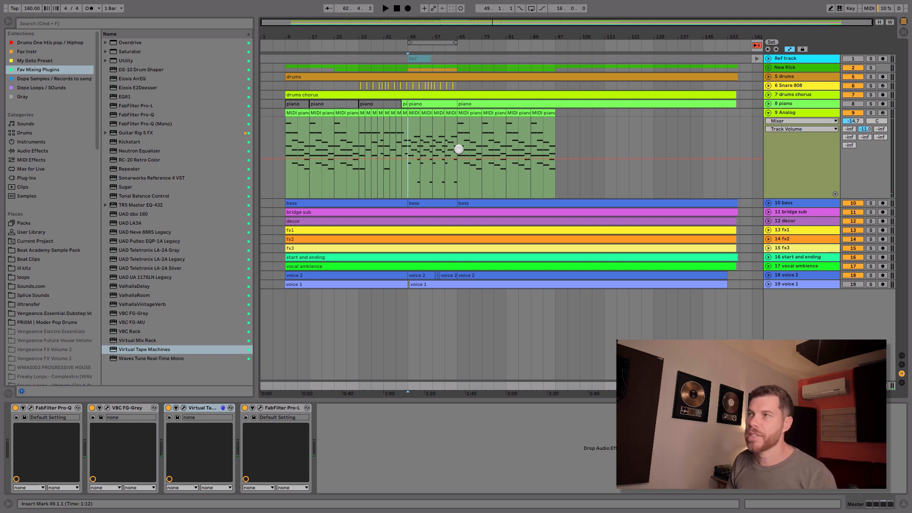
left_click(769, 112)
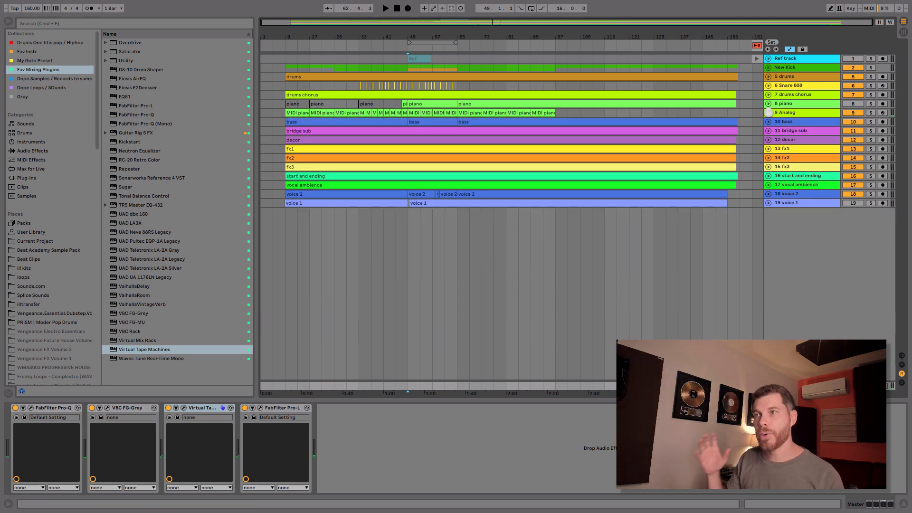